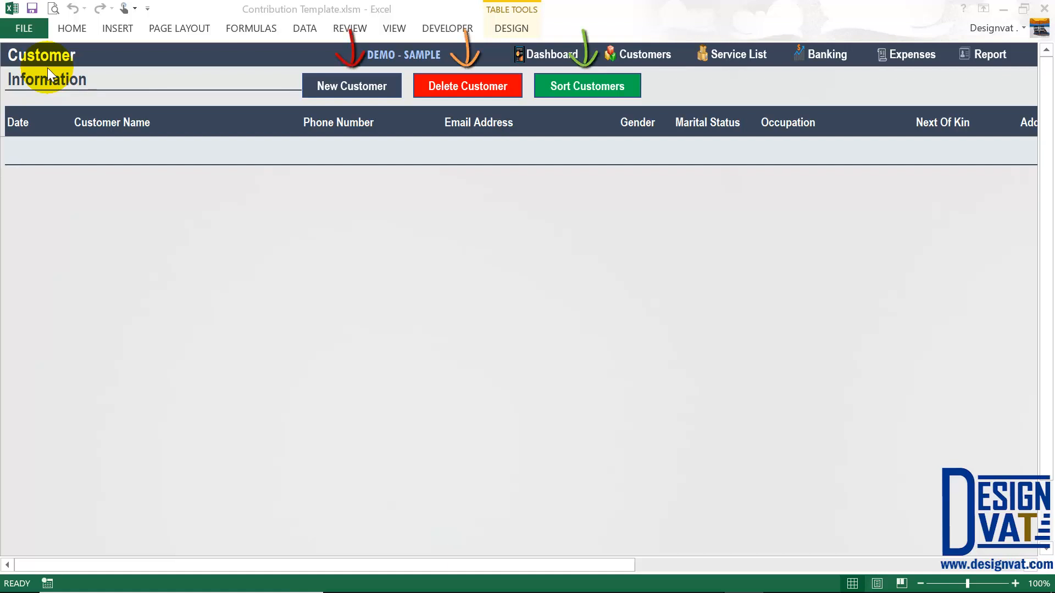
- Leave the empty Customer Information sheet and switch to the Dashboard sheet
click(355, 89)
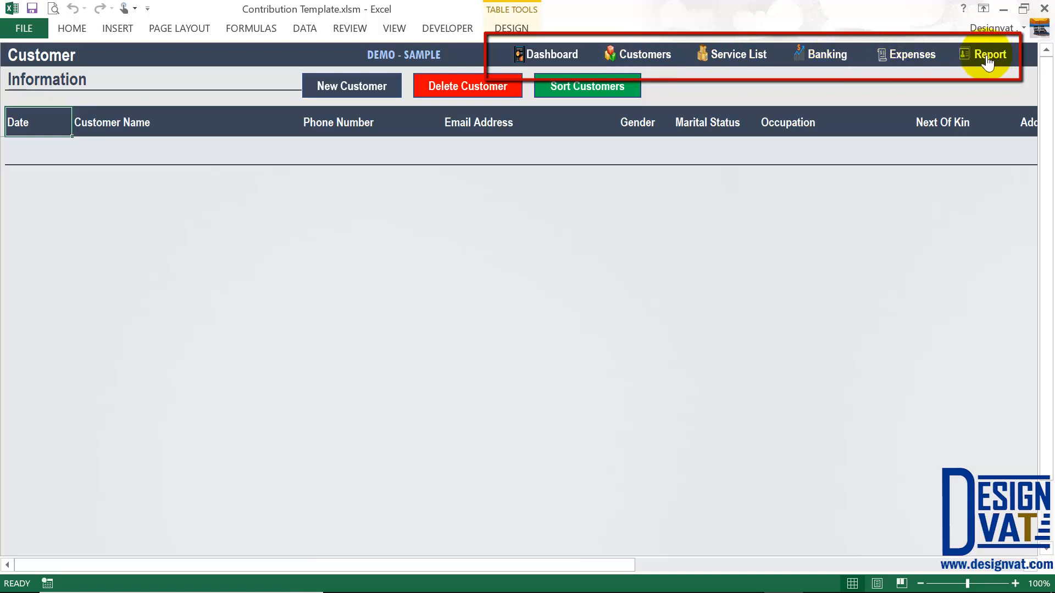
click(550, 62)
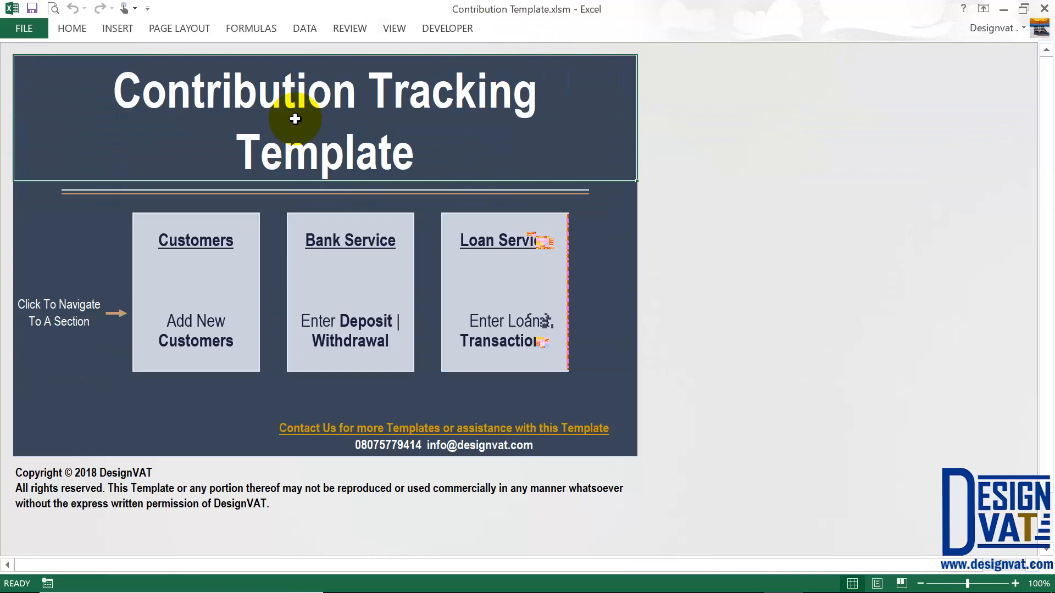
- Open the Customer Information sheet through the dashboard's Add New Customers box
click(214, 256)
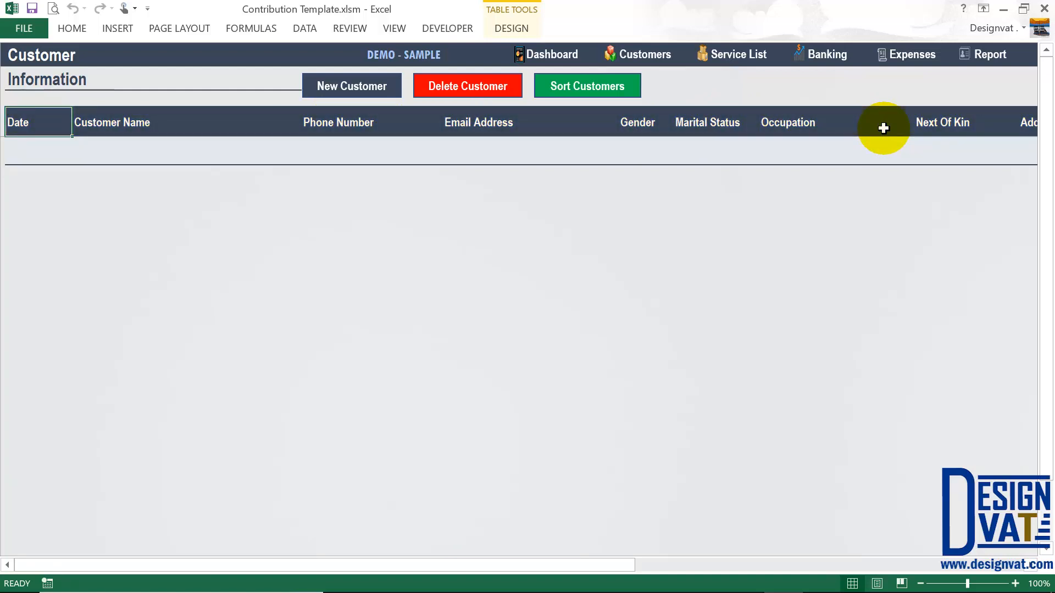
- Start a New Customer entry and change its date from 07-05-2018 to 01-05-2018
click(349, 98)
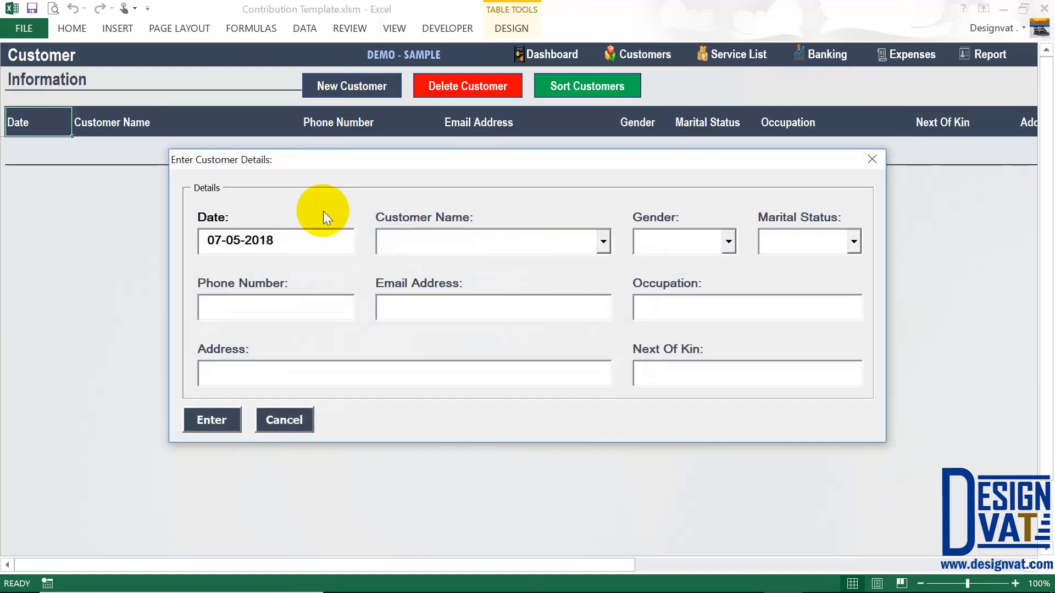
drag(347, 163, 333, 196)
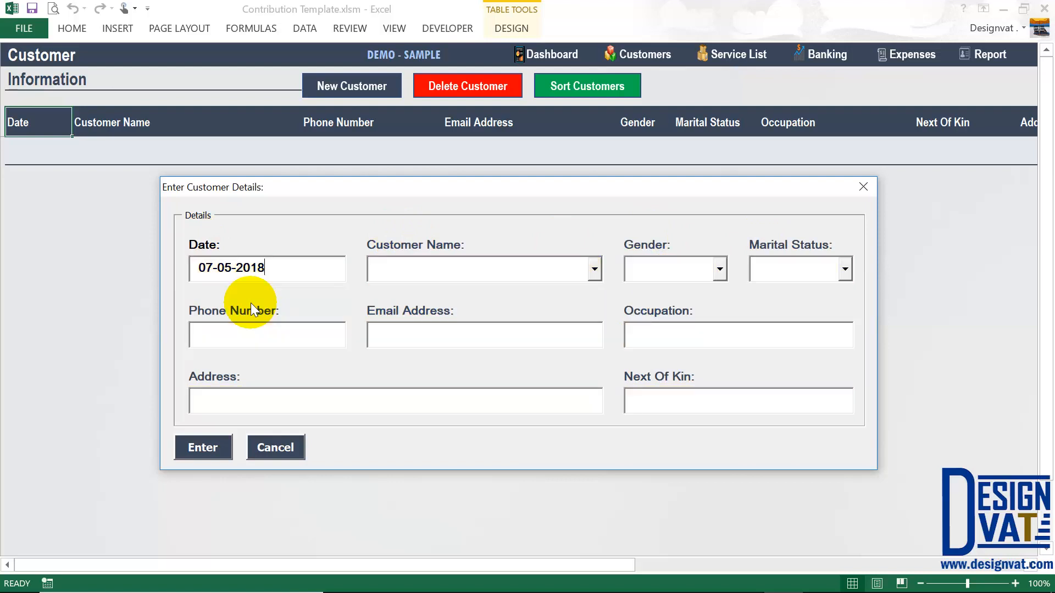
drag(287, 271, 148, 260)
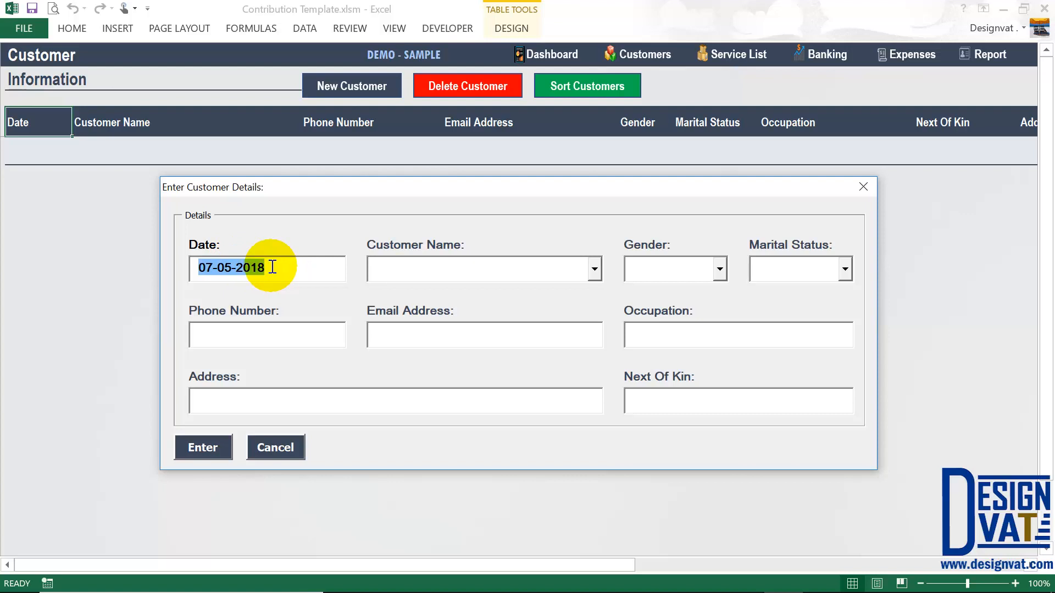
click(213, 268)
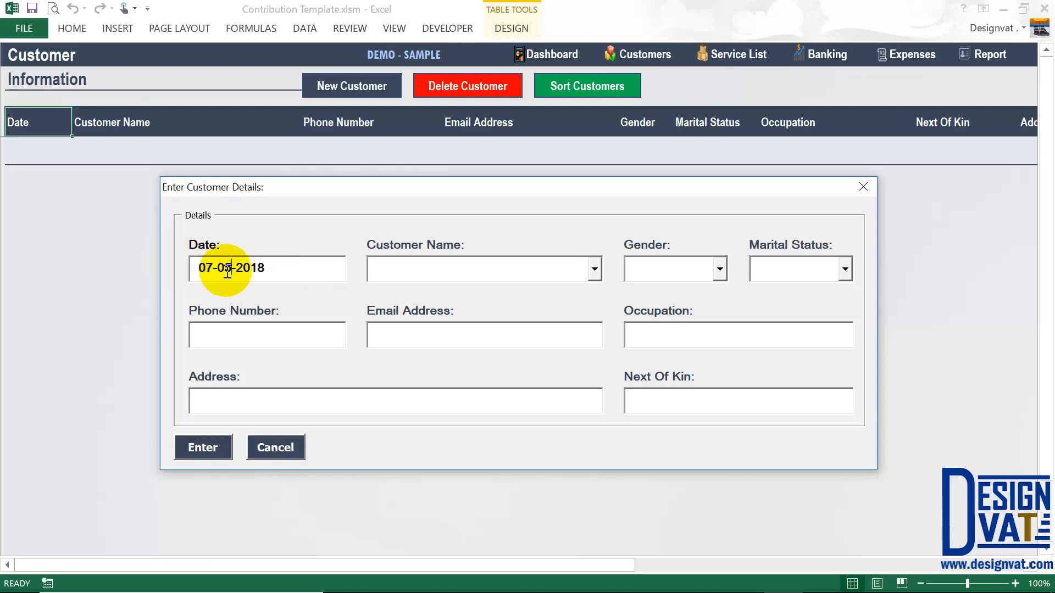
drag(276, 271, 242, 273)
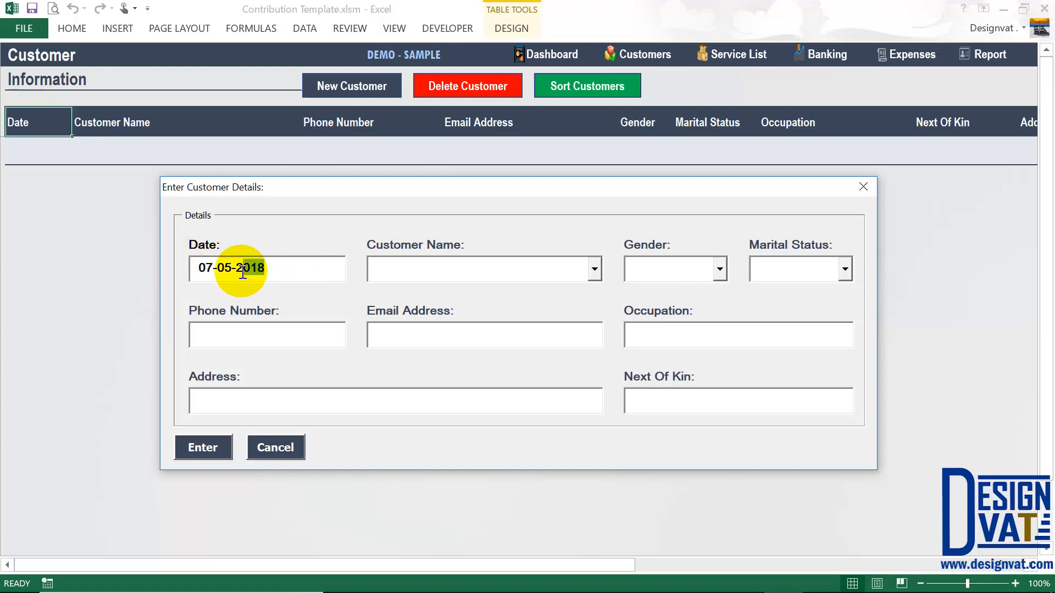
click(203, 269)
key(Delete)
key(Delete)
text(01)
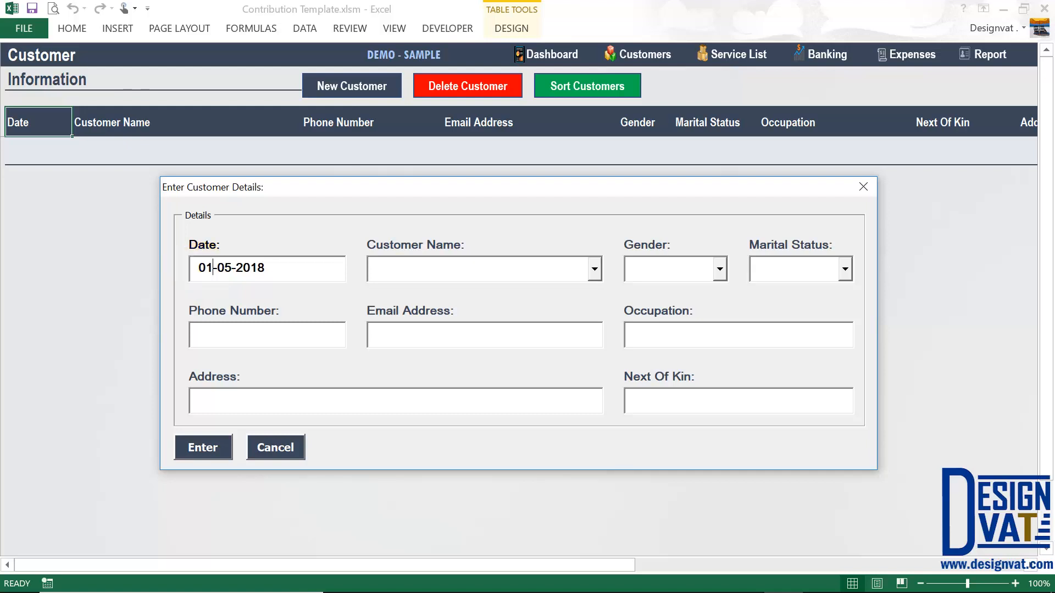
drag(214, 269, 249, 269)
double_click(249, 269)
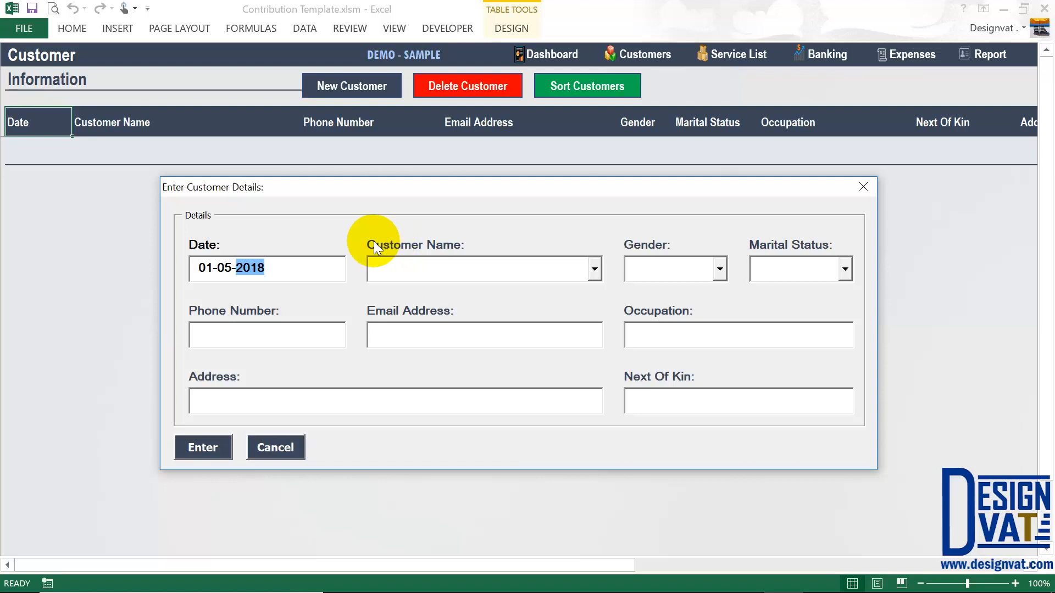
click(379, 268)
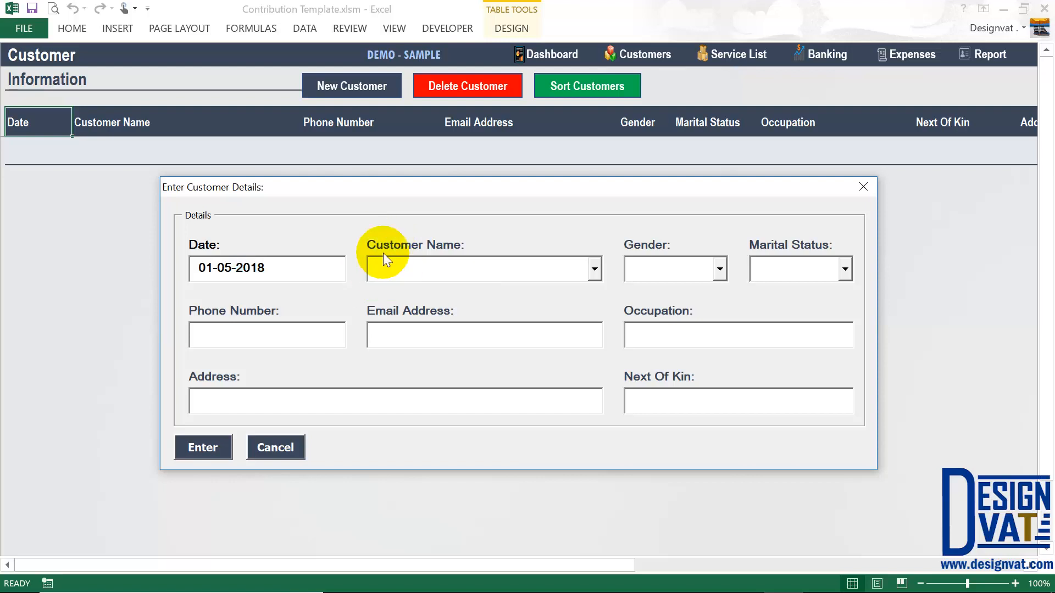
- Enter the customer's name, and set Gender to Female and Marital Status to Single
key(Tab)
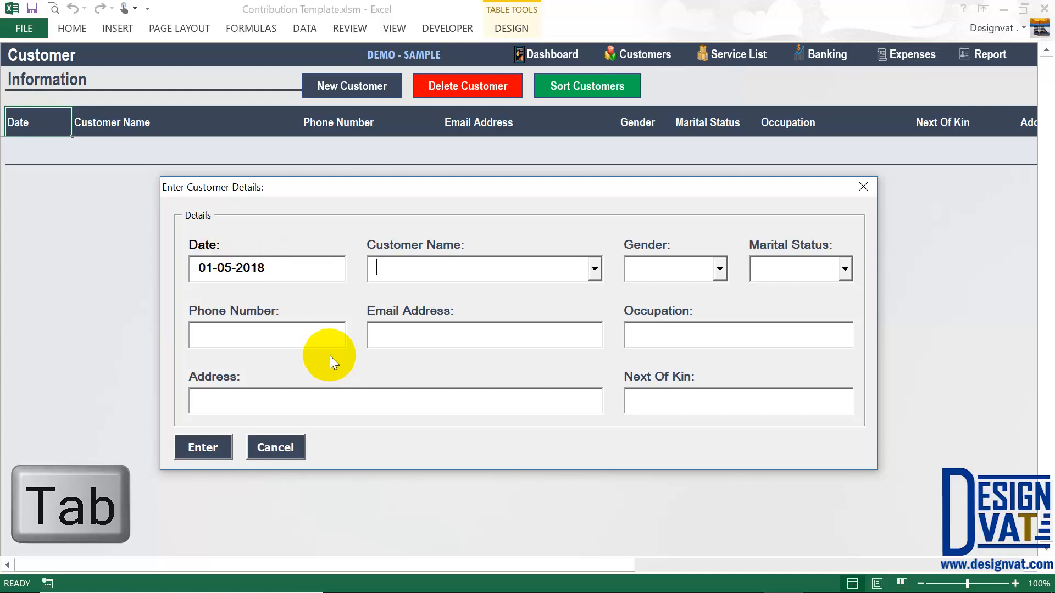
text(Rose Random)
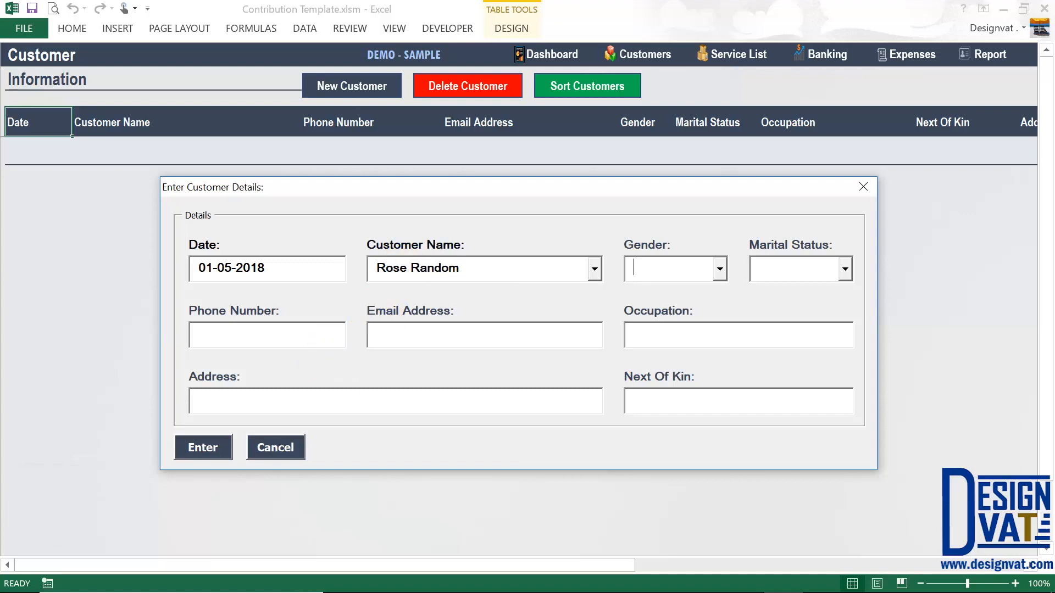
click(417, 274)
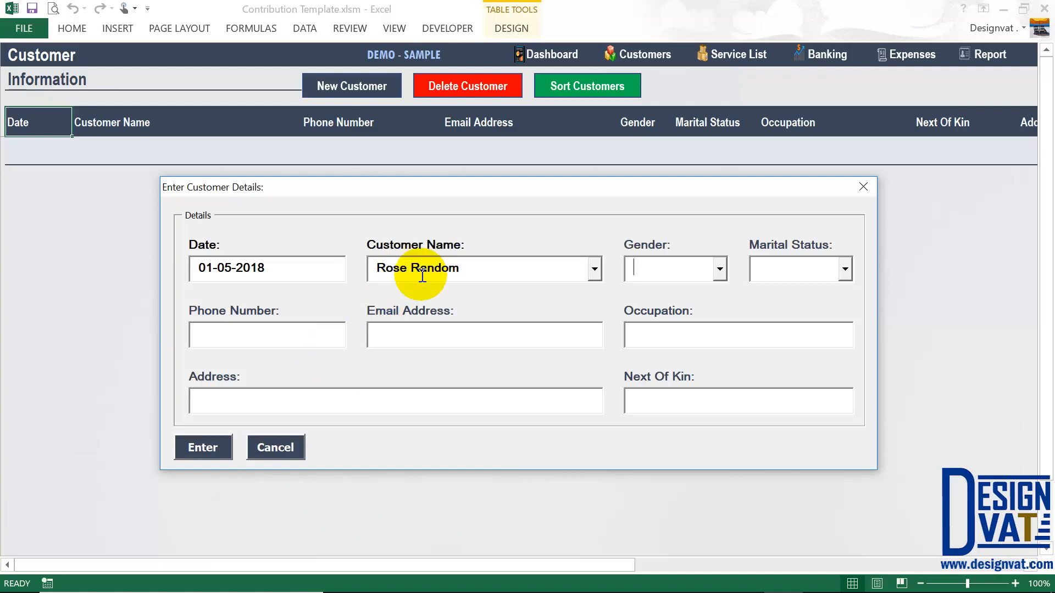
click(719, 269)
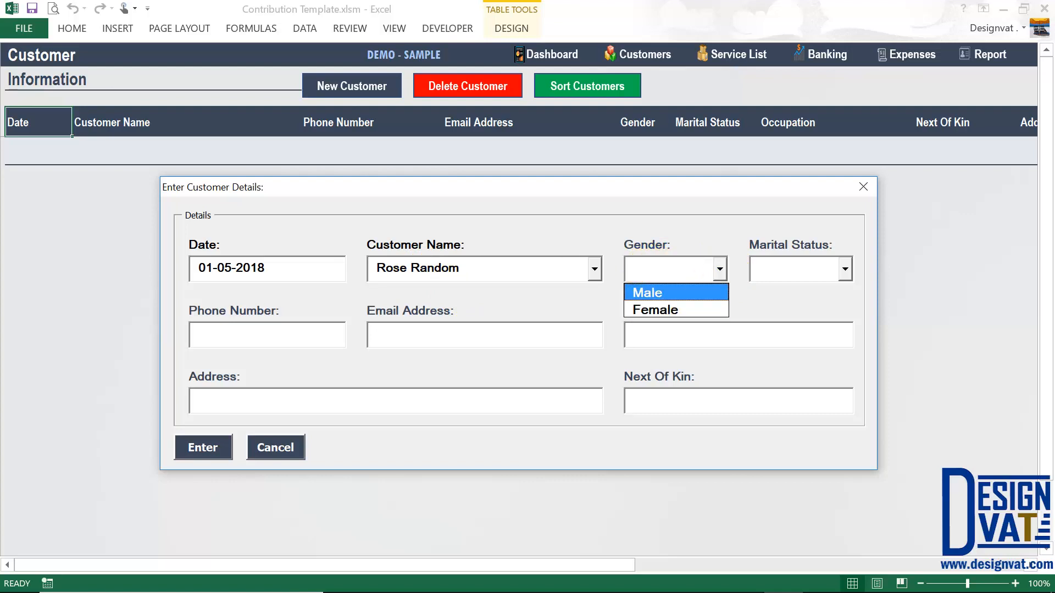
text(Female)
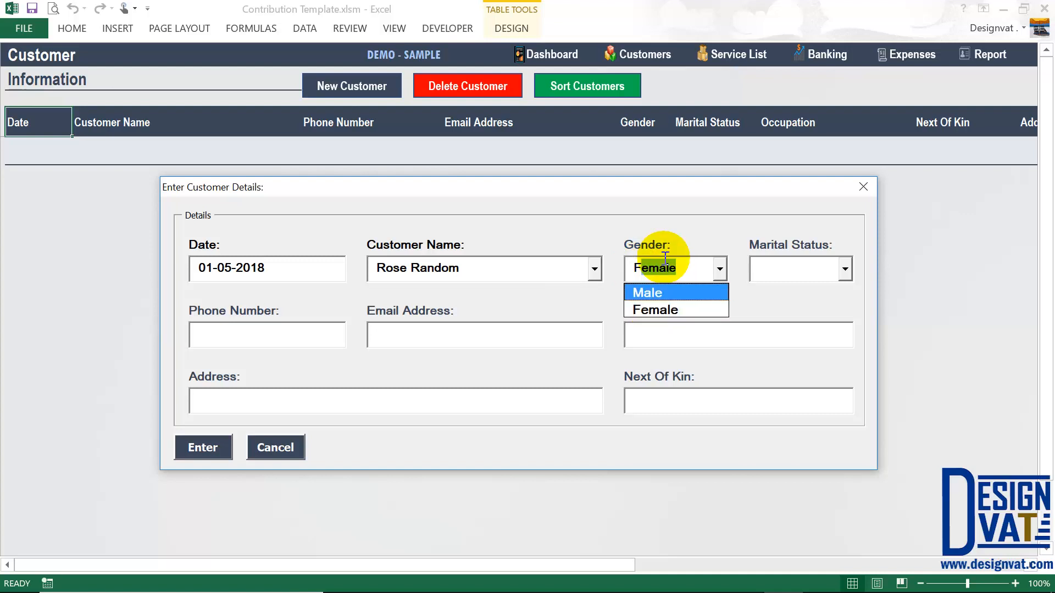
click(754, 279)
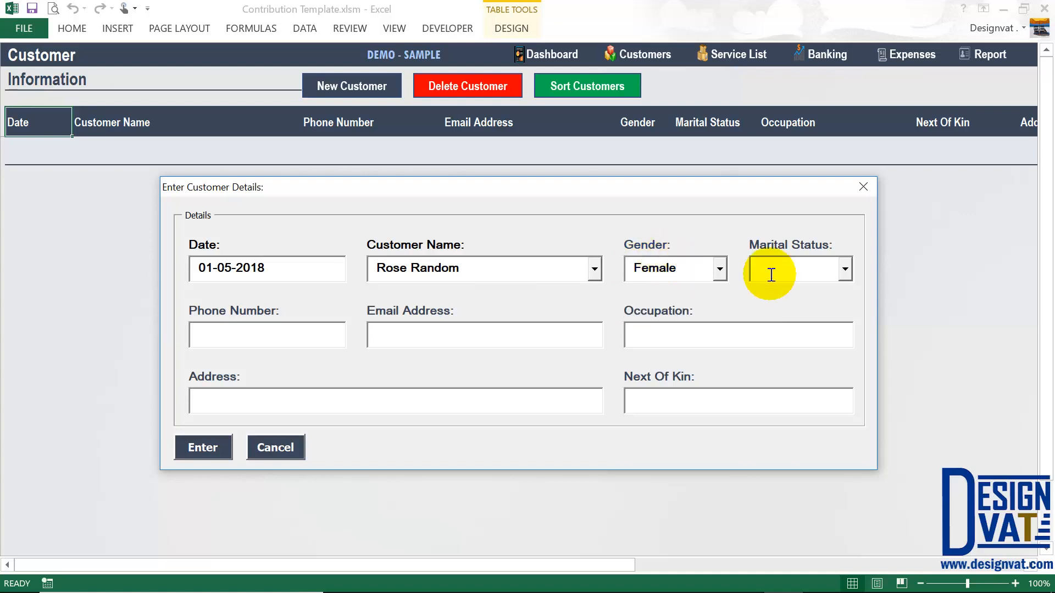
text(Single)
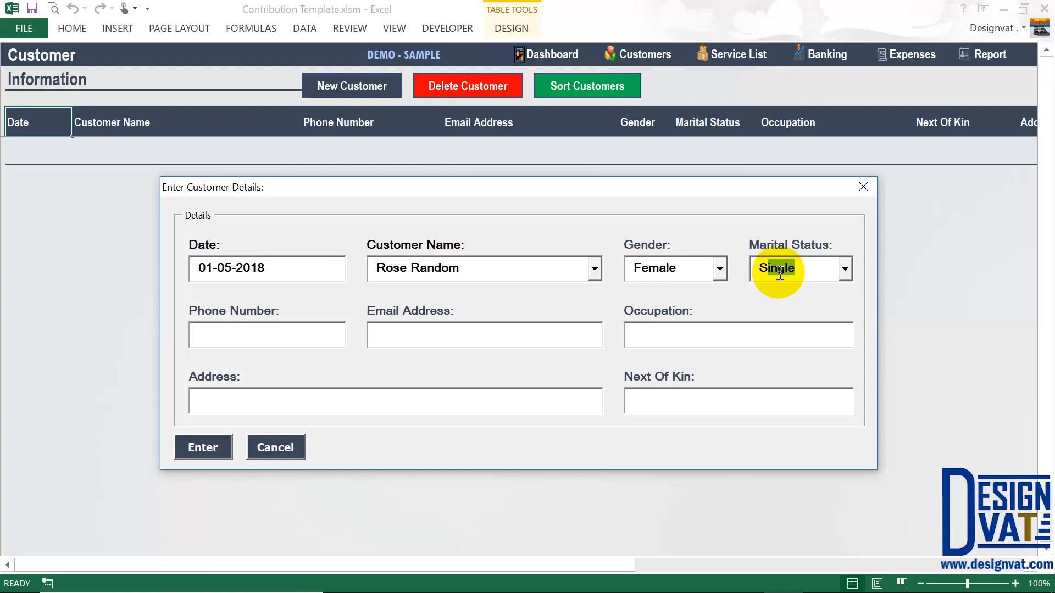
click(847, 265)
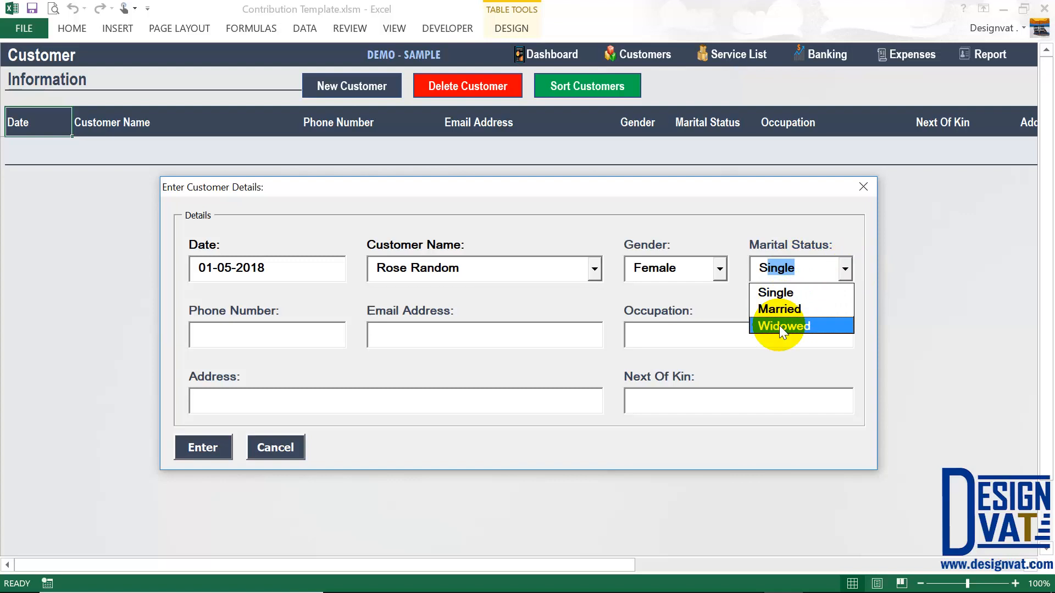
click(843, 270)
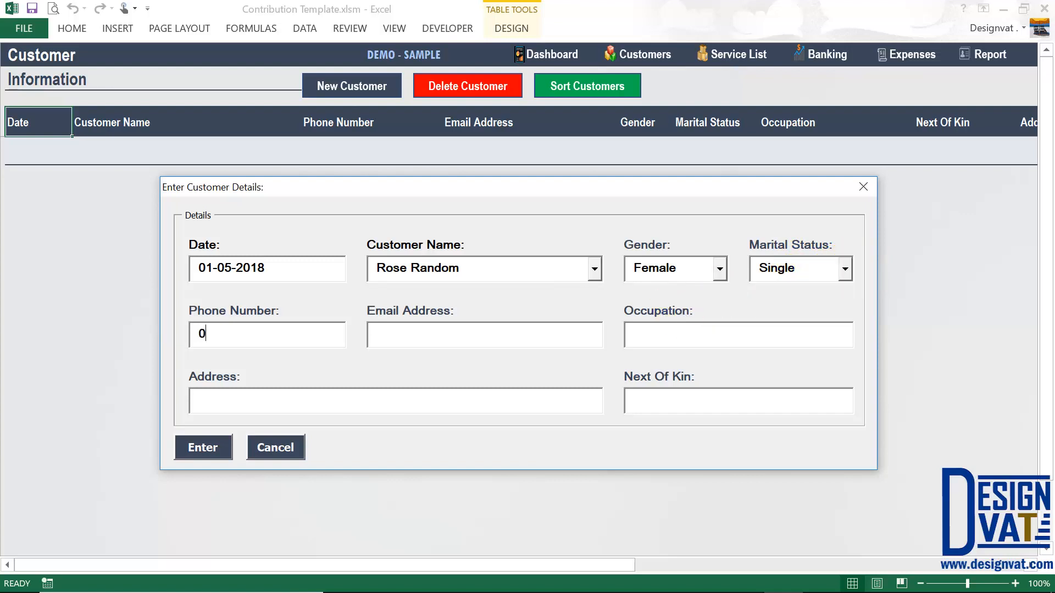
- Fill in the phone number, e-mail, occupation Civil Servant, address and next of kin
key(Tab)
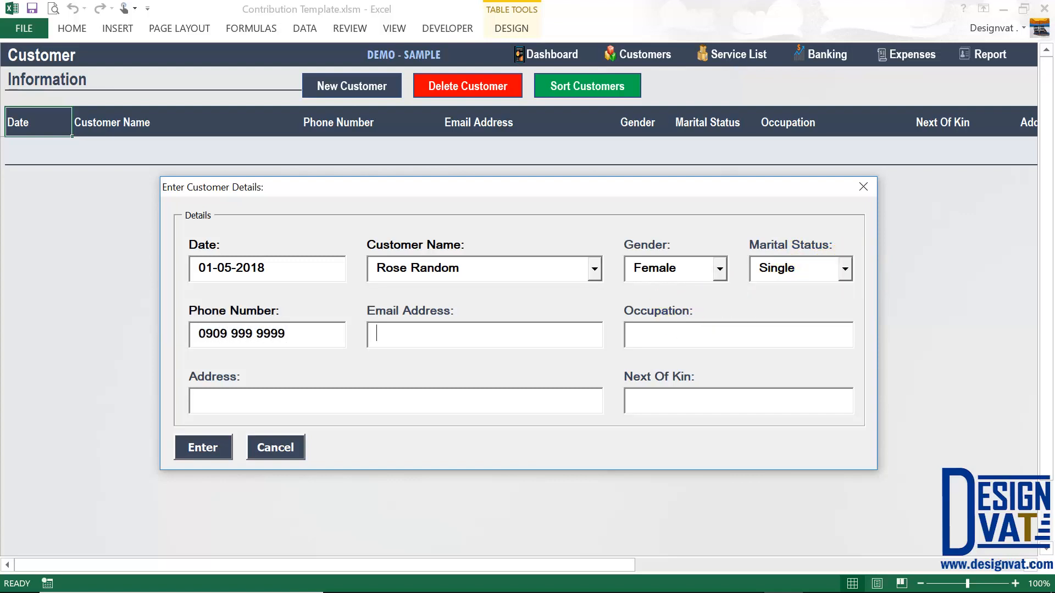
key(Tab)
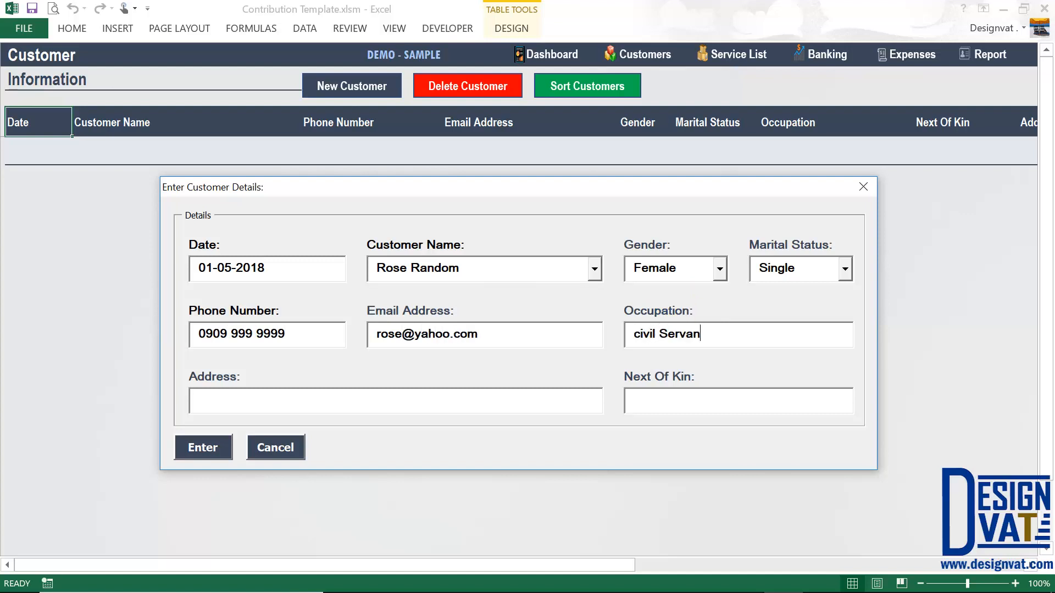
key(Tab)
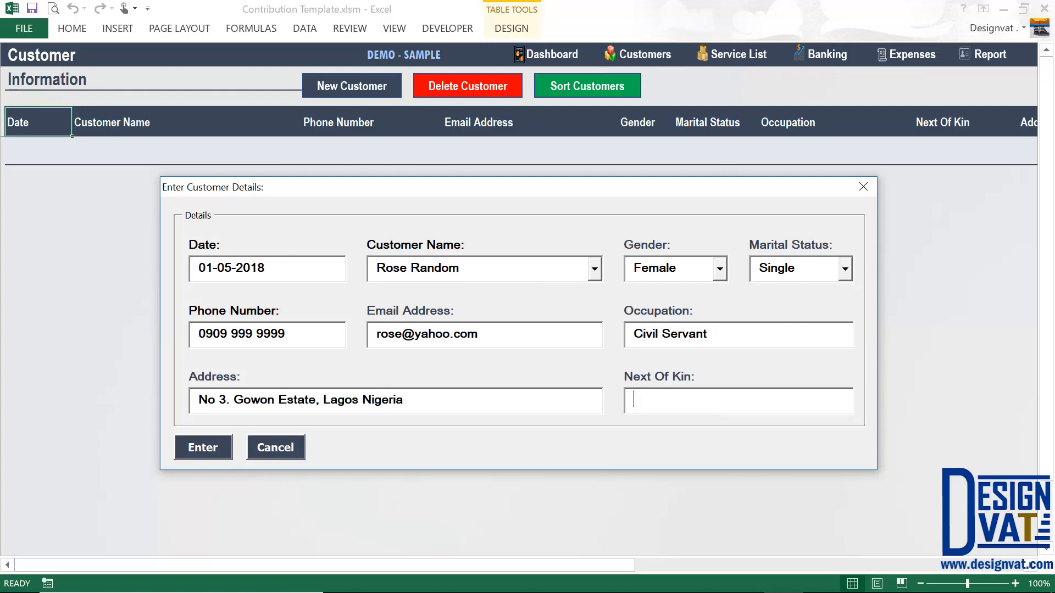
text(John Random)
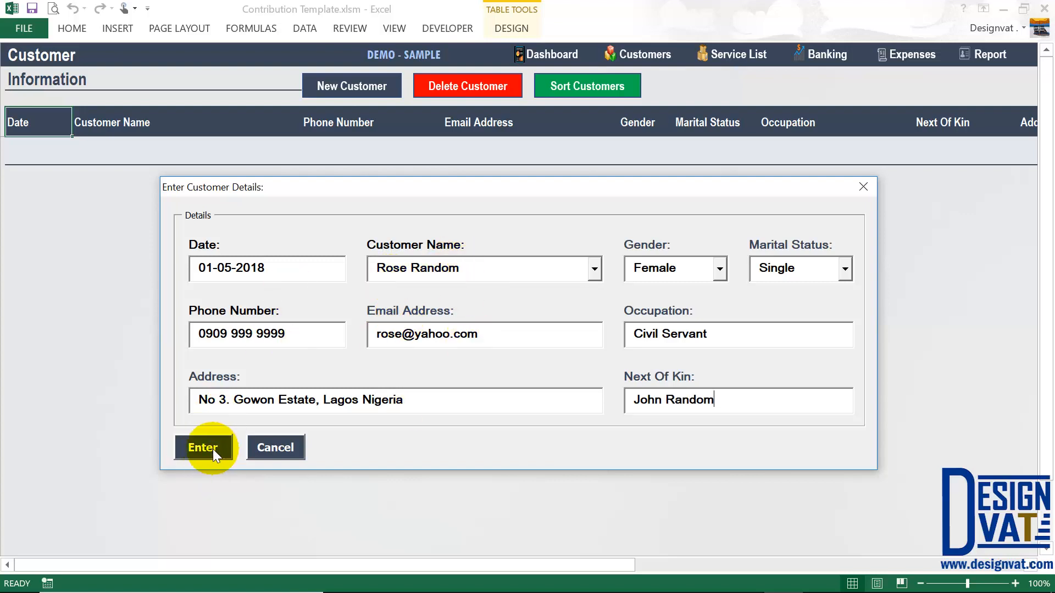
drag(462, 268, 336, 265)
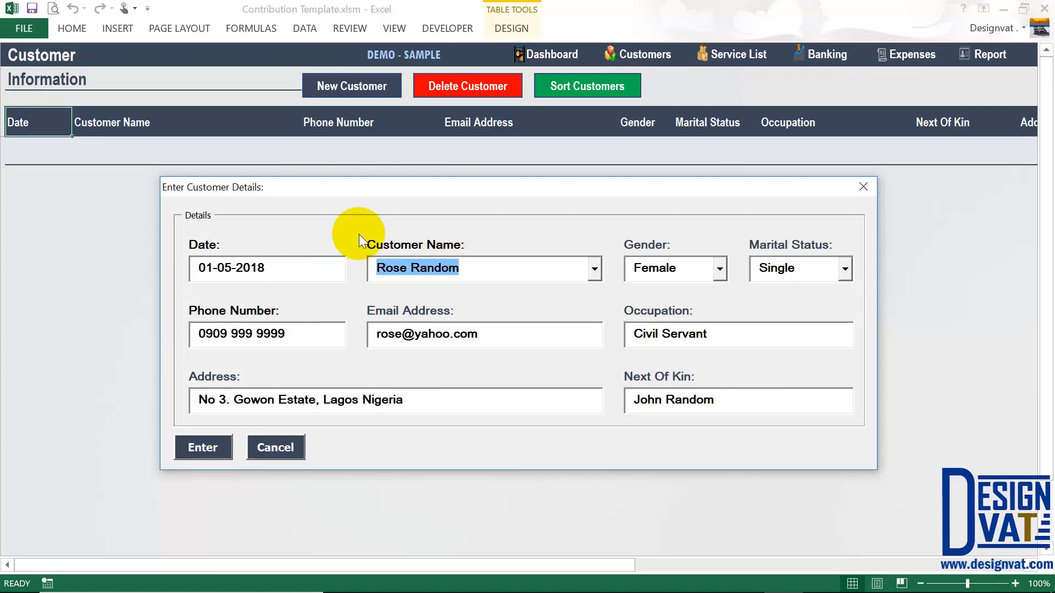
- Submit the 1-May-18 customer and check that the new row's Account Balance is ₦ 0
click(193, 446)
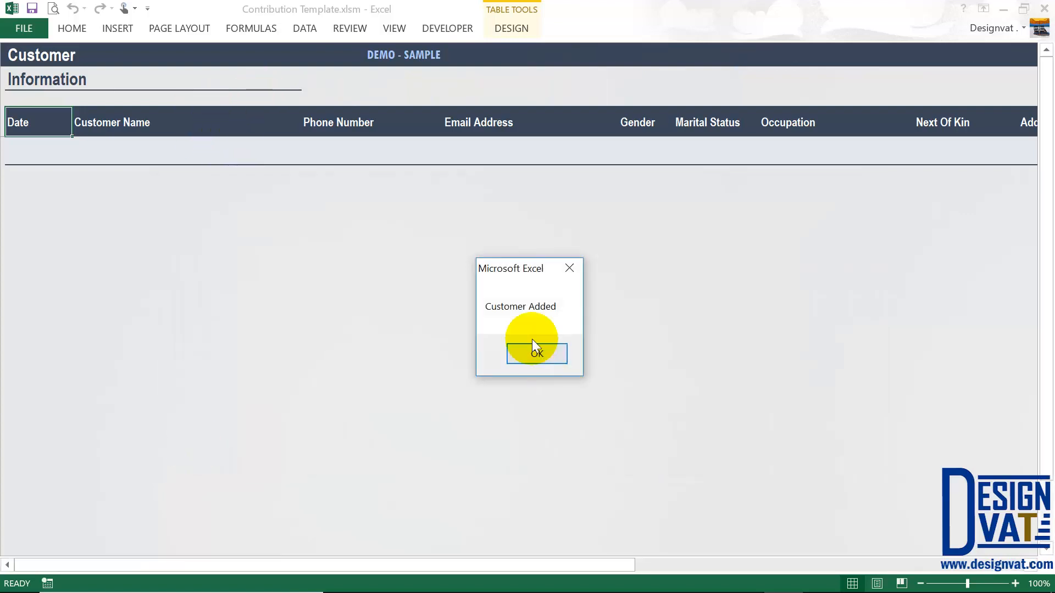
click(536, 354)
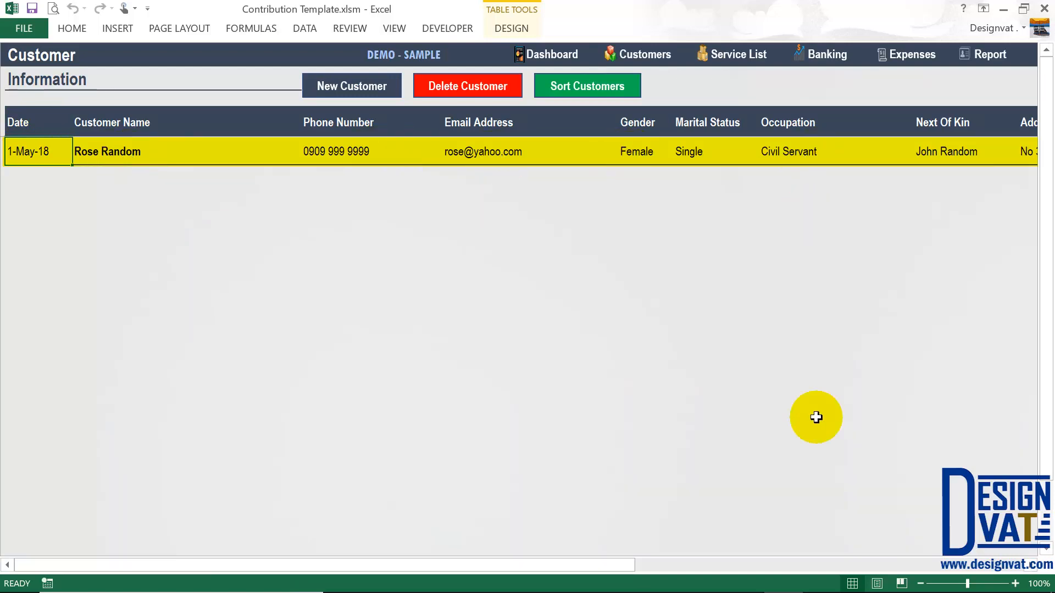
drag(622, 562, 930, 581)
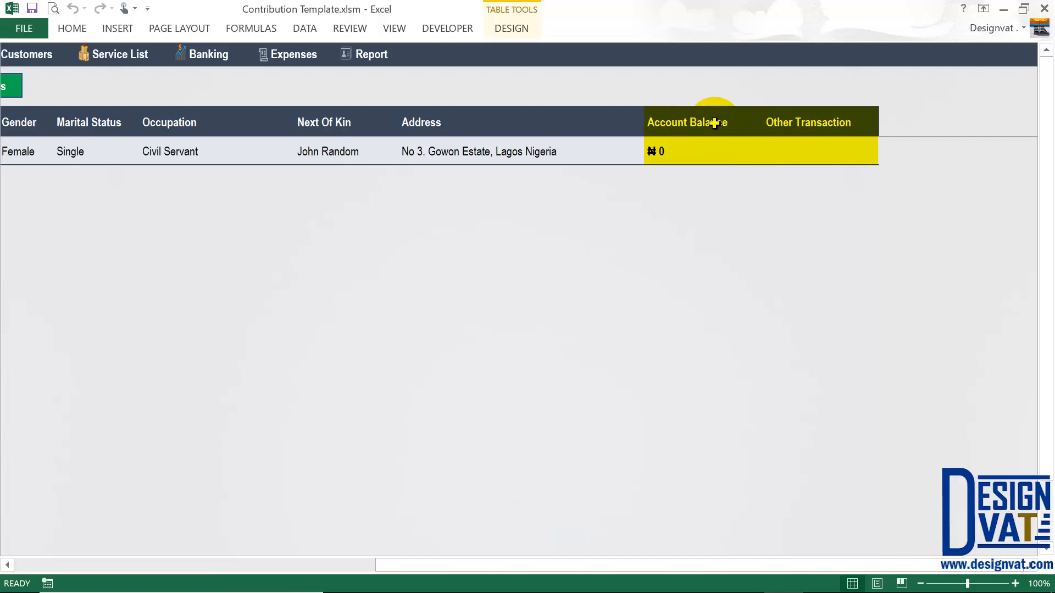
click(677, 144)
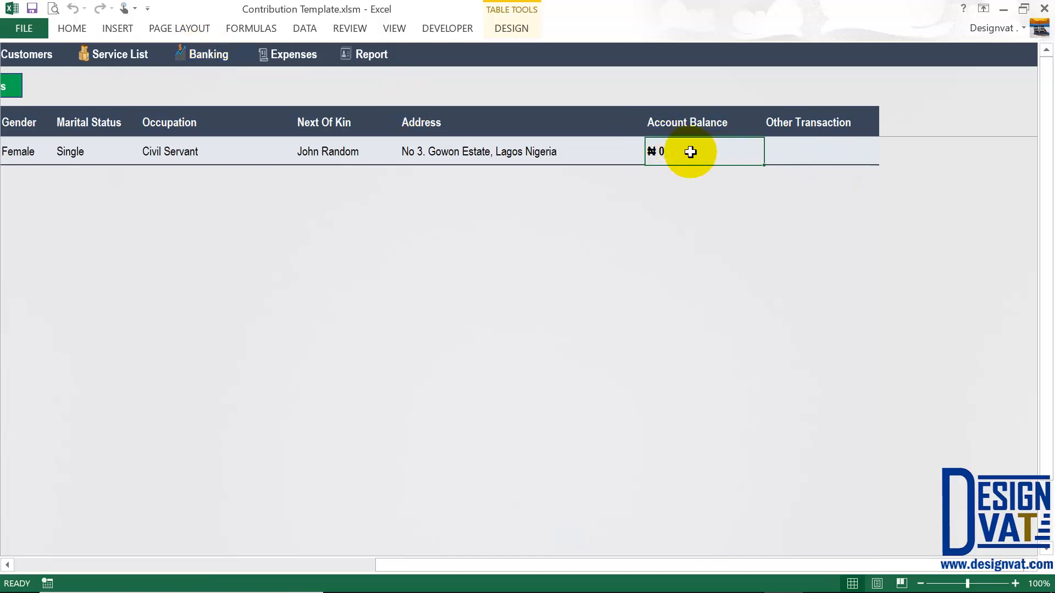
click(796, 151)
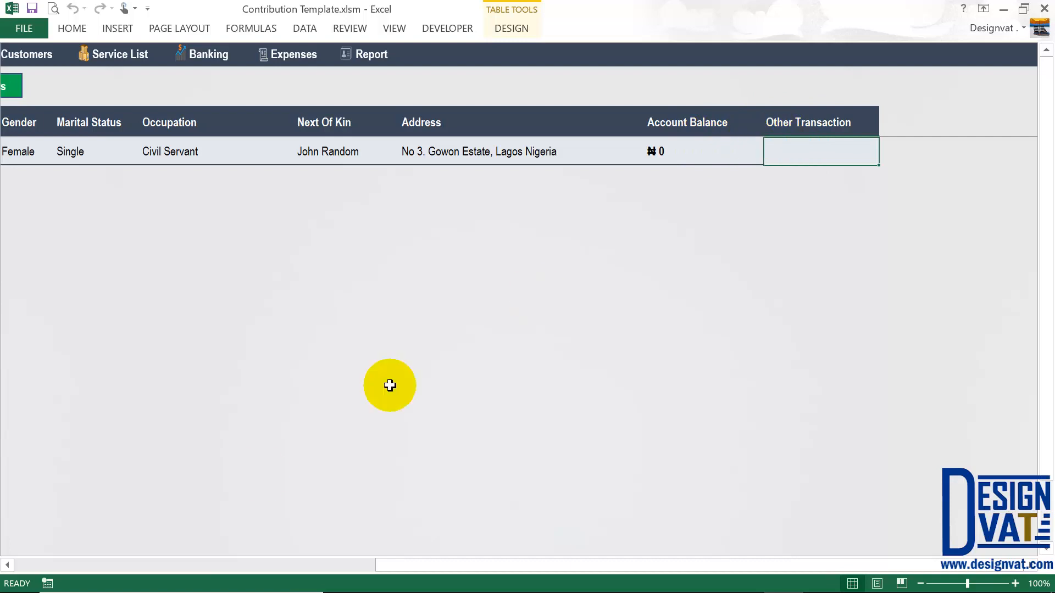
click(96, 561)
click(97, 562)
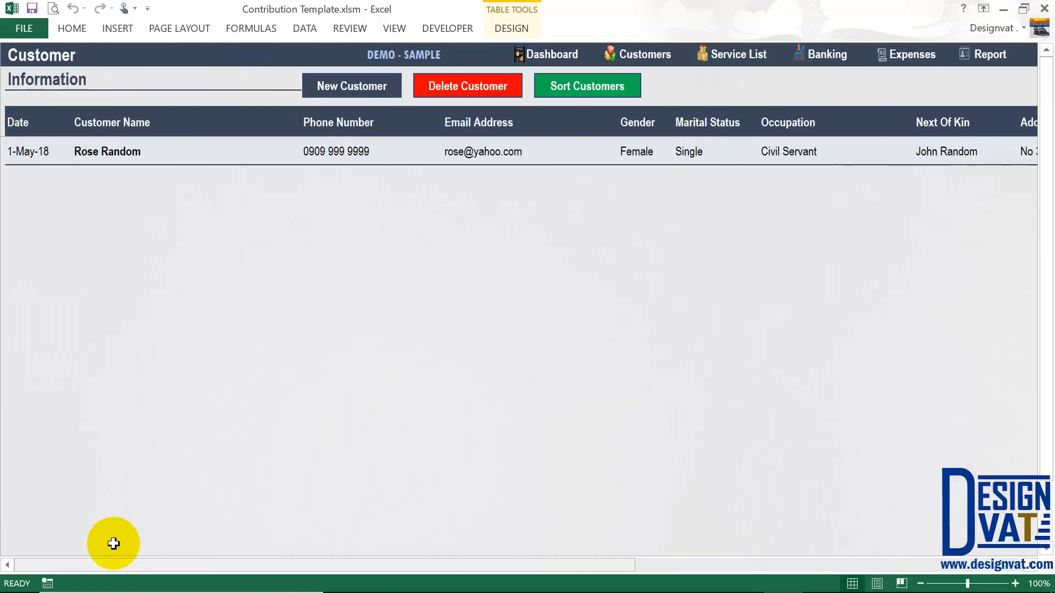
- Open a new customer form dated 07-05-2018 with the name entered, Female and Married
click(342, 93)
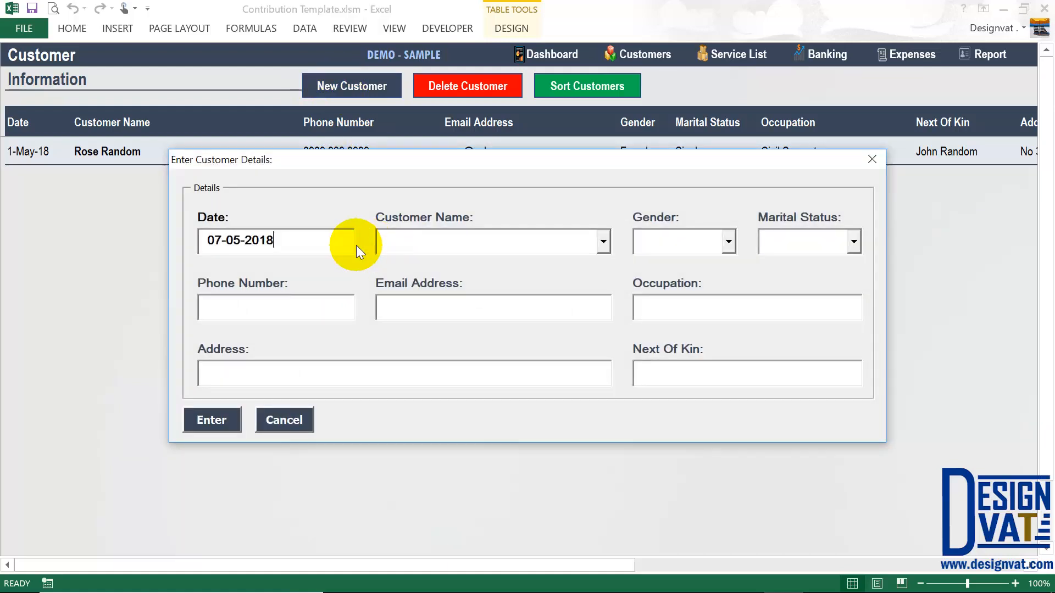
drag(269, 240, 177, 236)
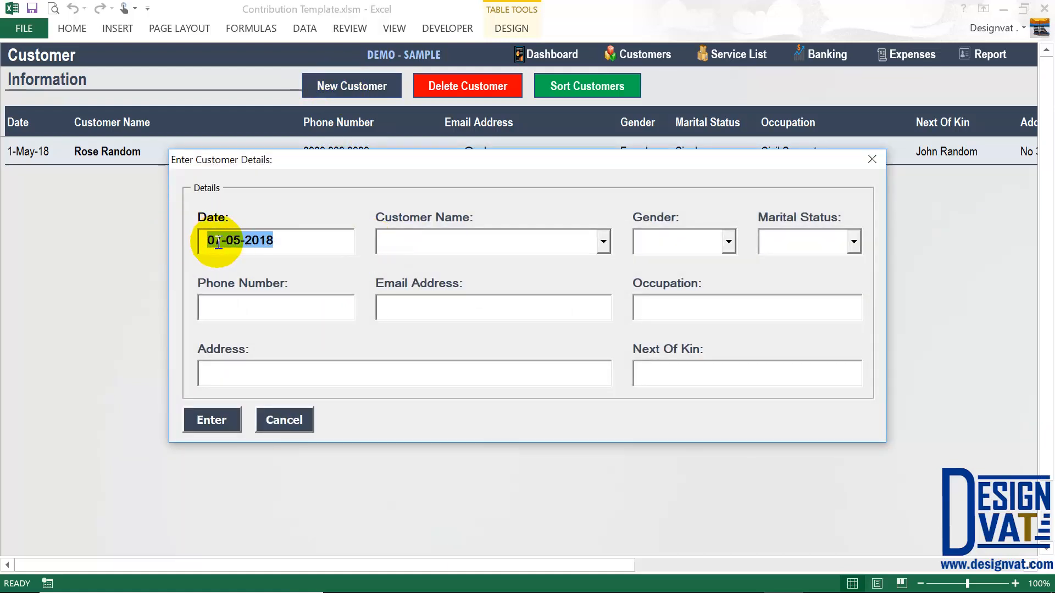
click(445, 242)
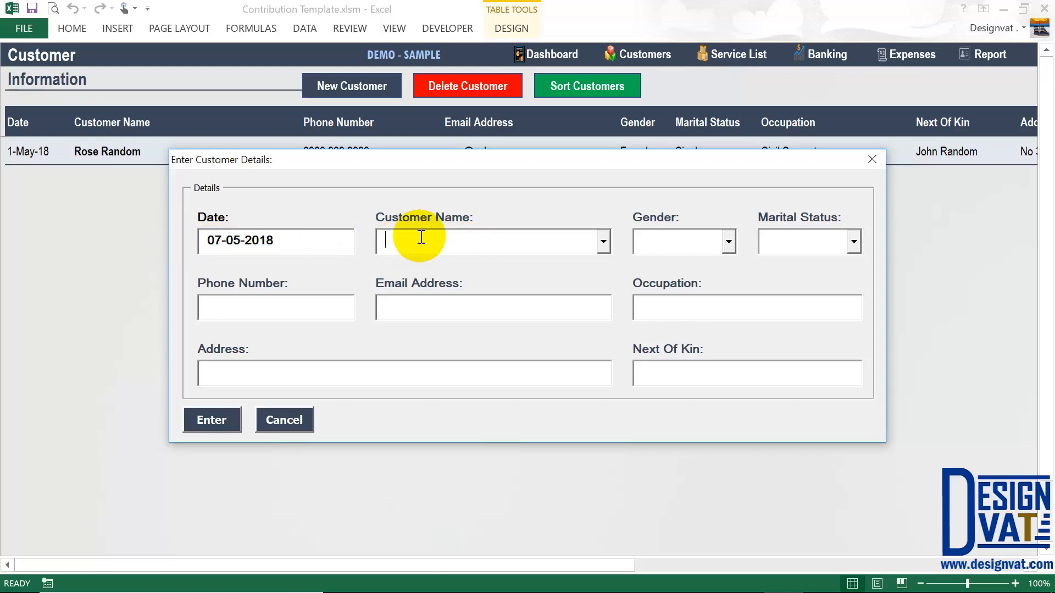
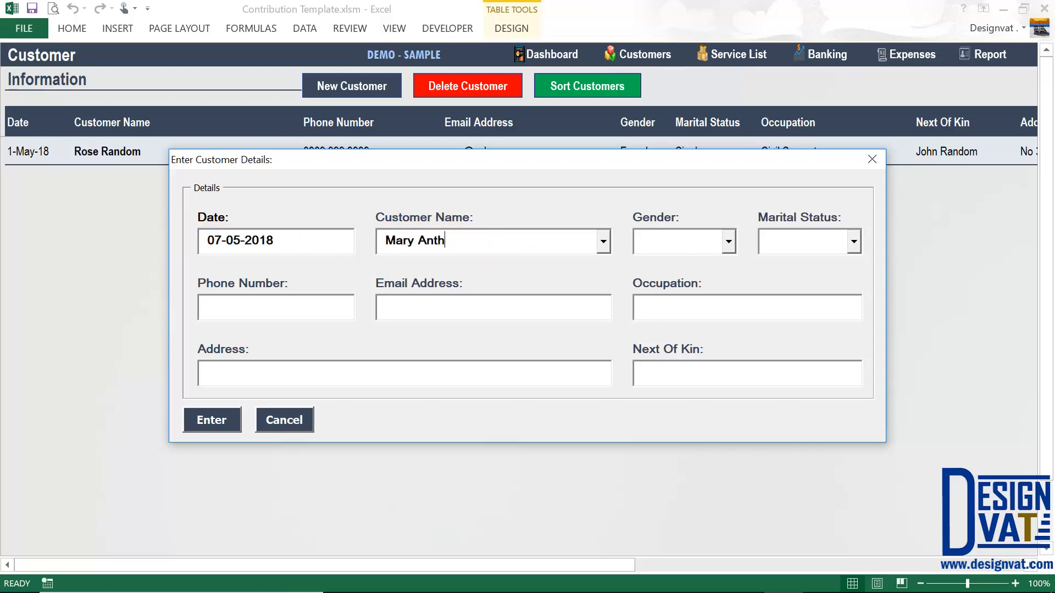
key(Tab)
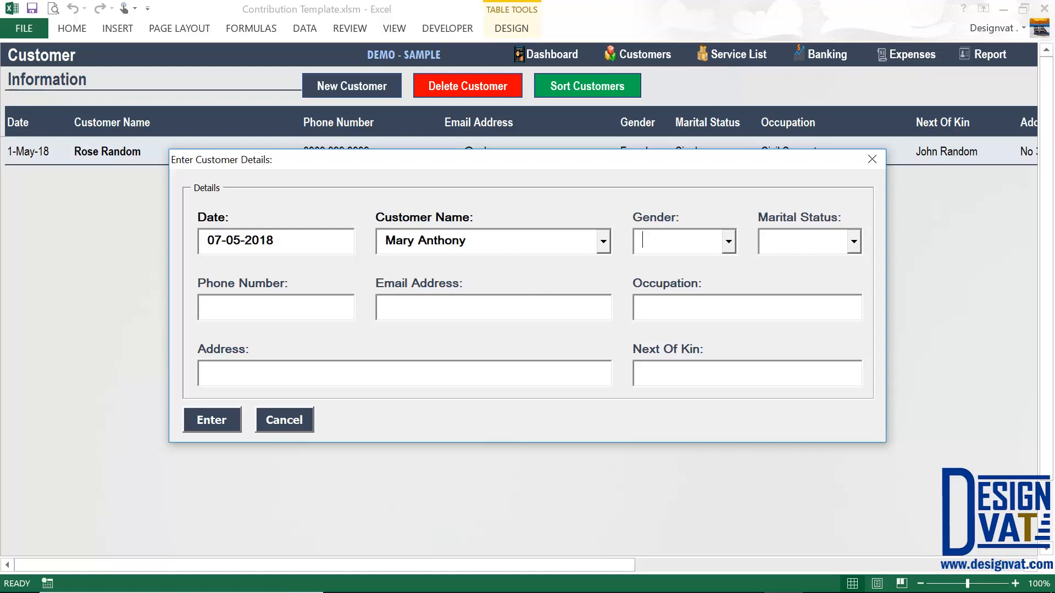
text(Female)
key(Tab)
text(M)
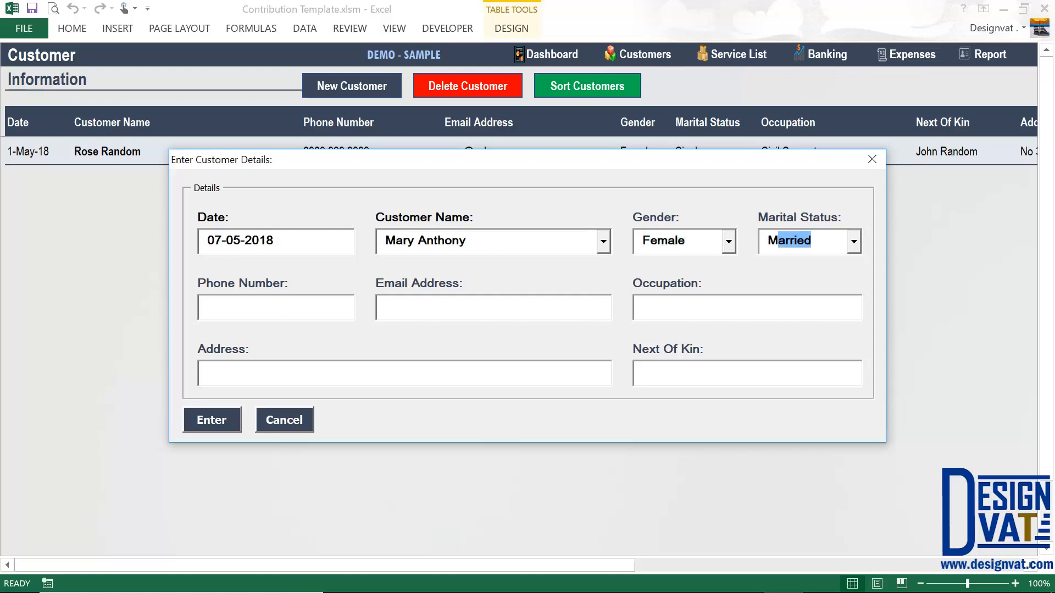
key(Tab)
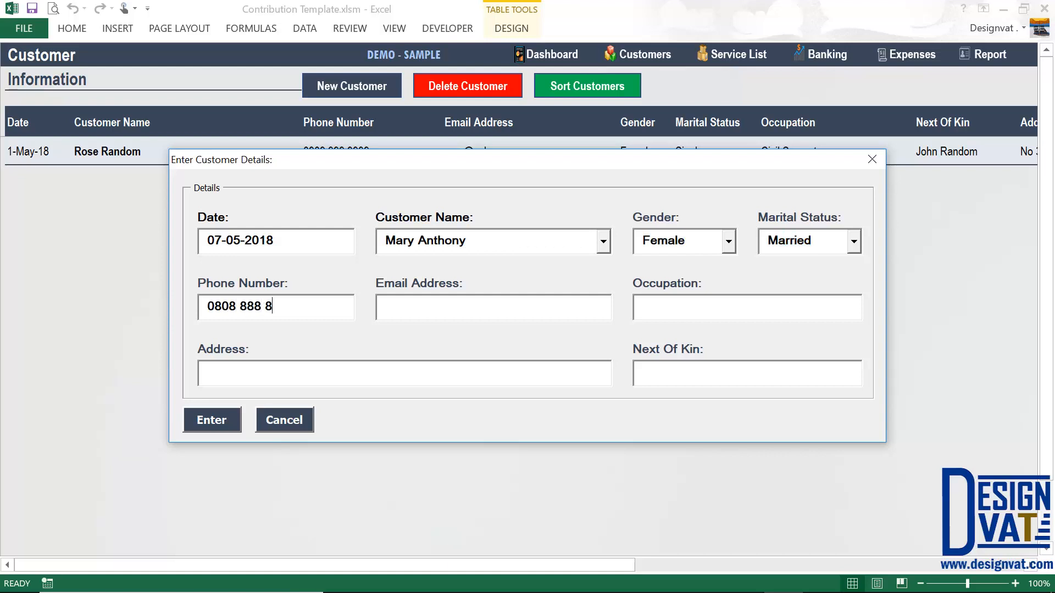
- Review the date, name and phone number, then save the customer to the list
key(Tab)
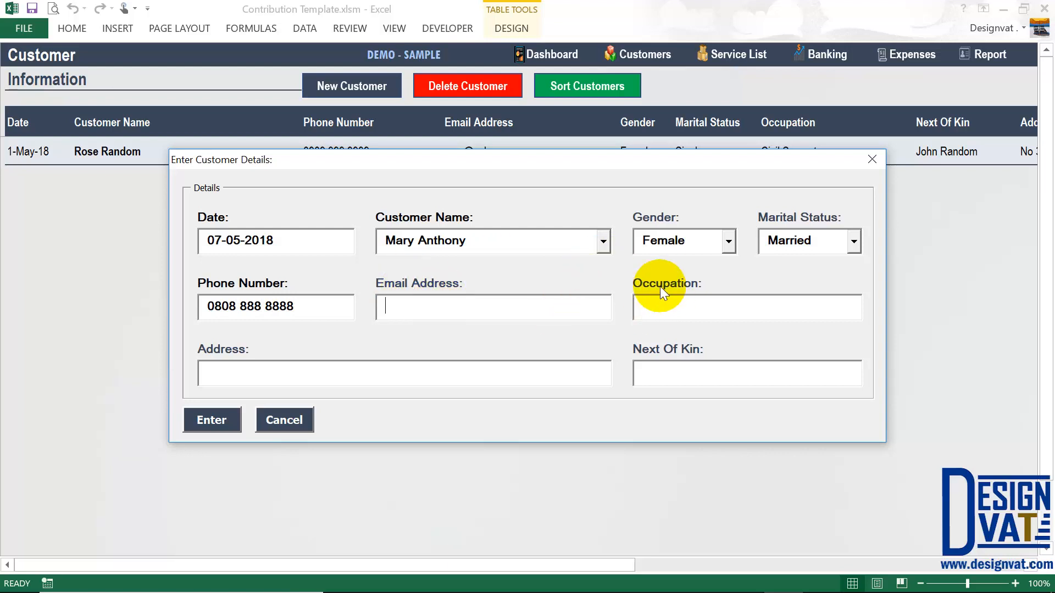
drag(487, 241, 381, 242)
drag(303, 242, 177, 240)
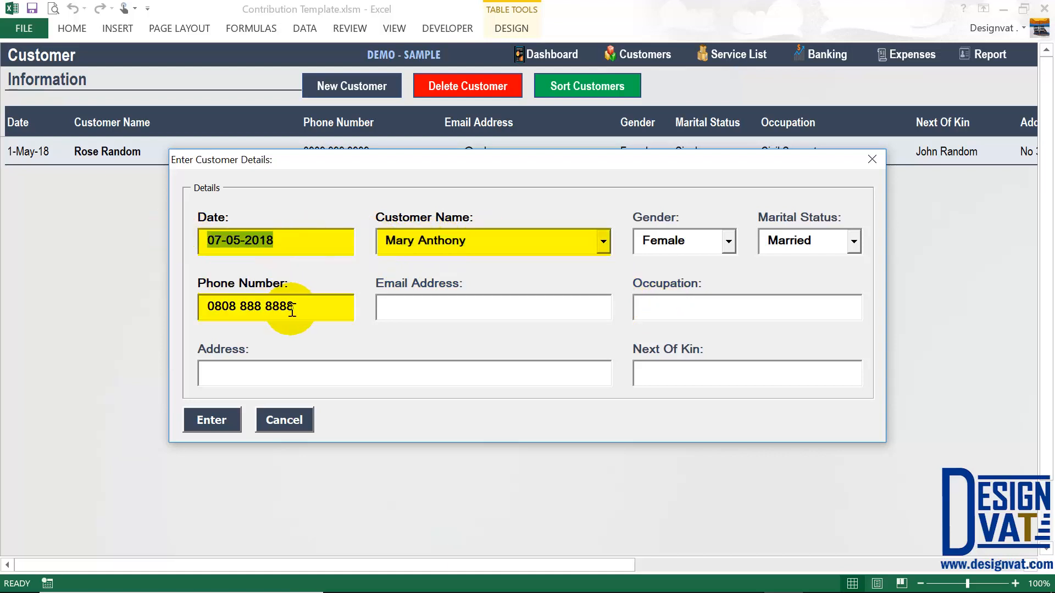
drag(282, 306, 176, 295)
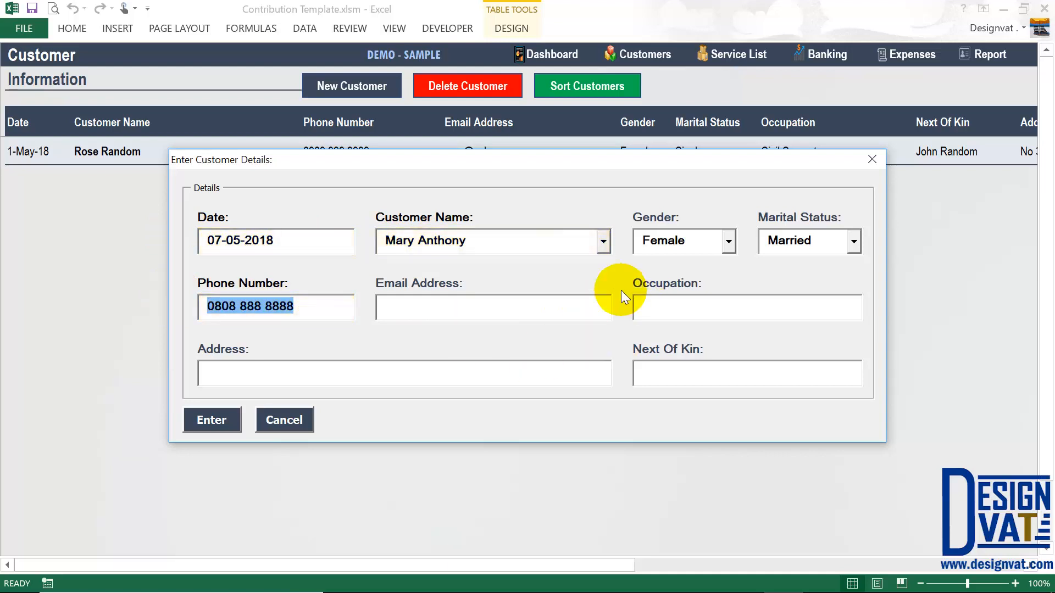
click(211, 421)
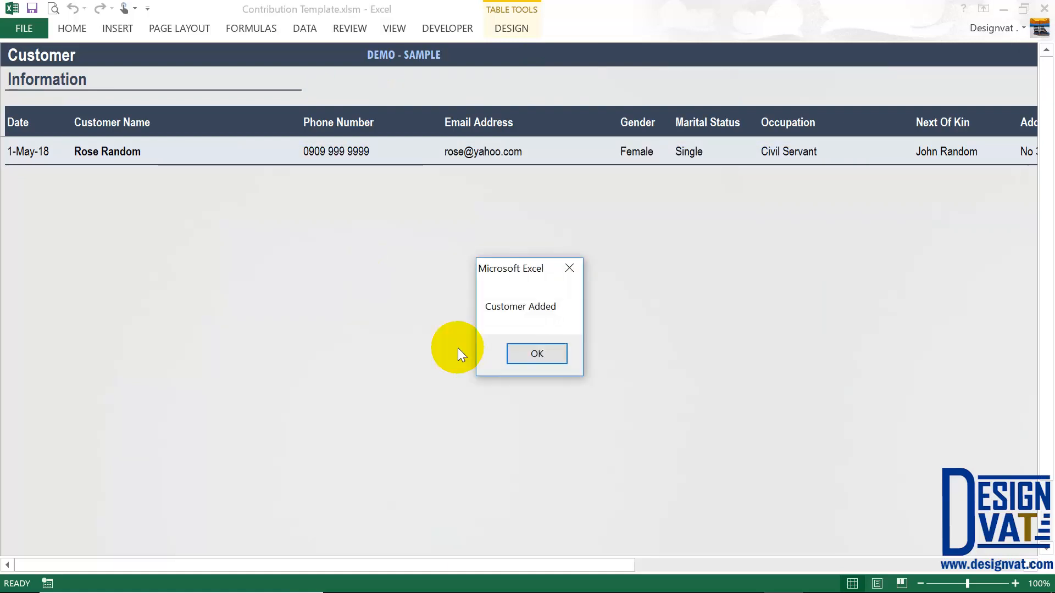
- Type the e-mail address into the 7-May-18 customer's Email Address cell, leaving the phone unchanged
click(528, 354)
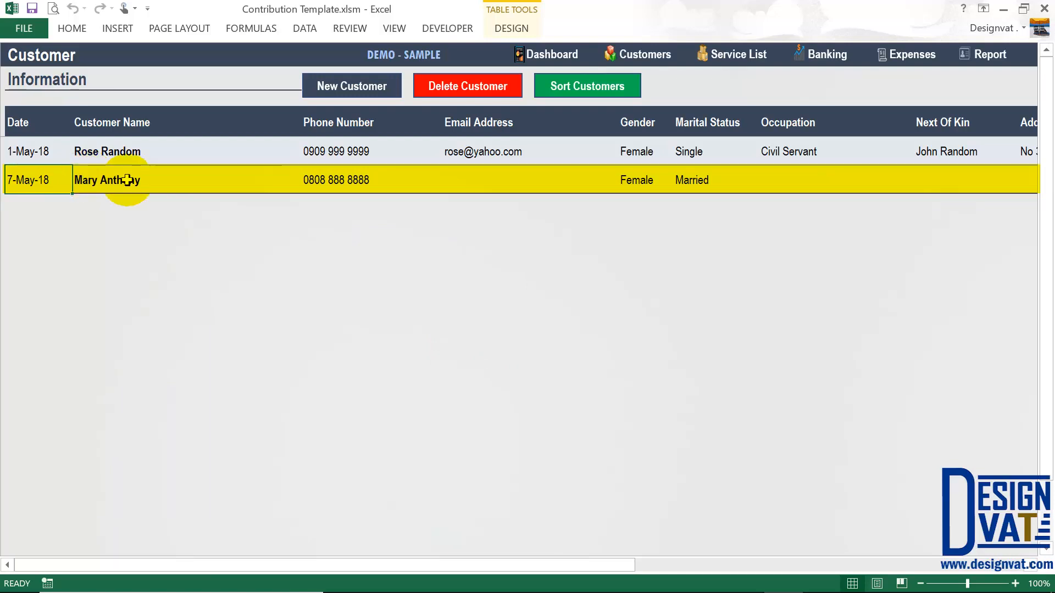
click(494, 178)
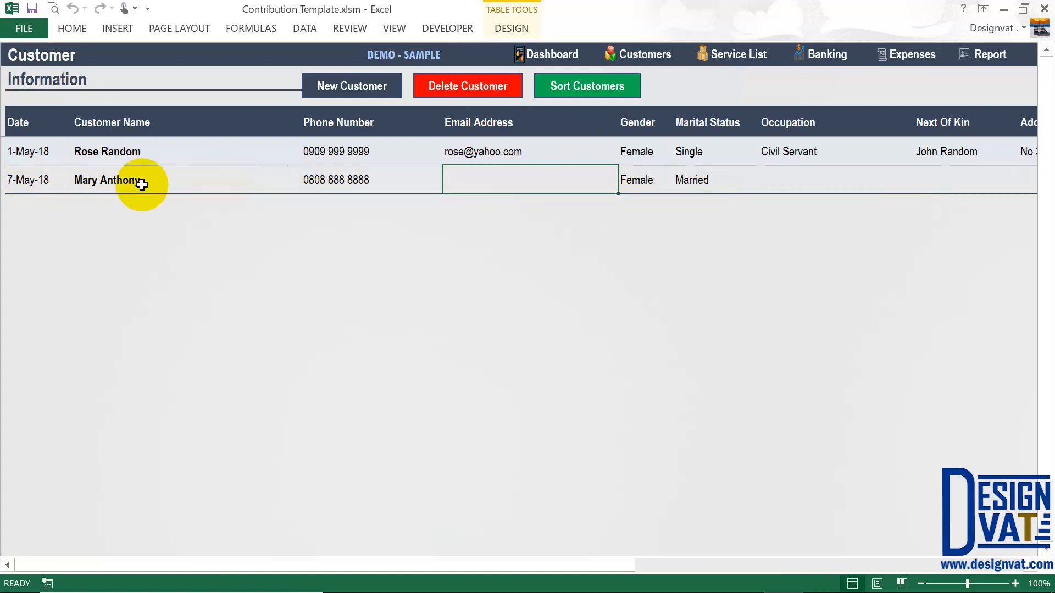
double_click(478, 187)
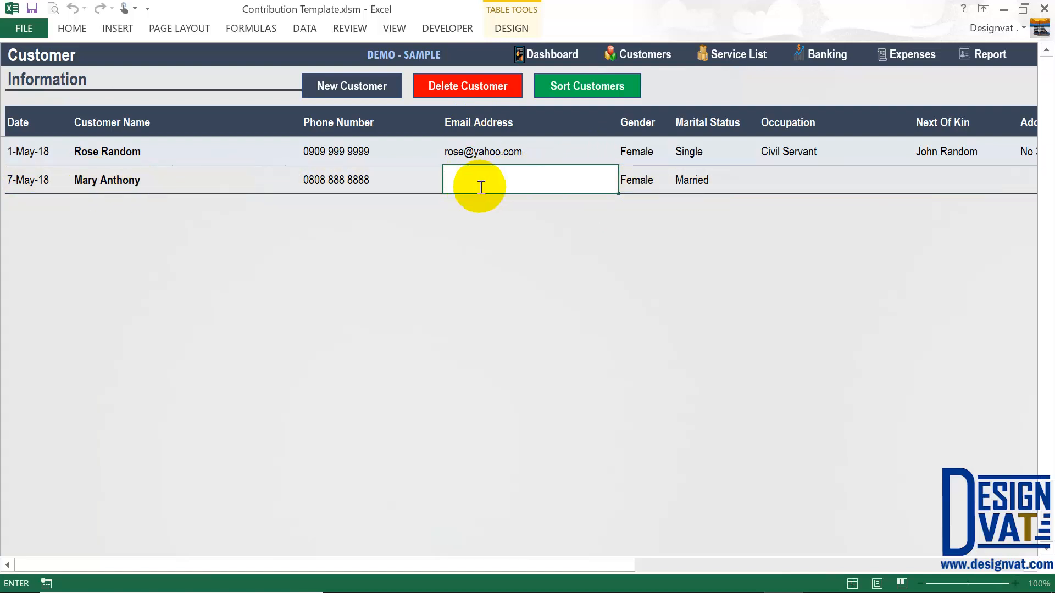
key(Tab)
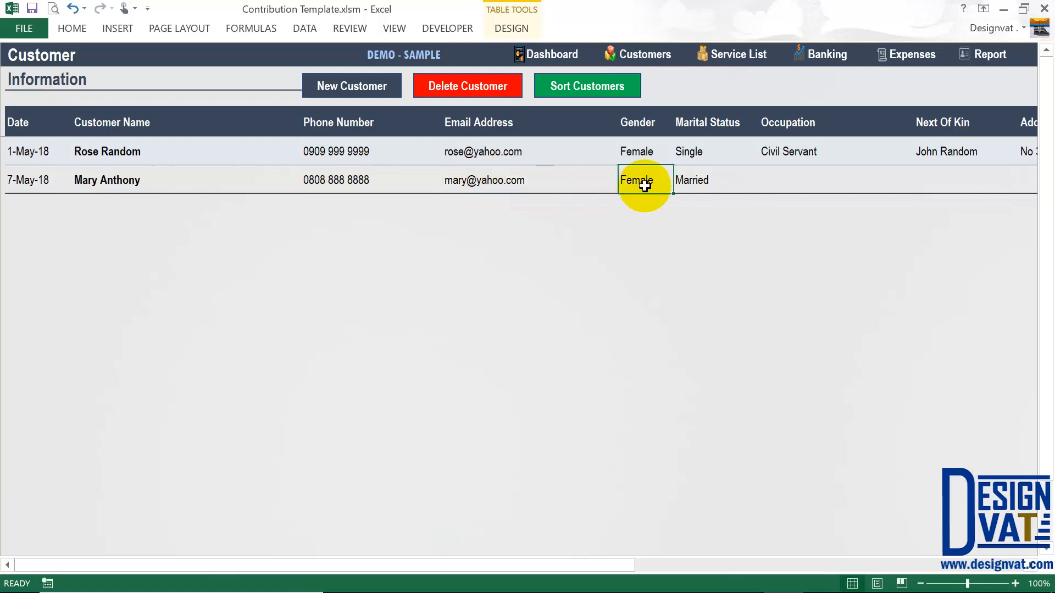
key(shift+Tab)
double_click(379, 182)
drag(382, 179, 286, 206)
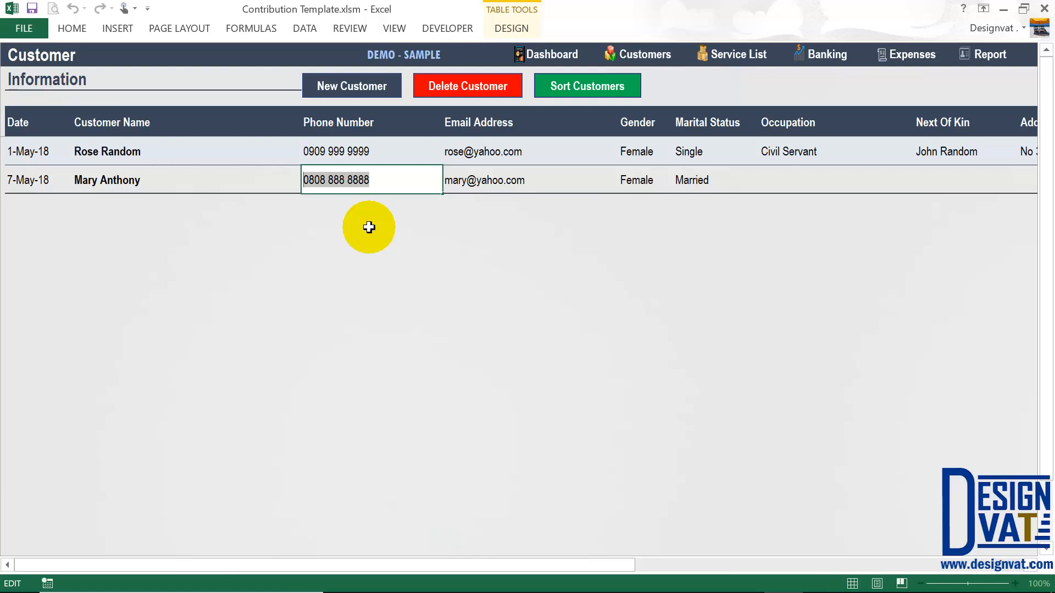
click(271, 173)
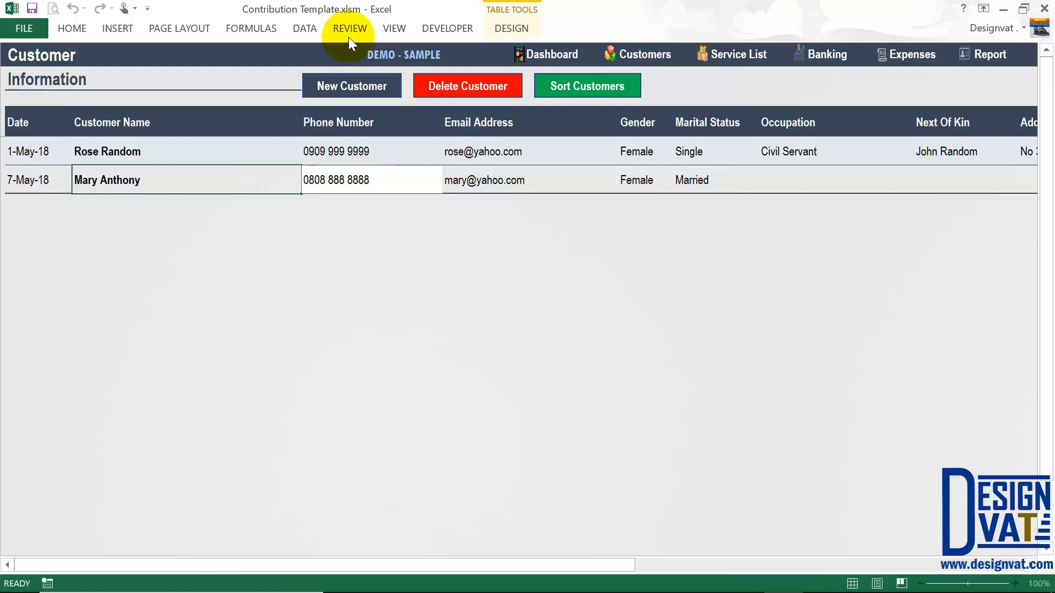
click(321, 82)
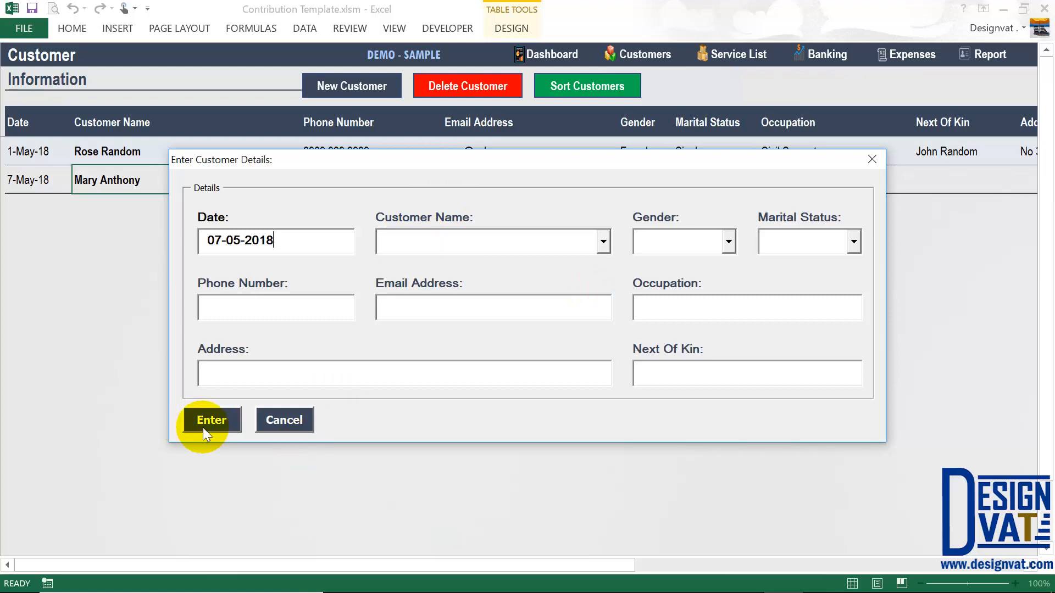
click(286, 420)
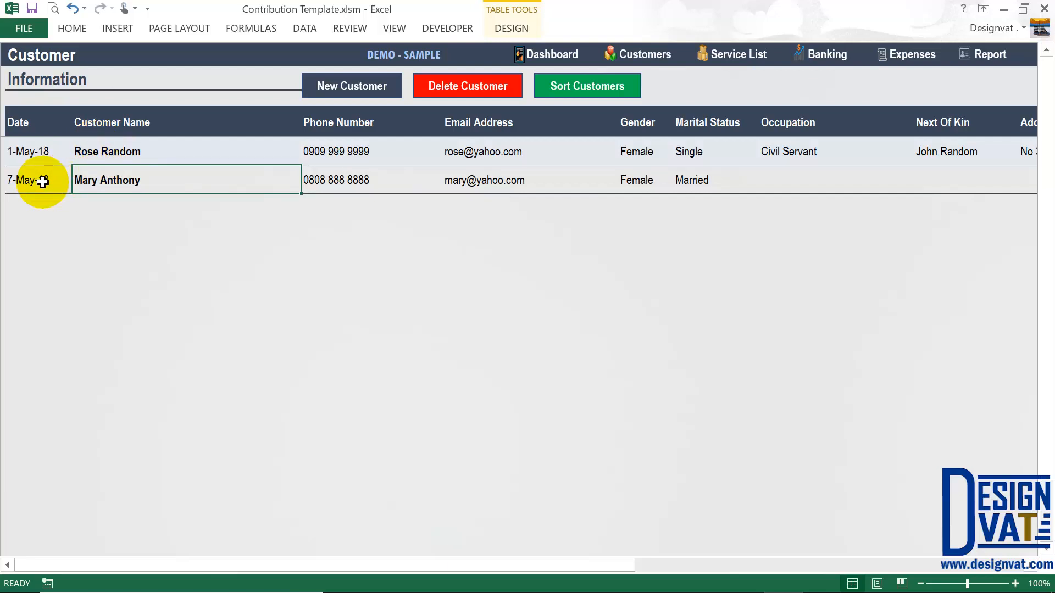
click(44, 155)
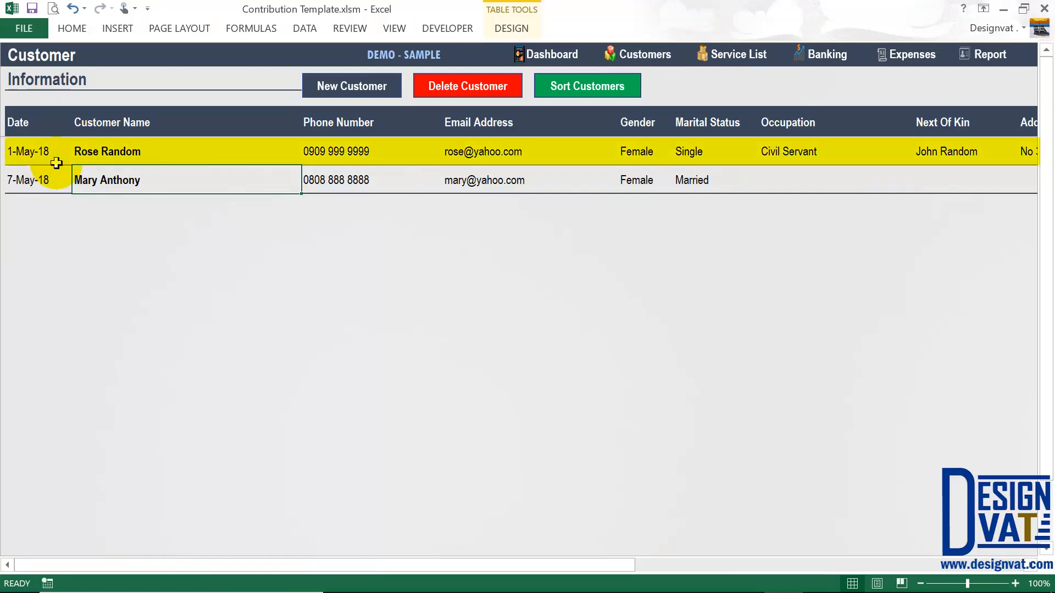
click(107, 150)
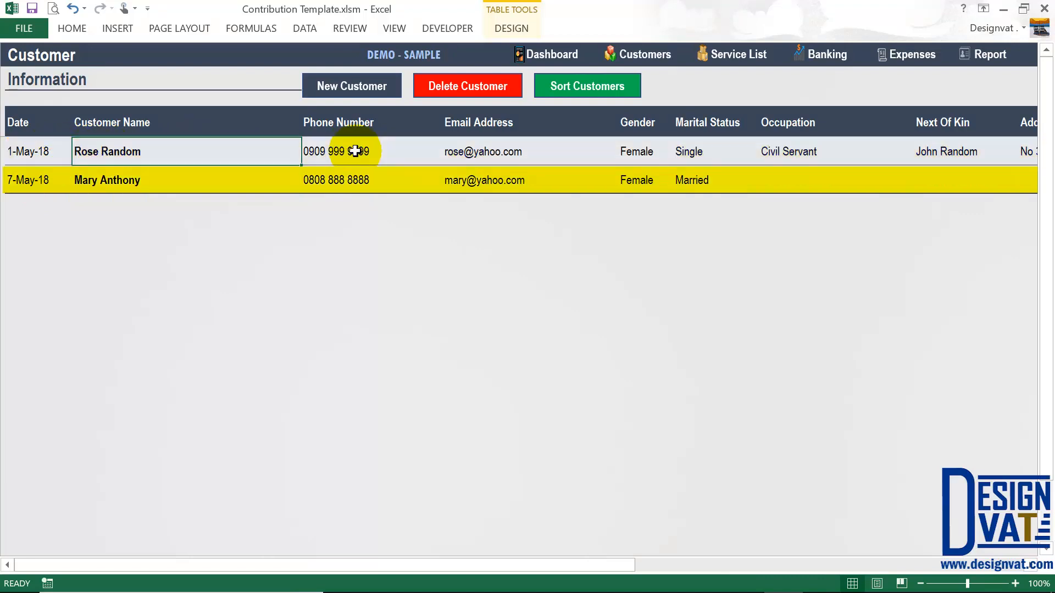
click(117, 181)
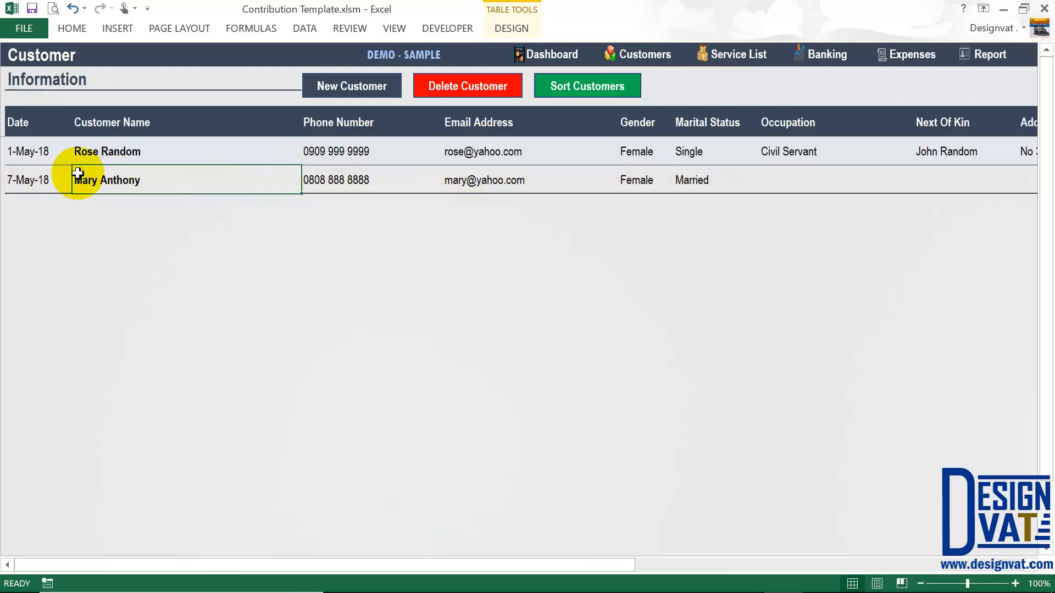
click(389, 174)
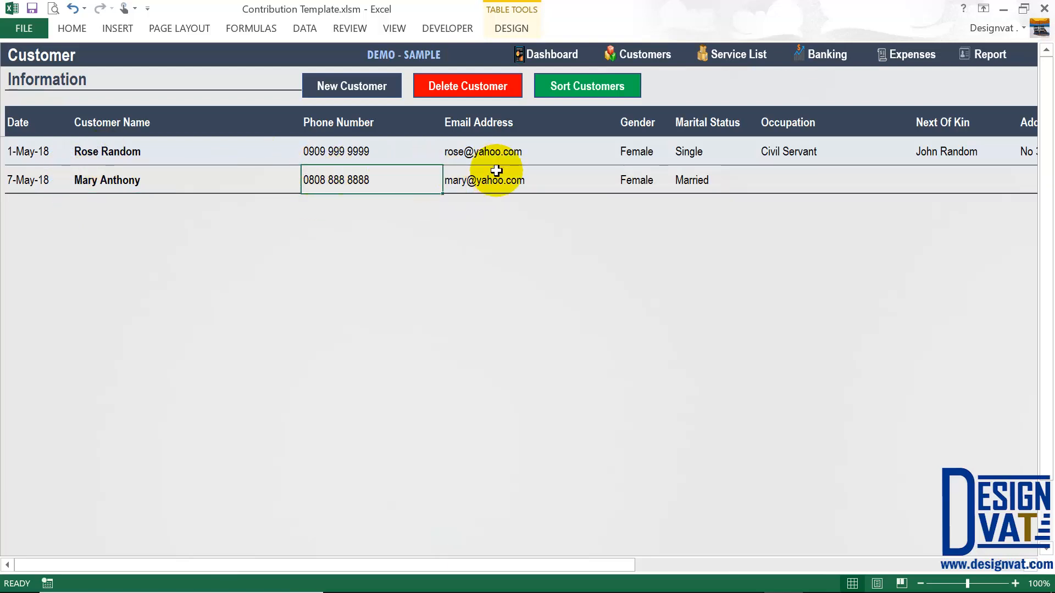
click(83, 172)
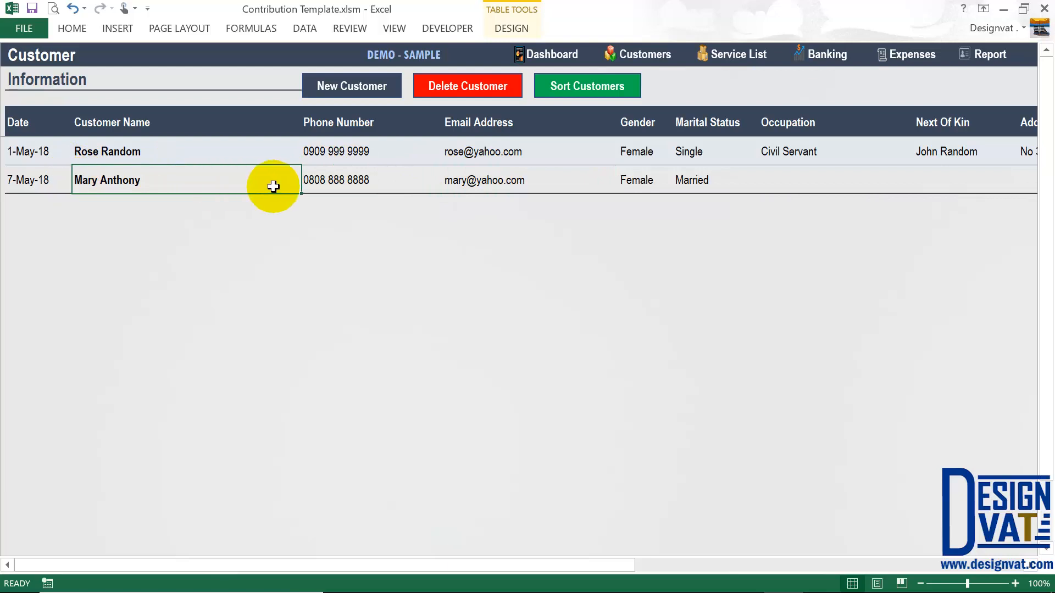
- Cancel deleting the 7-May-18 customer, then sort the list so it appears first
click(455, 92)
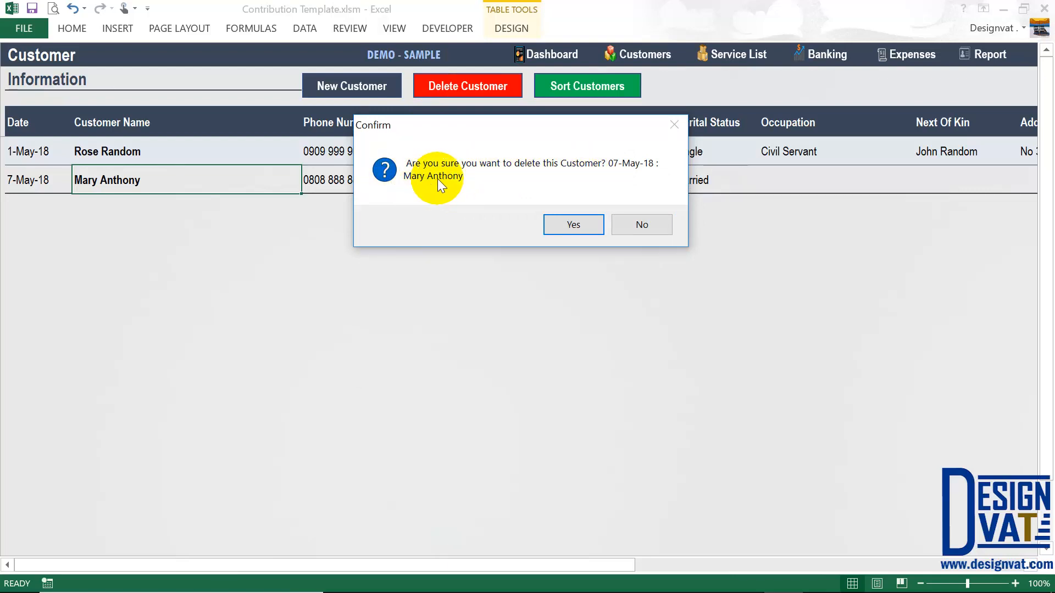
click(639, 222)
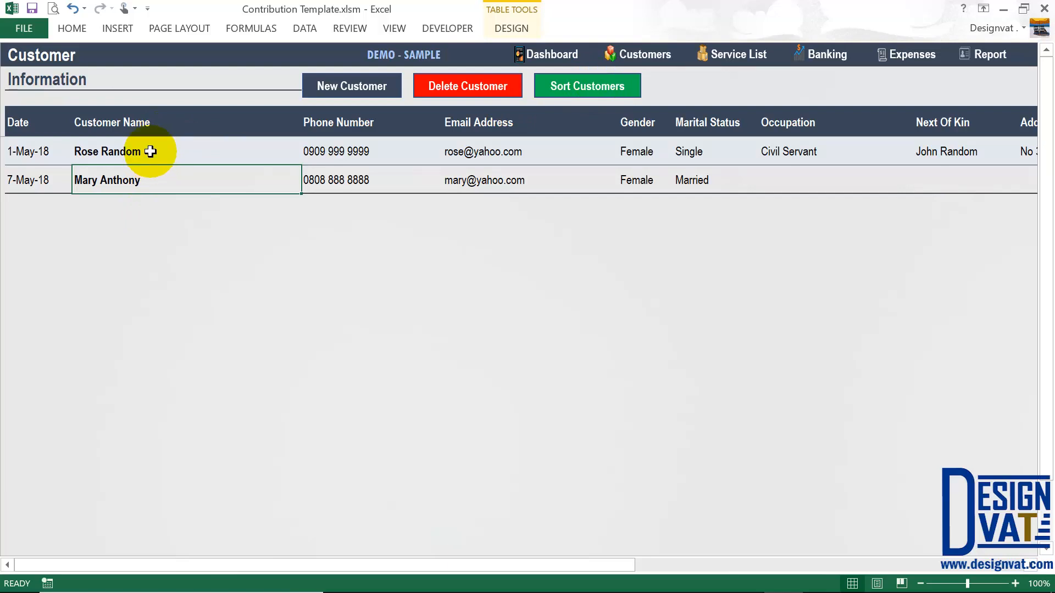
click(83, 151)
click(103, 183)
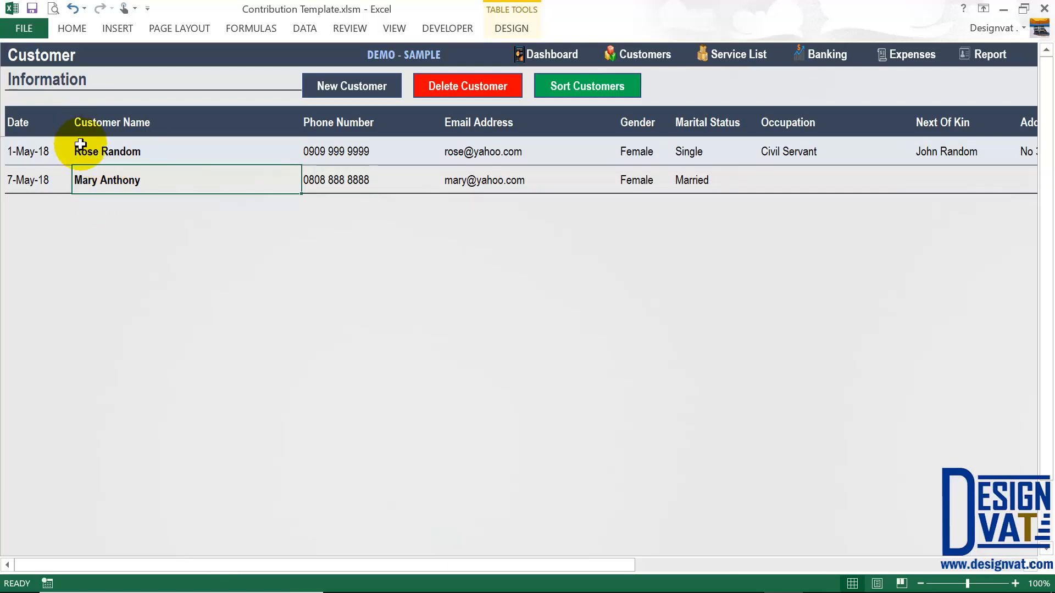
click(565, 89)
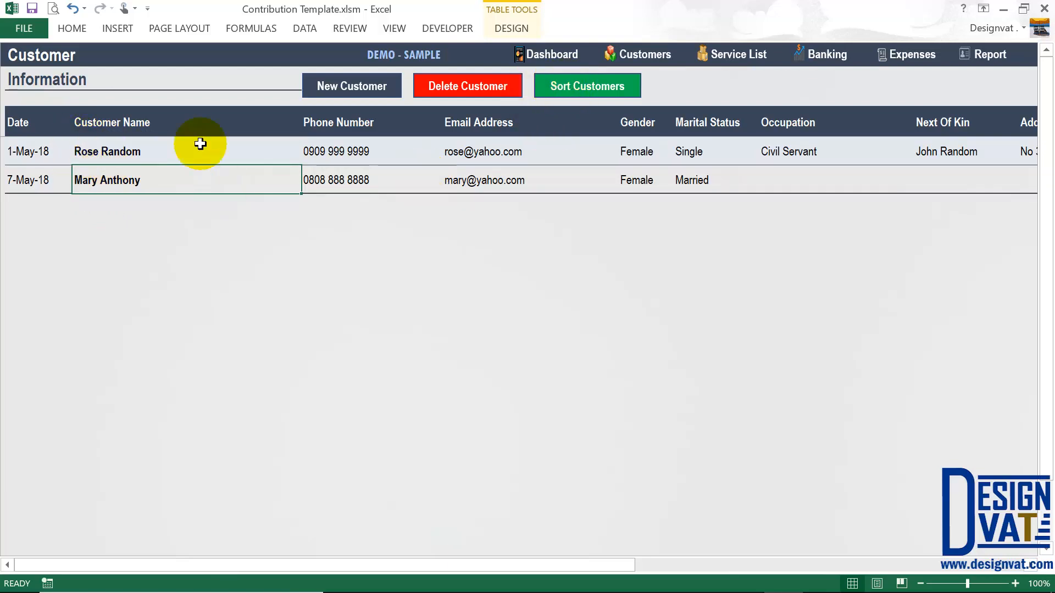
click(568, 86)
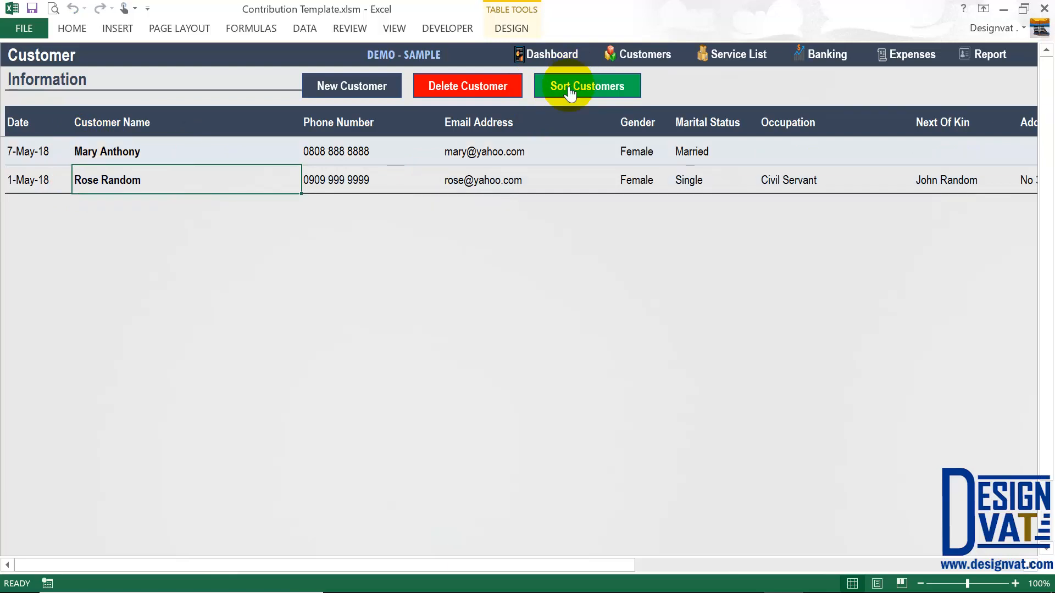
click(88, 151)
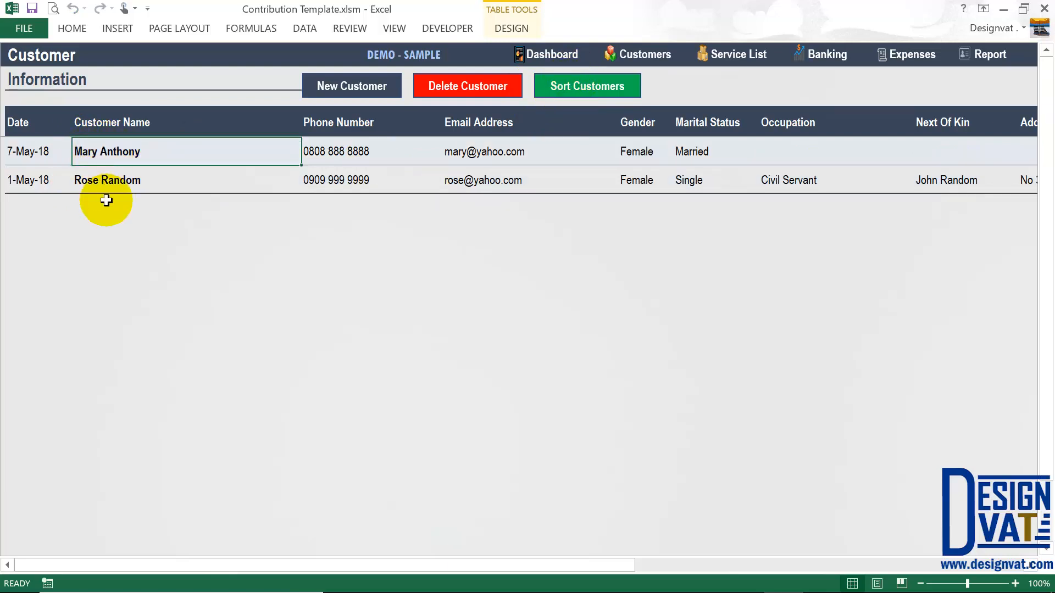
click(113, 178)
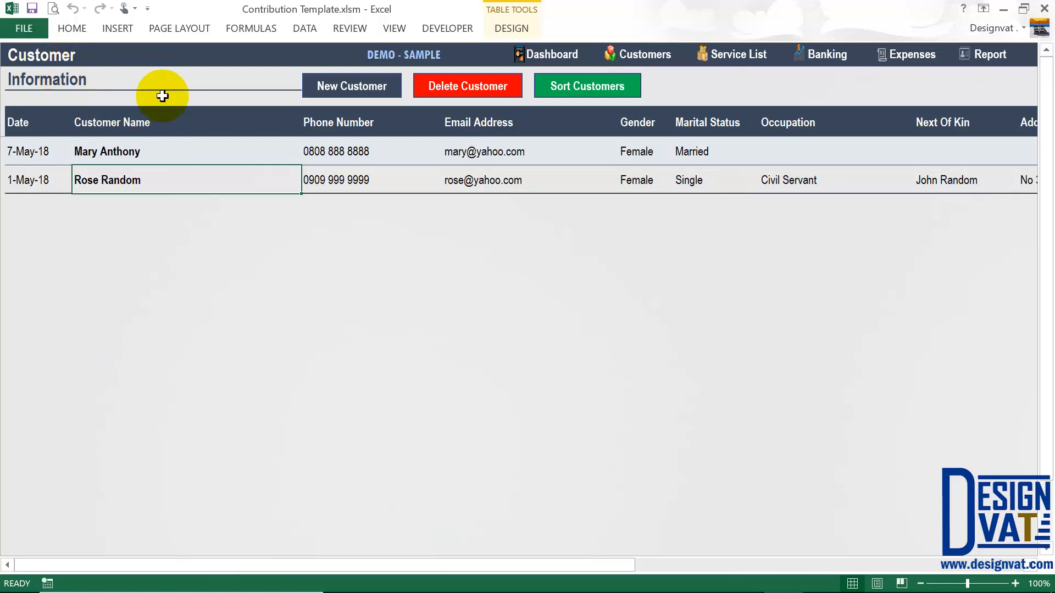
click(359, 89)
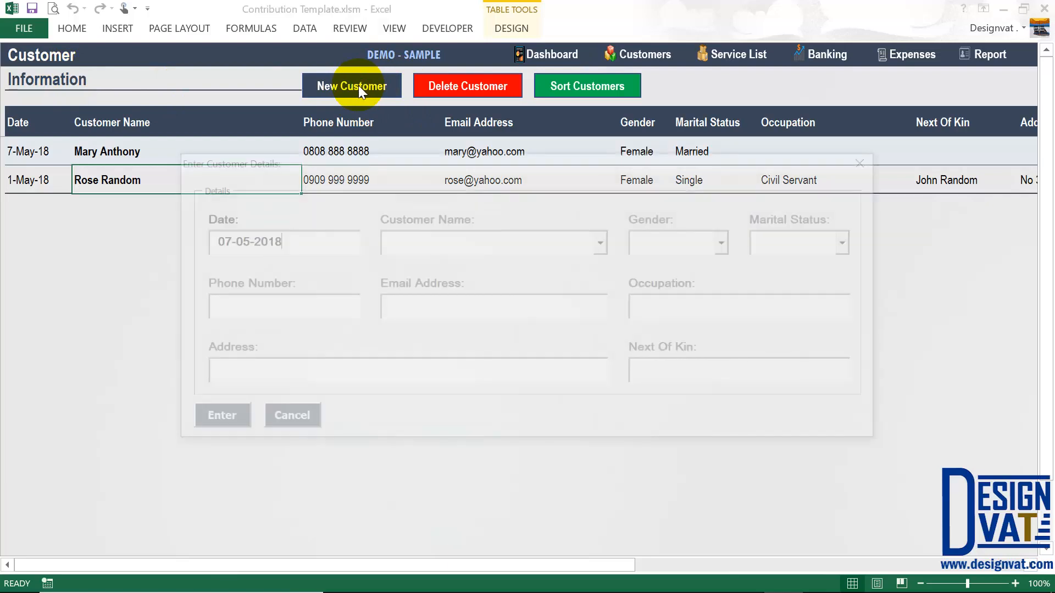
click(281, 423)
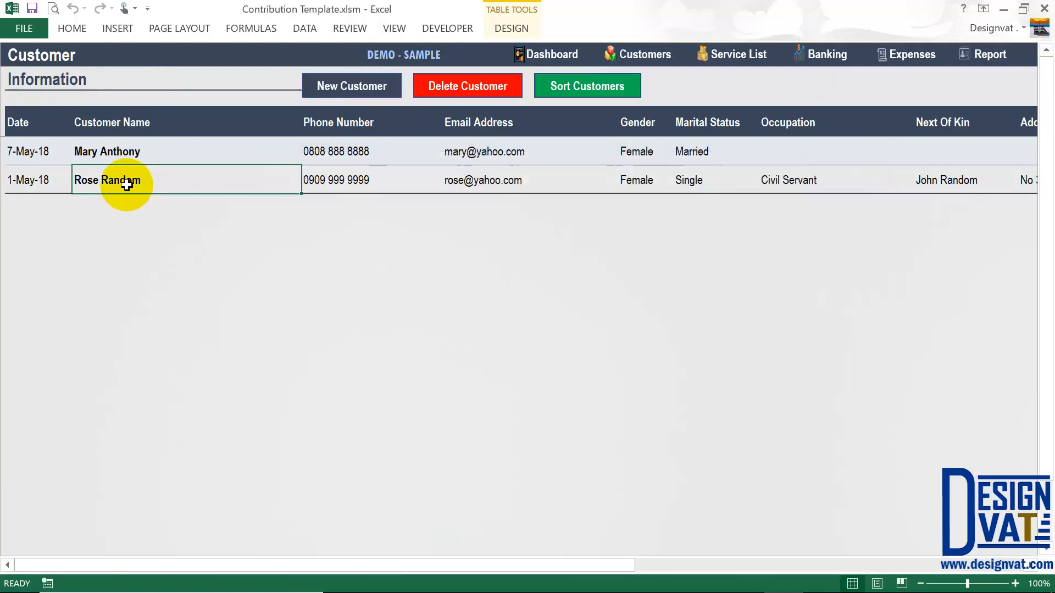
click(459, 92)
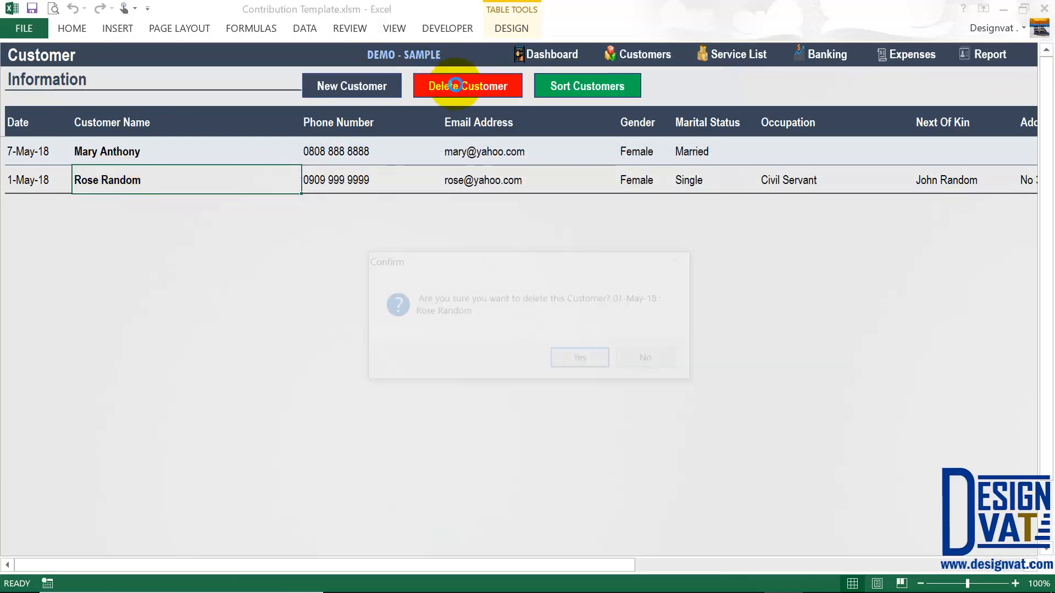
click(662, 360)
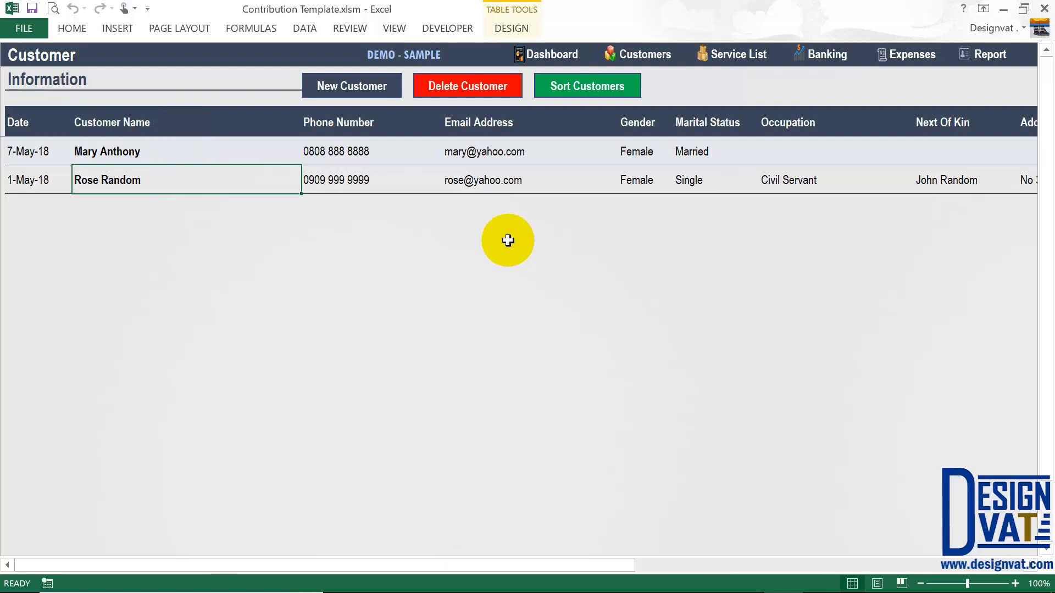
- Open the Charges service list and enter Registration Fee as a service name
click(739, 55)
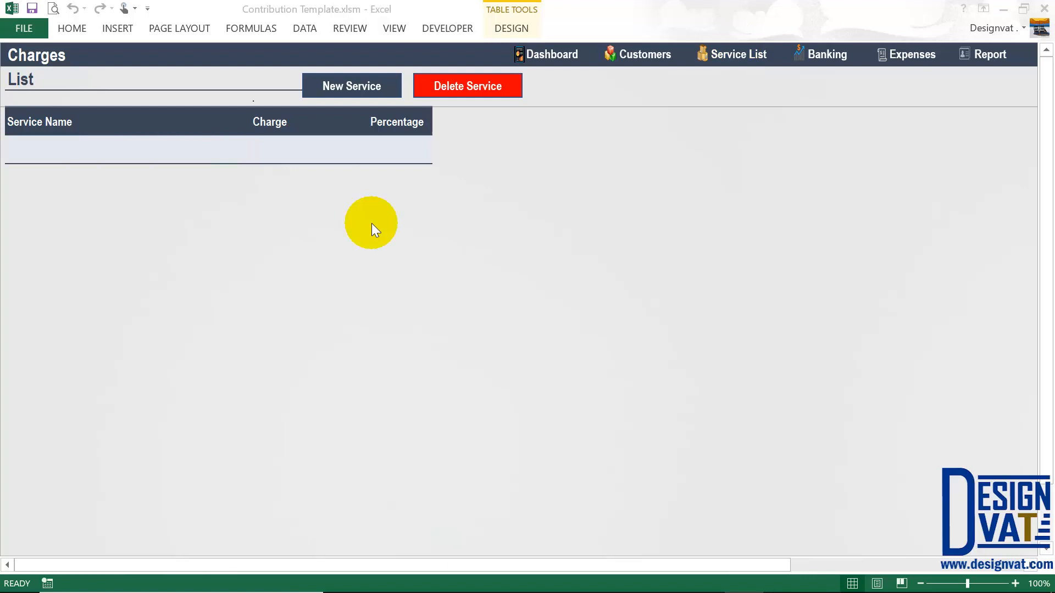
click(737, 57)
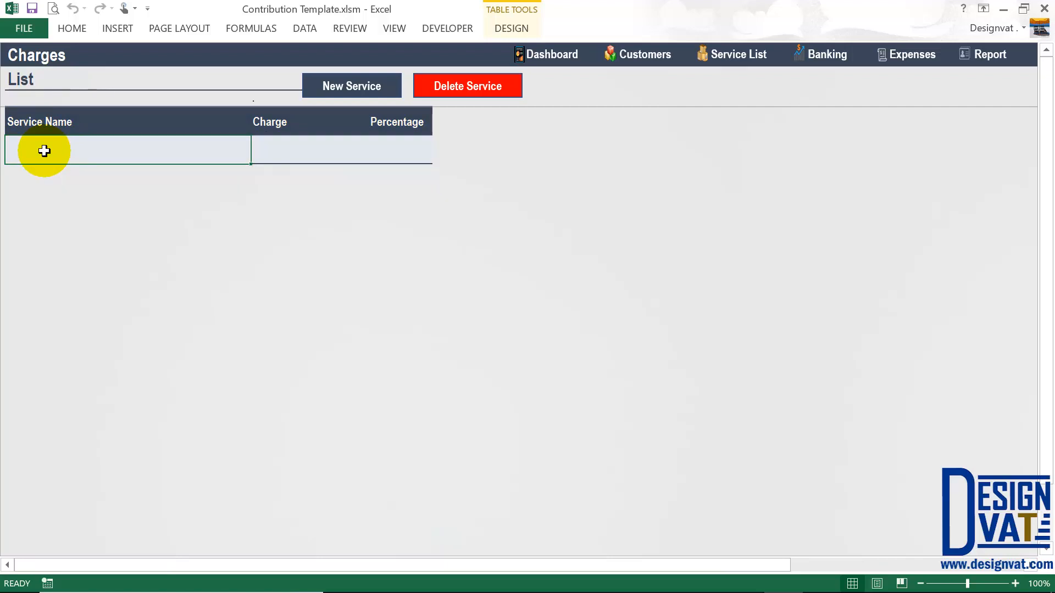
text(Registration)
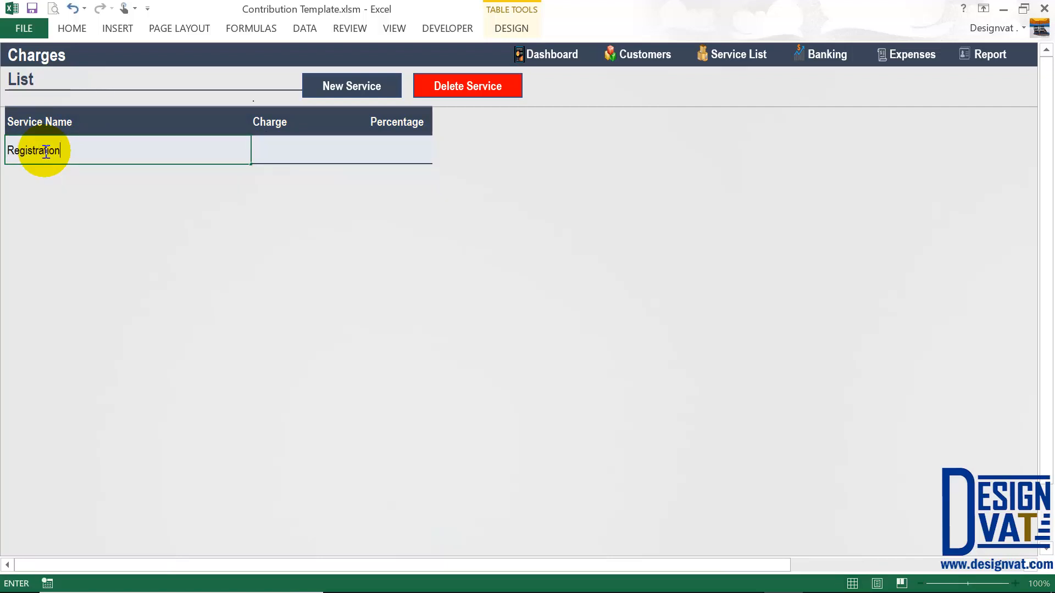
text( Fee)
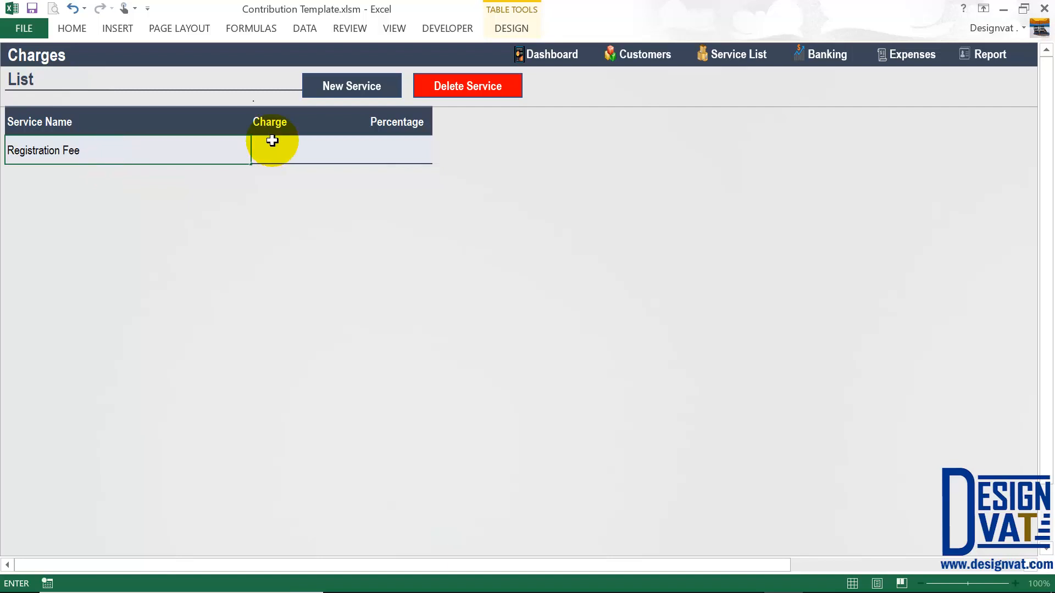
click(272, 141)
- Give Registration Fee a Charge of ₦2,000
click(270, 121)
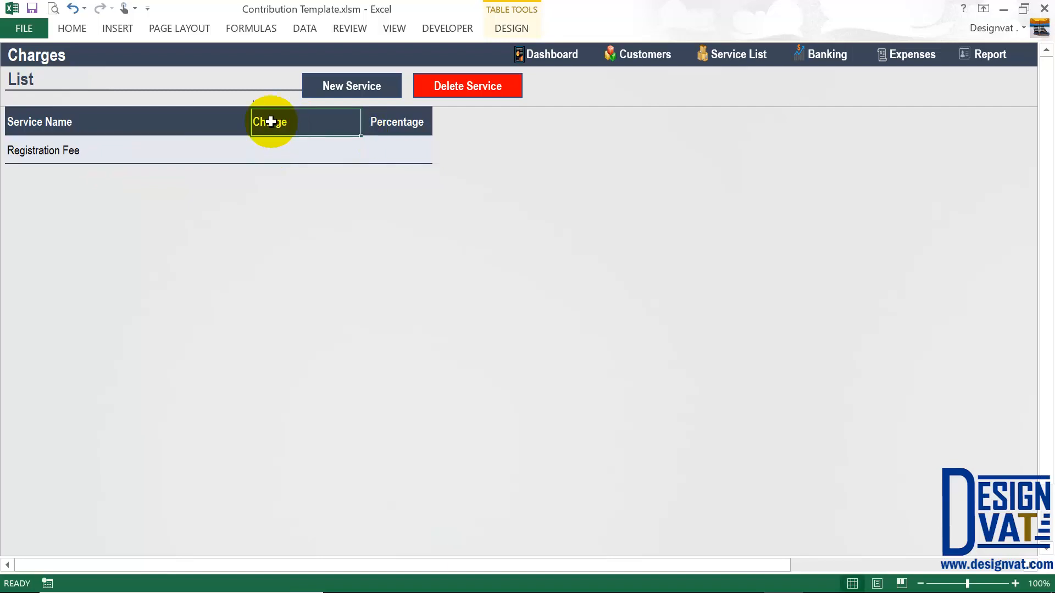
click(388, 127)
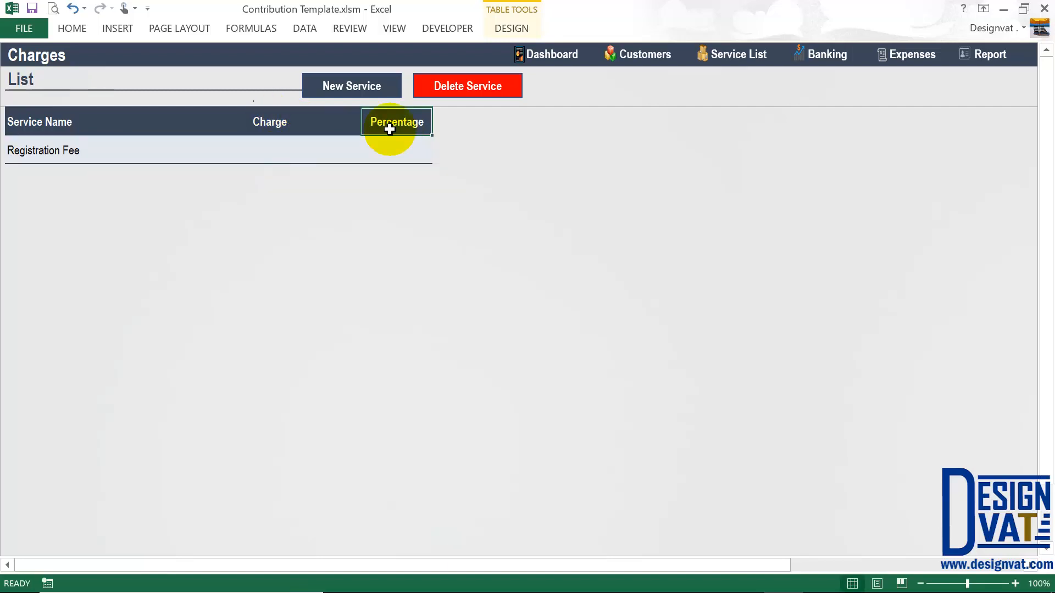
click(295, 156)
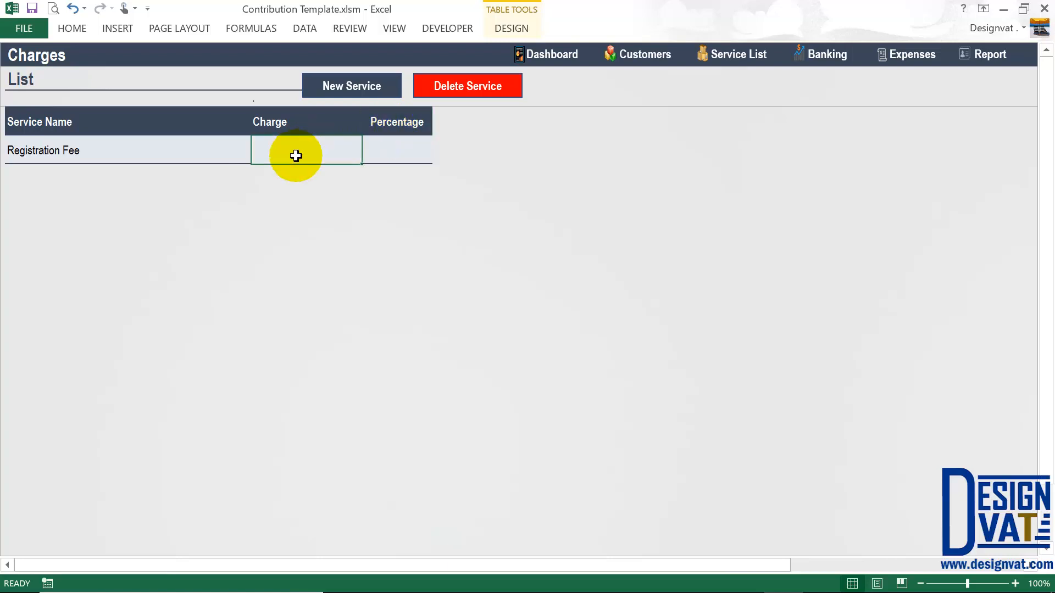
click(74, 158)
click(277, 148)
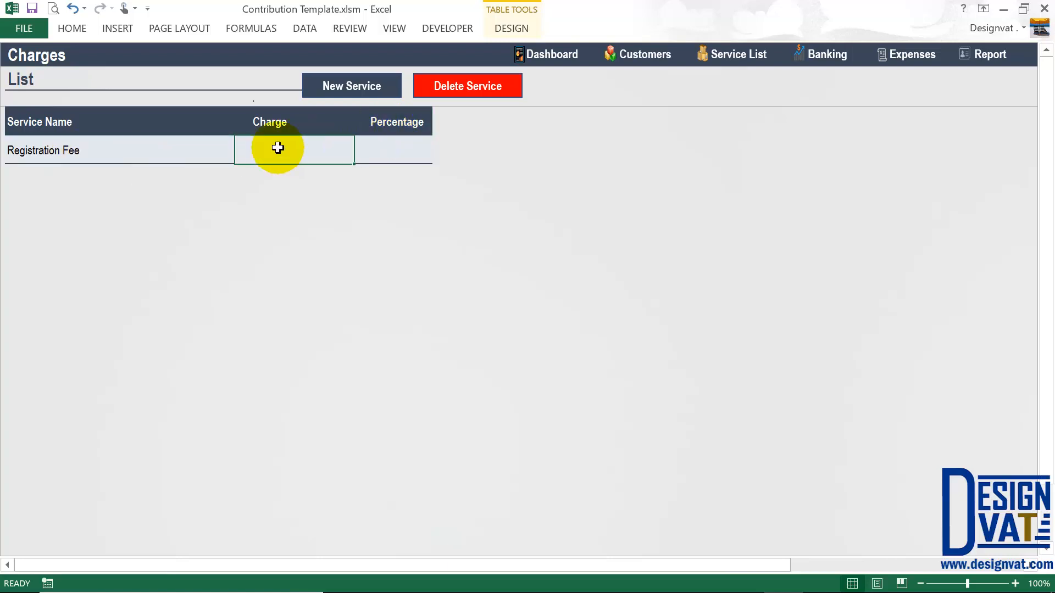
text(2000)
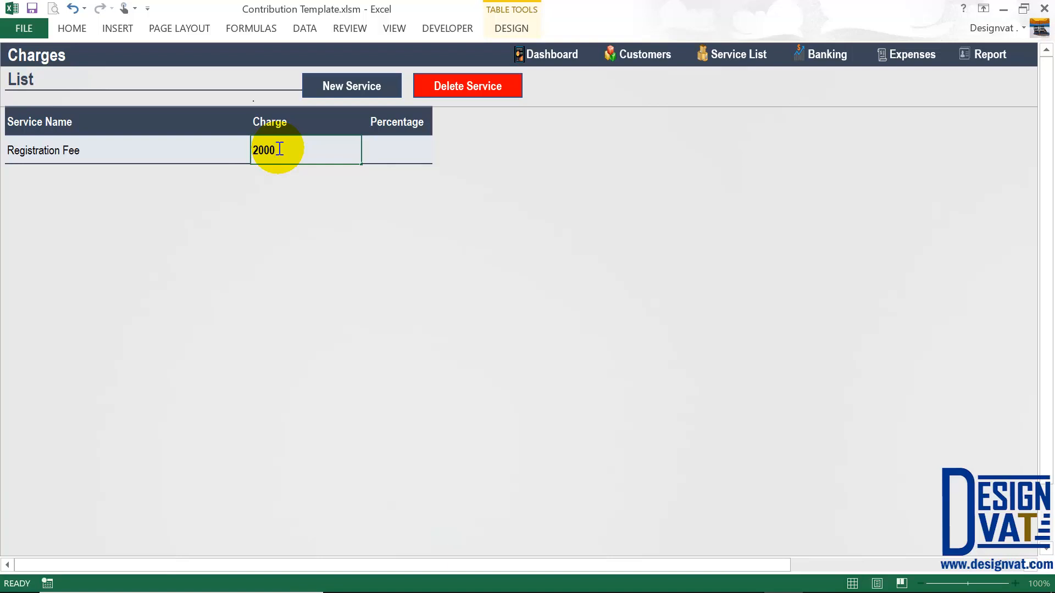
key(Return)
click(405, 148)
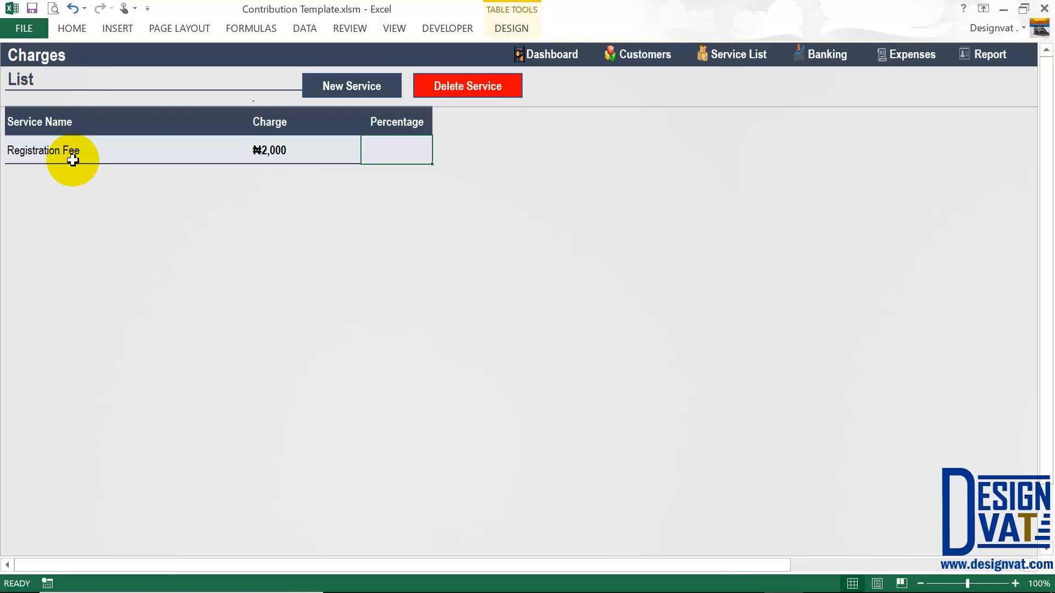
- Add a new service row below Registration Fee and name it House Loan
click(275, 150)
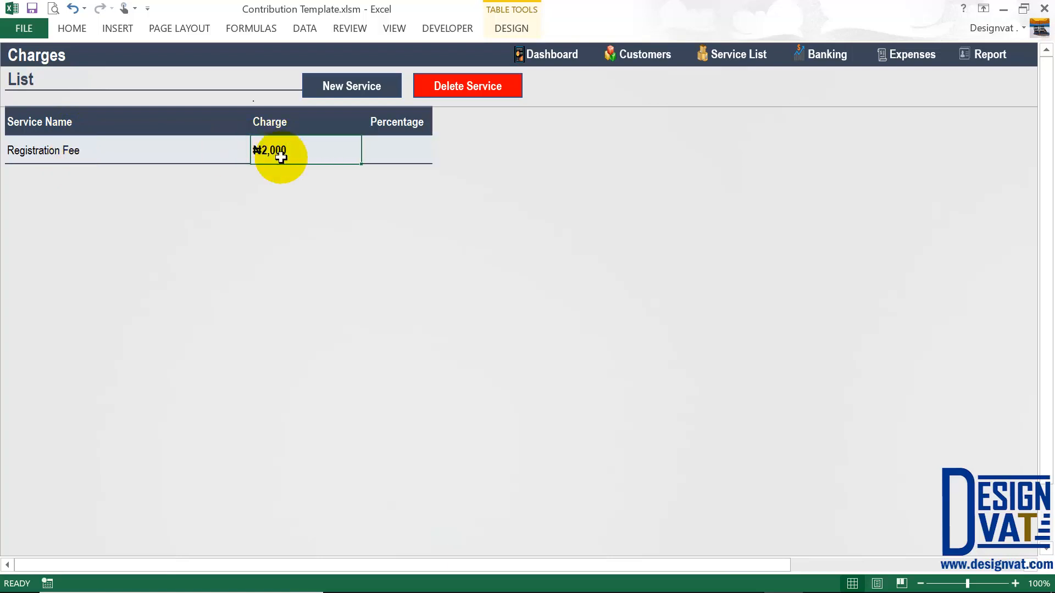
click(52, 152)
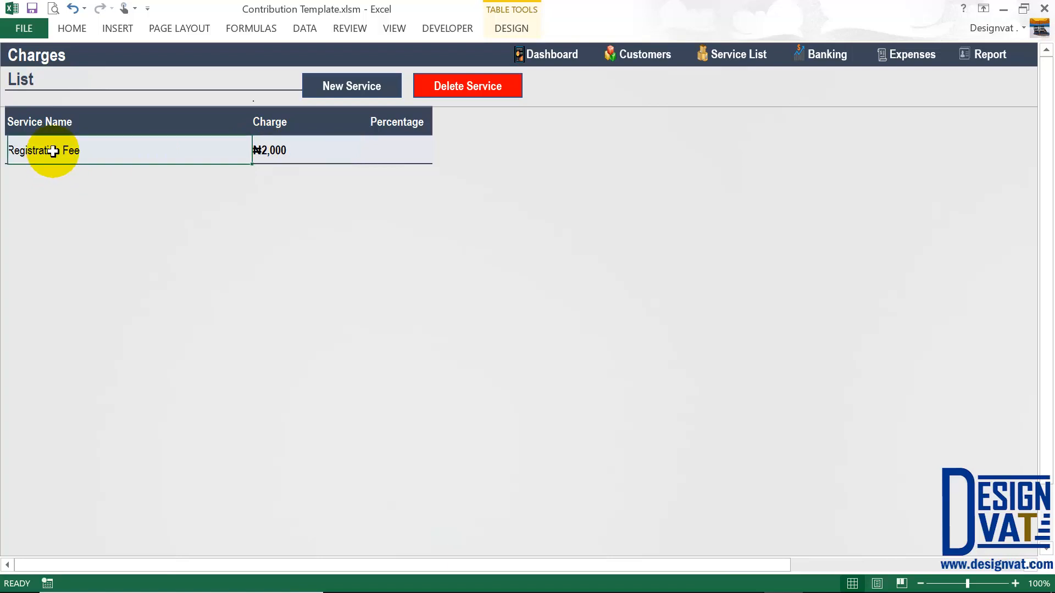
click(297, 146)
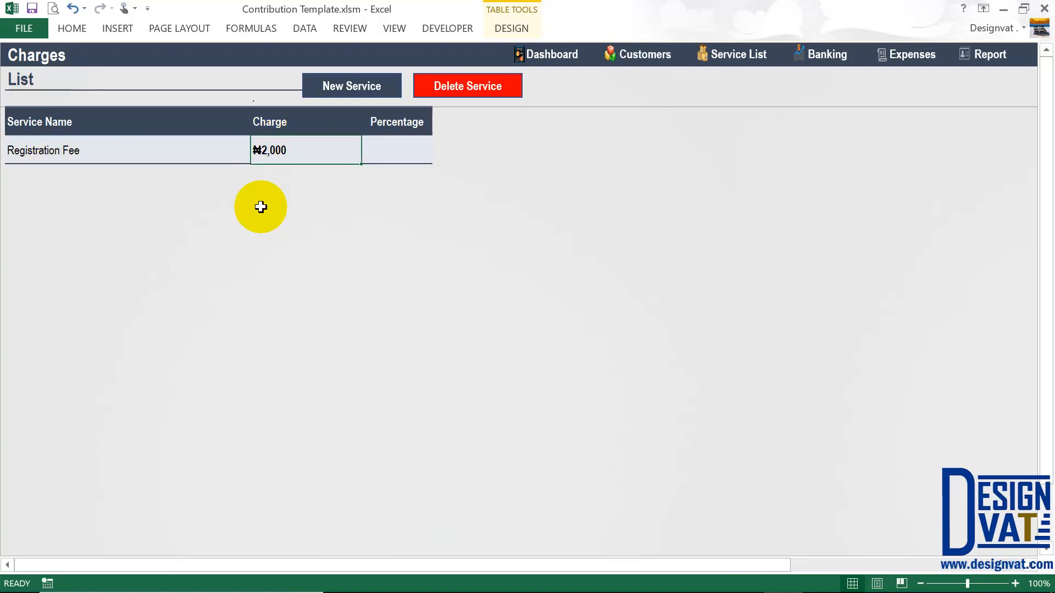
click(349, 84)
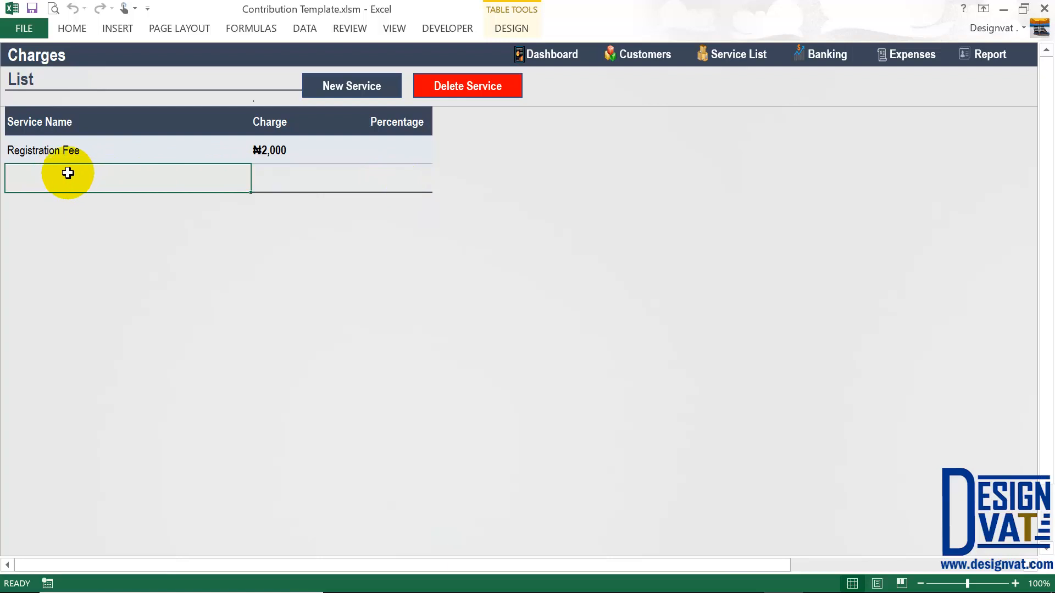
text(House Loan)
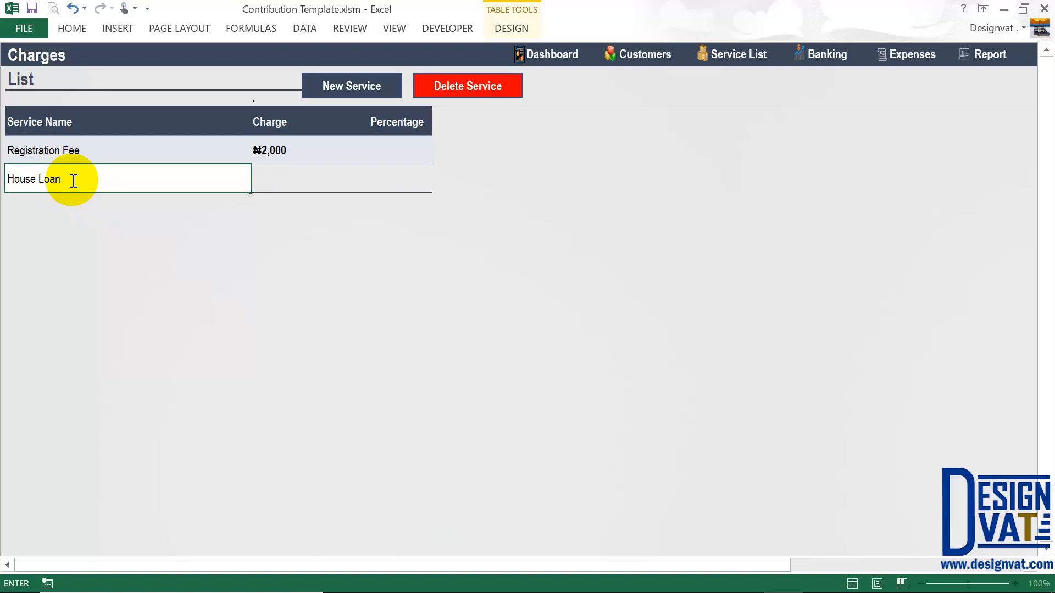
click(399, 174)
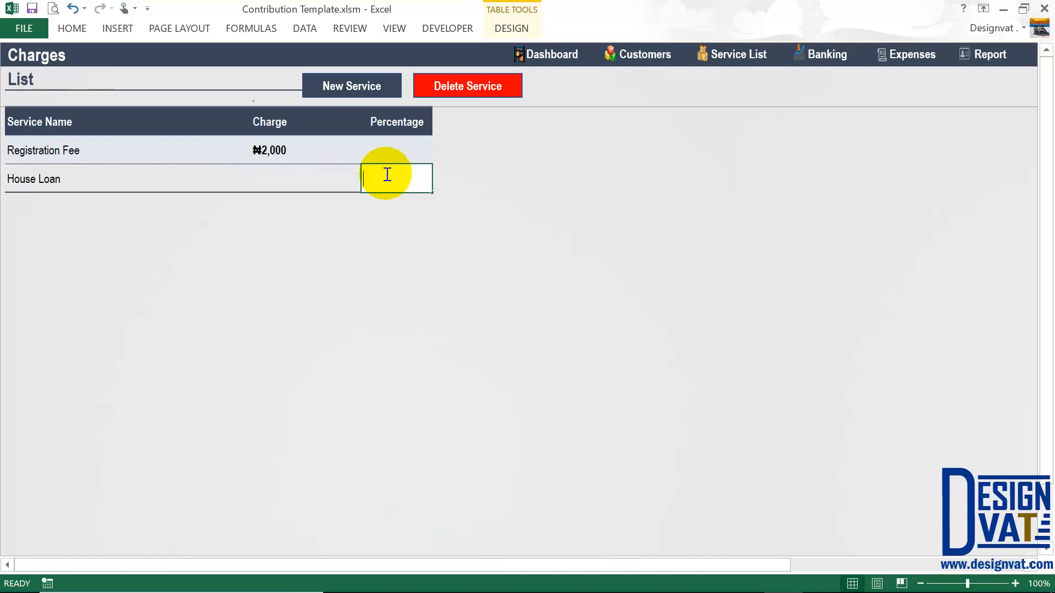
- Set House Loan's Percentage to 10% and add an empty row beneath it
text(10%)
click(318, 289)
click(373, 179)
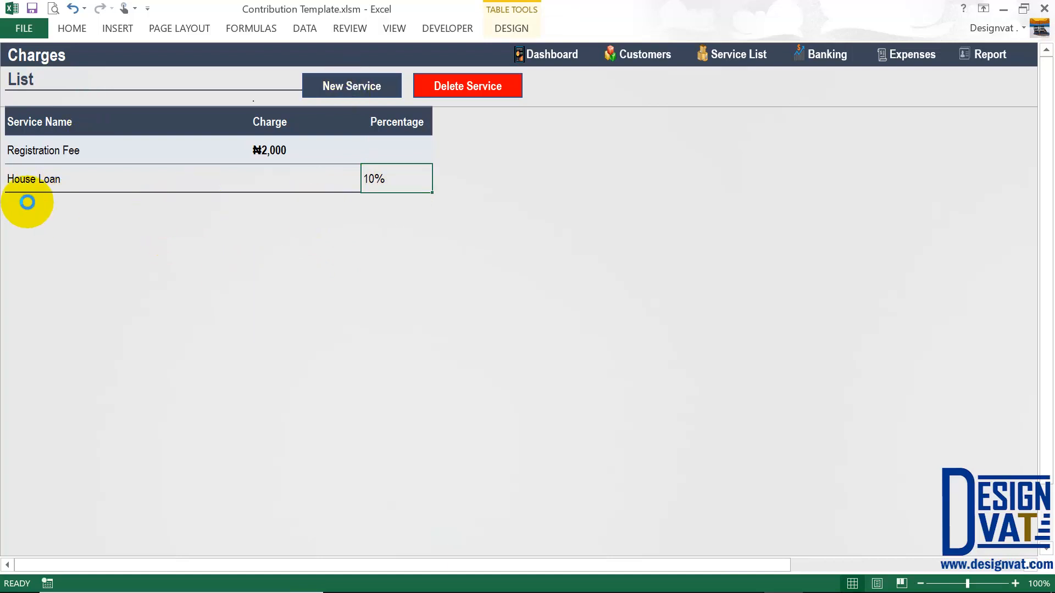
key(Tab)
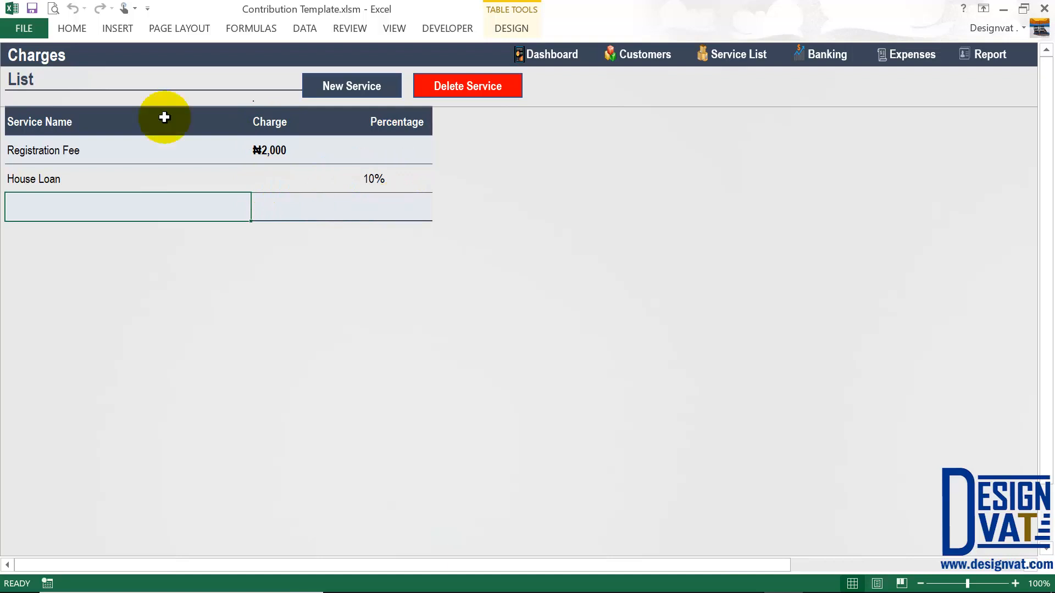
- Add a Legal Fee service with a ₦5,000 charge to the Charges list
text(Lef)
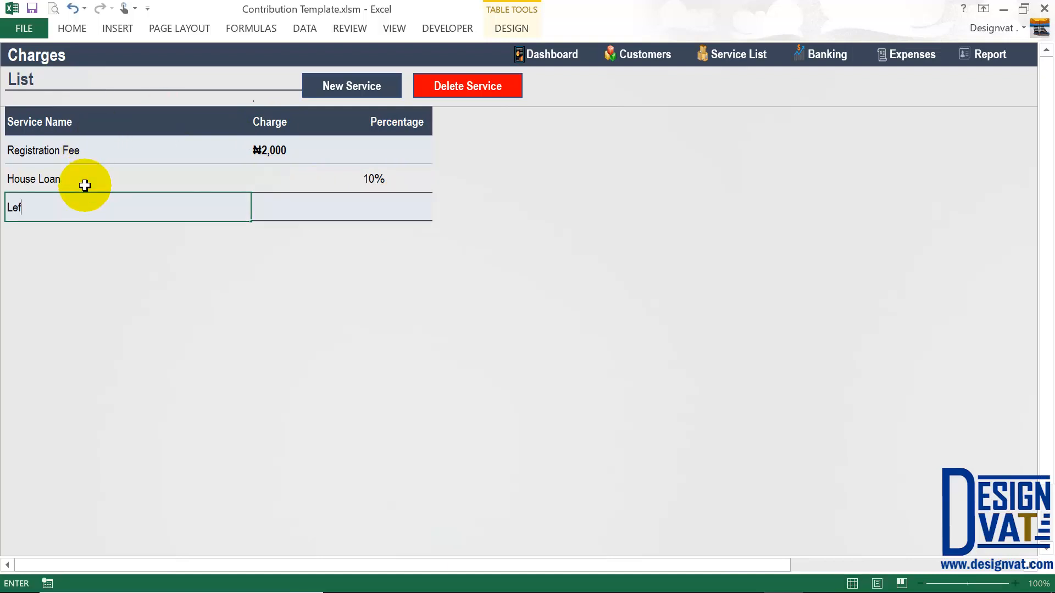
text(al Fee)
key(Tab)
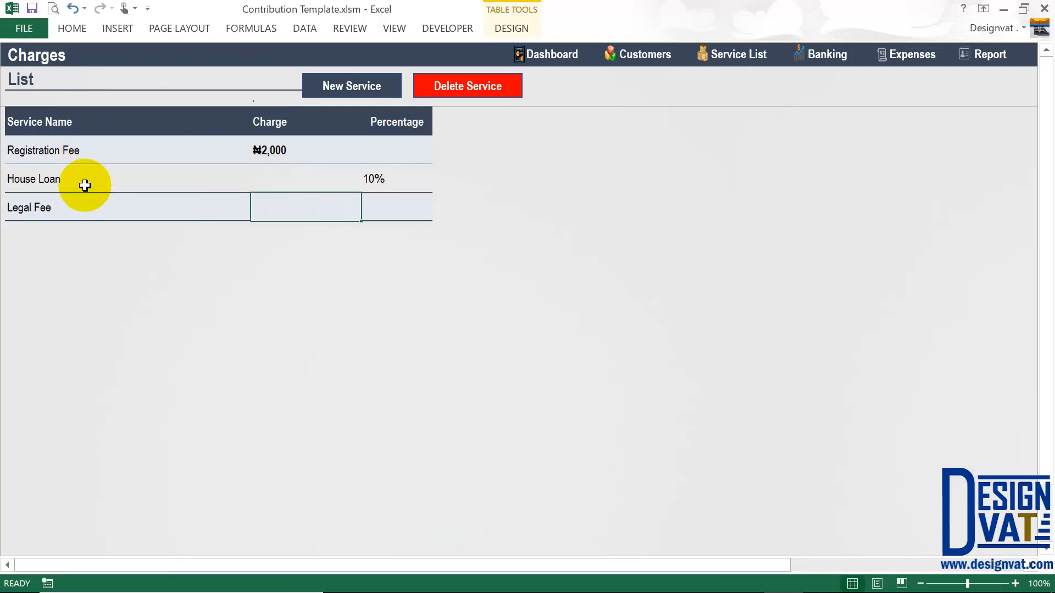
text(500)
key(Tab)
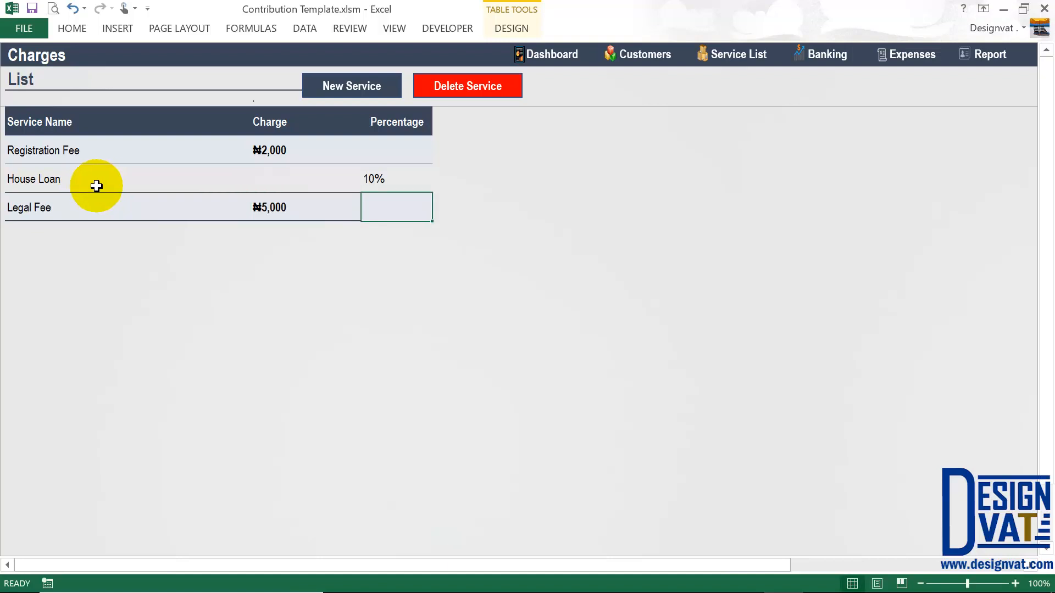
- Review the existing charge cells, then select the Legal Fee row and start deleting it
click(378, 180)
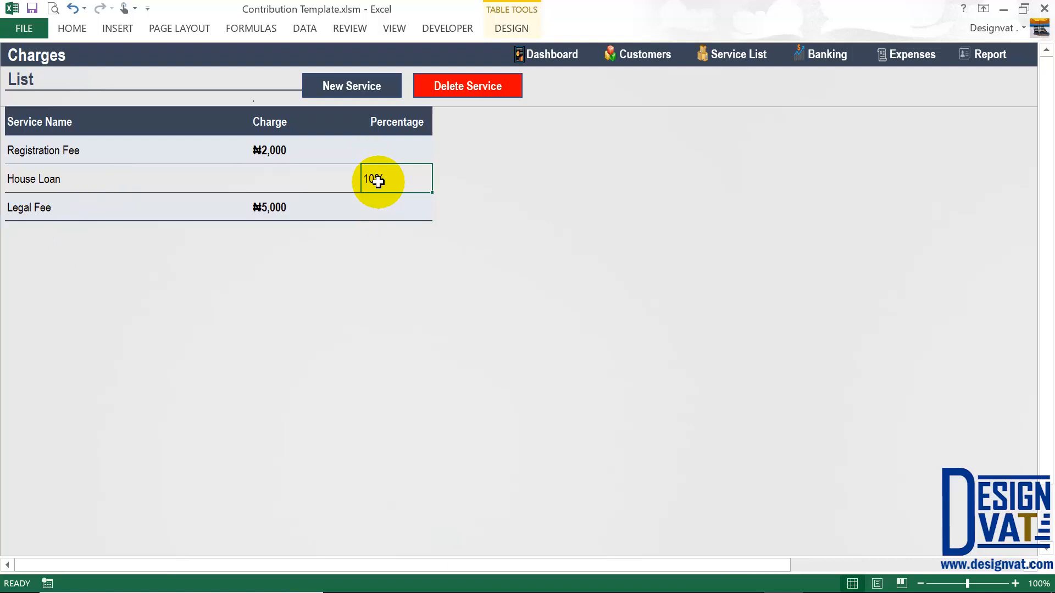
click(282, 148)
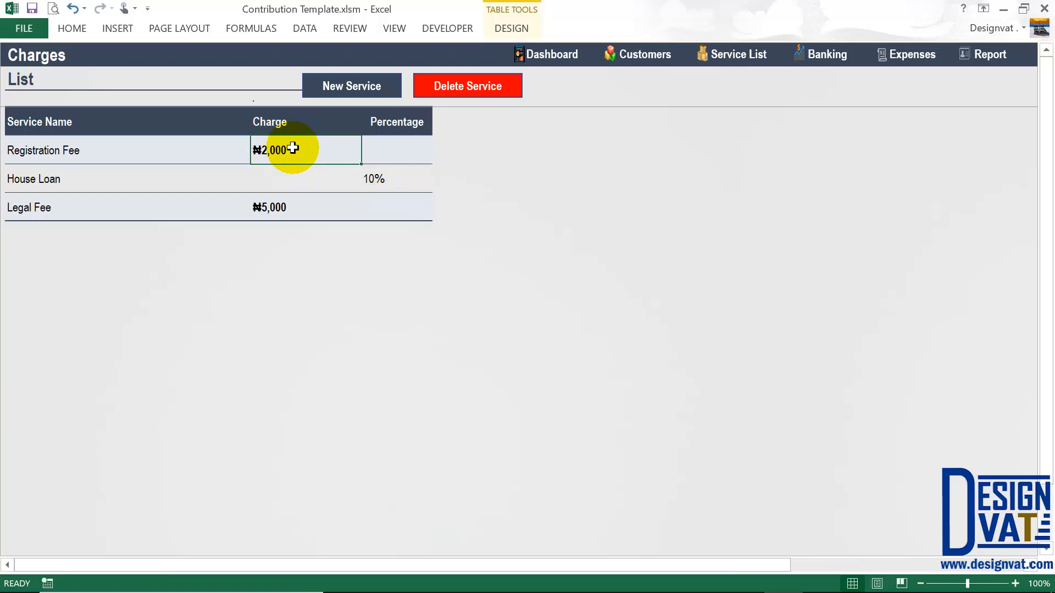
click(385, 153)
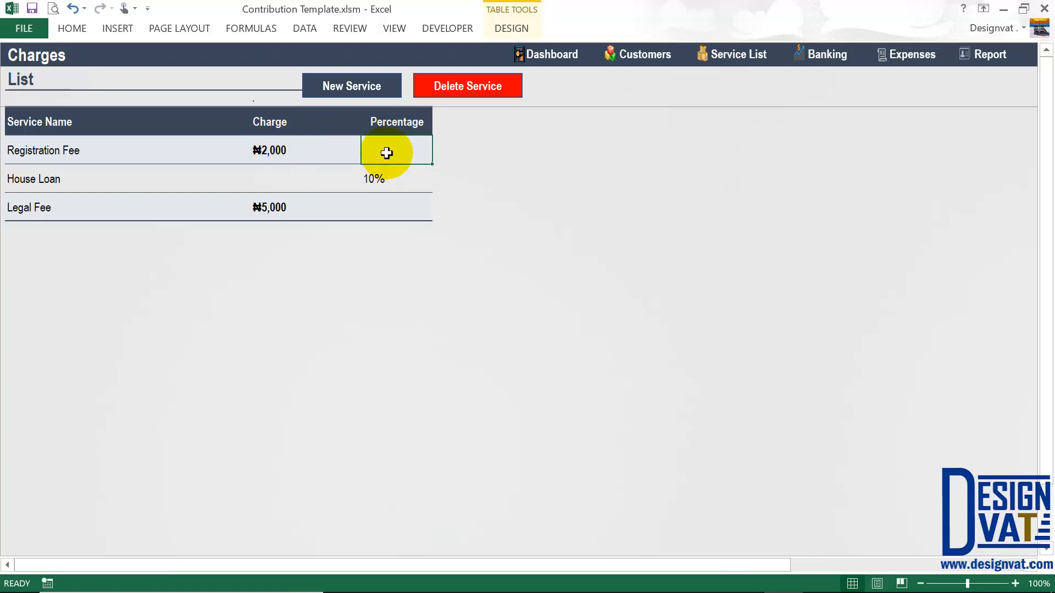
click(22, 207)
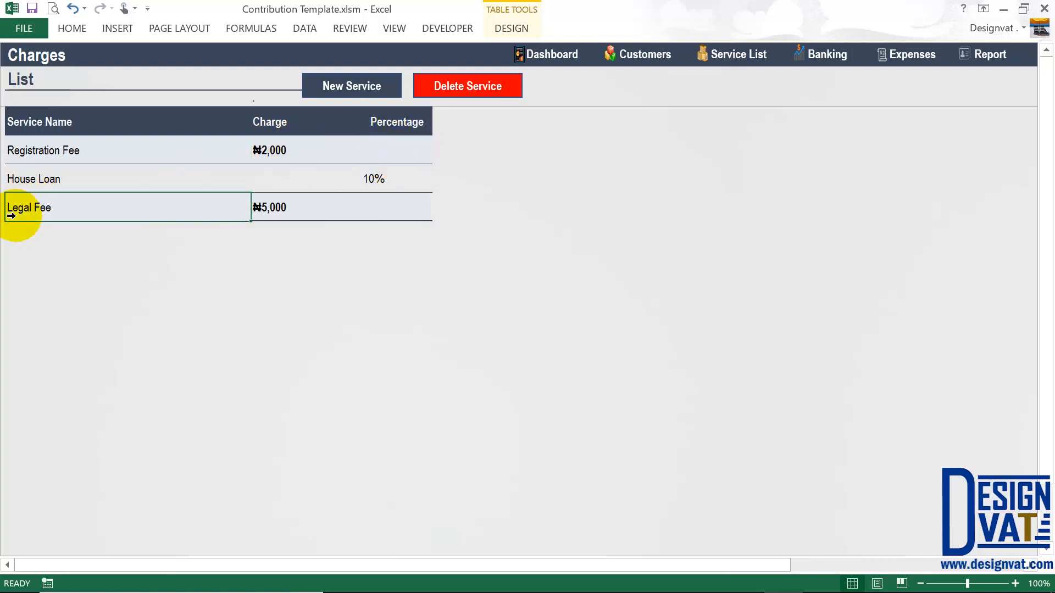
click(443, 88)
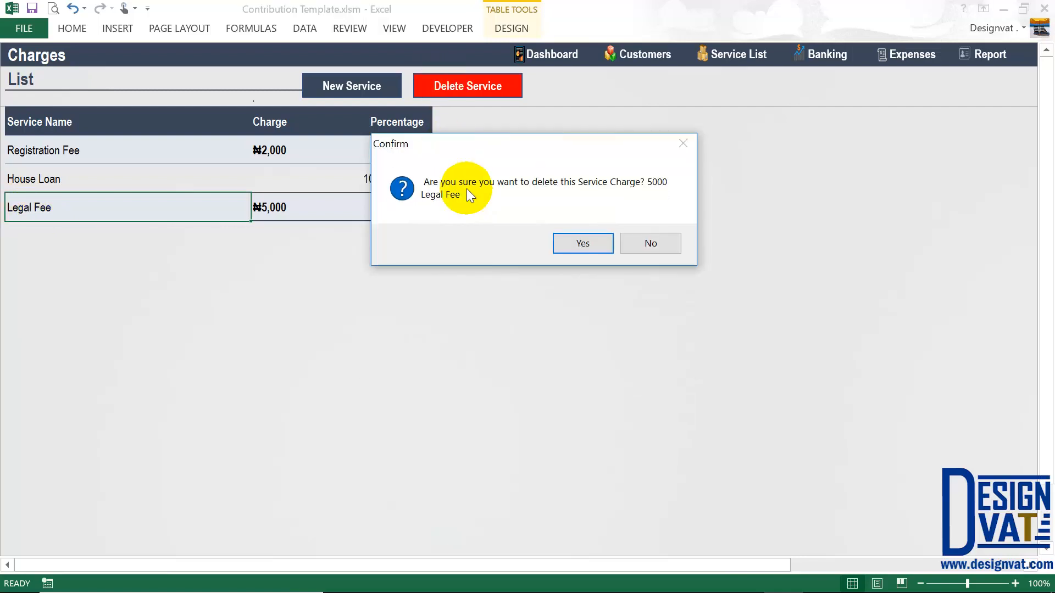
click(653, 242)
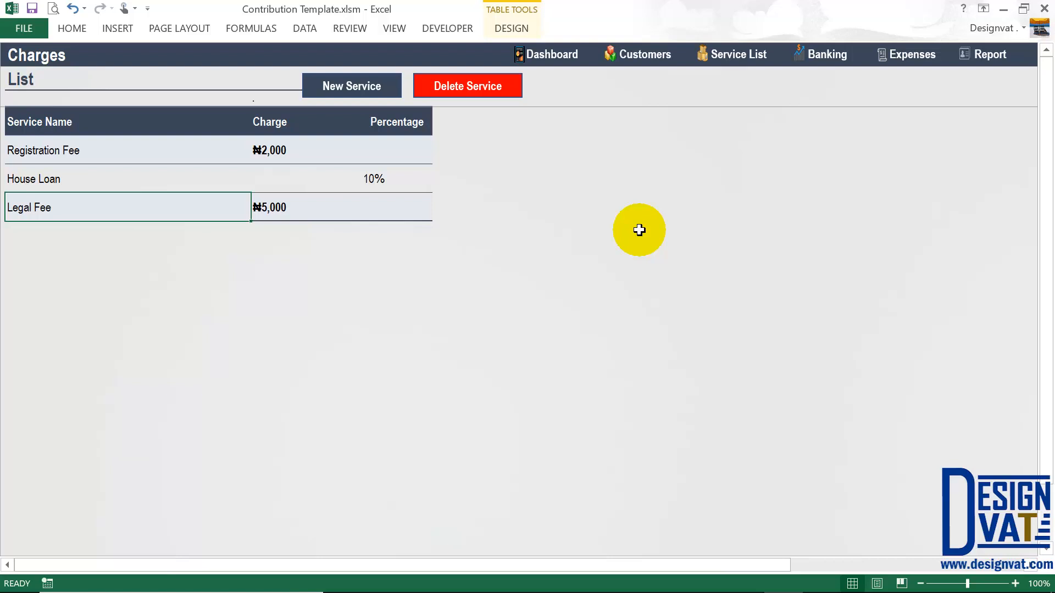
click(164, 151)
click(291, 153)
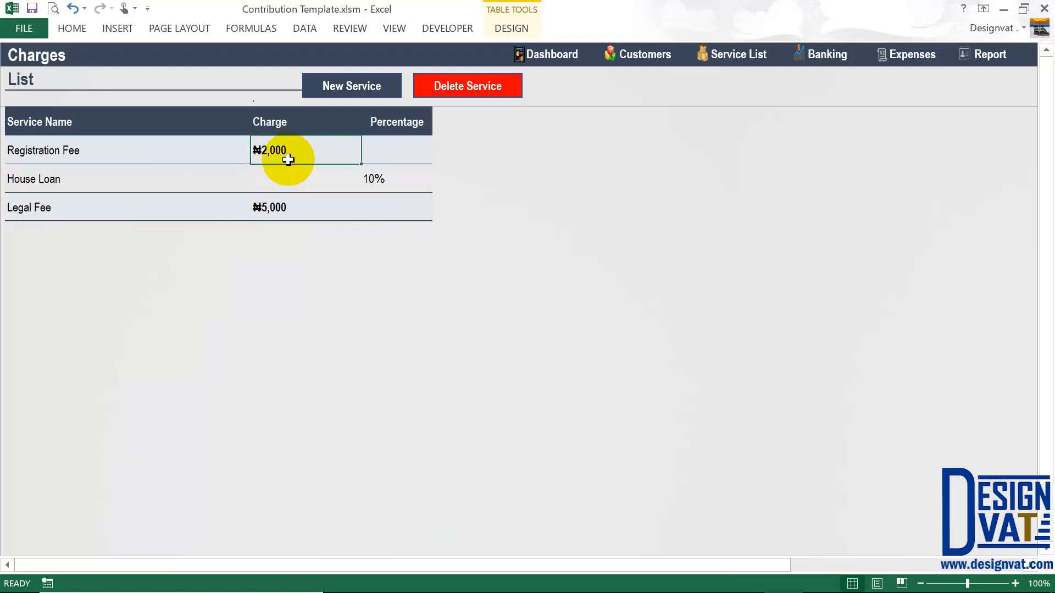
click(413, 154)
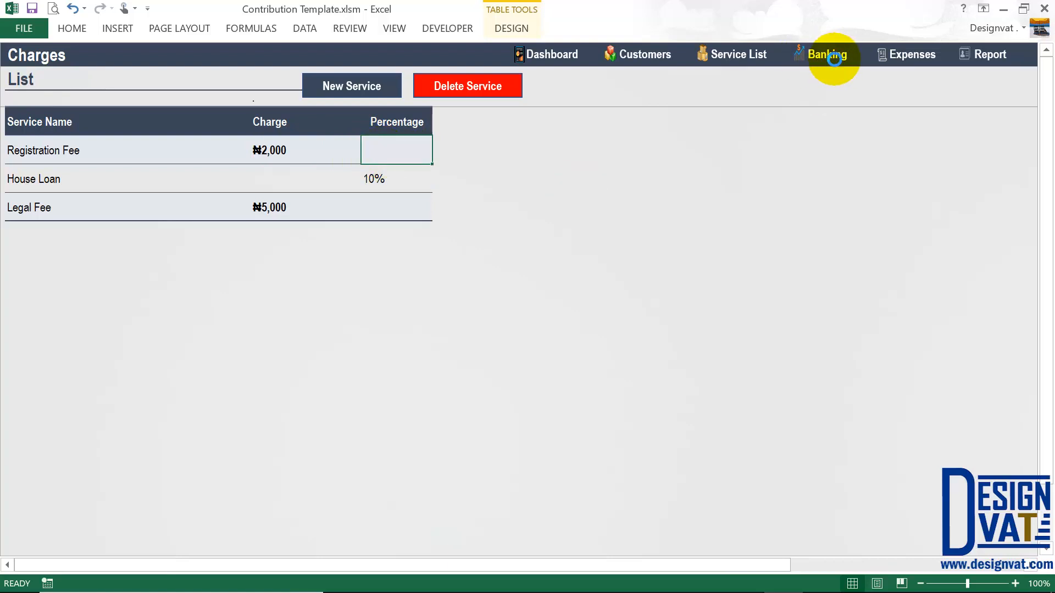
- Open the still-empty Deposit | Withdrawal sheet with the Banking navigation button
click(829, 53)
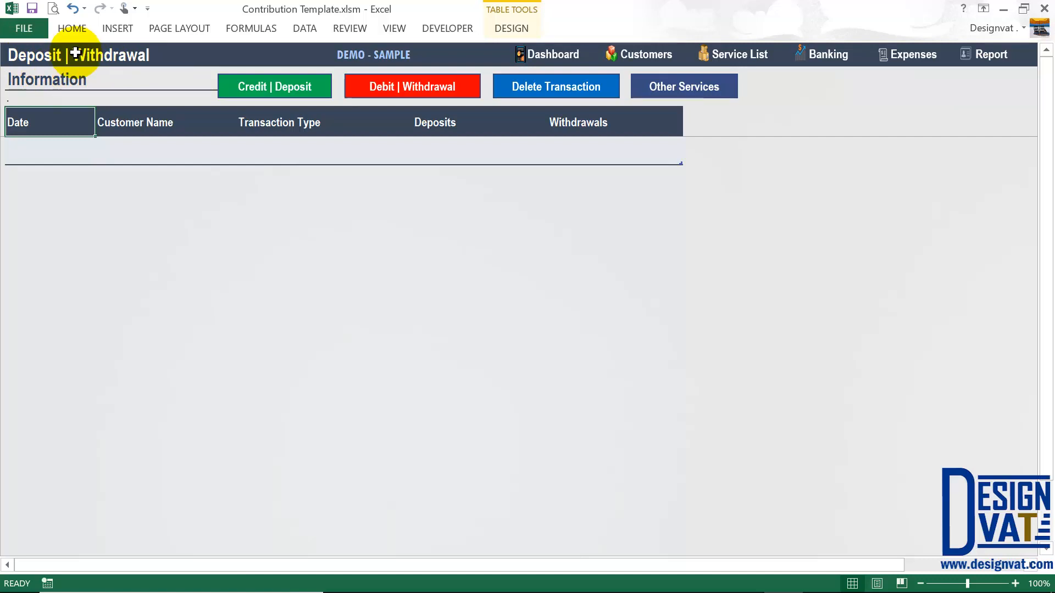
- Start a Credit | Deposit entry, keep the 7-May-18 date, and pick the second customer
click(276, 91)
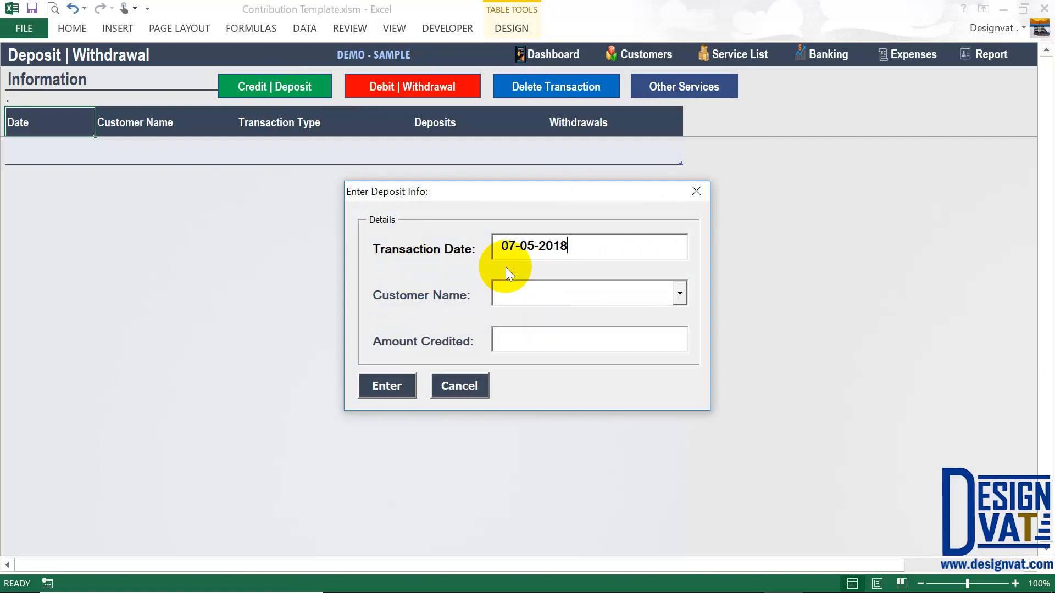
drag(490, 189, 437, 171)
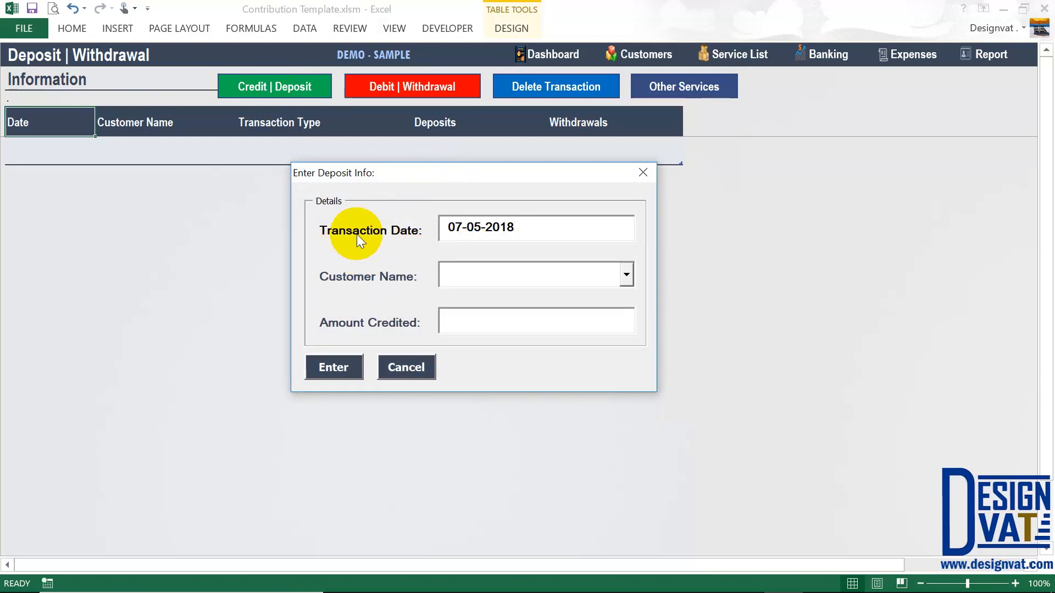
drag(520, 230, 431, 225)
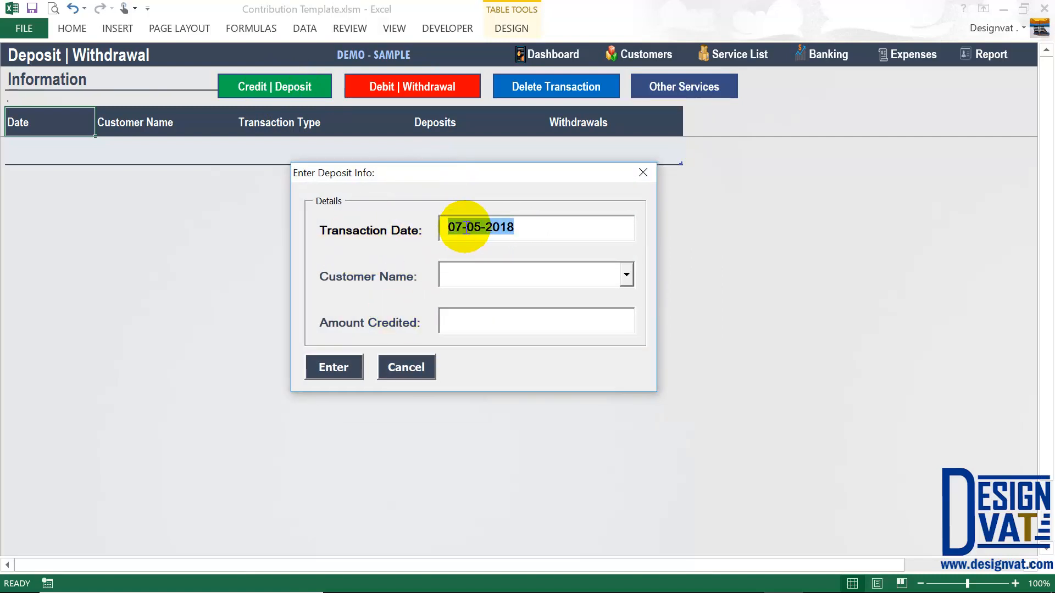
click(464, 274)
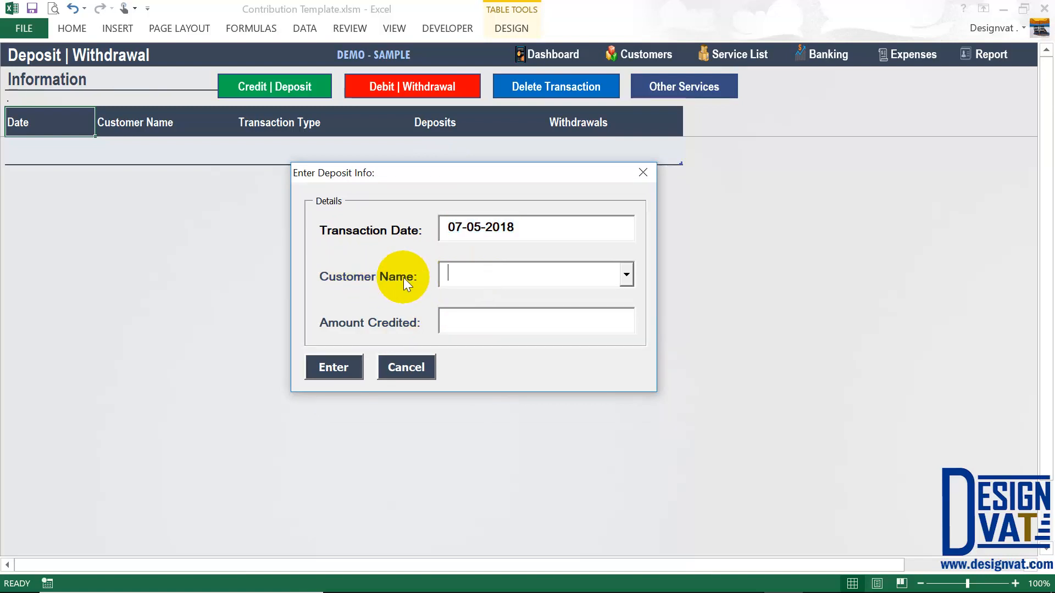
click(626, 276)
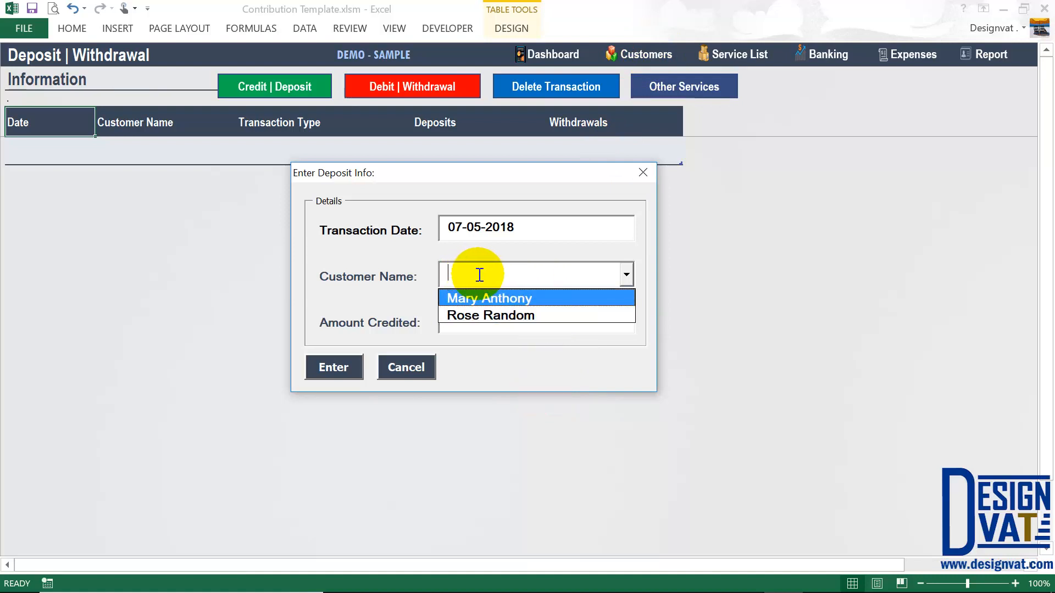
text(Rose Random)
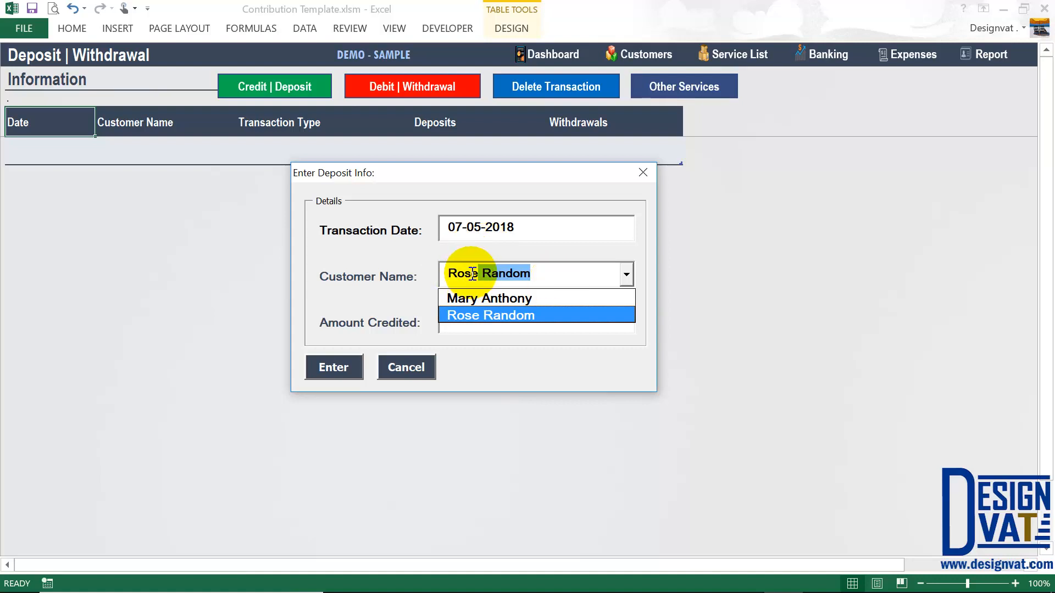
drag(478, 273, 449, 273)
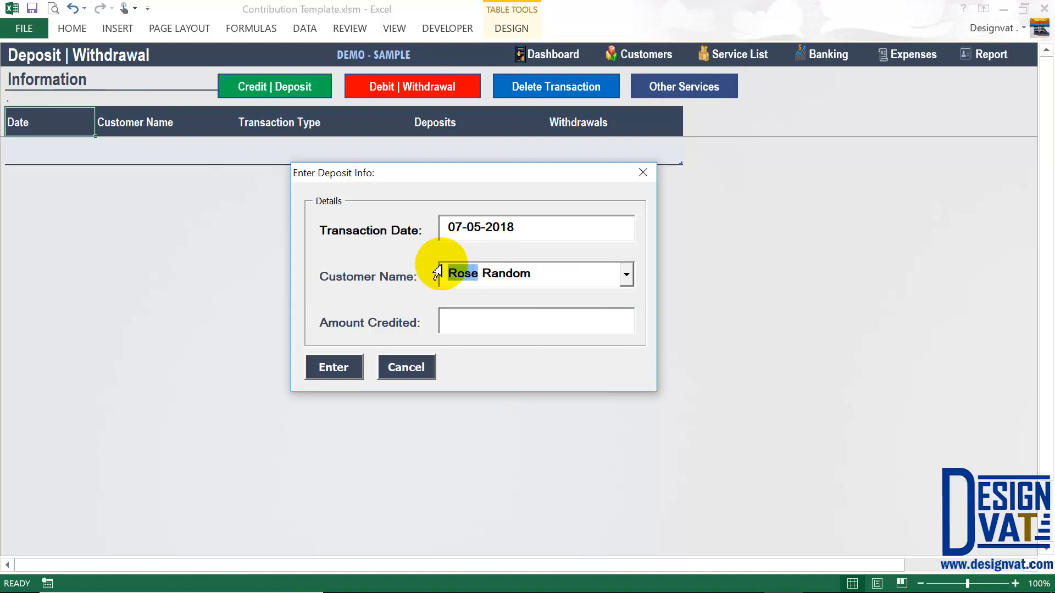
- Enter 20,000 as the amount credited, submit it, and dismiss the confirmation
click(473, 326)
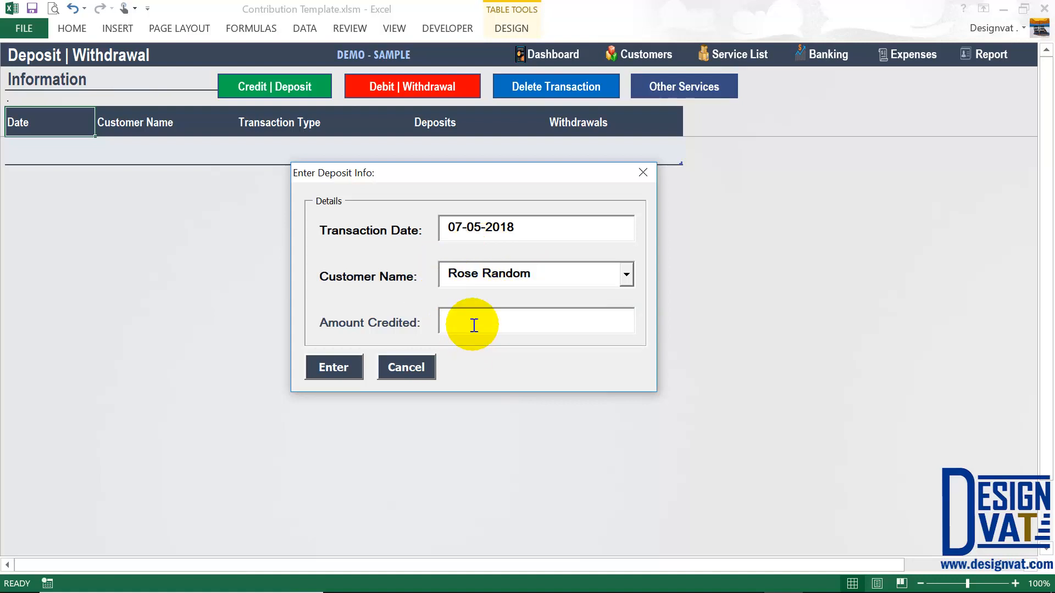
text(20000)
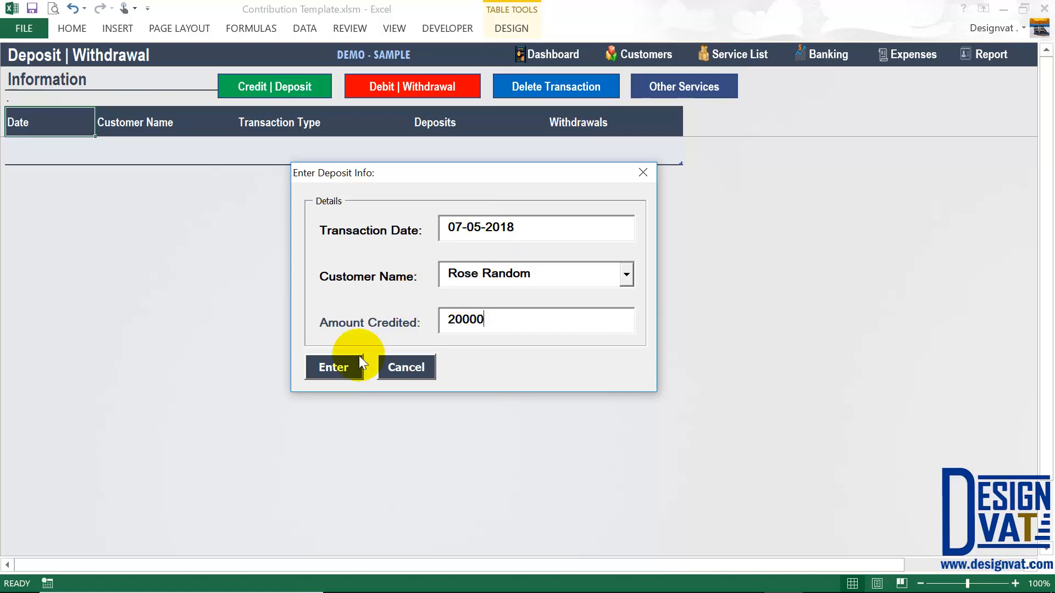
click(336, 366)
click(541, 360)
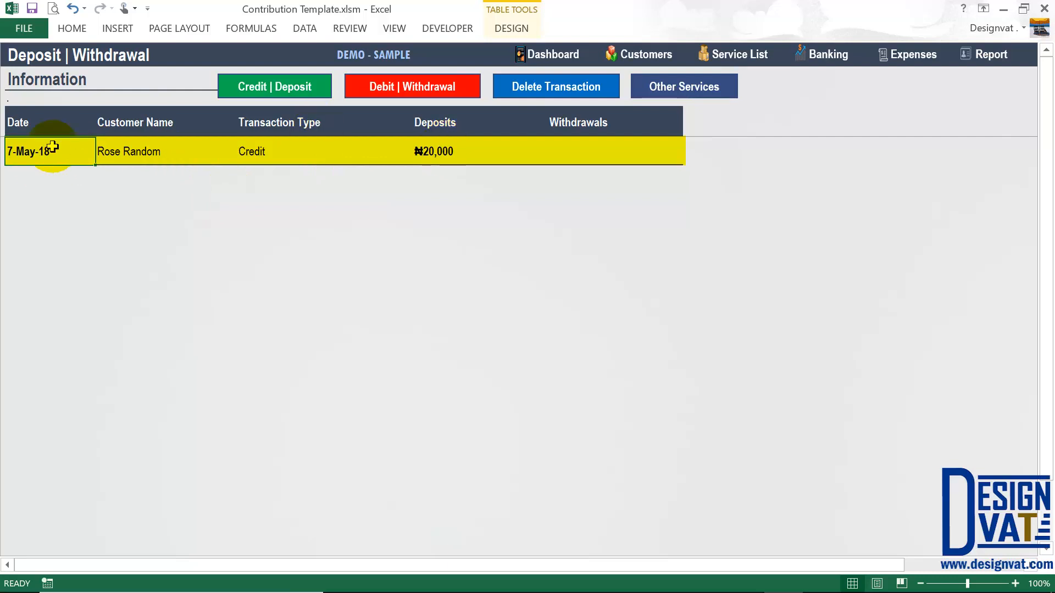
- Check the new ₦20,000 Credit row's customer, type and amount, then switch to Customer Information
click(131, 151)
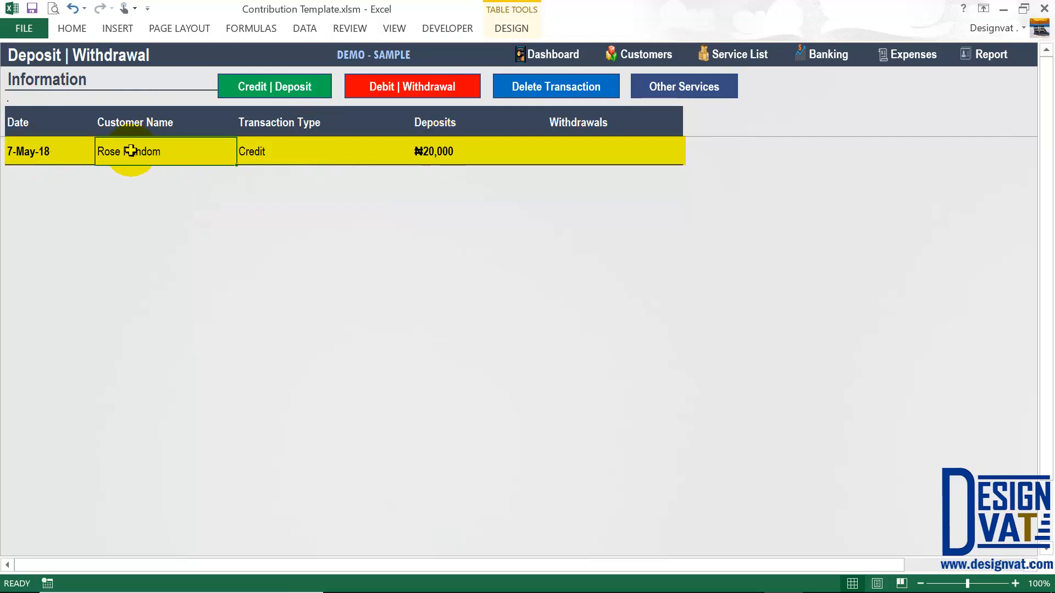
click(273, 158)
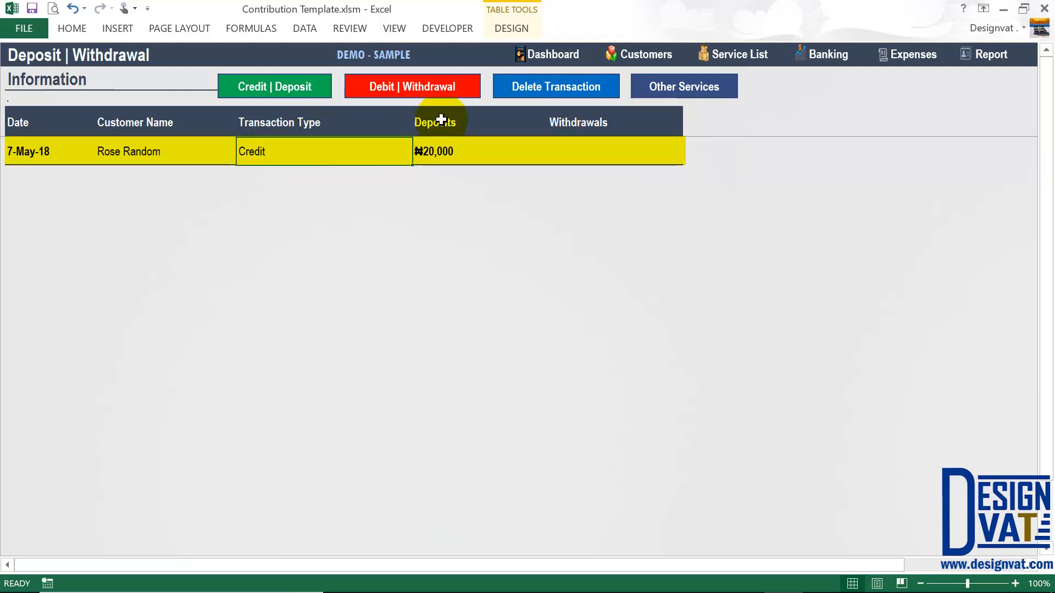
click(437, 146)
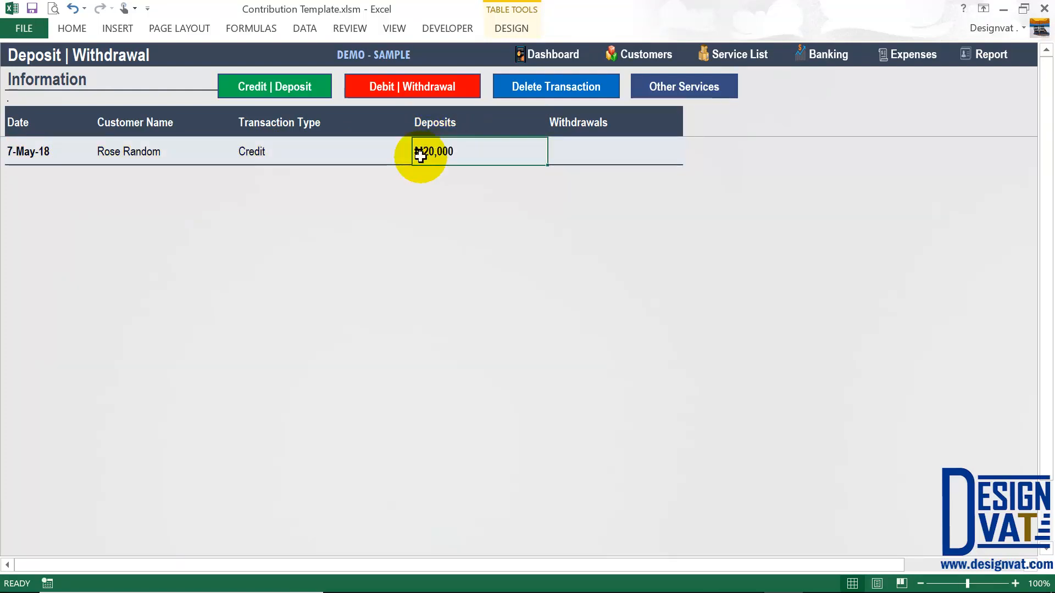
click(116, 150)
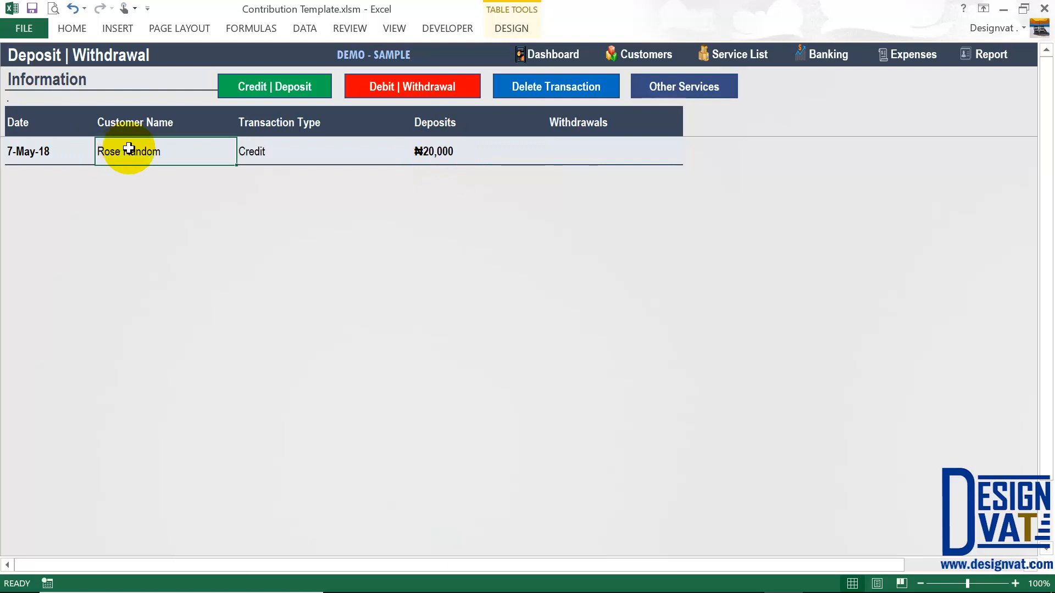
click(648, 57)
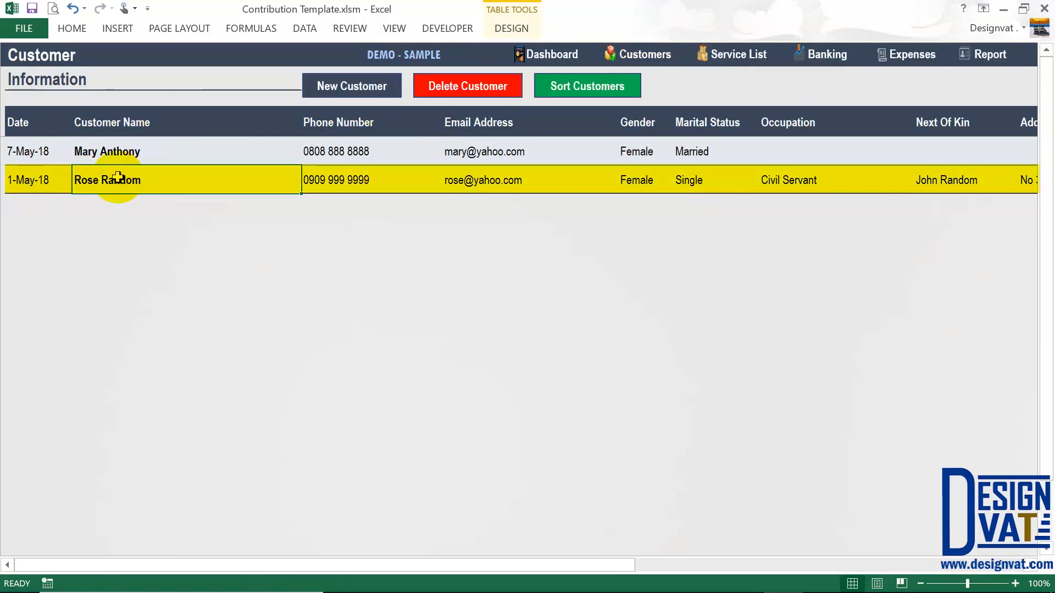
- Verify balances of ₦20,000 for the second customer and ₦0 for the first, then return to Deposit | Withdrawal
drag(624, 564, 916, 564)
drag(915, 568, 929, 568)
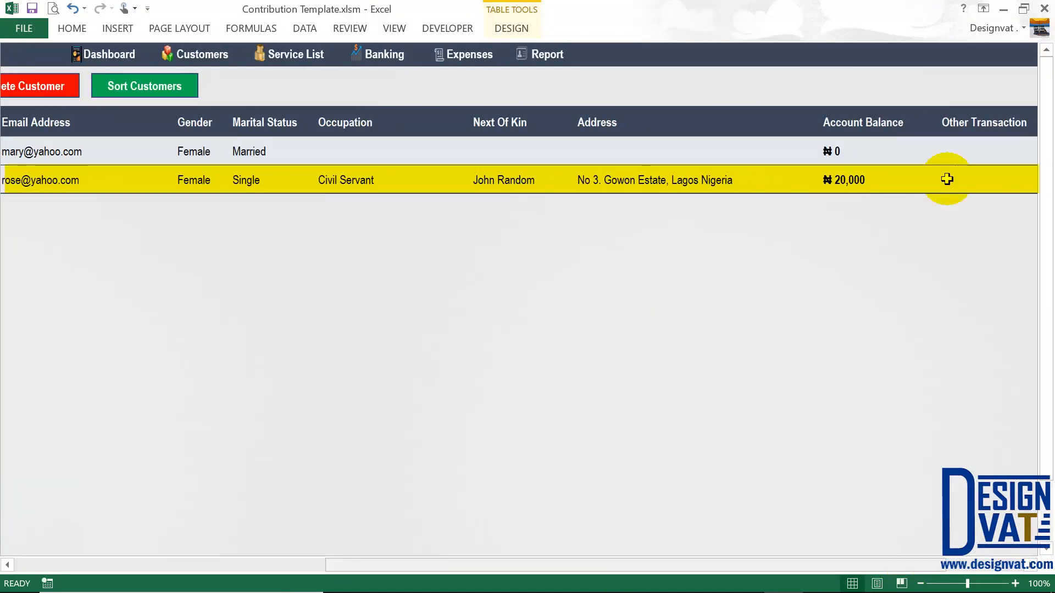
click(859, 179)
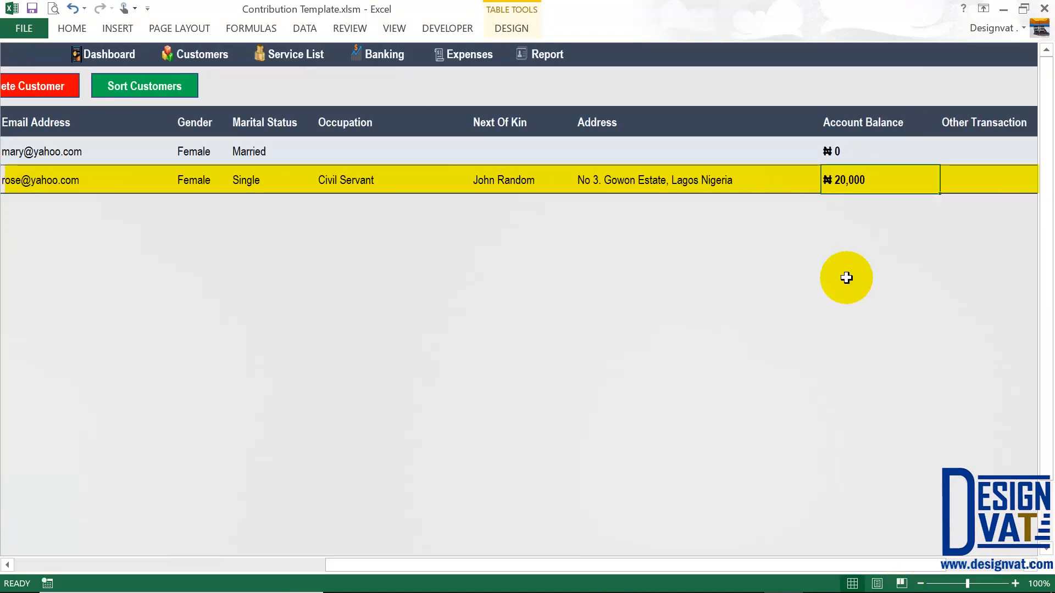
drag(858, 117, 855, 175)
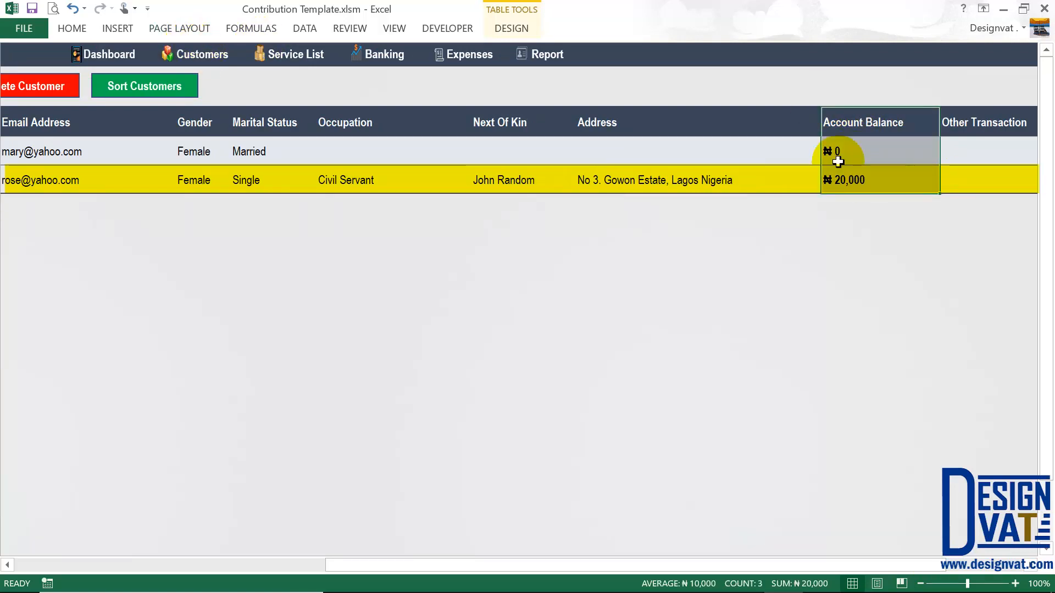
click(840, 180)
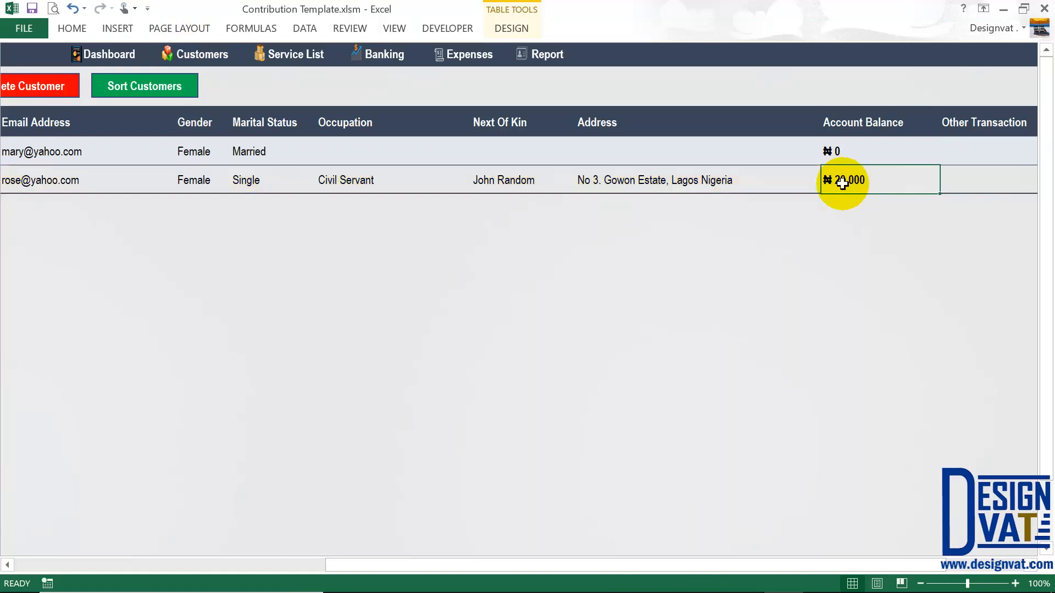
click(846, 154)
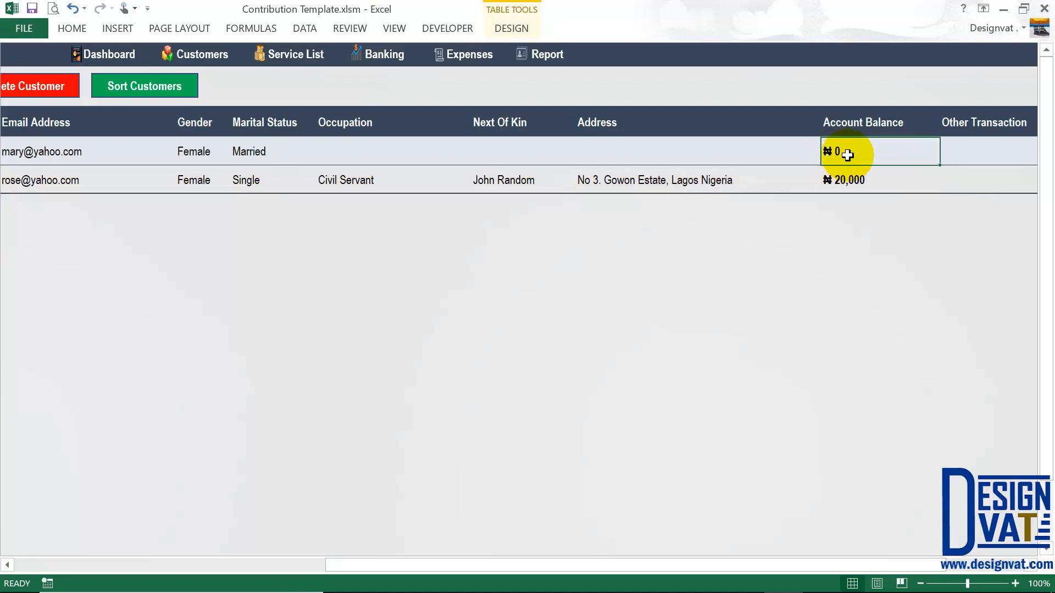
click(386, 53)
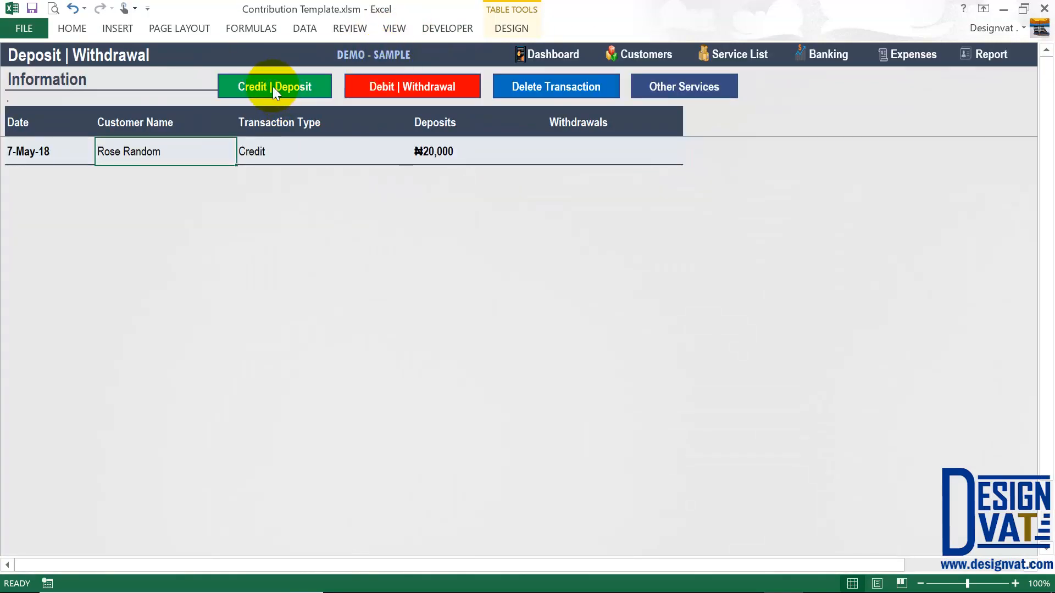
- Add a 50,000 Credit deposit dated 7-May-18 for the first customer and dismiss the confirmation
click(273, 87)
drag(577, 244, 477, 238)
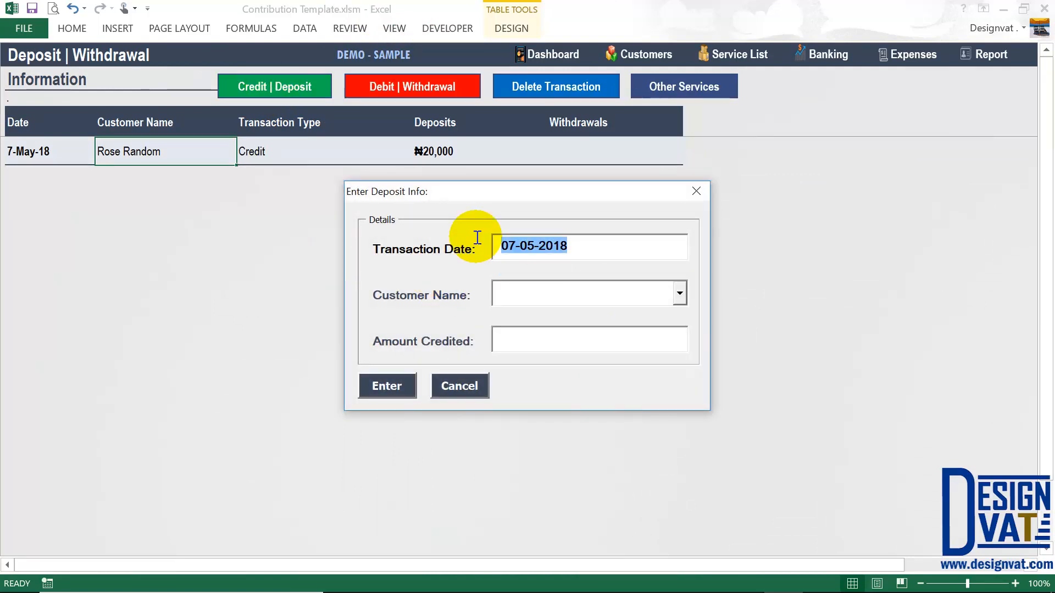
click(680, 292)
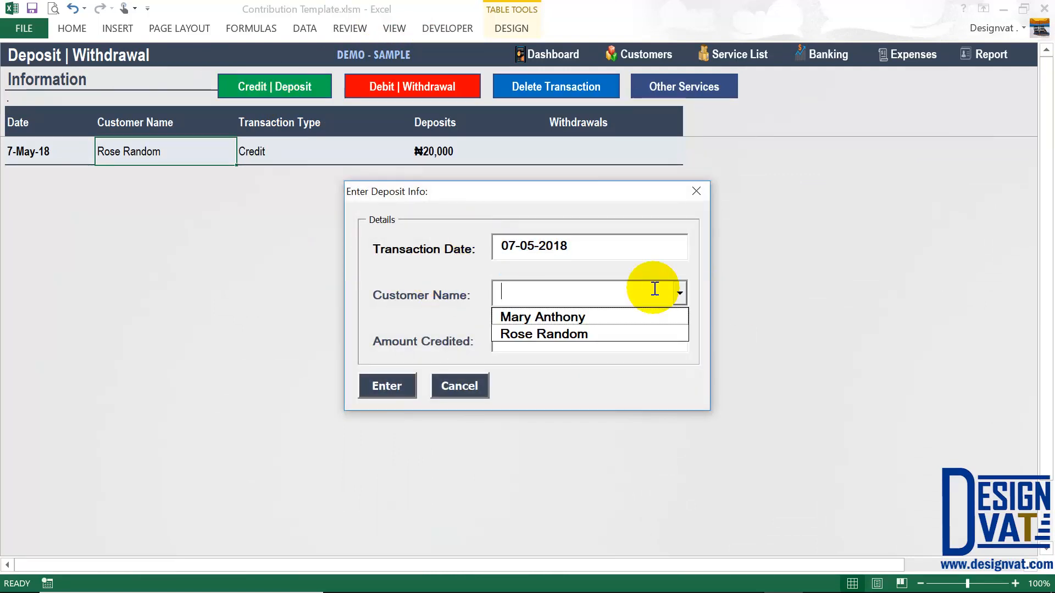
click(525, 318)
click(520, 342)
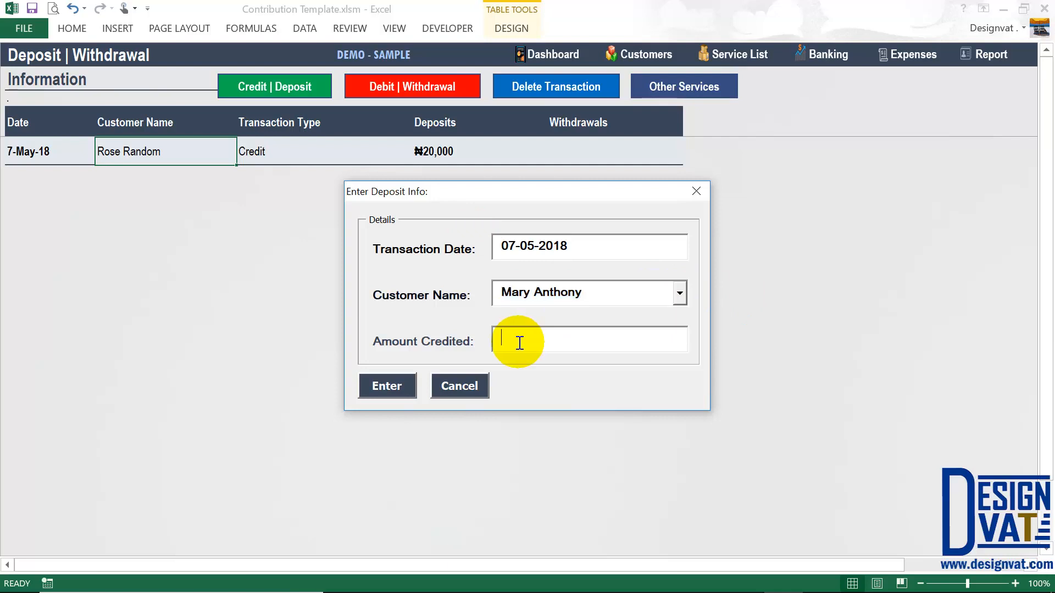
text(50,00)
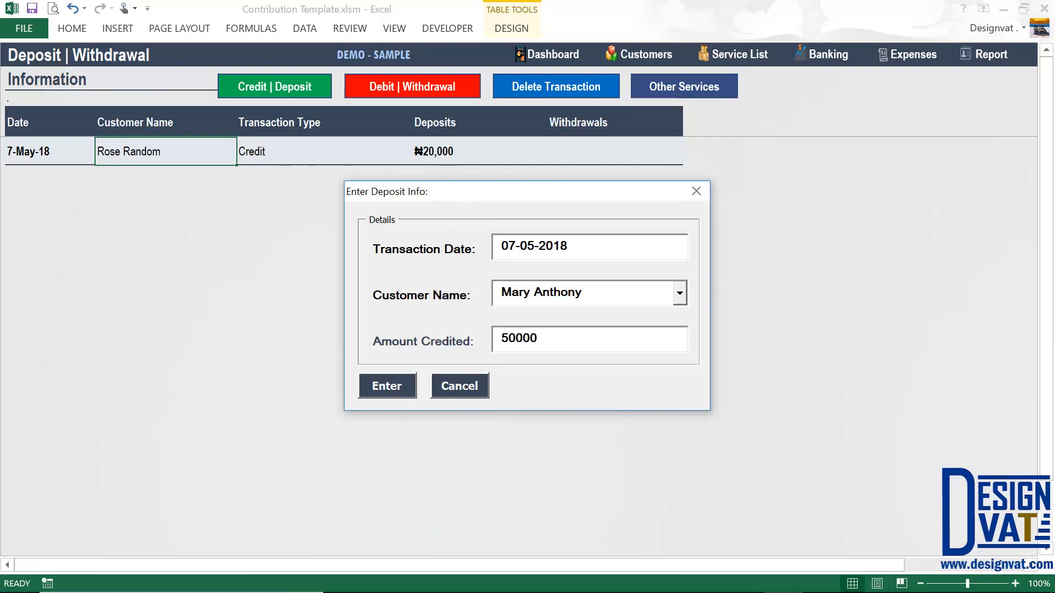
text(0)
click(506, 336)
click(387, 384)
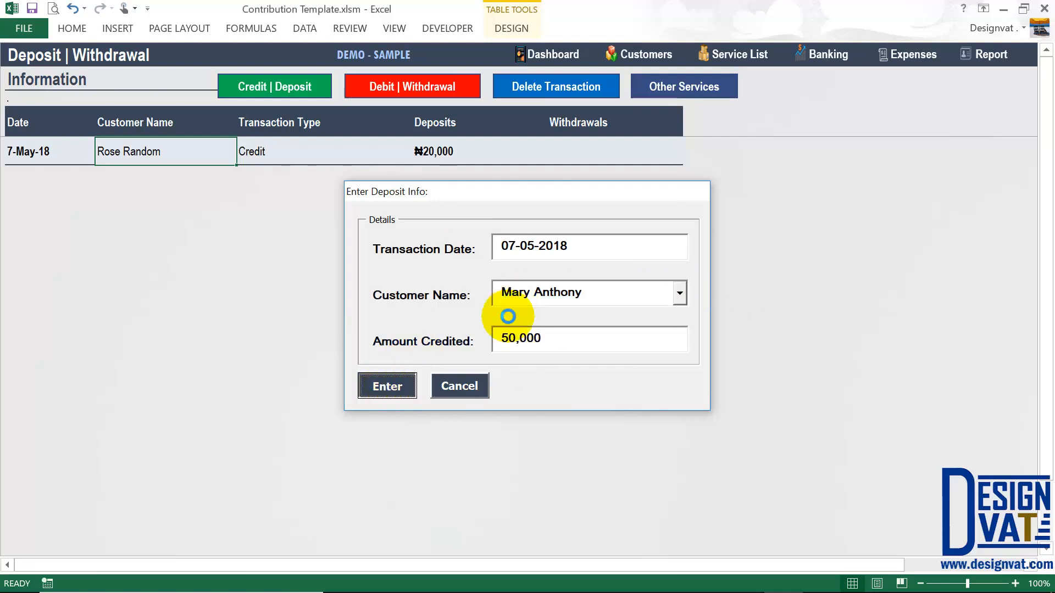
click(533, 352)
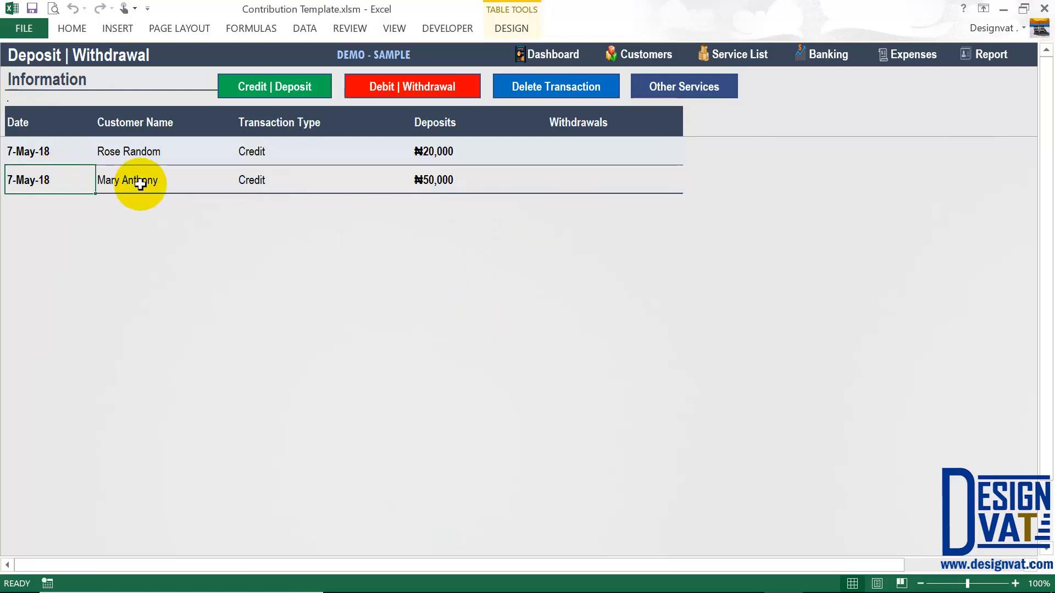
click(318, 184)
click(420, 187)
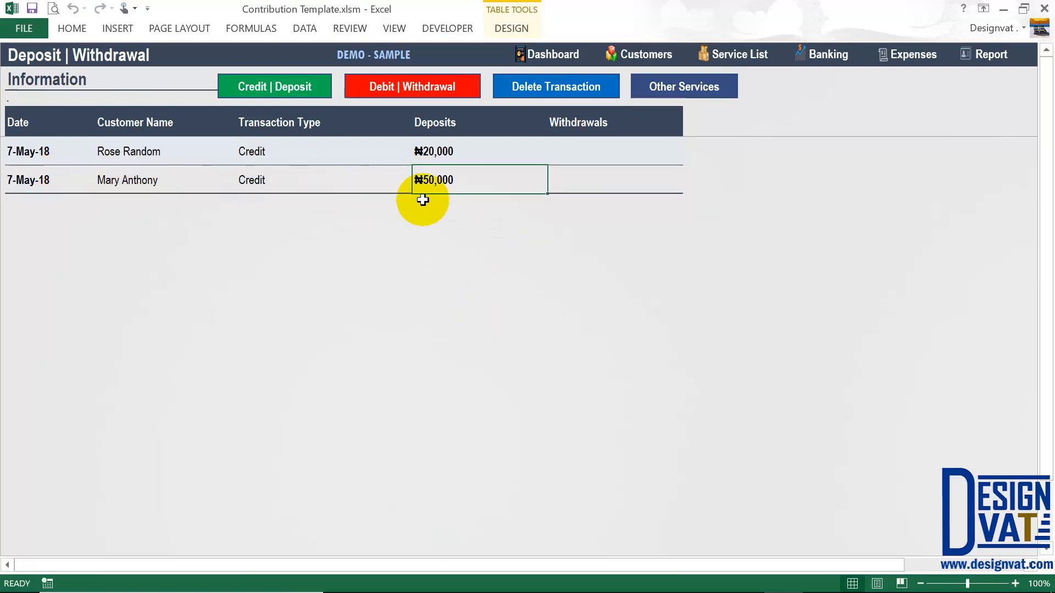
click(646, 53)
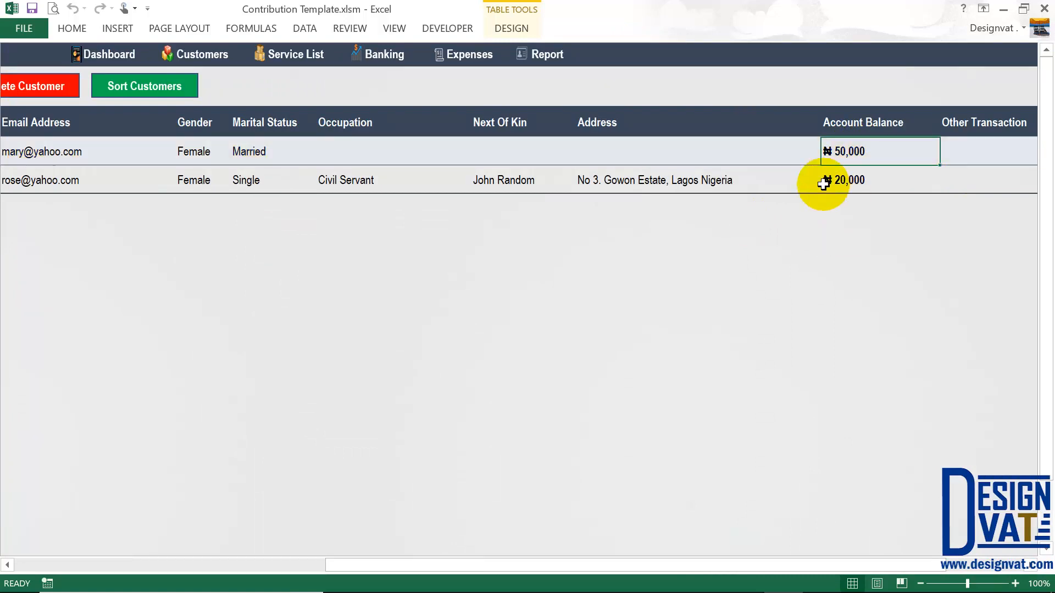
click(366, 58)
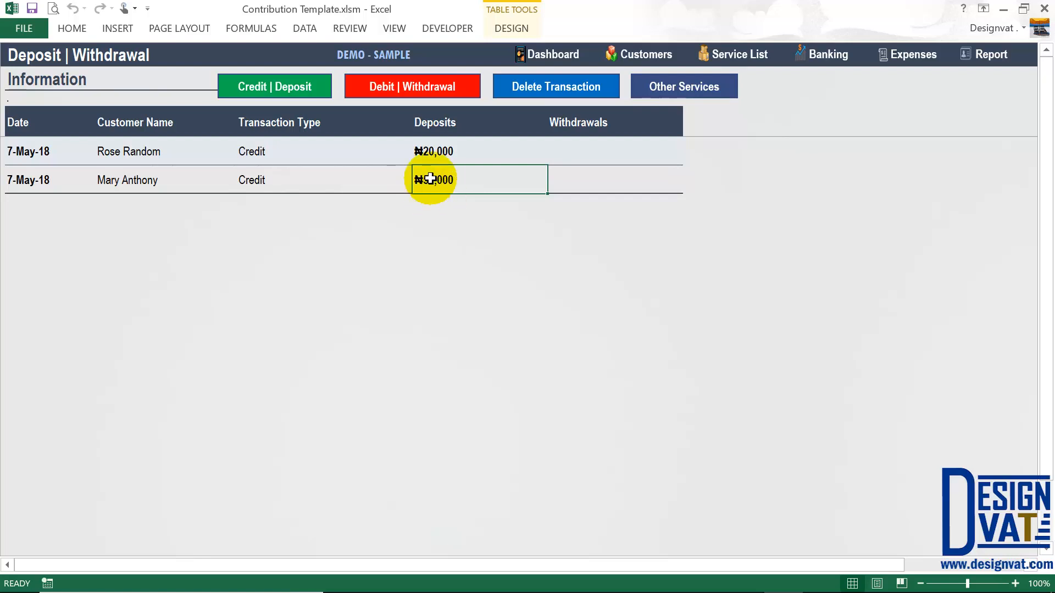
click(411, 94)
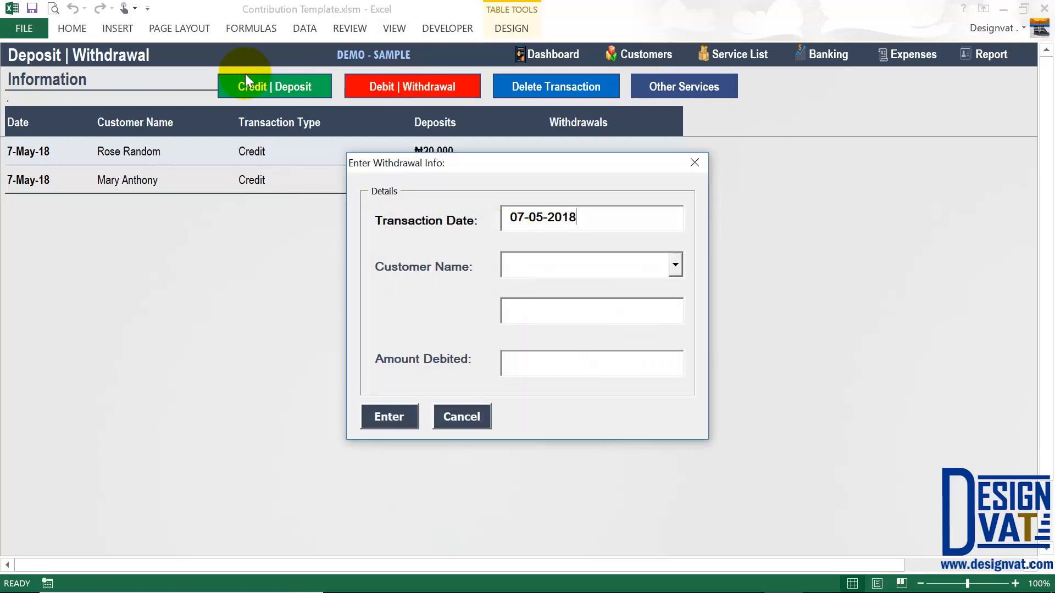
- In the Debit | Withdrawal form, keep date 07-05-2018 and compare the customers' ₦50,000 and ₦20,000 balances
drag(601, 224, 489, 219)
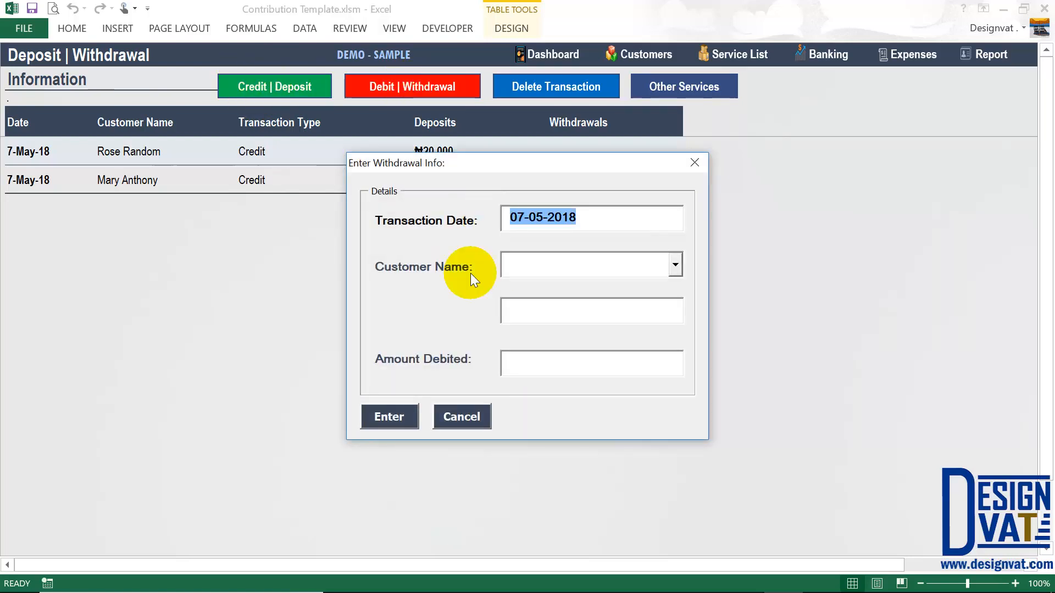
double_click(533, 217)
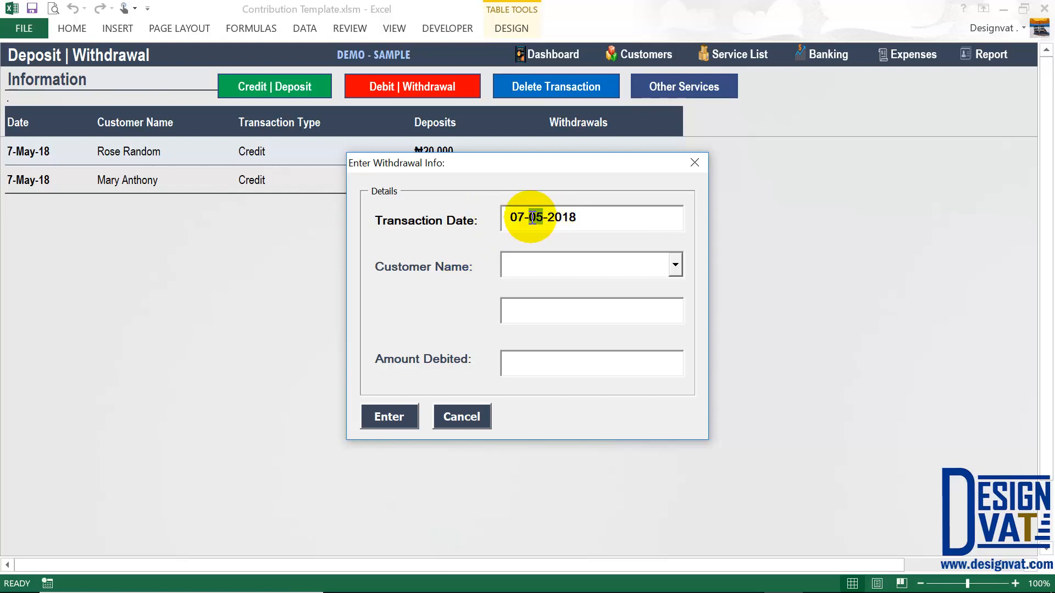
double_click(560, 218)
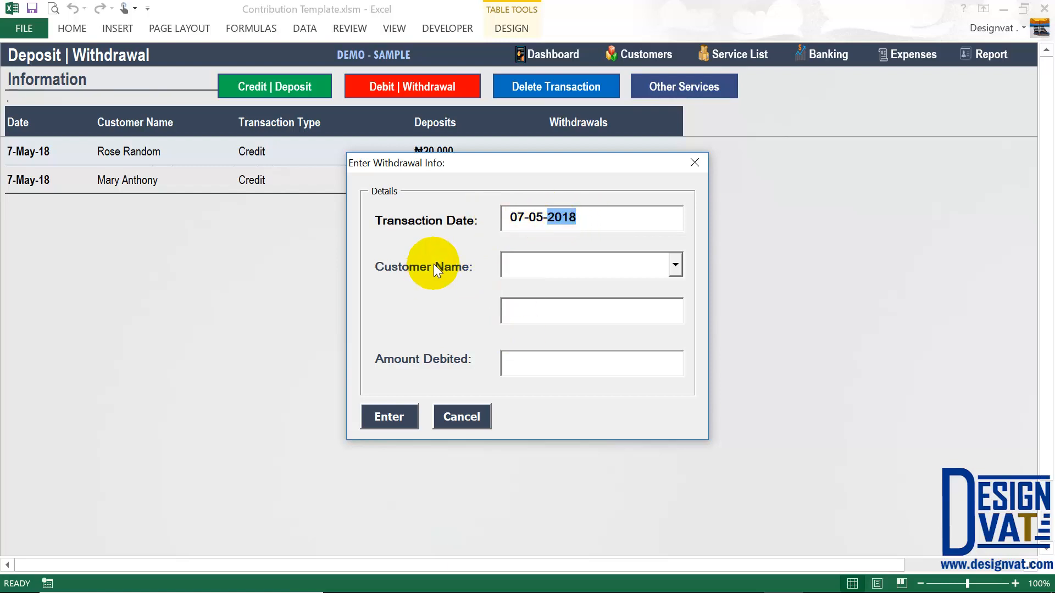
click(673, 267)
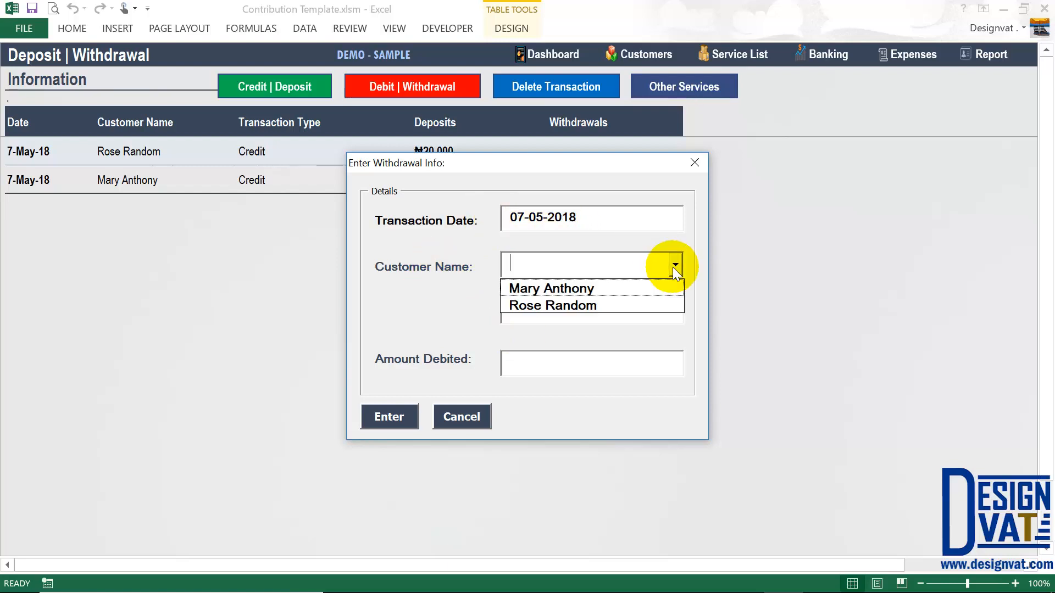
click(542, 288)
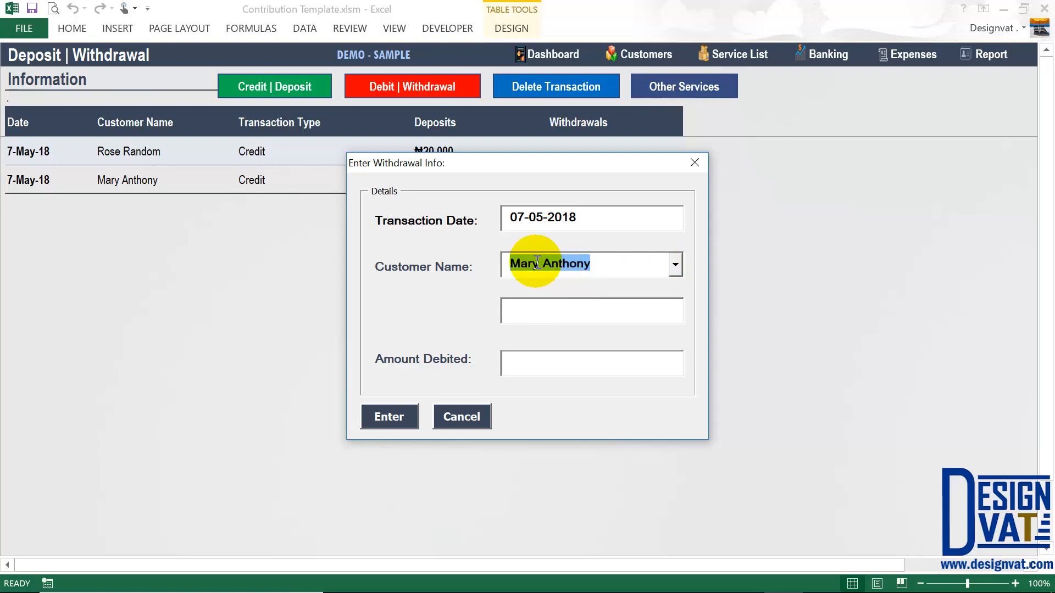
key(Tab)
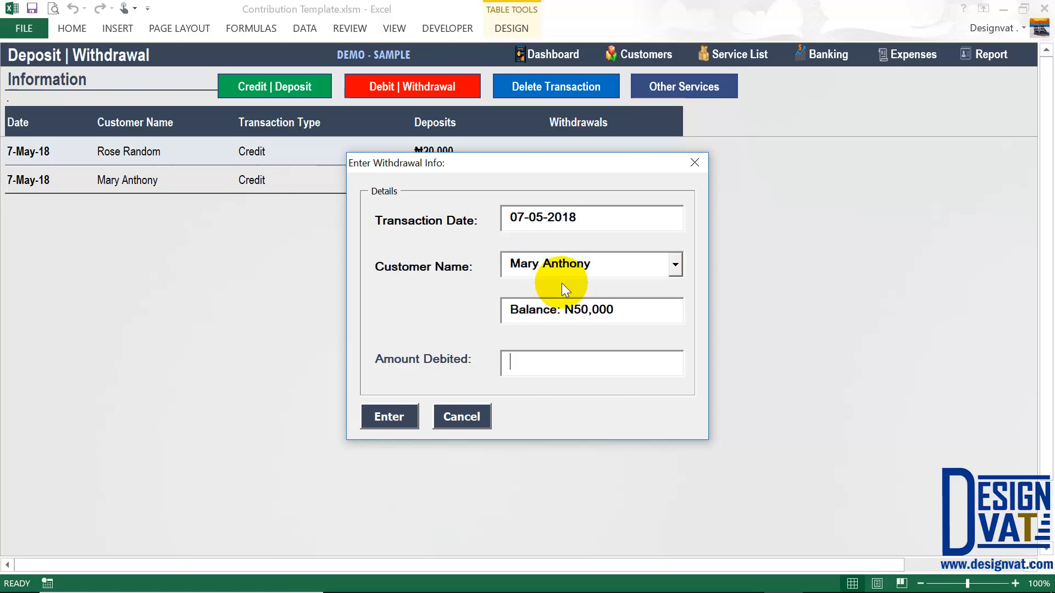
double_click(590, 310)
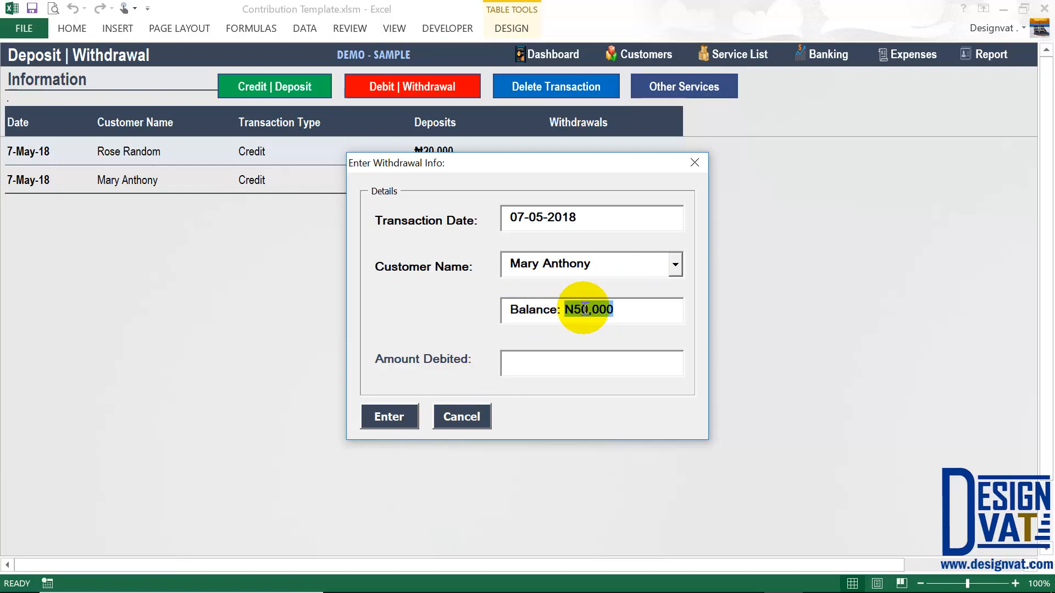
click(675, 264)
click(567, 307)
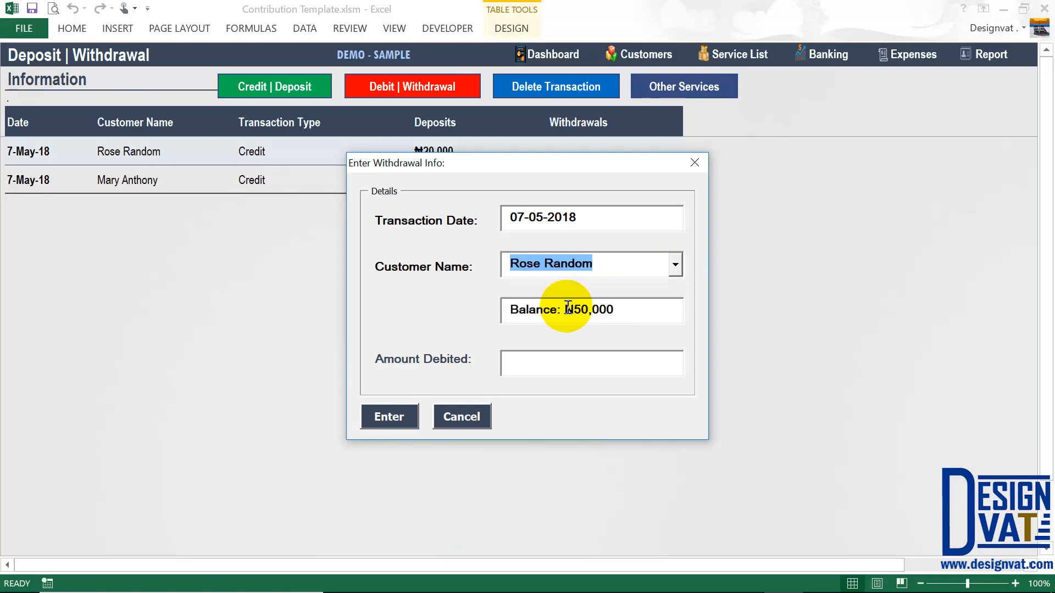
double_click(575, 308)
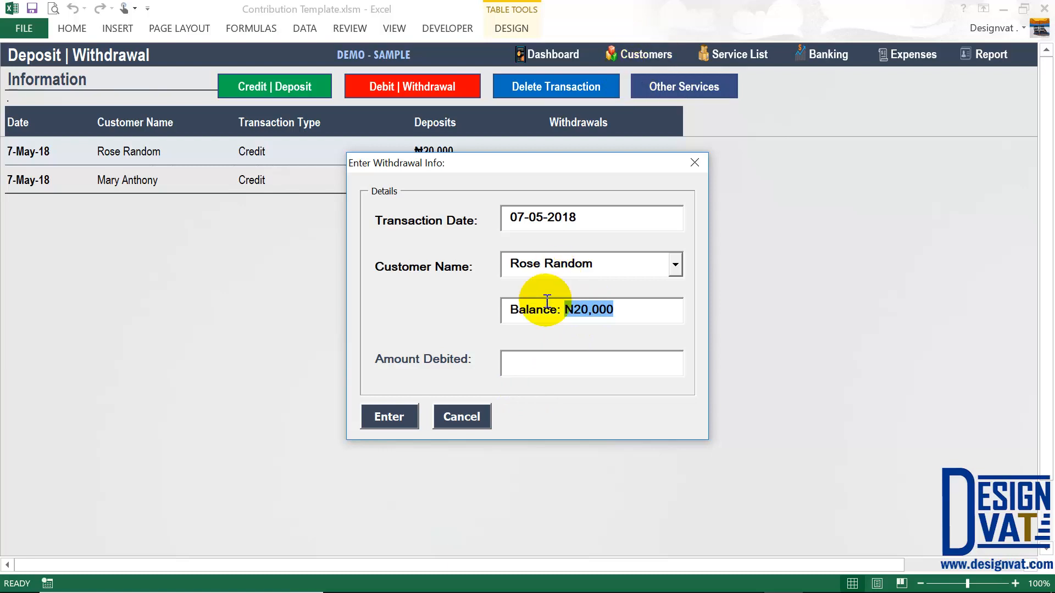
- Choose the customer with the ₦50,000 balance and submit a ₦30,000 withdrawal
click(567, 264)
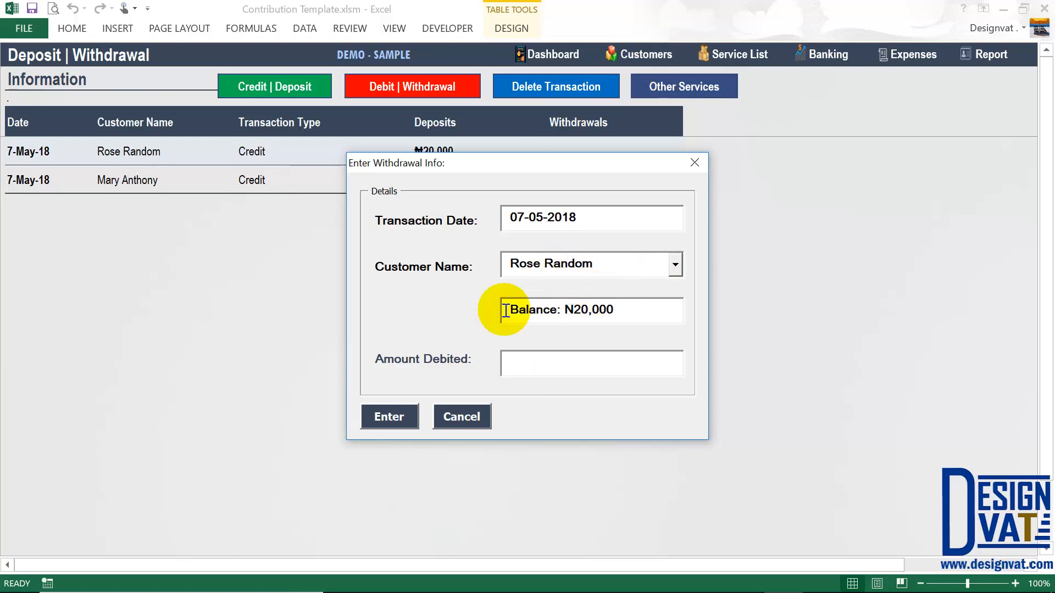
drag(501, 306, 545, 332)
click(678, 262)
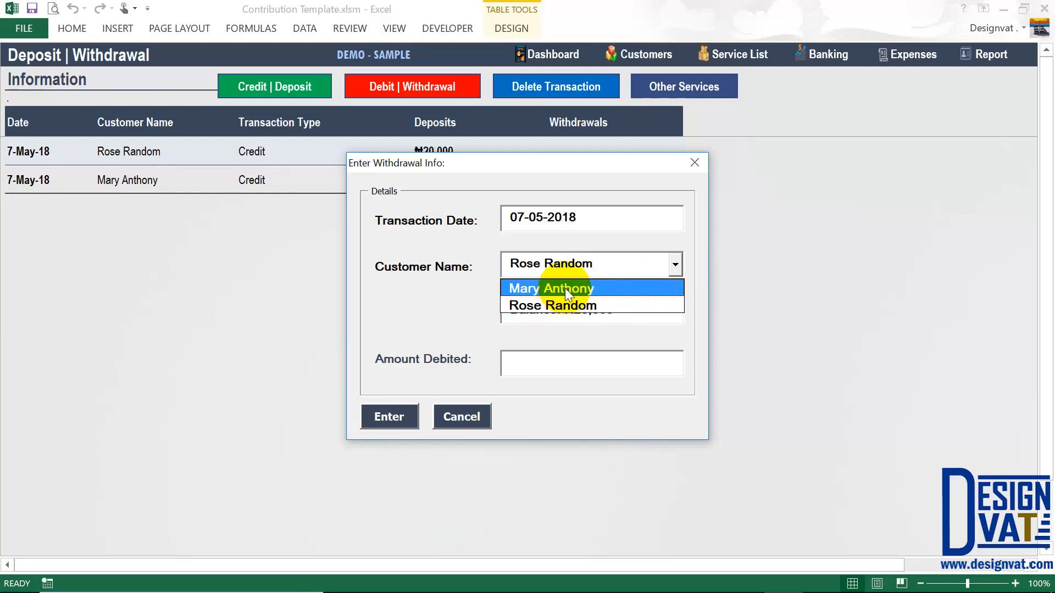
click(565, 288)
click(541, 361)
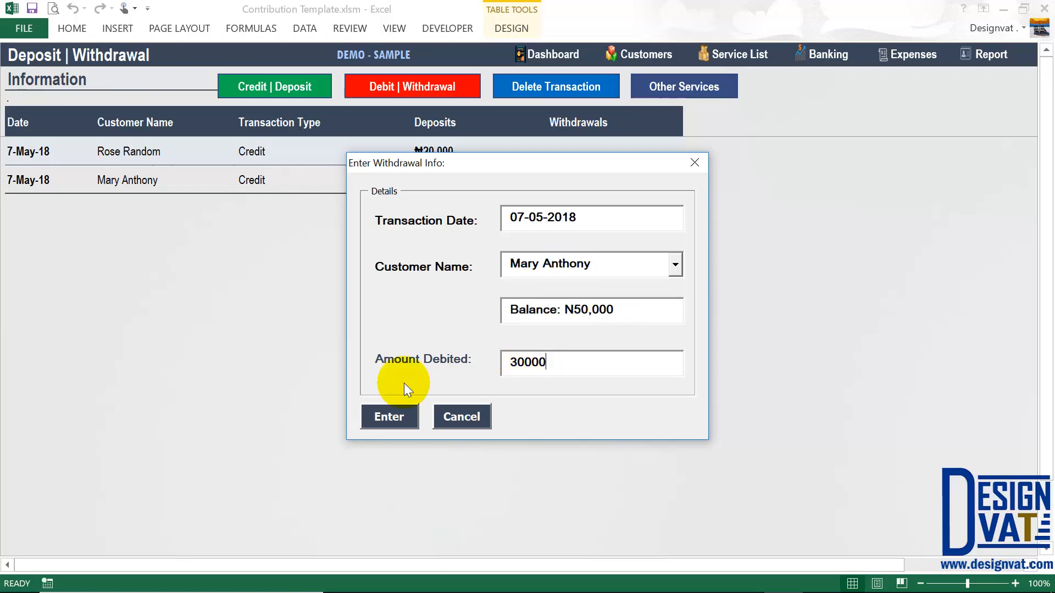
click(405, 417)
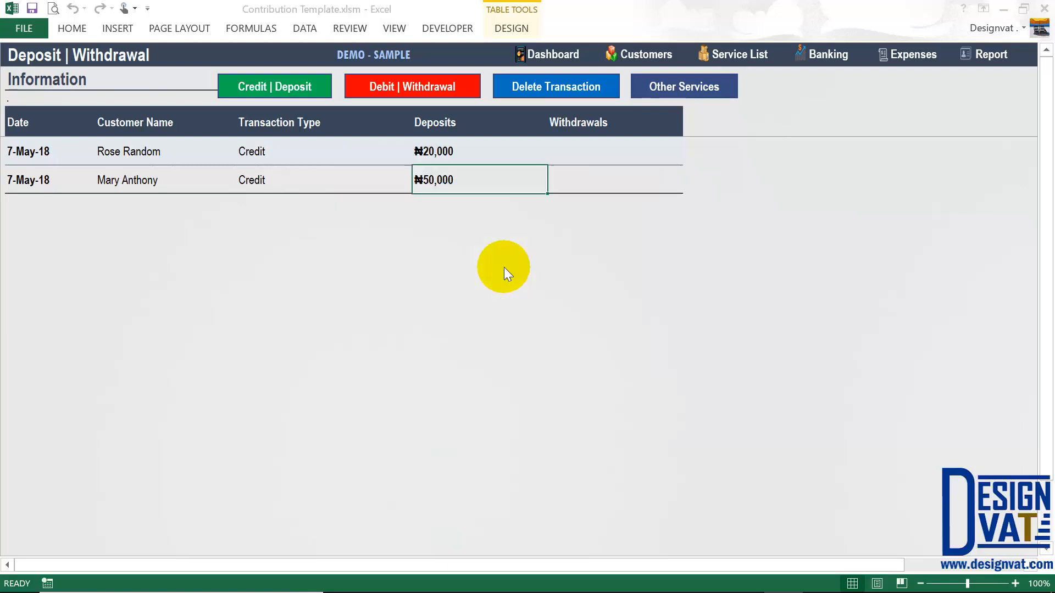
- Accept the new -₦30,000 Debit row, compare it with the earlier Credits, then open Customers
click(530, 351)
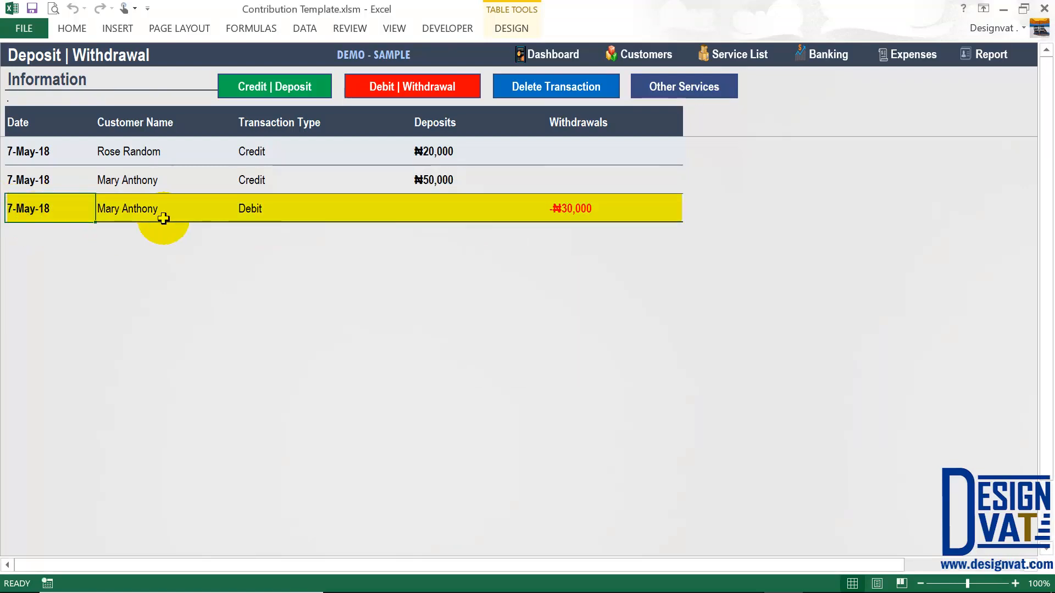
click(149, 209)
click(592, 213)
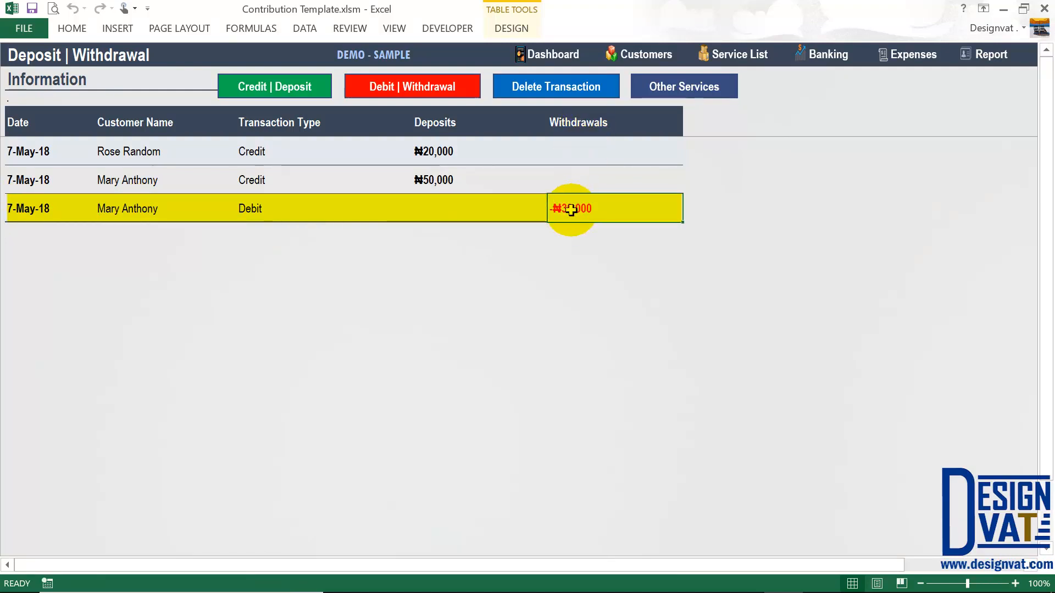
click(258, 214)
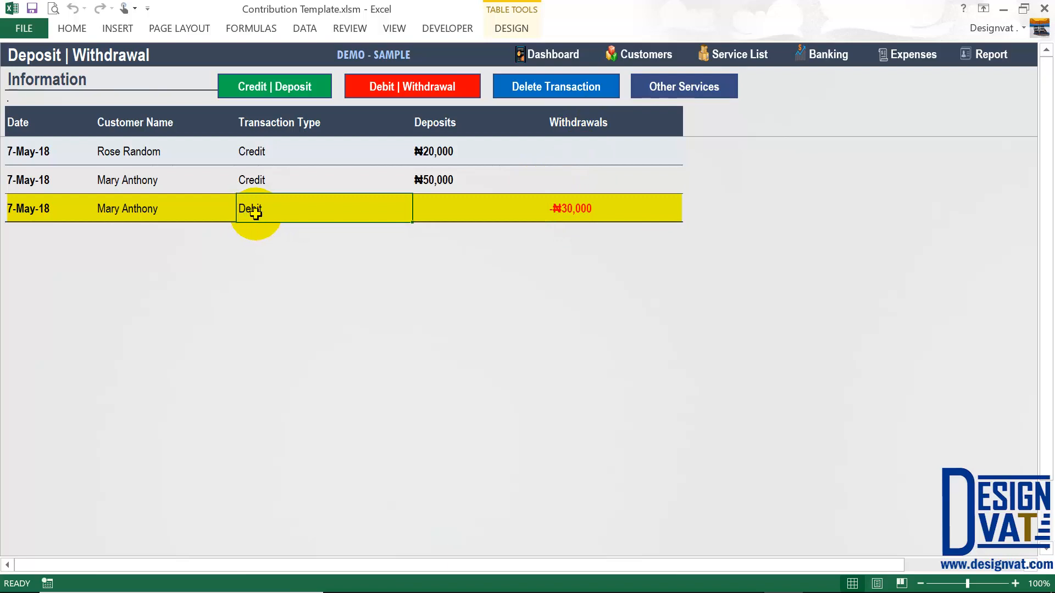
click(258, 177)
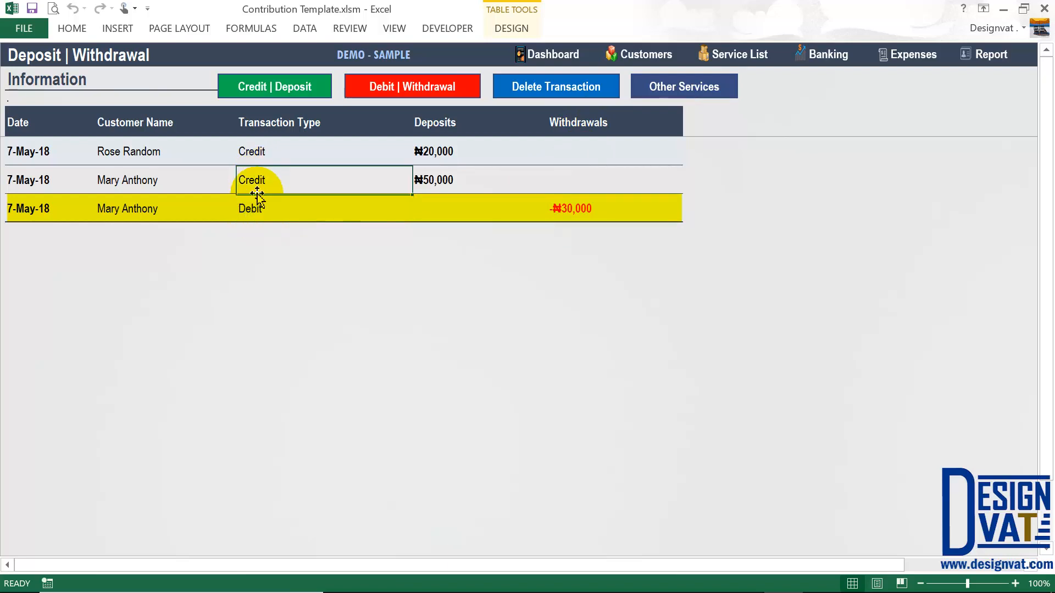
click(256, 216)
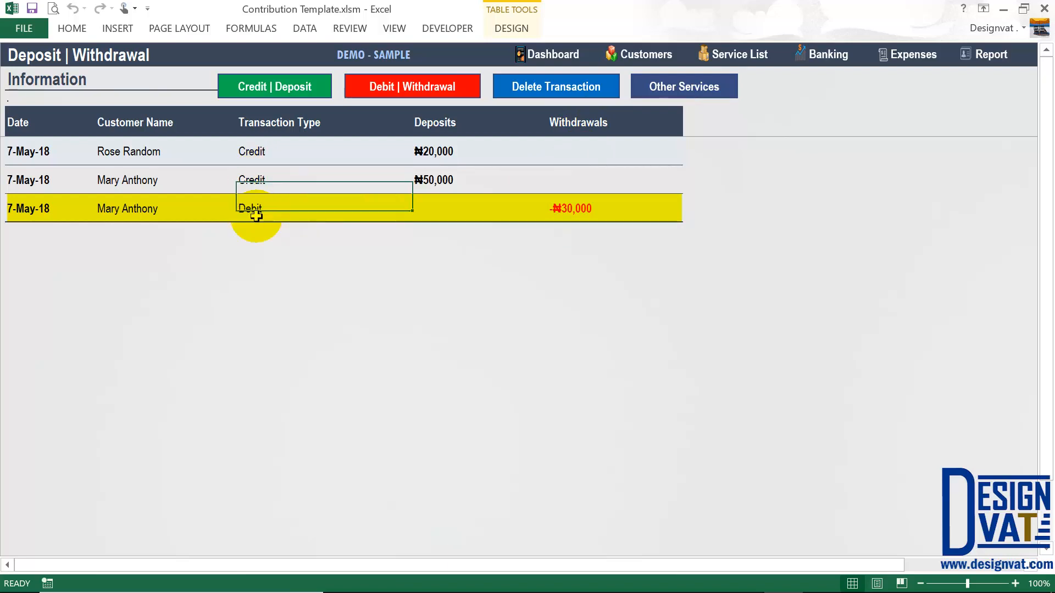
click(157, 186)
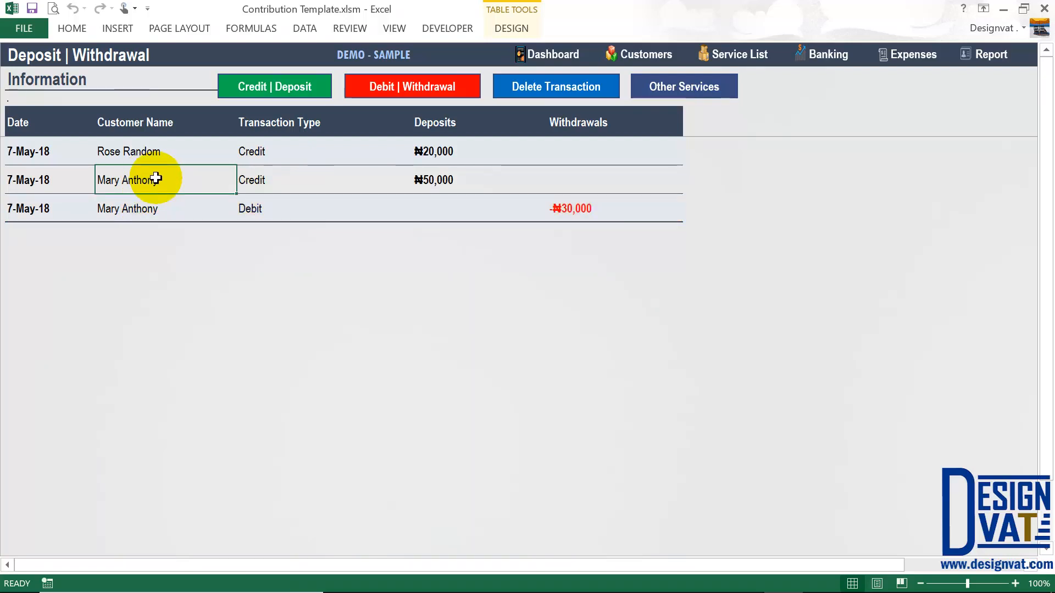
click(436, 179)
click(560, 207)
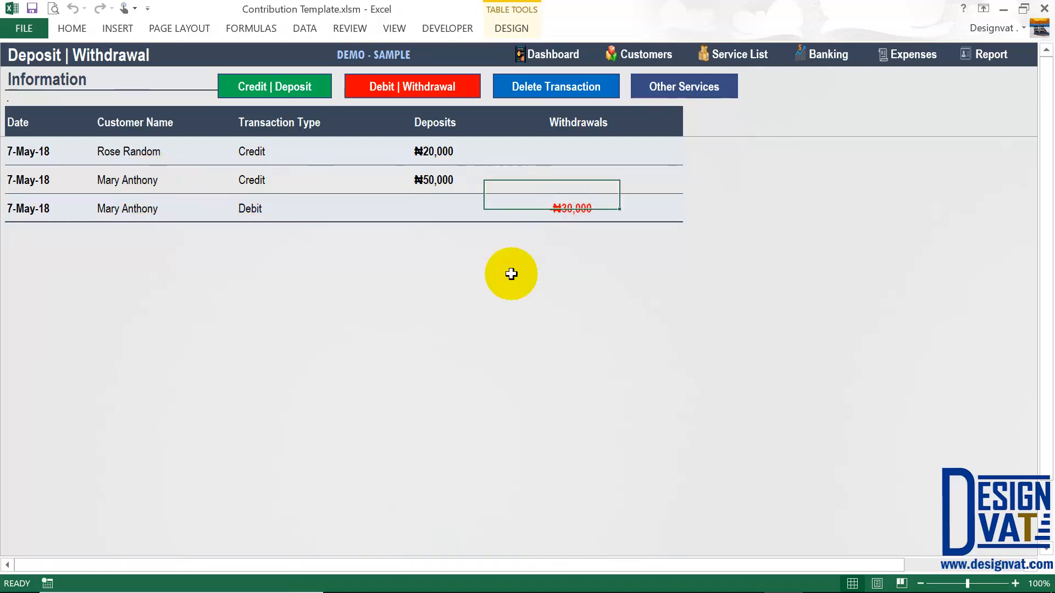
click(646, 52)
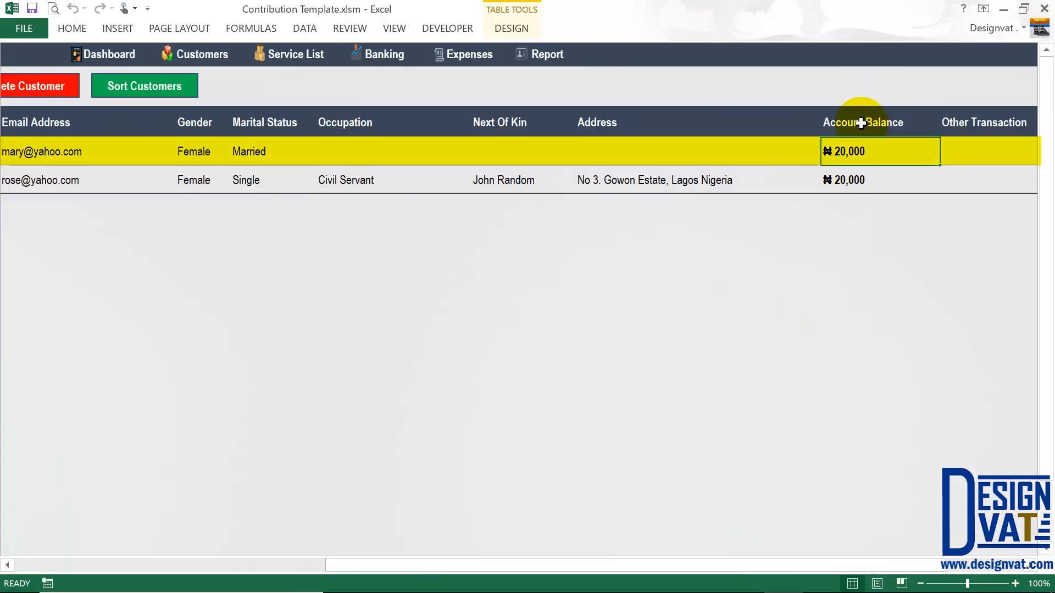
- Total the Account Balance column, confirm the ₦20,000 balance, and go back to Deposit | Withdrawal
drag(859, 123, 862, 179)
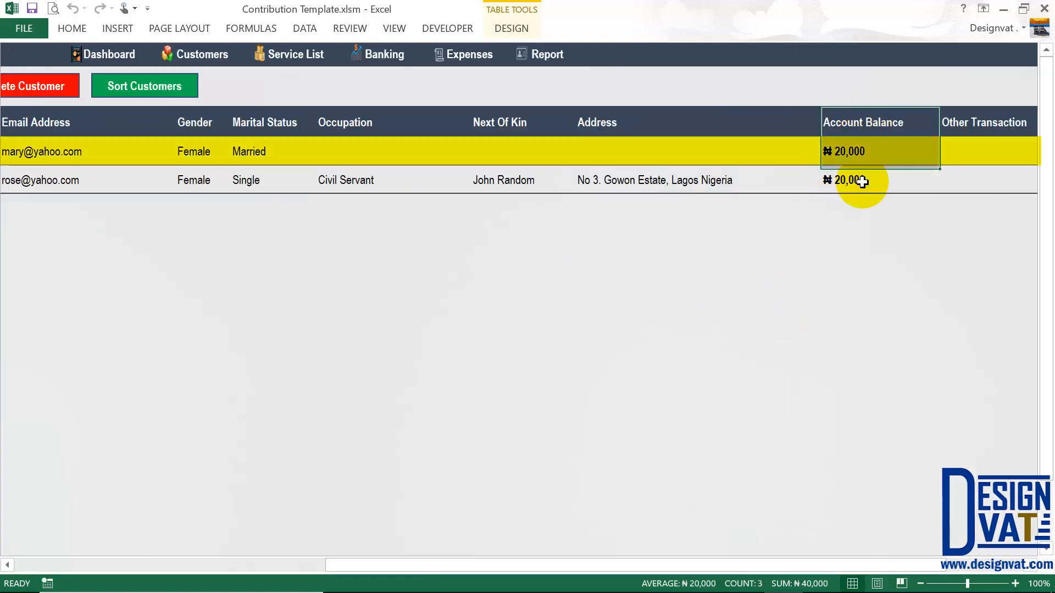
click(854, 151)
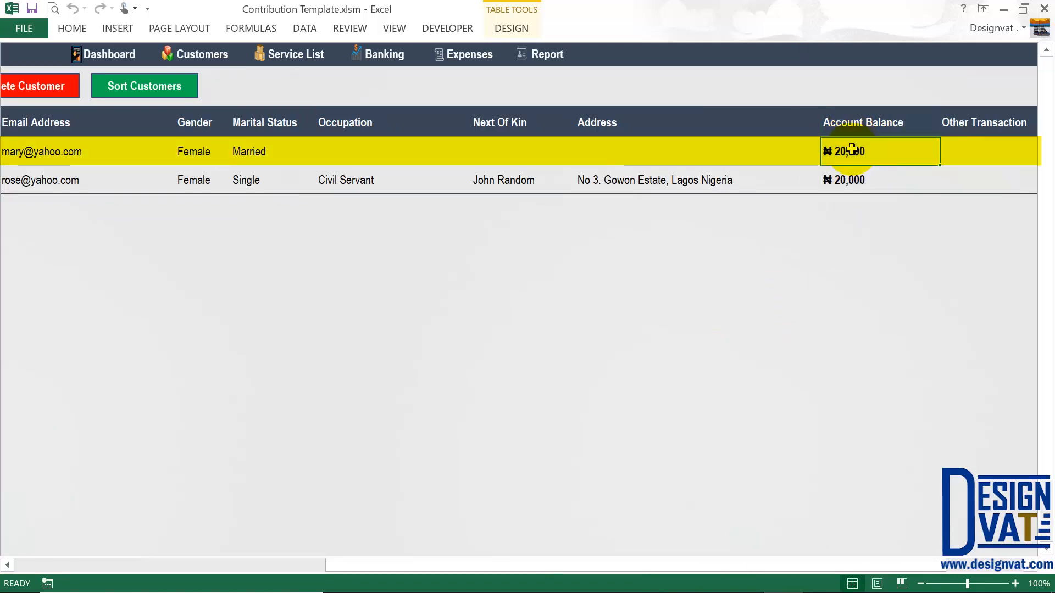
click(383, 54)
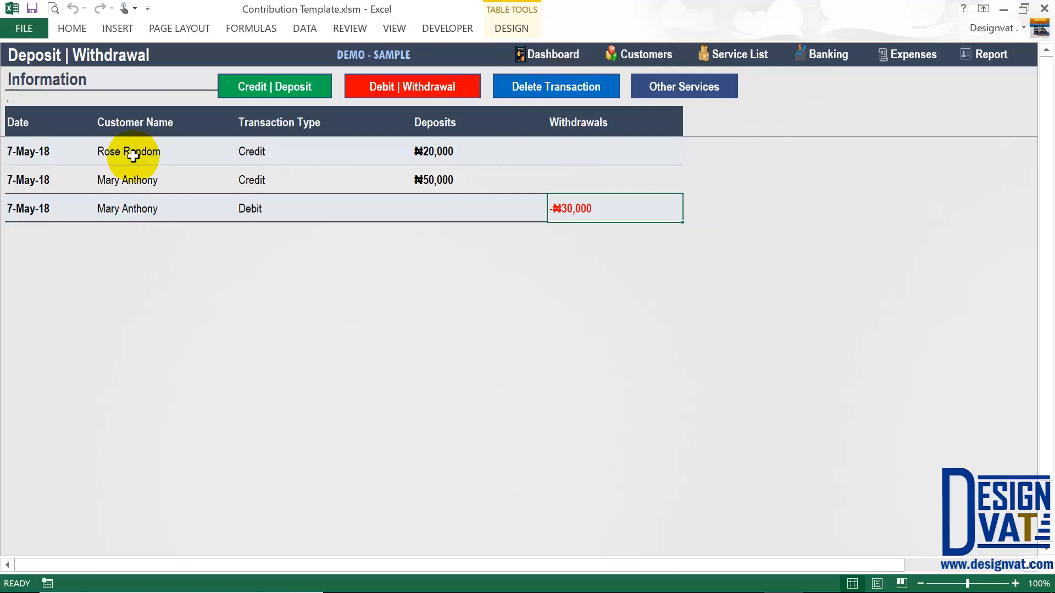
key(Left)
key(Left)
key(Left)
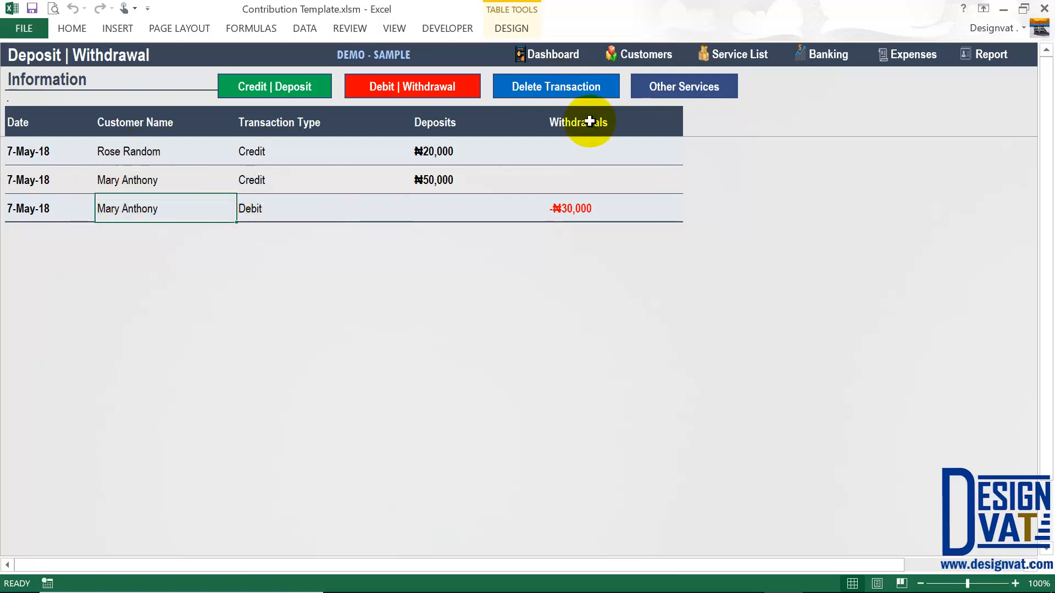
click(558, 85)
click(566, 365)
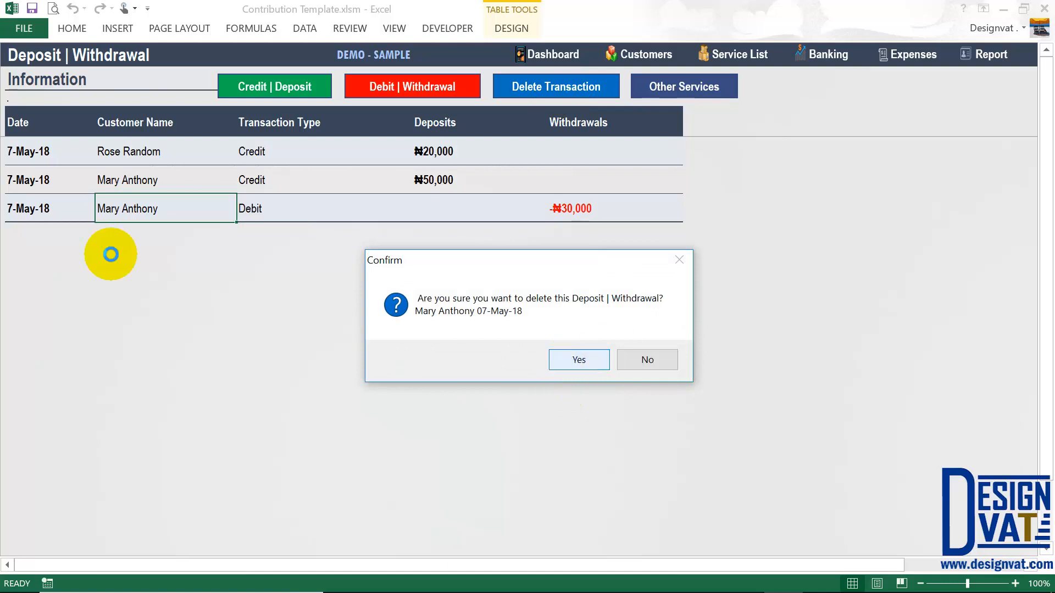
click(647, 360)
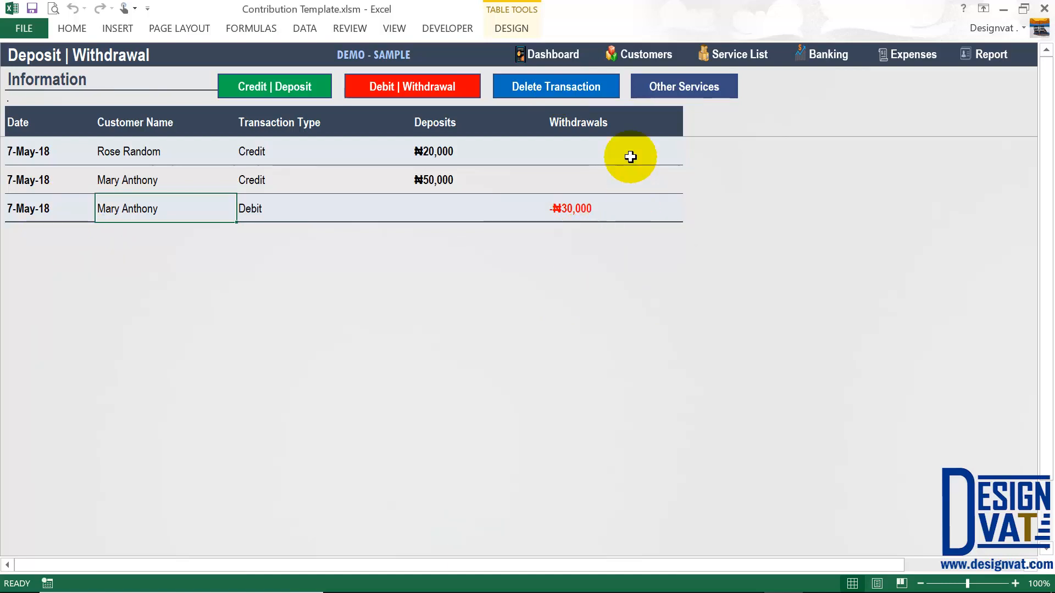
click(679, 97)
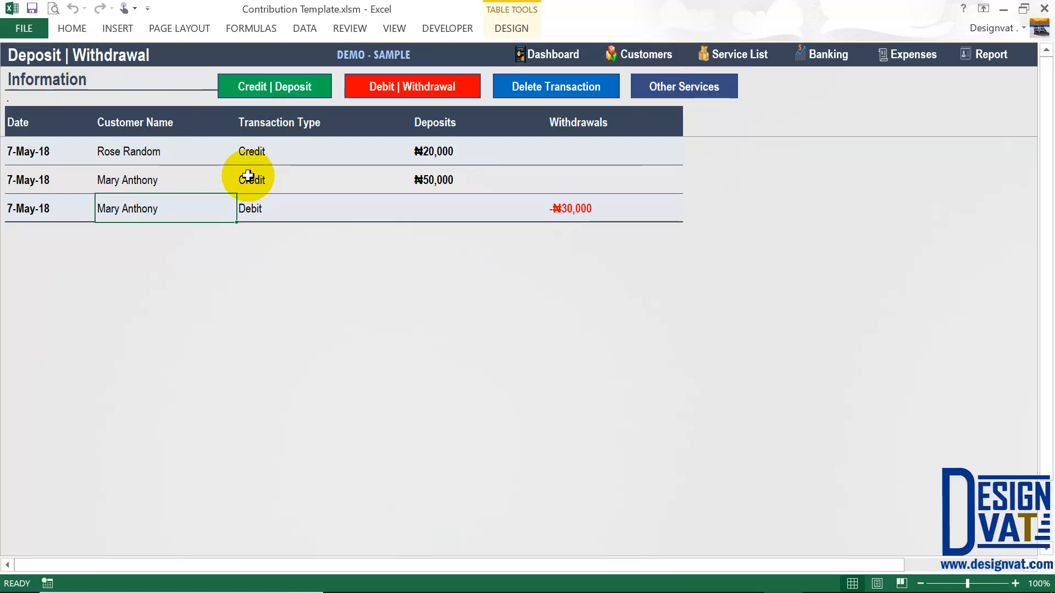
click(435, 153)
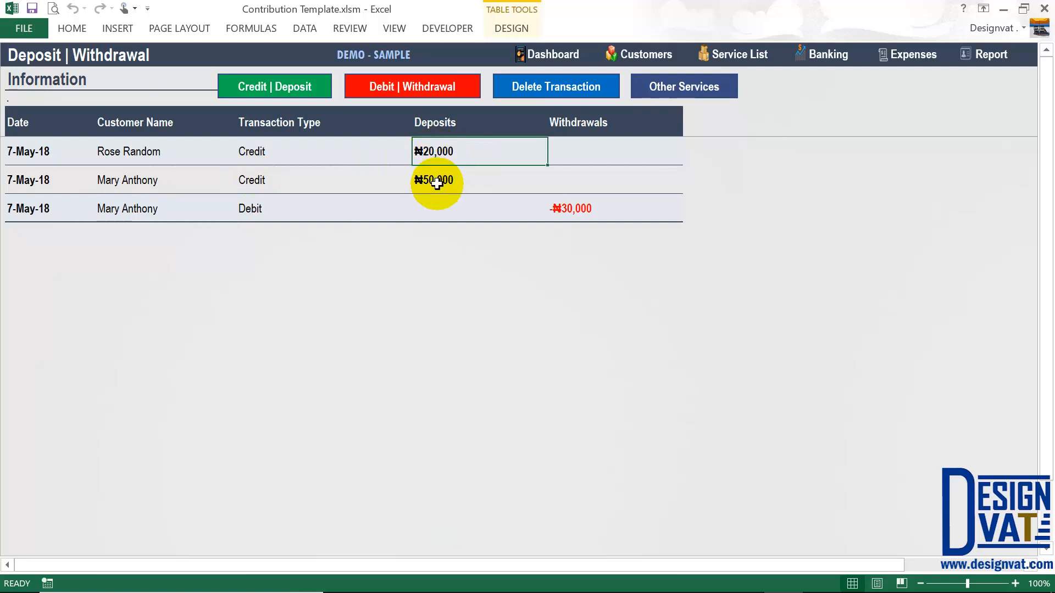
click(436, 179)
click(595, 214)
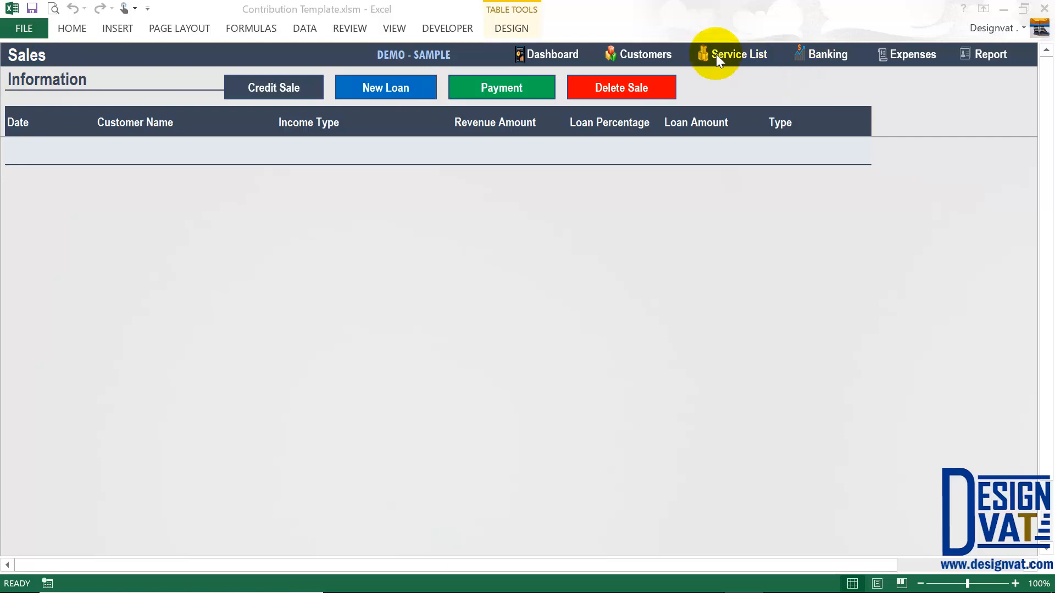
- Bring up the Charges list through the Service List link
click(742, 56)
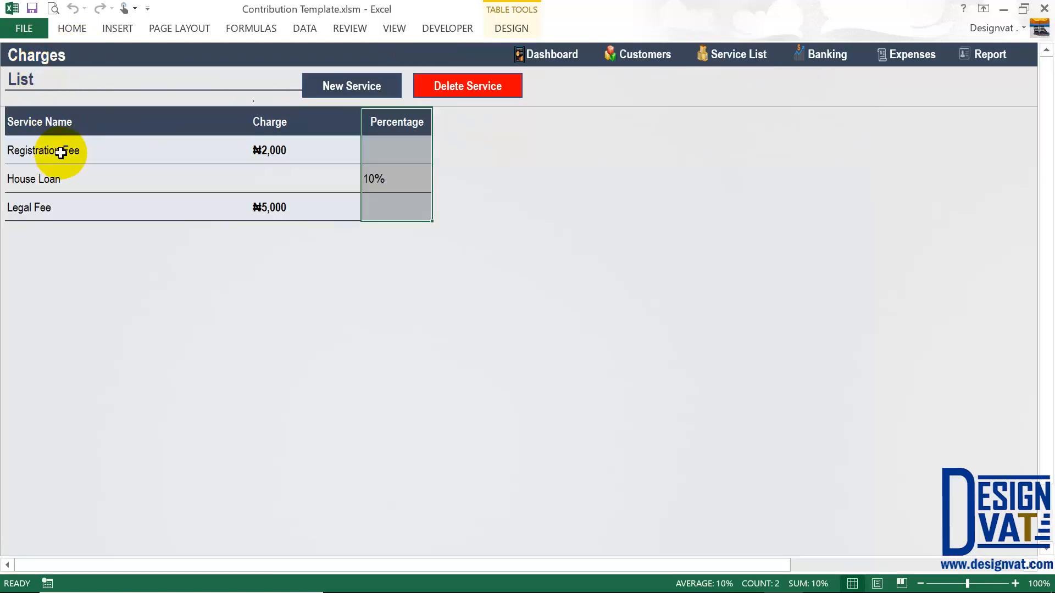
- Review the listed service charges on the Charges sheet, including Legal Fee and House Loan
mouse_move(61, 153)
mouse_down()
mouse_move(48, 205)
mouse_move(42, 150)
mouse_move(53, 147)
mouse_up()
click(33, 204)
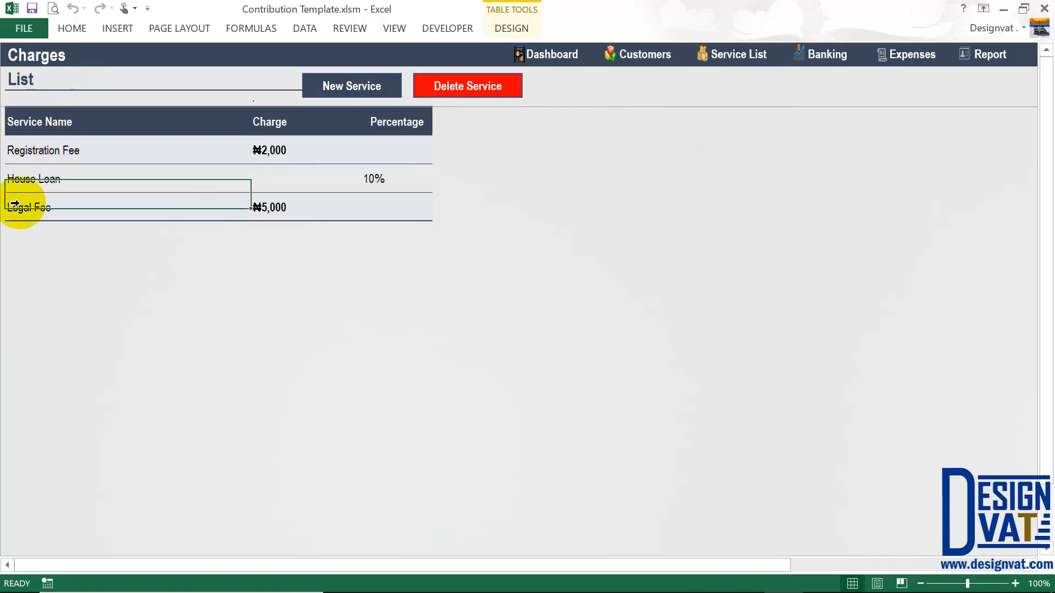
click(48, 178)
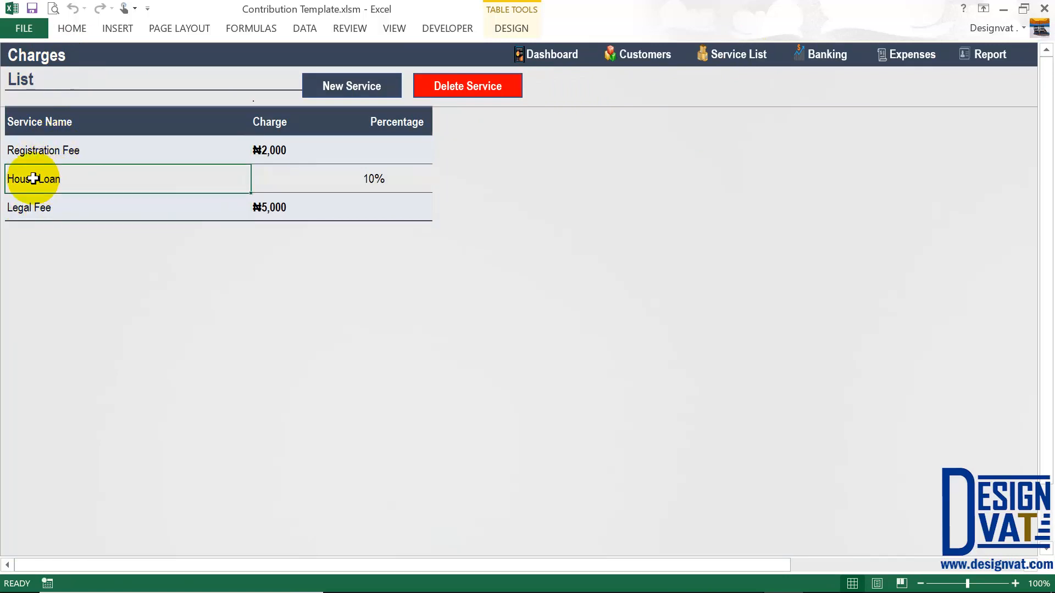
- Go to the Sales sheet through Banking and Other Services and open the Credit Sale form
click(825, 59)
click(684, 86)
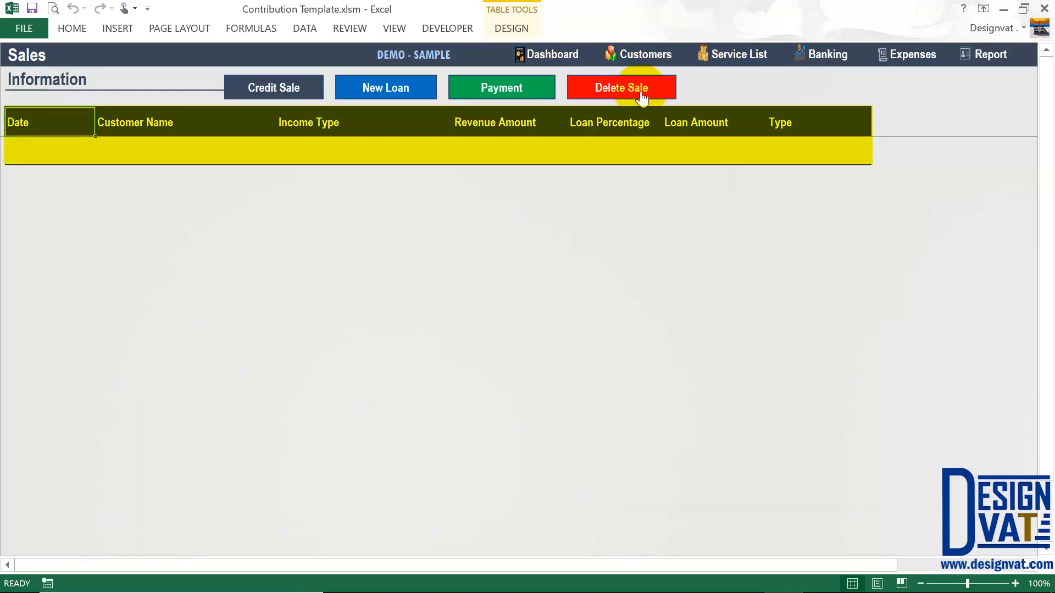
click(284, 90)
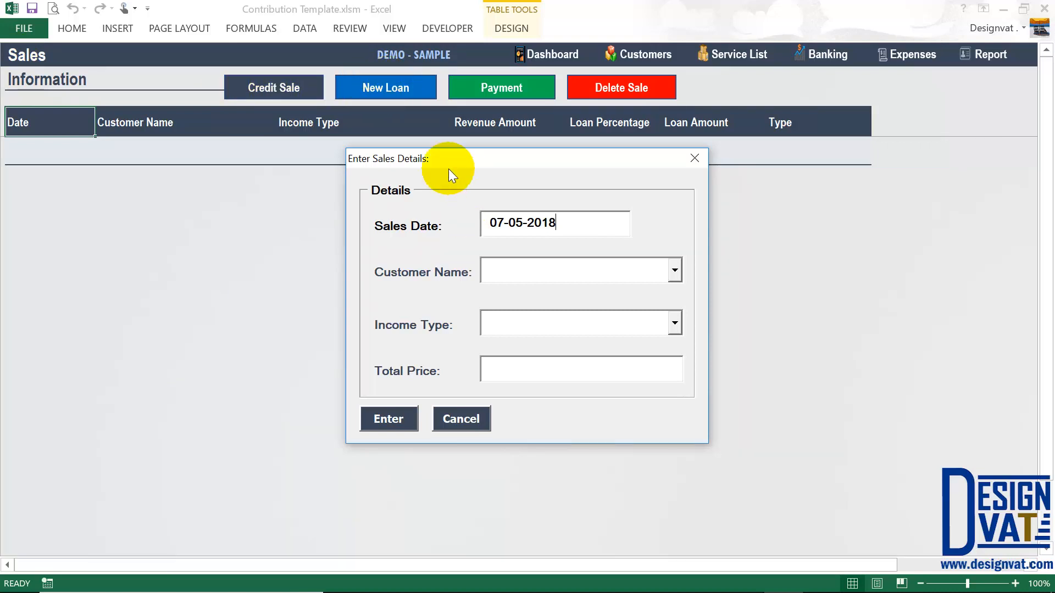
- Choose the customer for the credit sale dated 07-05-2018
drag(569, 223, 483, 222)
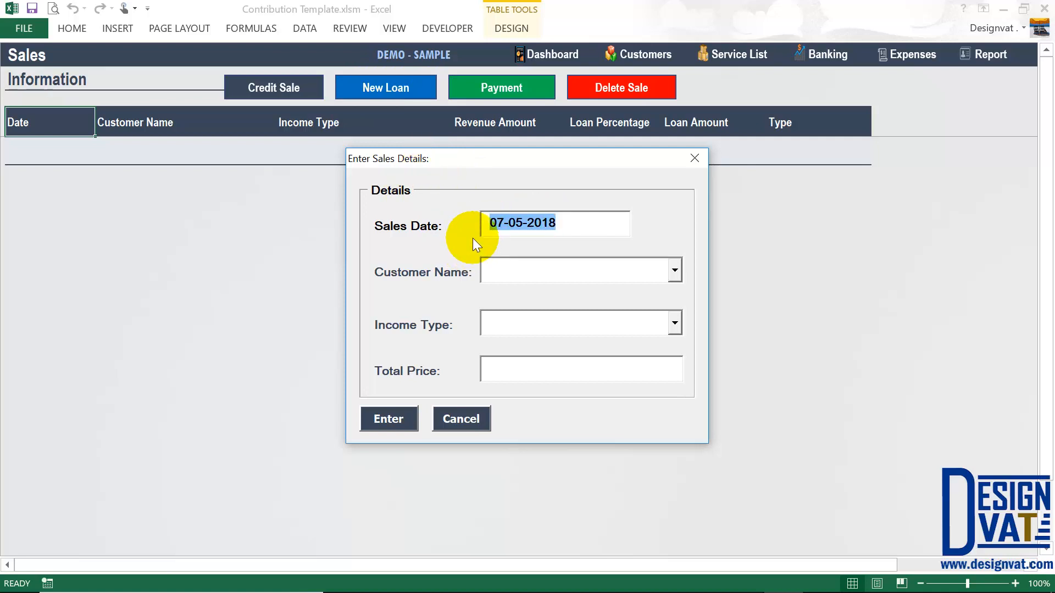
click(572, 270)
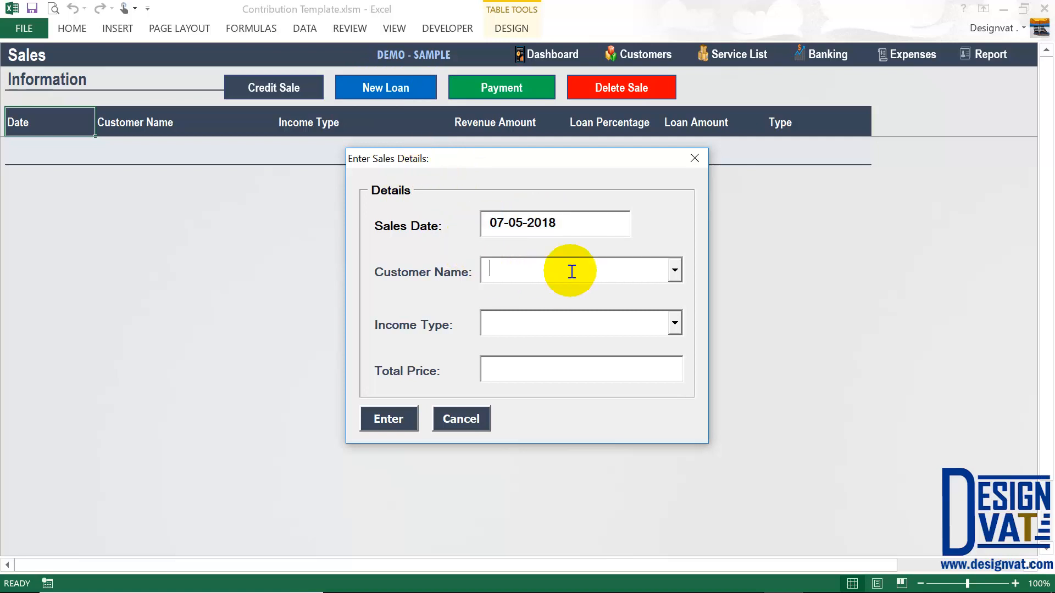
click(675, 271)
click(575, 295)
key(Tab)
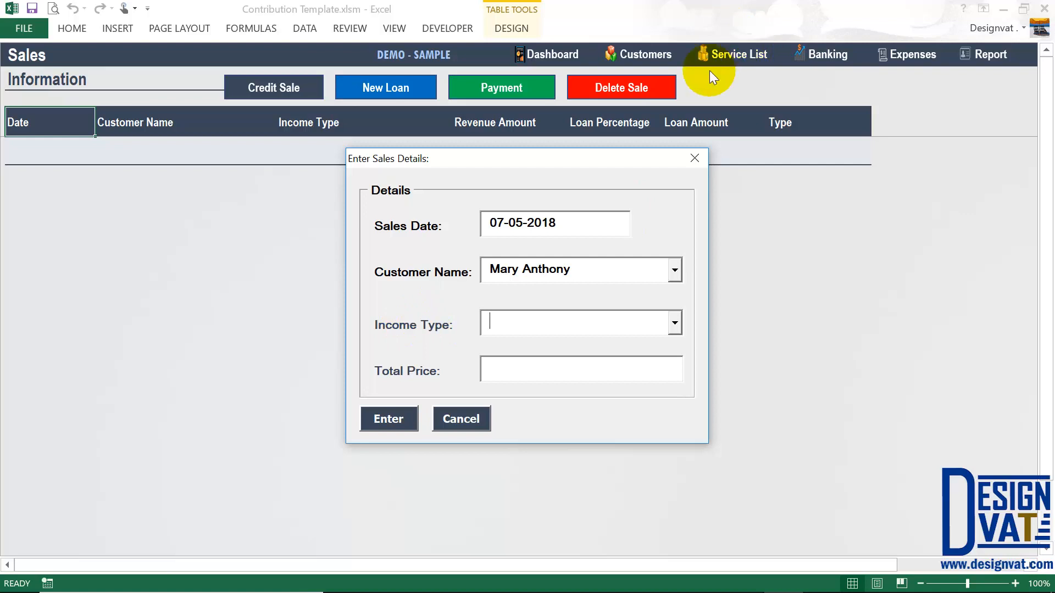
- Set Income Type to Registration Fee at 2,000, after comparing Legal Fee's 5,000, and submit
click(676, 323)
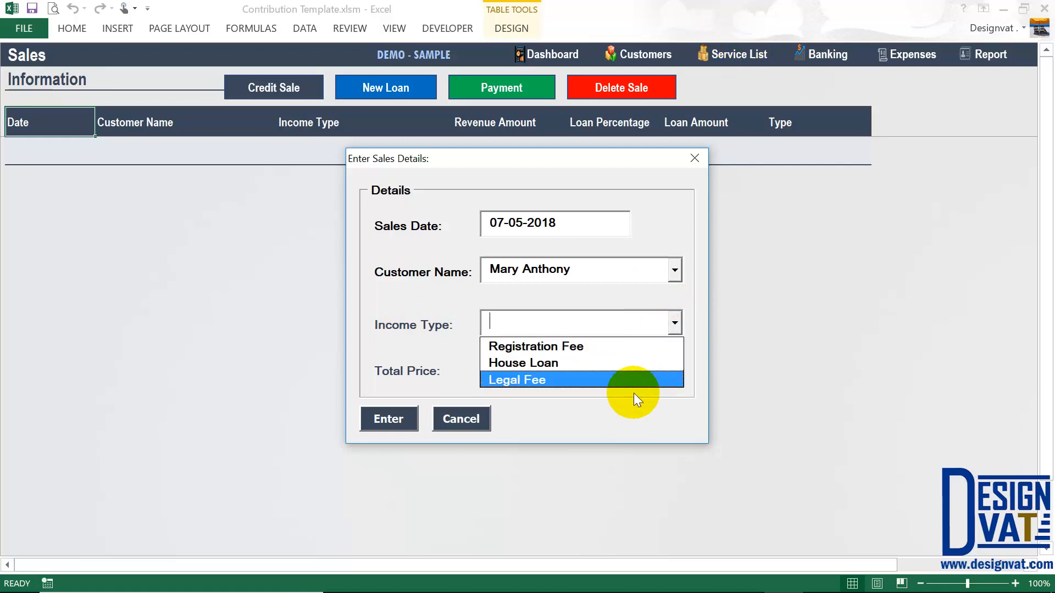
click(519, 347)
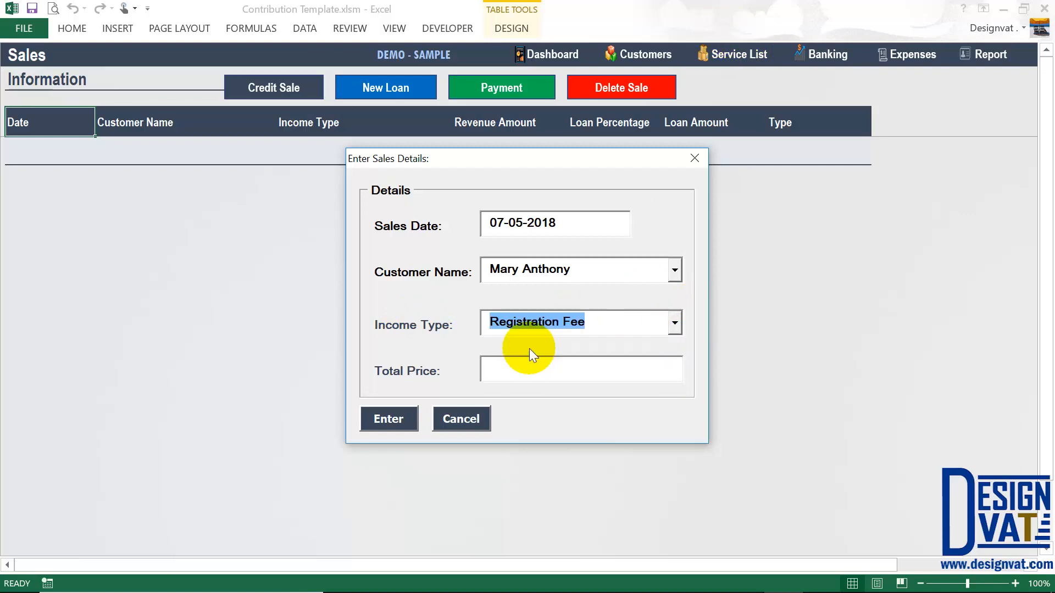
click(520, 369)
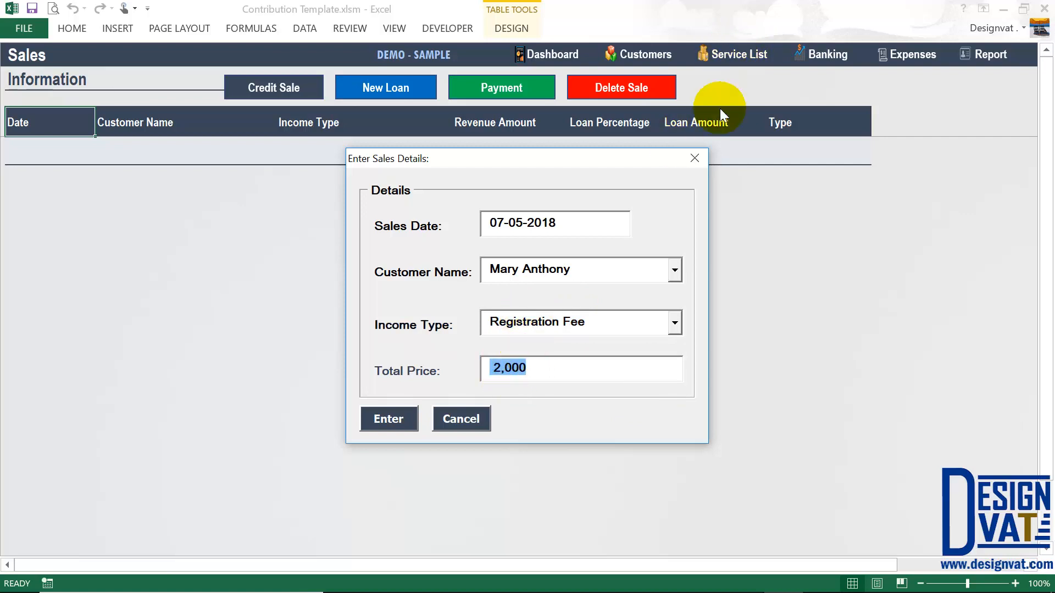
click(674, 325)
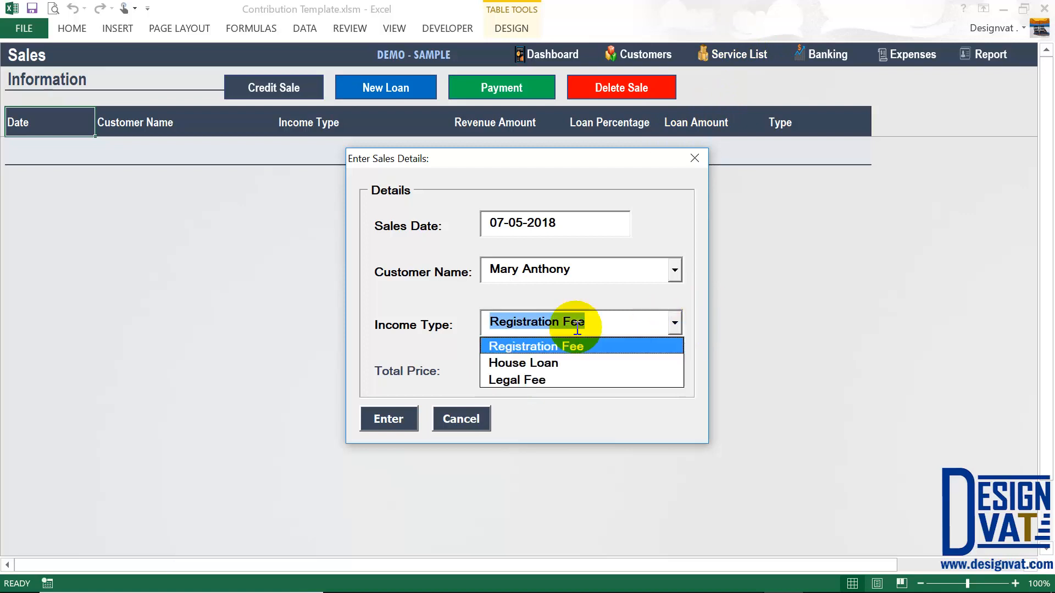
click(513, 381)
click(584, 369)
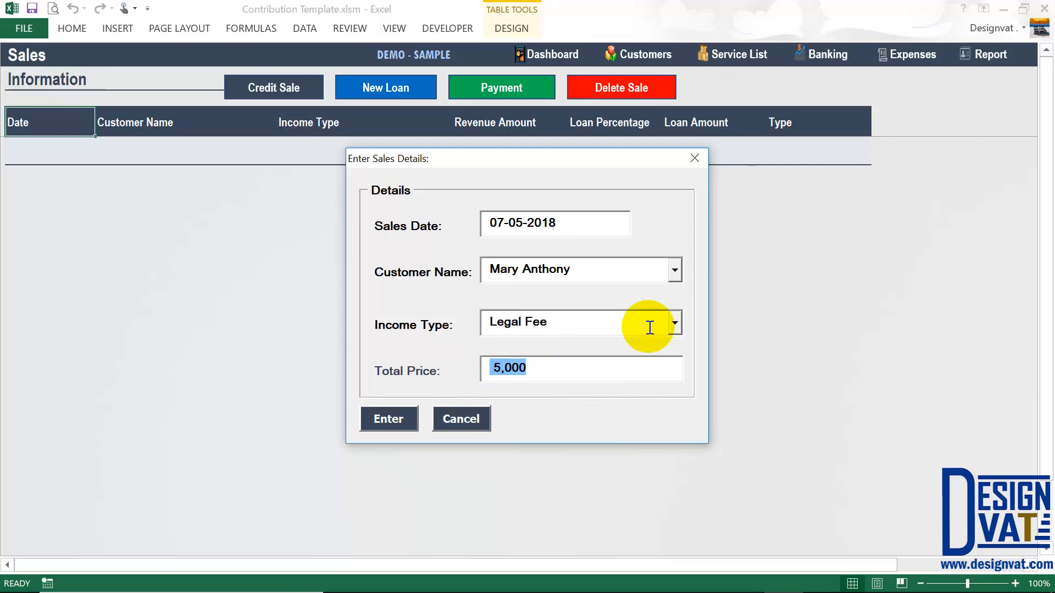
click(675, 322)
click(527, 348)
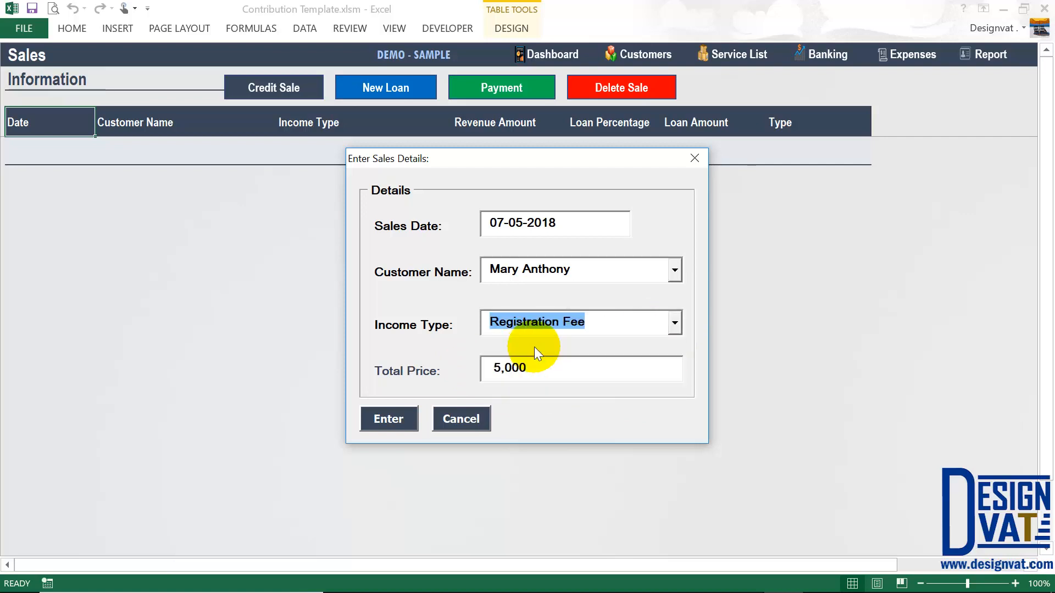
drag(526, 367, 511, 367)
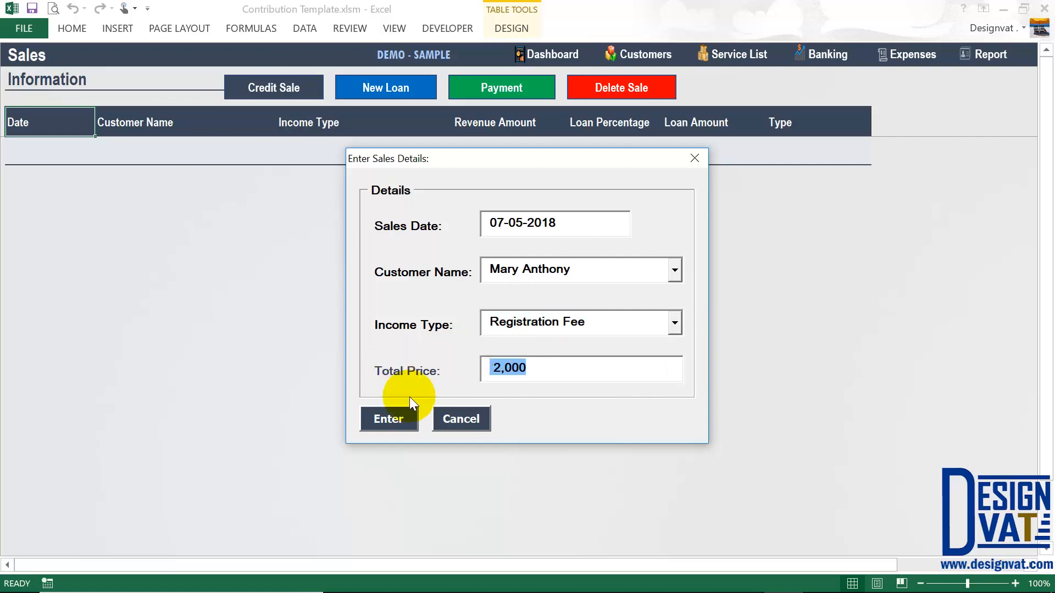
click(386, 419)
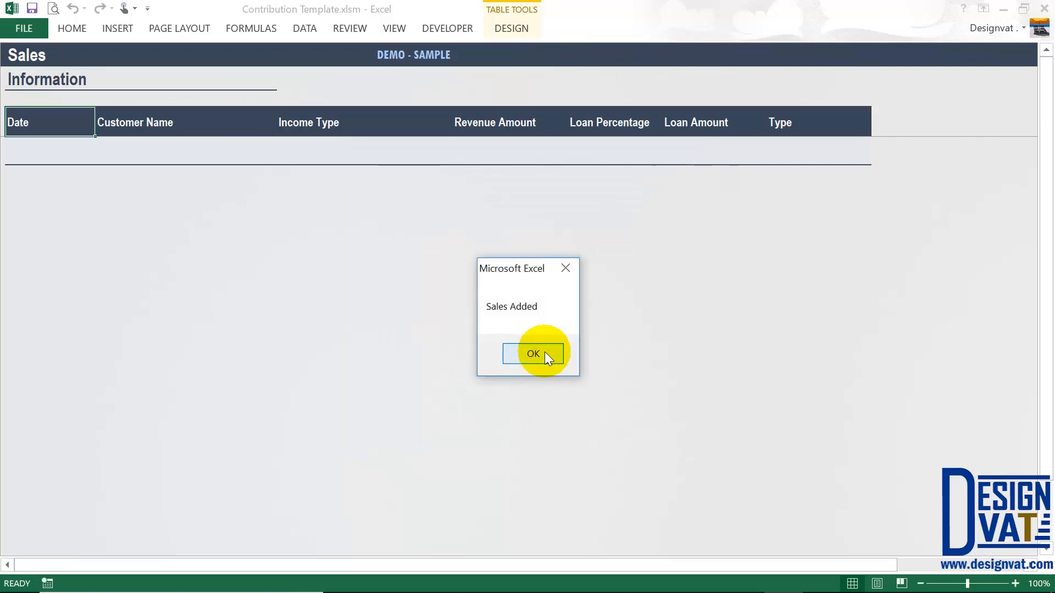
click(545, 351)
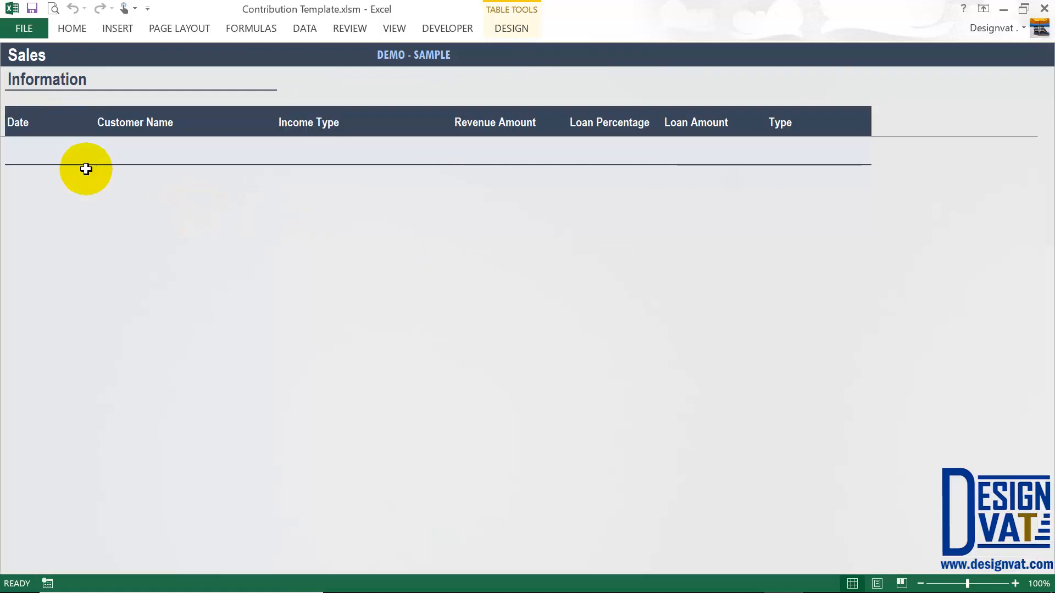
- Check the new row's Credit Sales type, ₦2,000 revenue, Registration Fee income type and customer
click(814, 148)
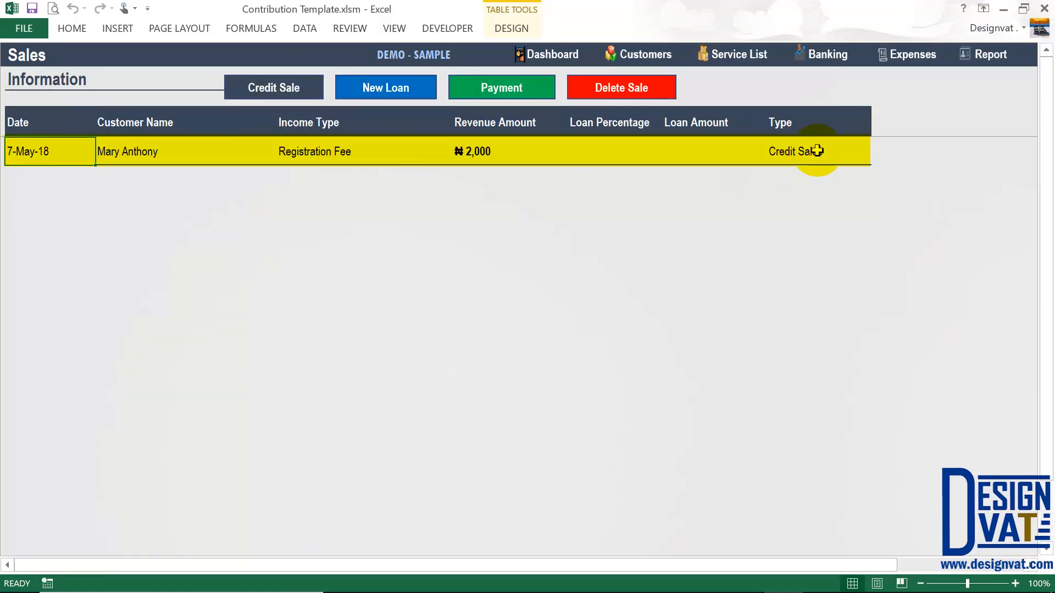
click(473, 150)
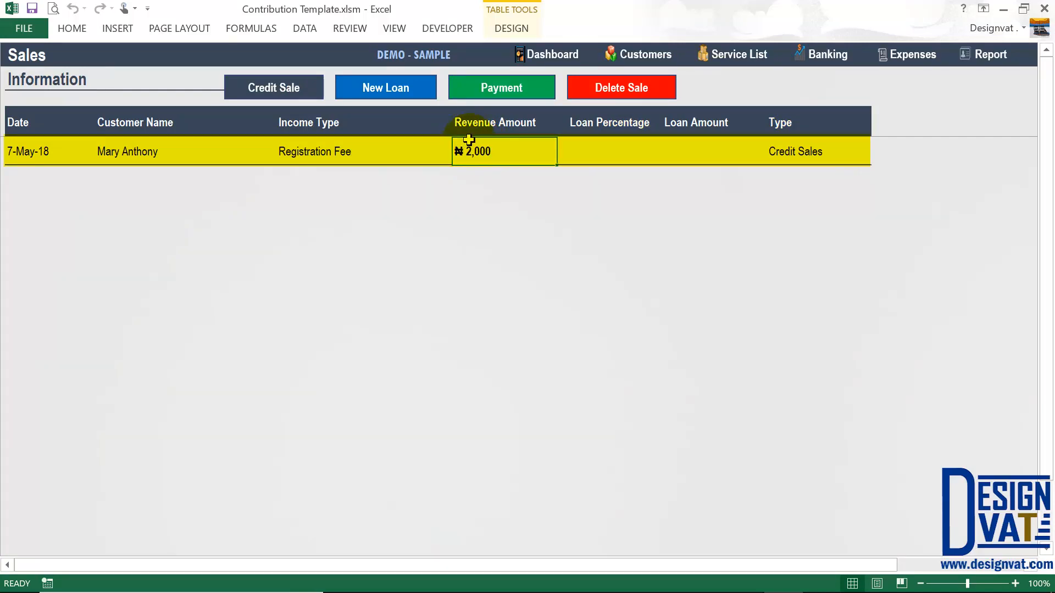
click(324, 152)
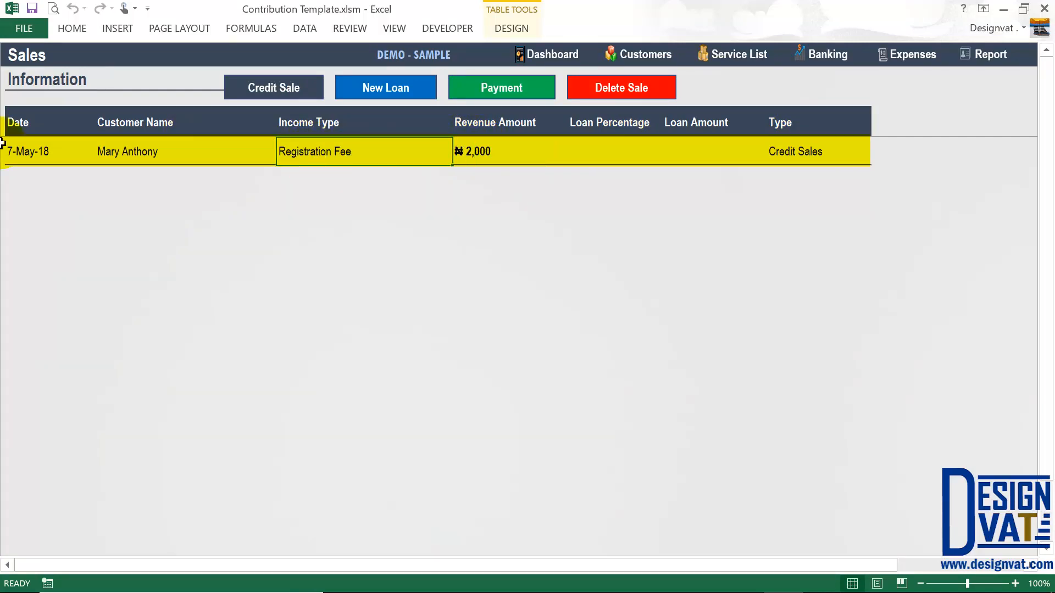
click(16, 152)
click(139, 154)
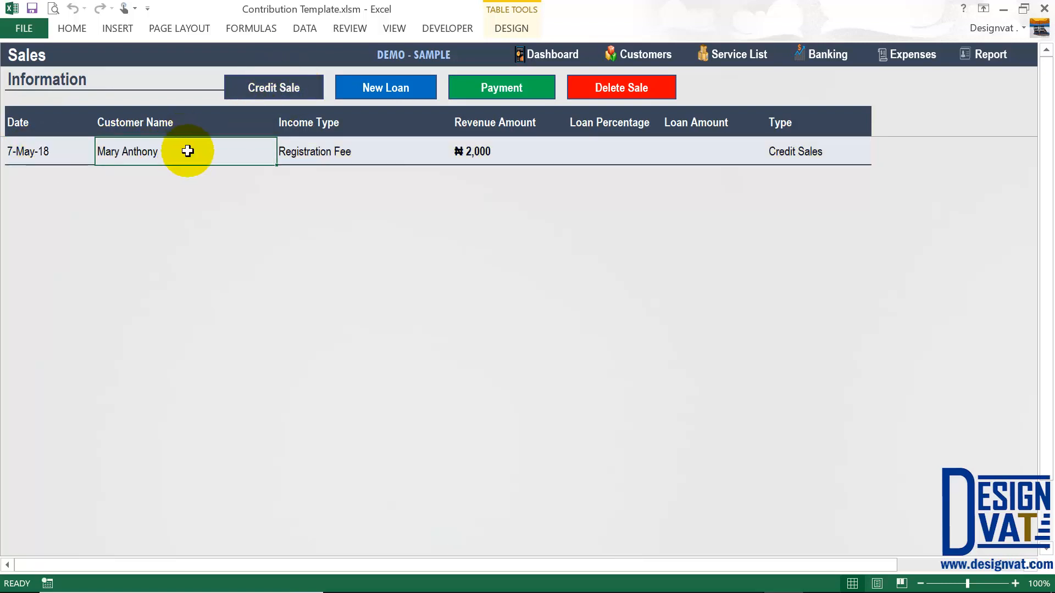
click(323, 156)
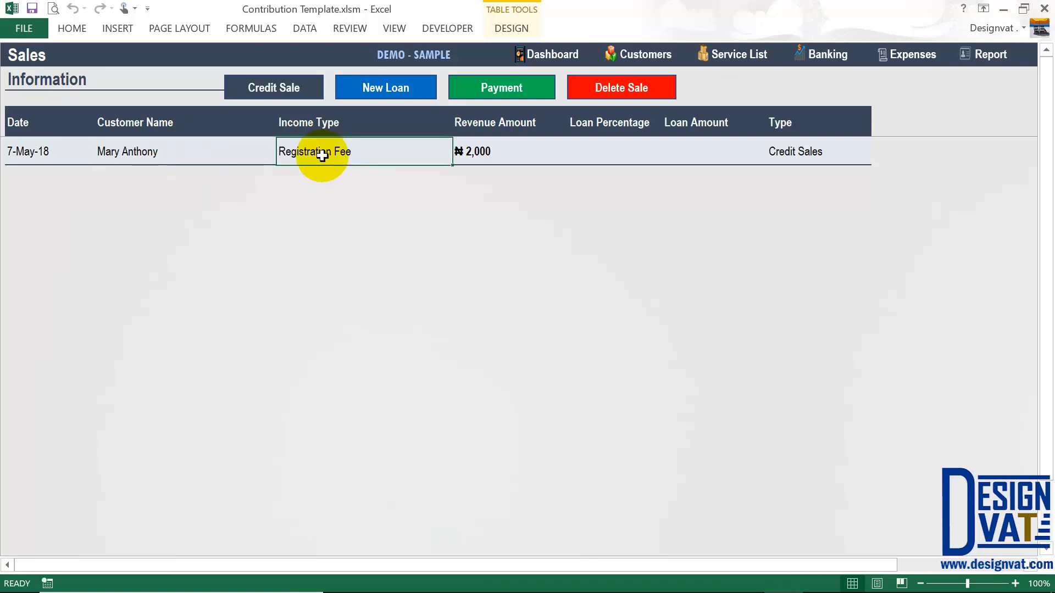
- Check the customer's -₦2,000 balance on the Customers sheet, then return to the Sales sheet
click(643, 55)
click(970, 151)
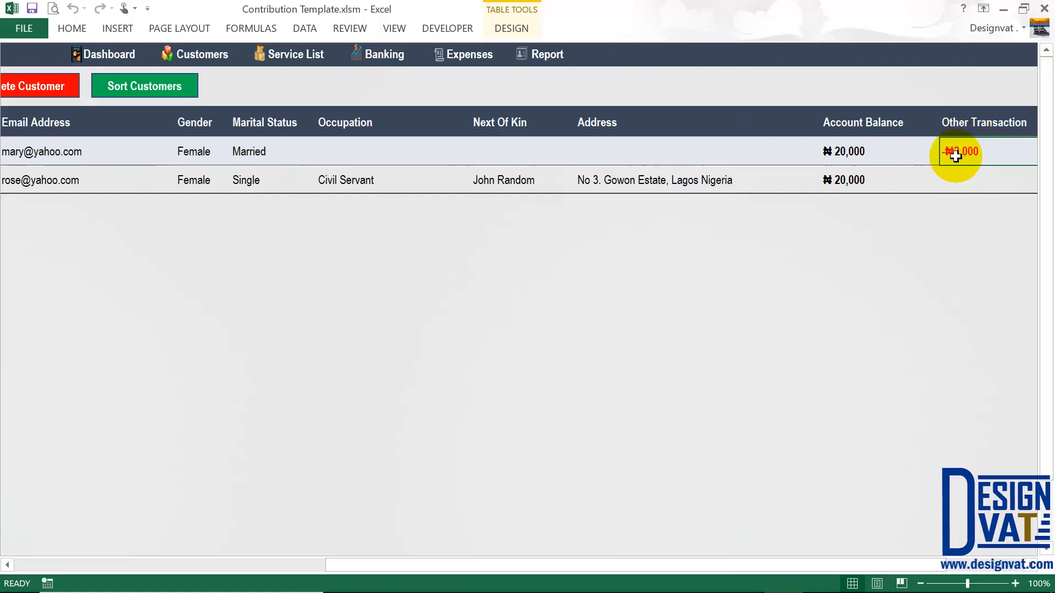
click(374, 53)
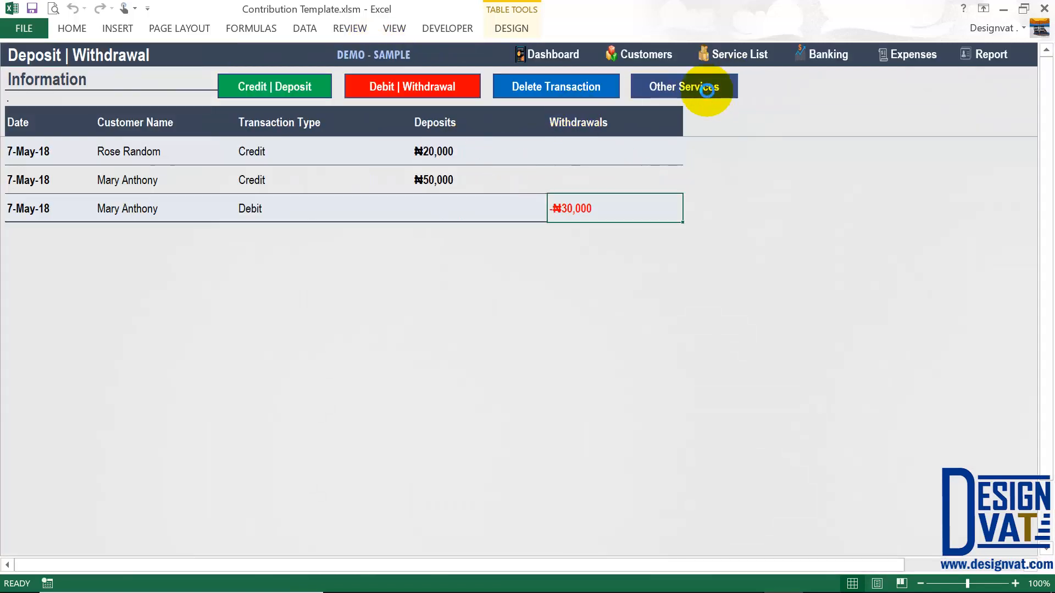
click(699, 87)
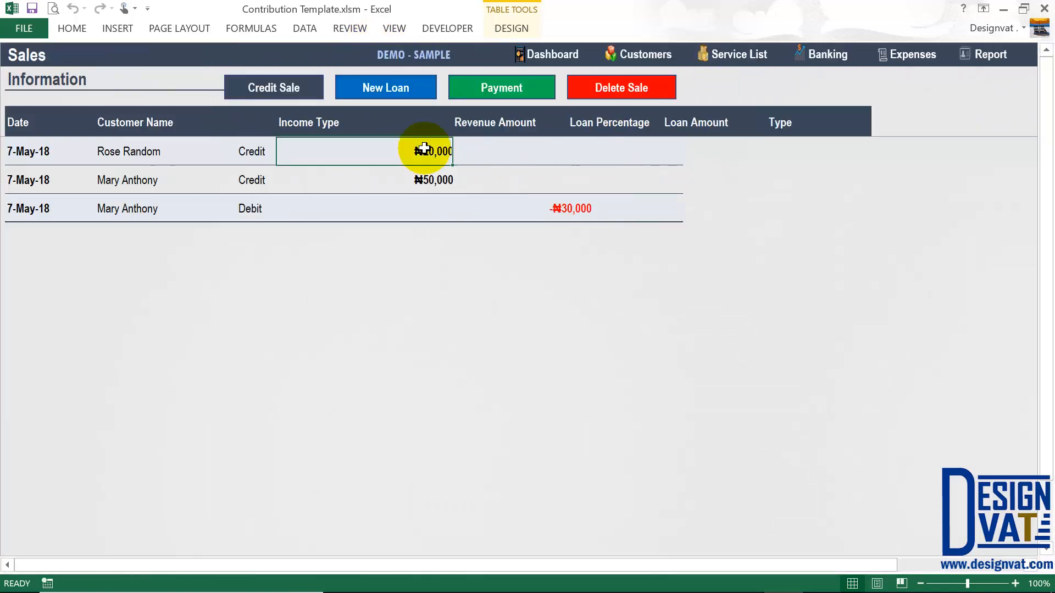
- Record a 2,000 payment from the first customer against her outstanding N2,000 balance
click(501, 90)
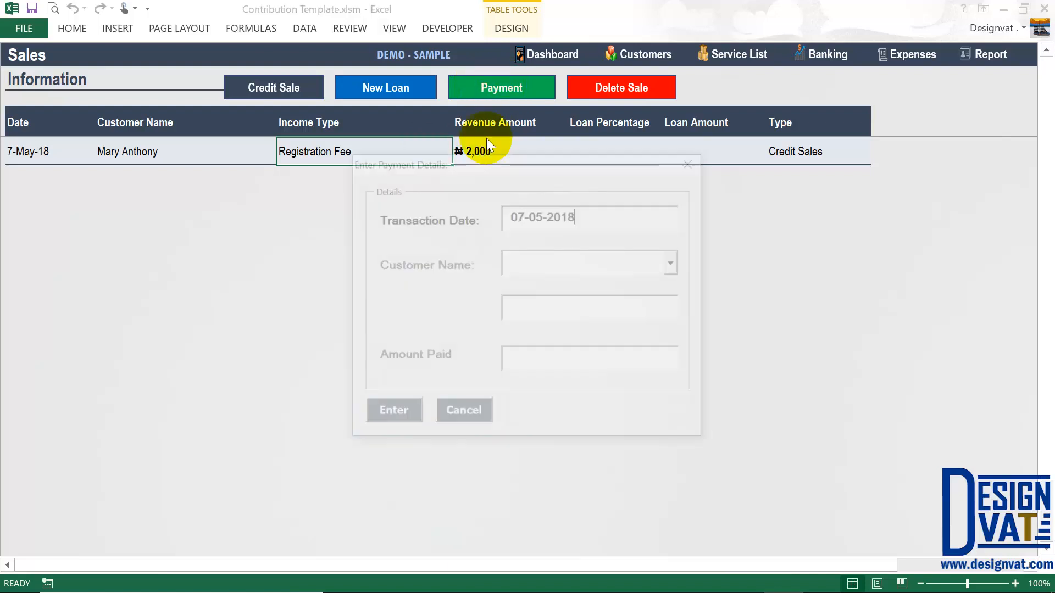
drag(588, 219, 497, 218)
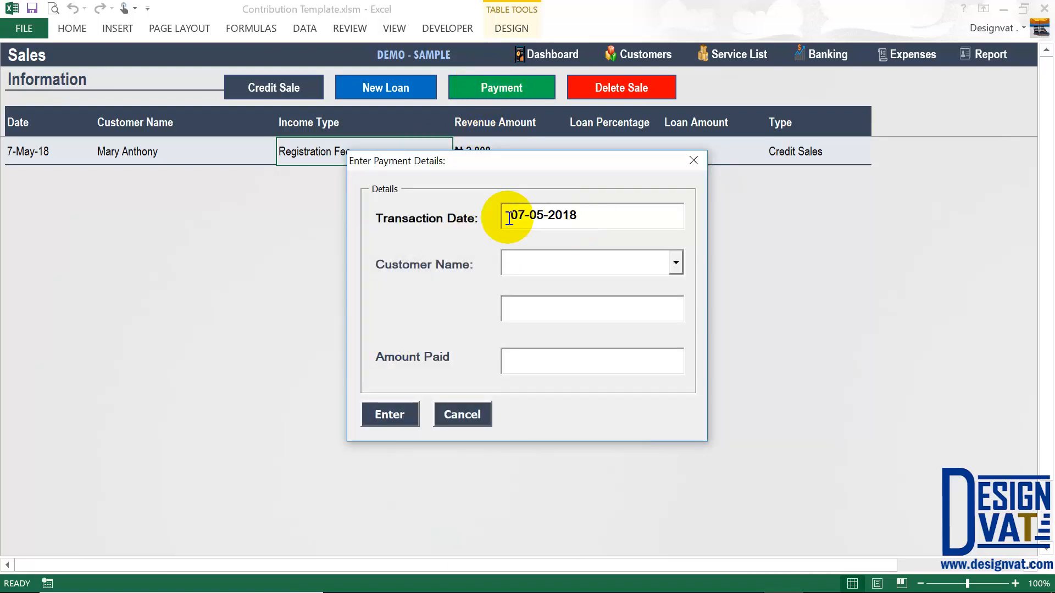
click(675, 263)
click(535, 284)
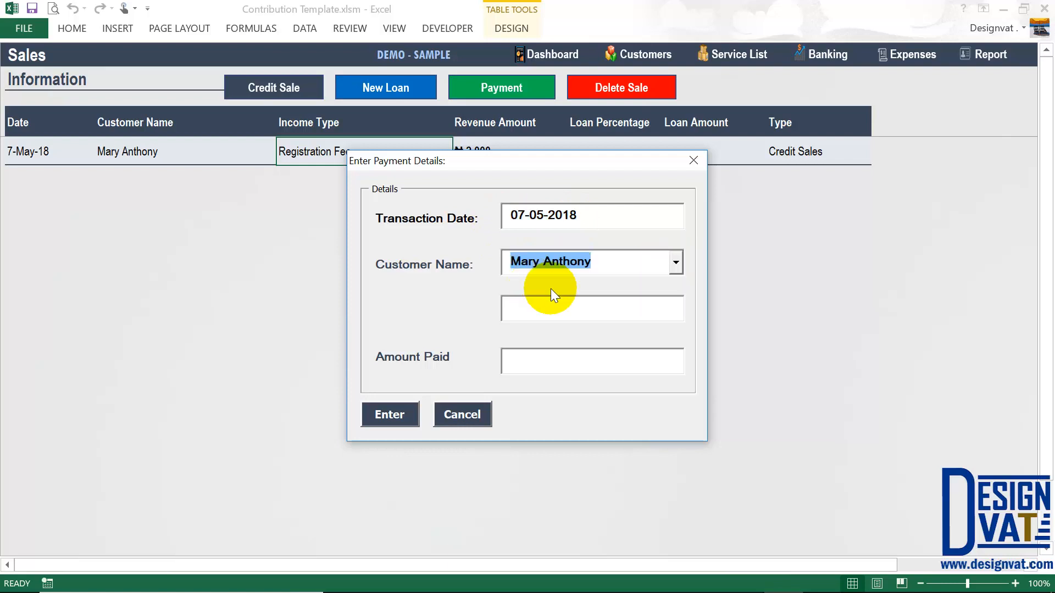
drag(642, 306, 510, 306)
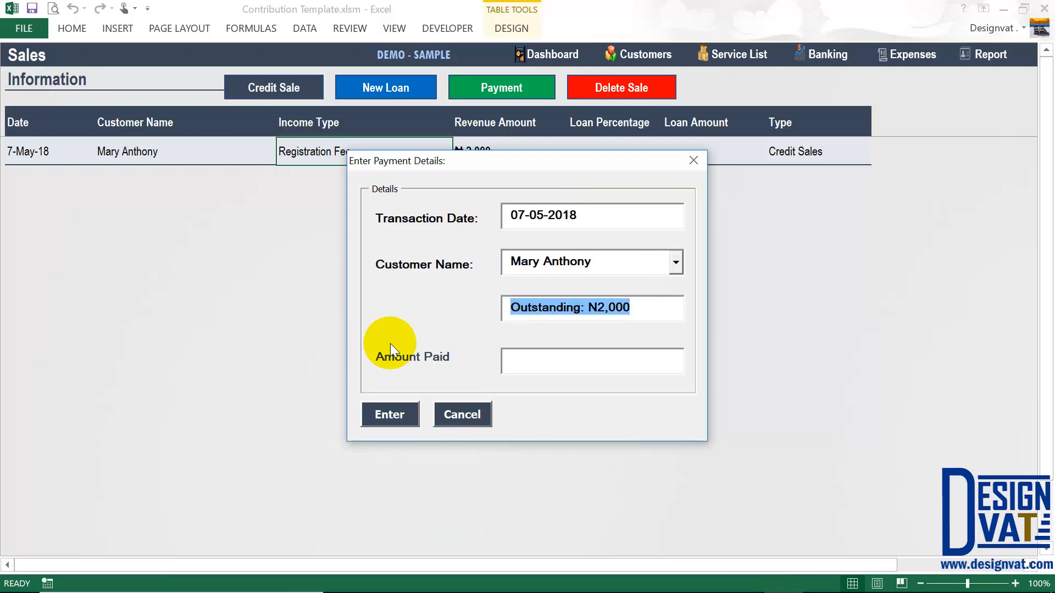
click(635, 307)
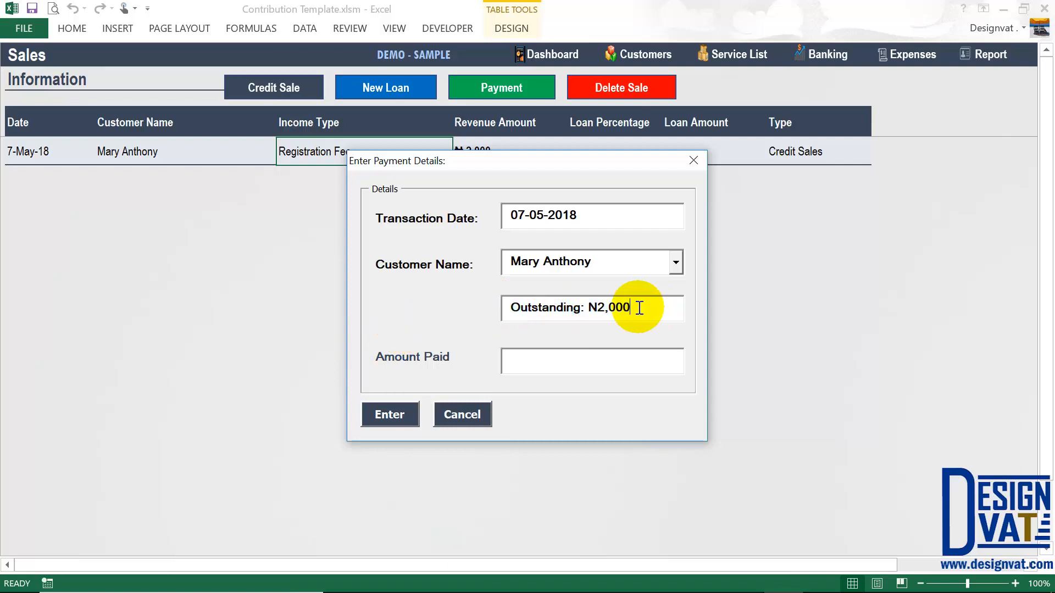
click(546, 361)
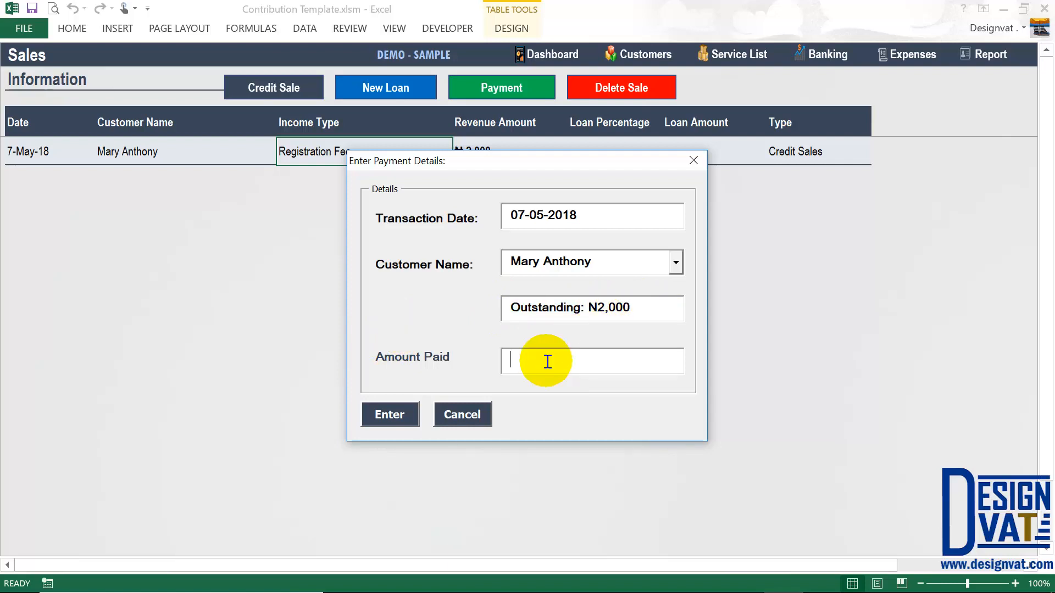
text(2000)
click(387, 411)
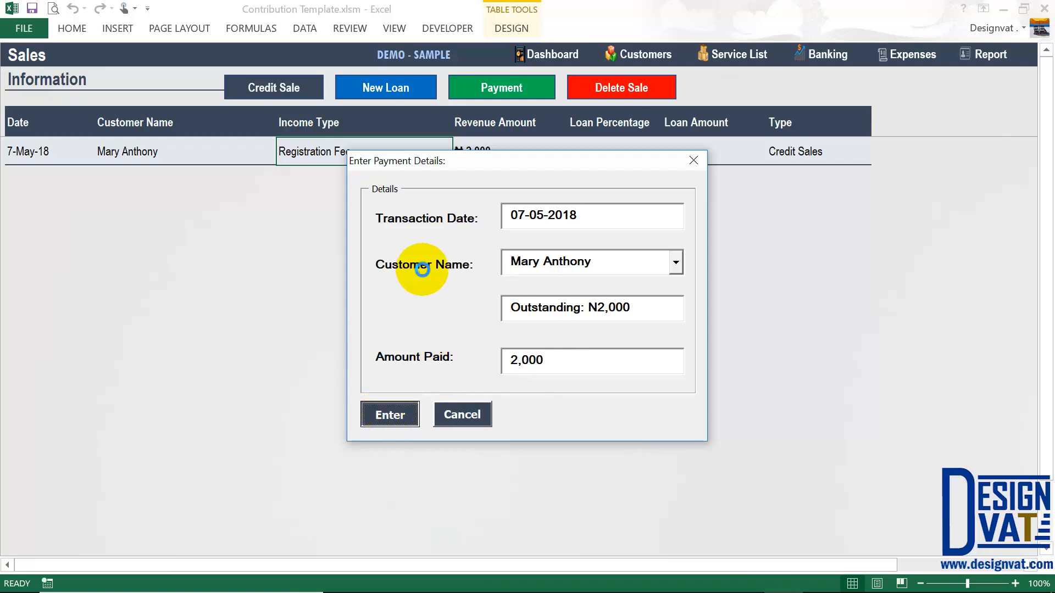
click(523, 350)
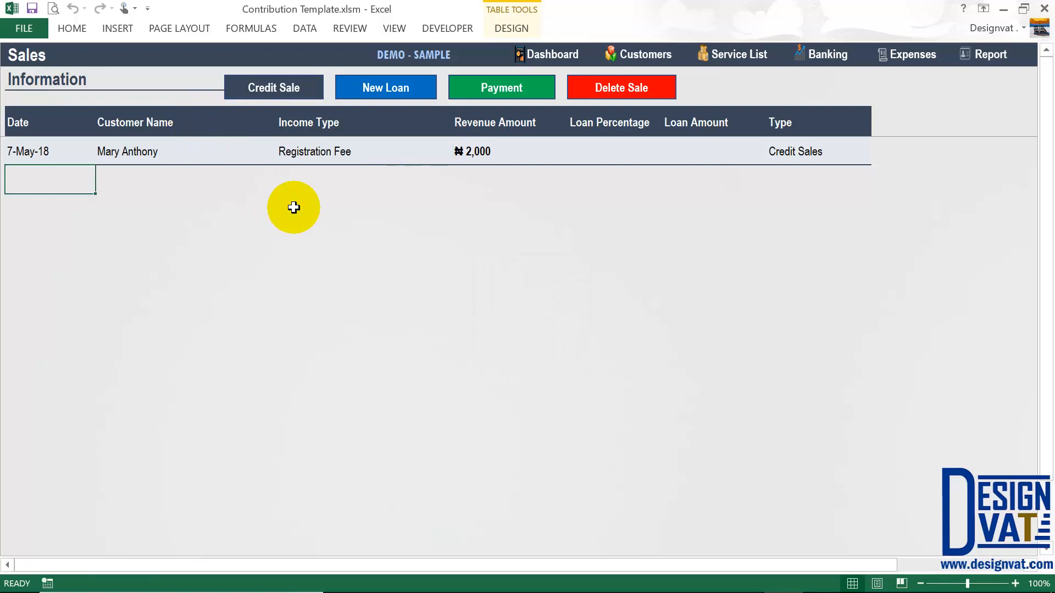
- Compare the new Payment row's transaction type with the original credit sale's
click(148, 180)
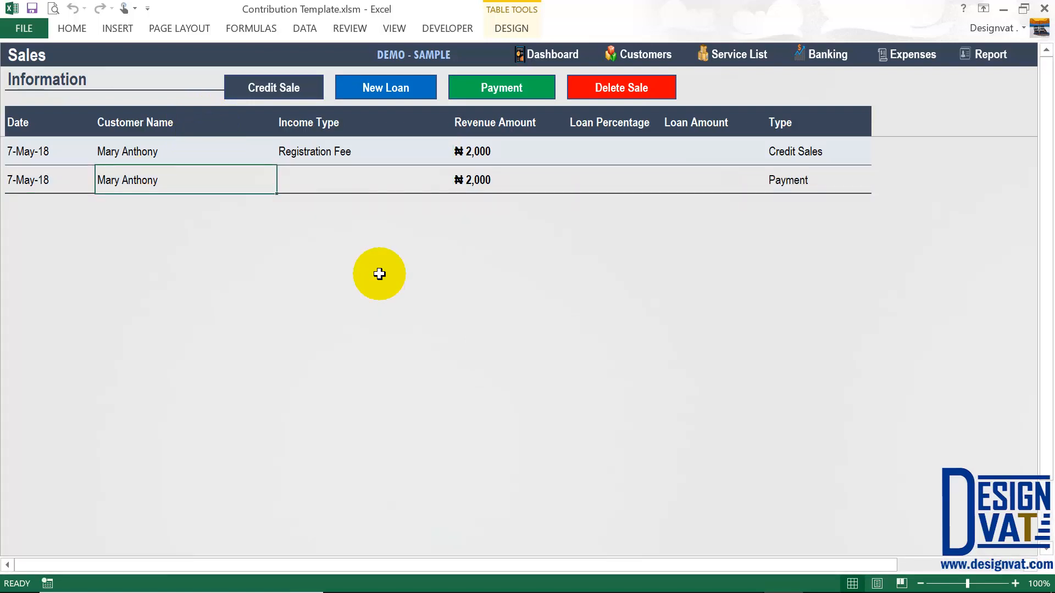
click(805, 180)
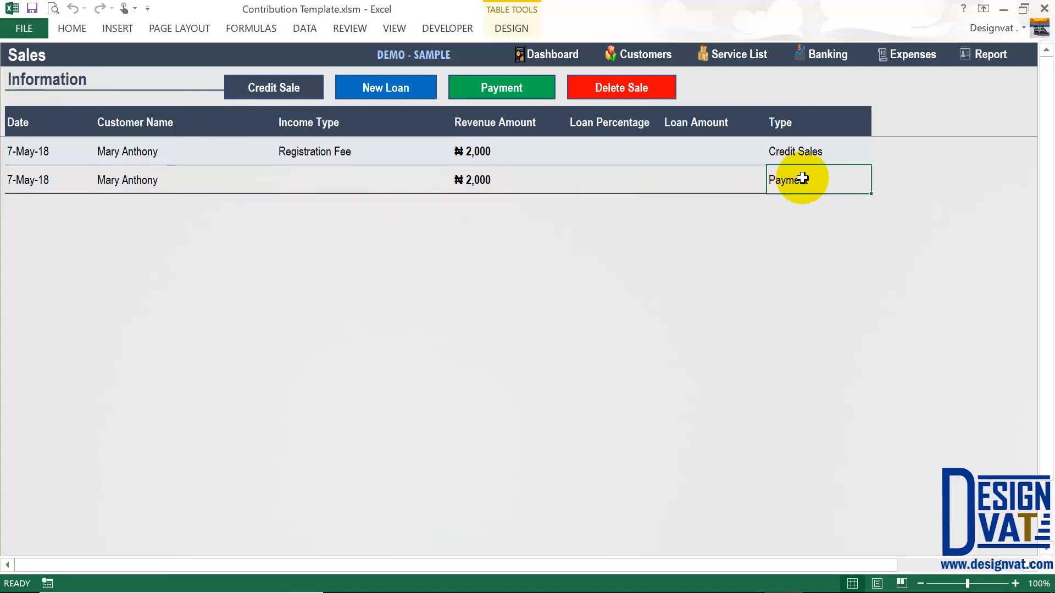
click(808, 151)
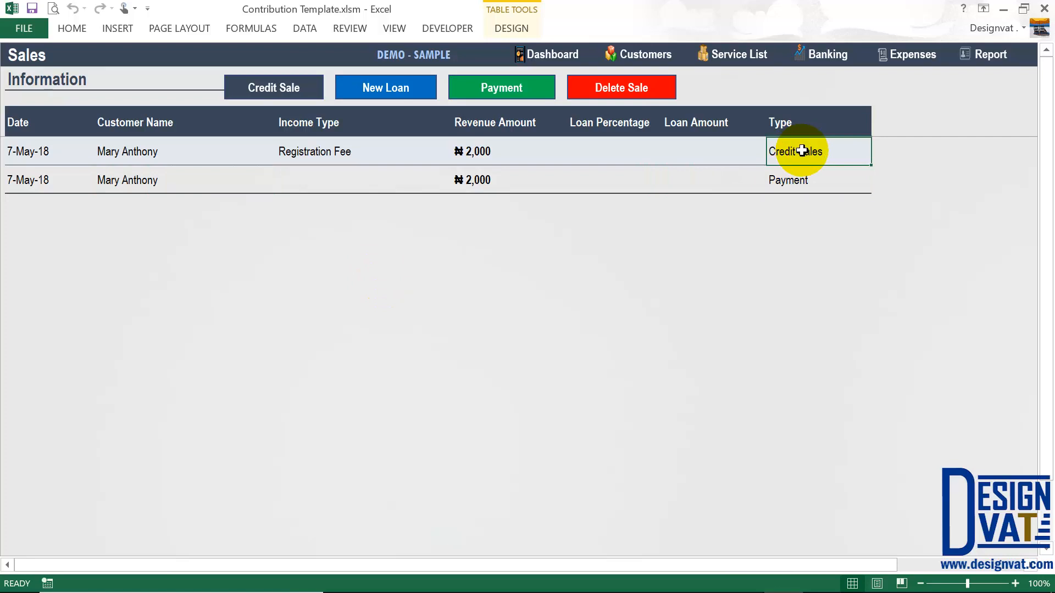
click(646, 56)
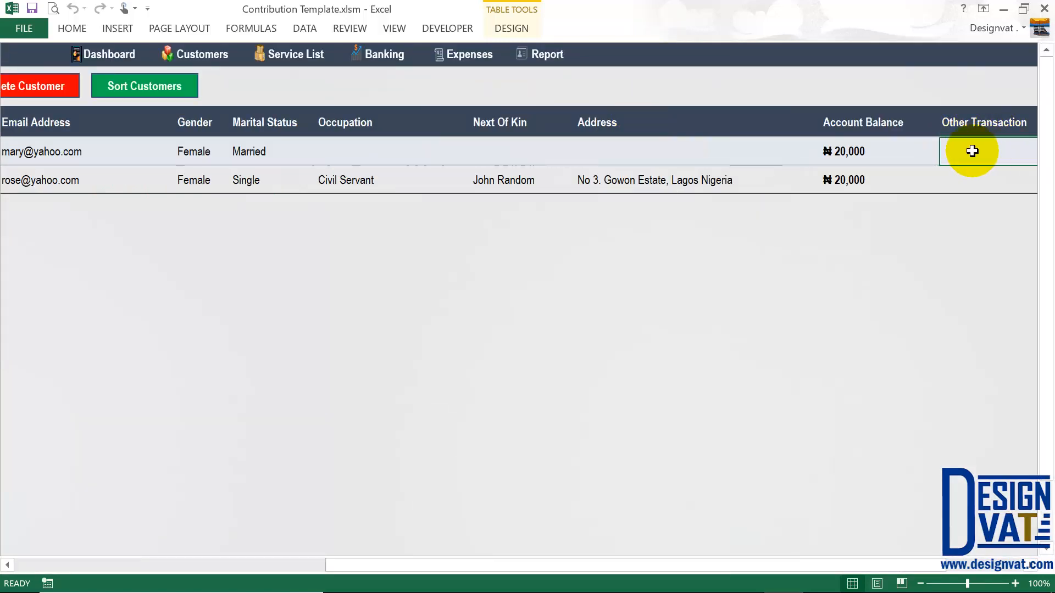
drag(976, 125, 975, 180)
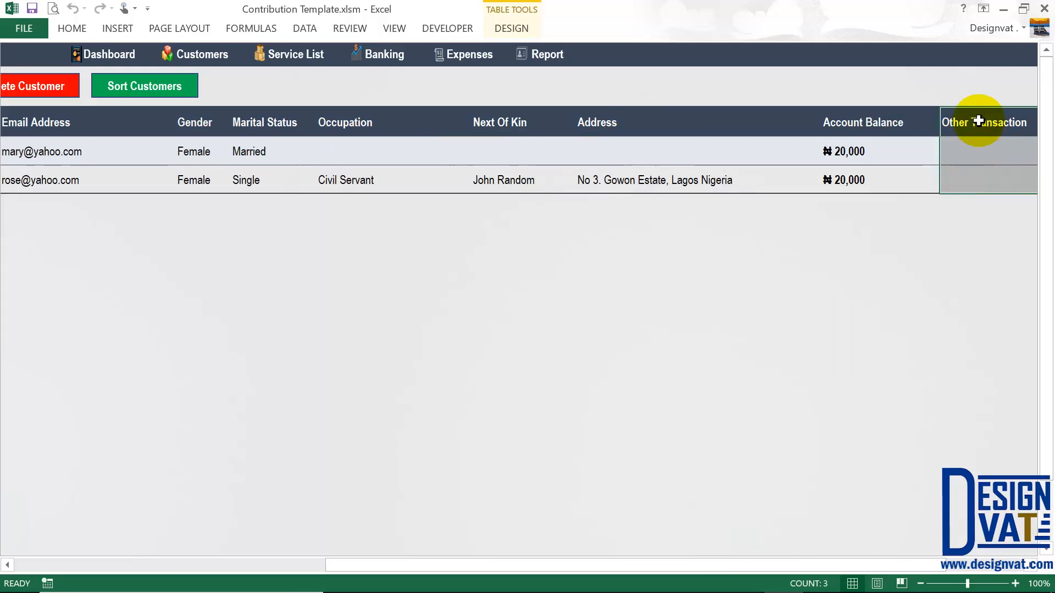
click(961, 124)
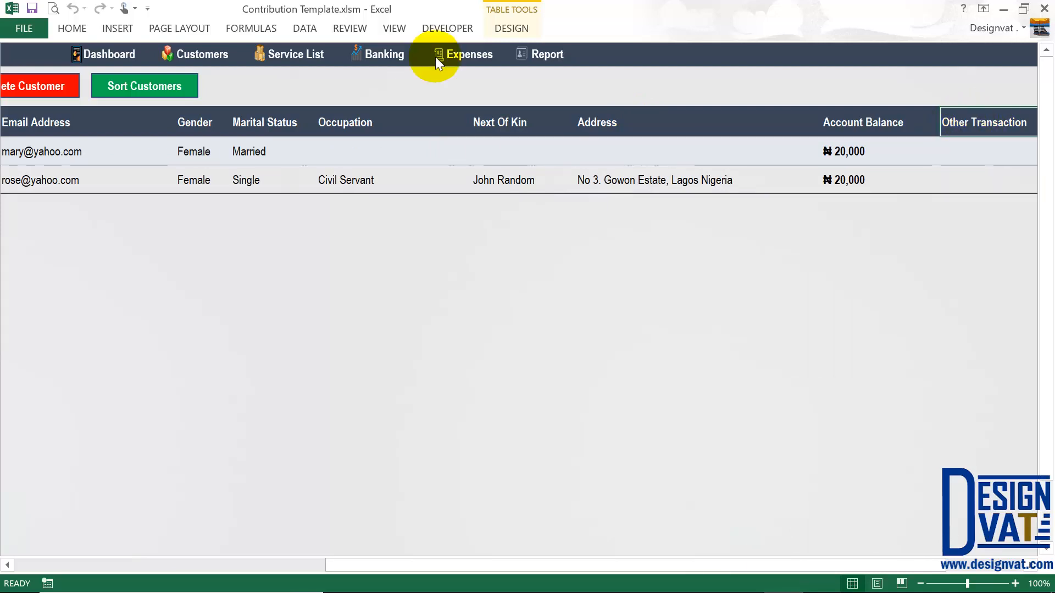
click(388, 56)
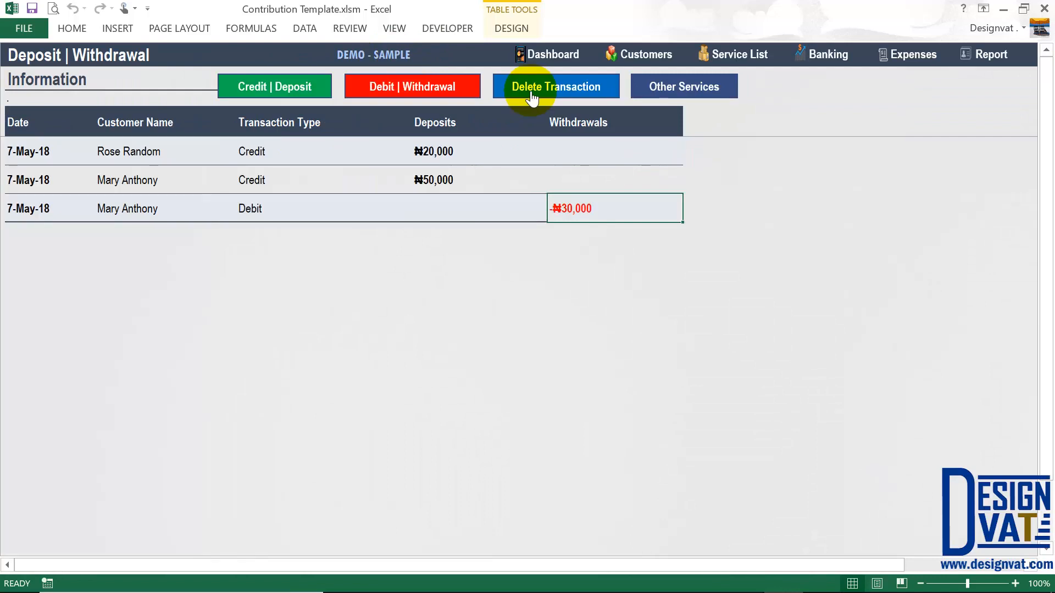
click(716, 83)
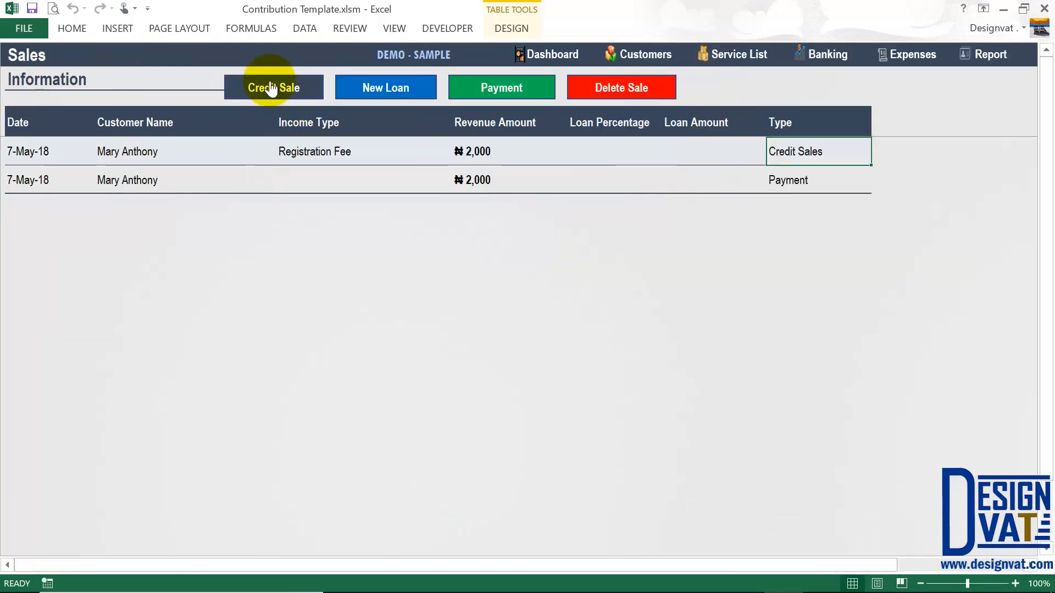
- Record a 2,000 Registration Fee credit sale for the second customer and confirm it
click(270, 90)
drag(569, 223, 420, 218)
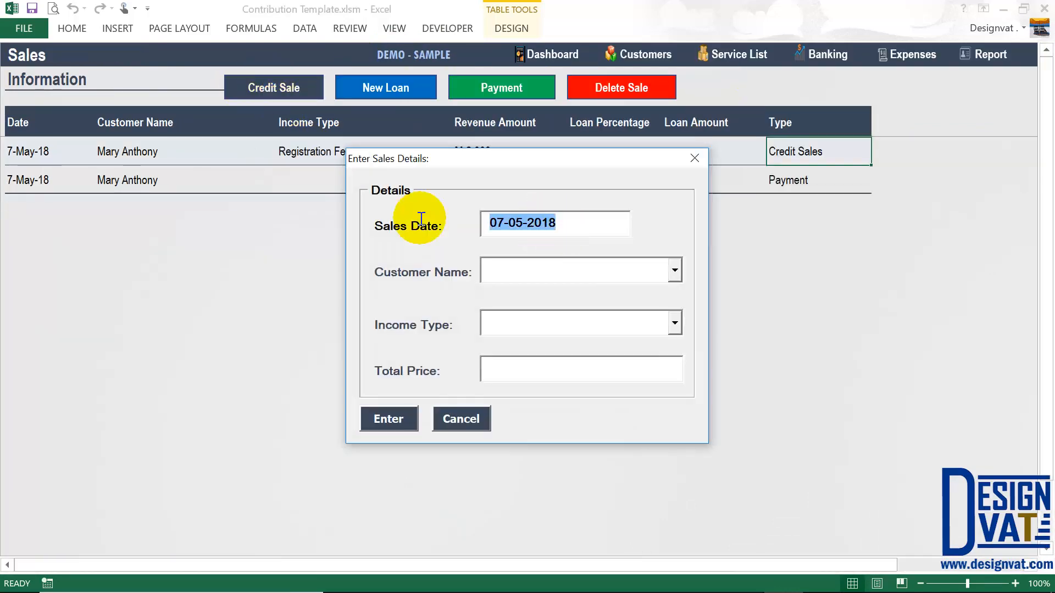
click(675, 269)
click(553, 308)
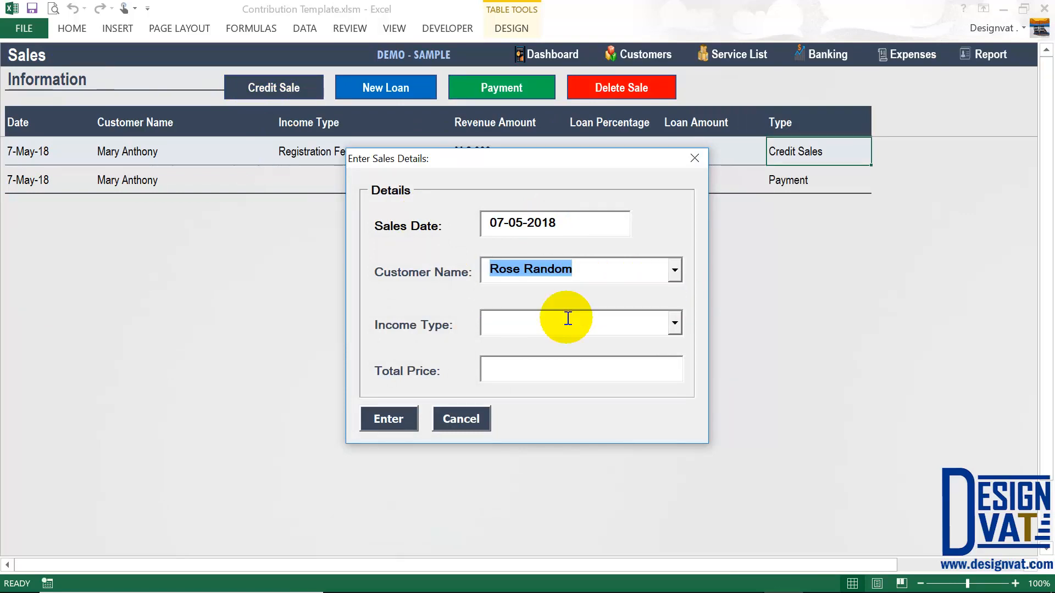
click(675, 323)
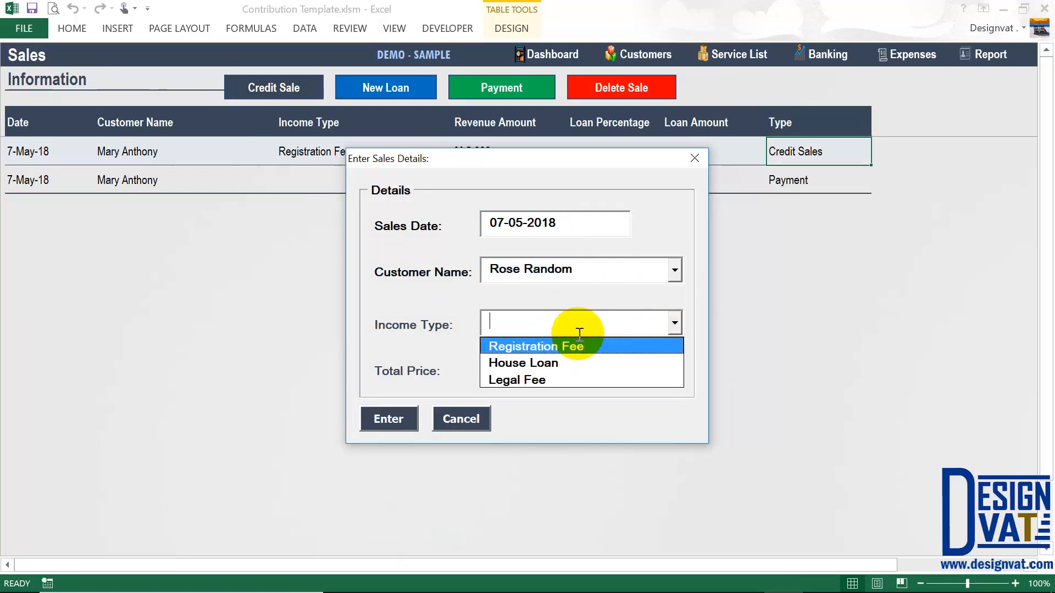
text(Registration Fee)
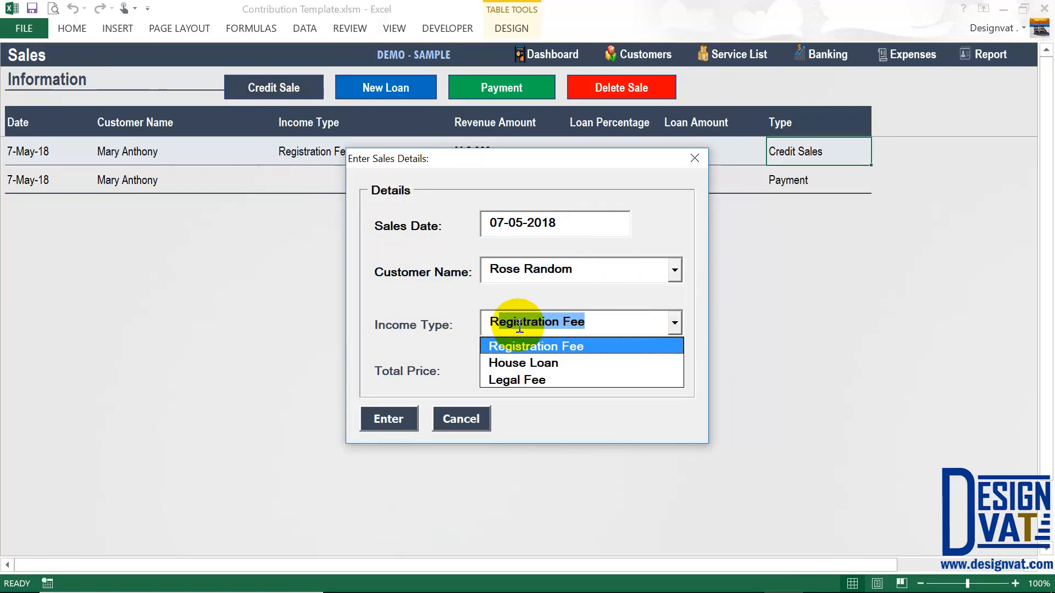
key(Tab)
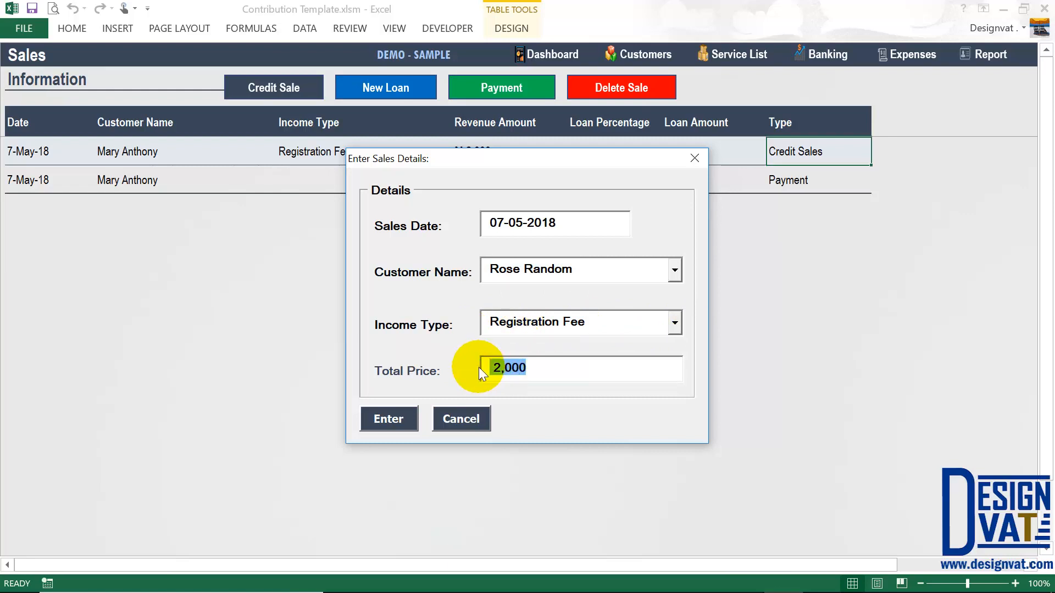
click(505, 367)
drag(528, 364, 483, 365)
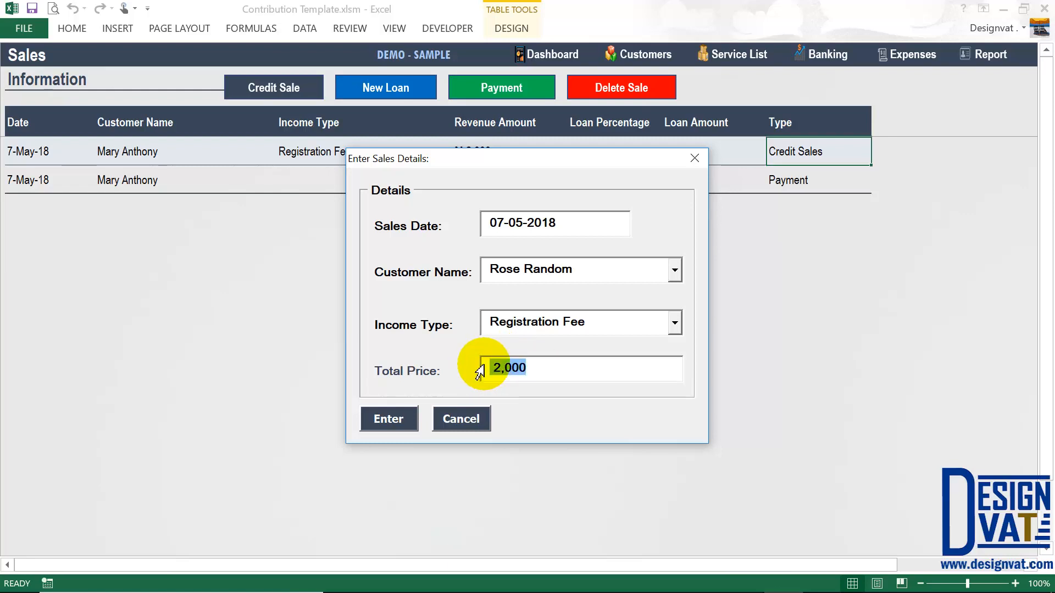
click(398, 418)
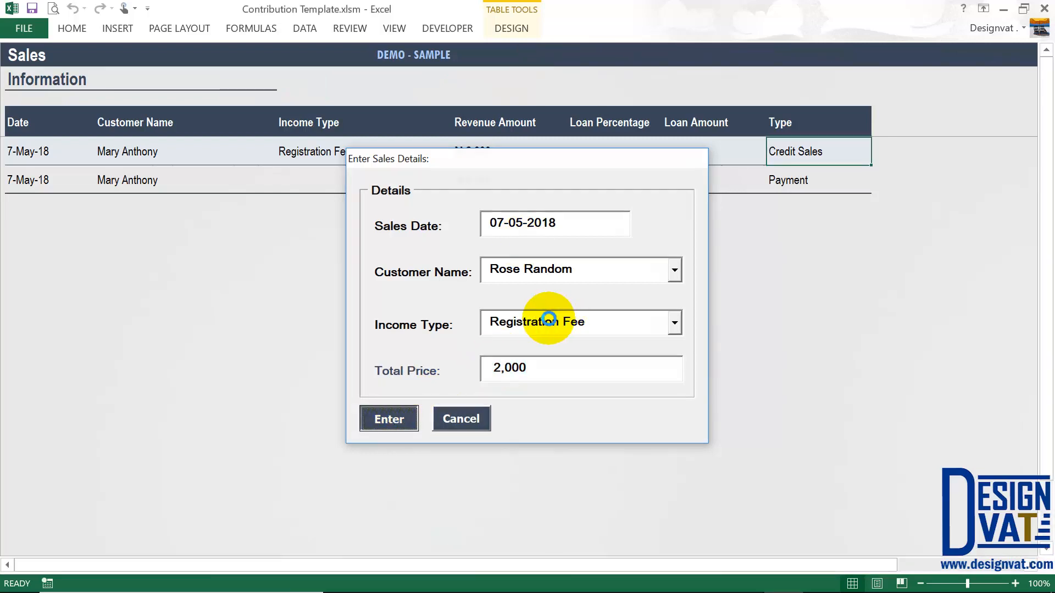
click(531, 356)
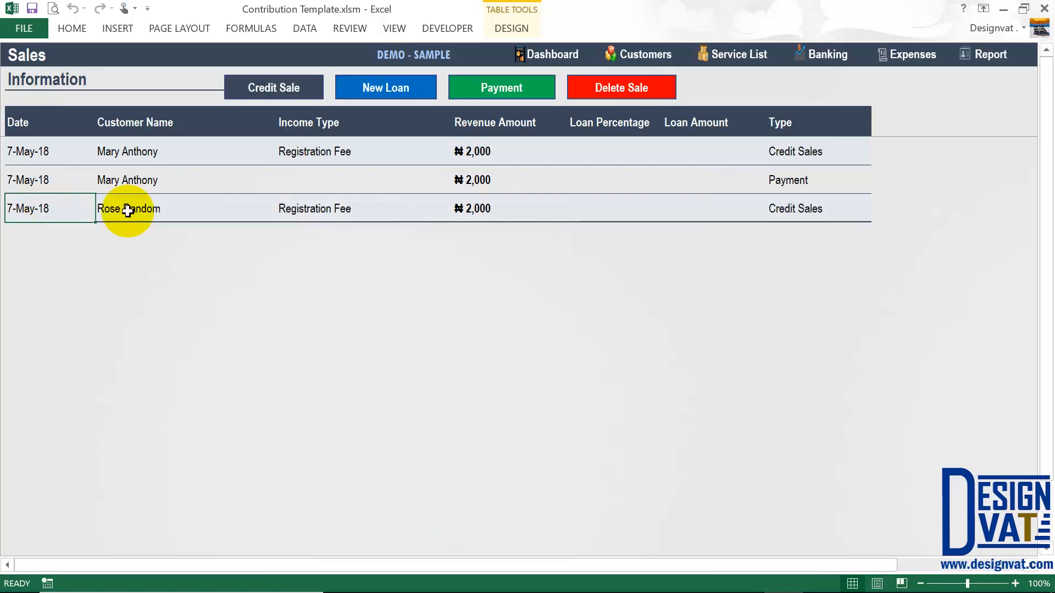
- Check the new sale row's customer entry and transaction type
click(182, 217)
click(813, 216)
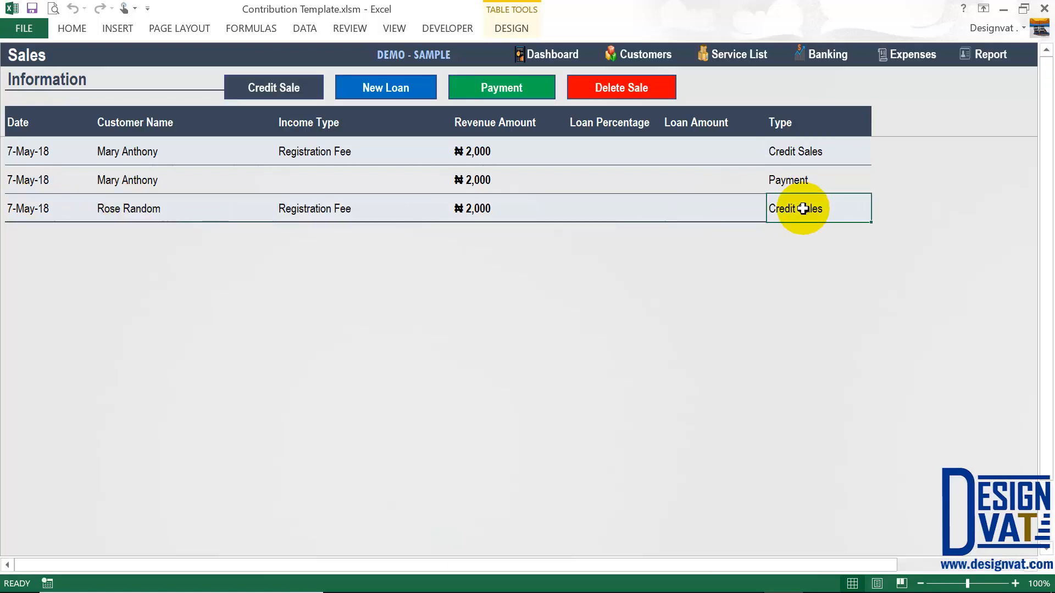
click(154, 209)
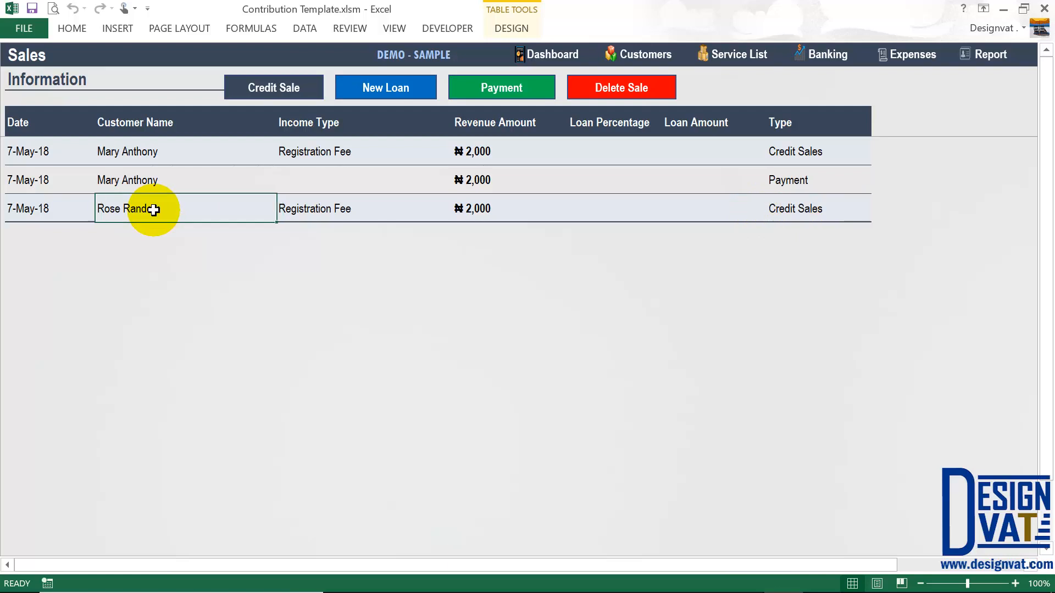
click(637, 53)
click(979, 180)
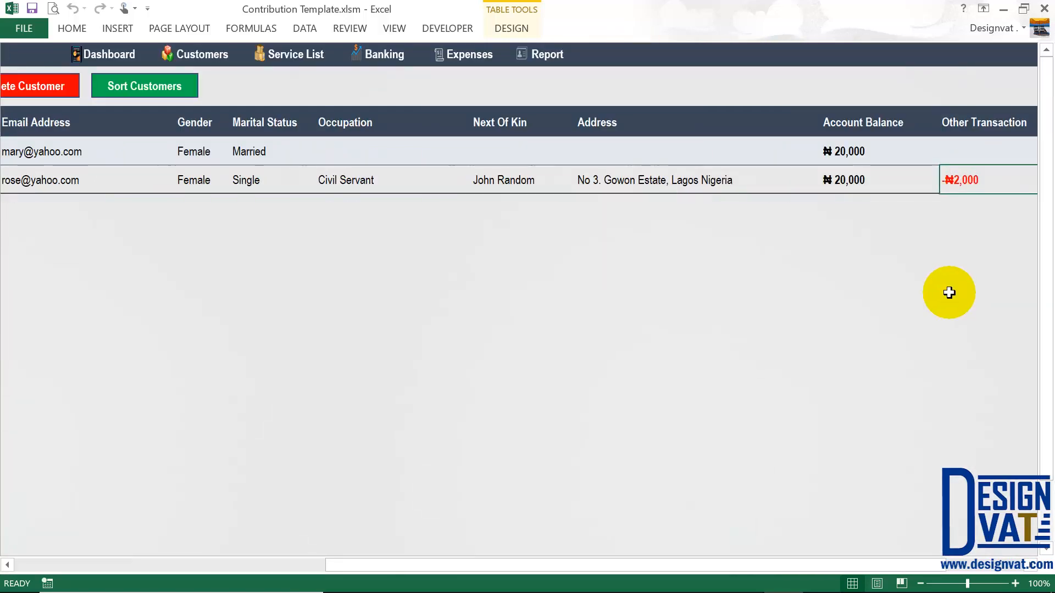
drag(967, 134, 965, 172)
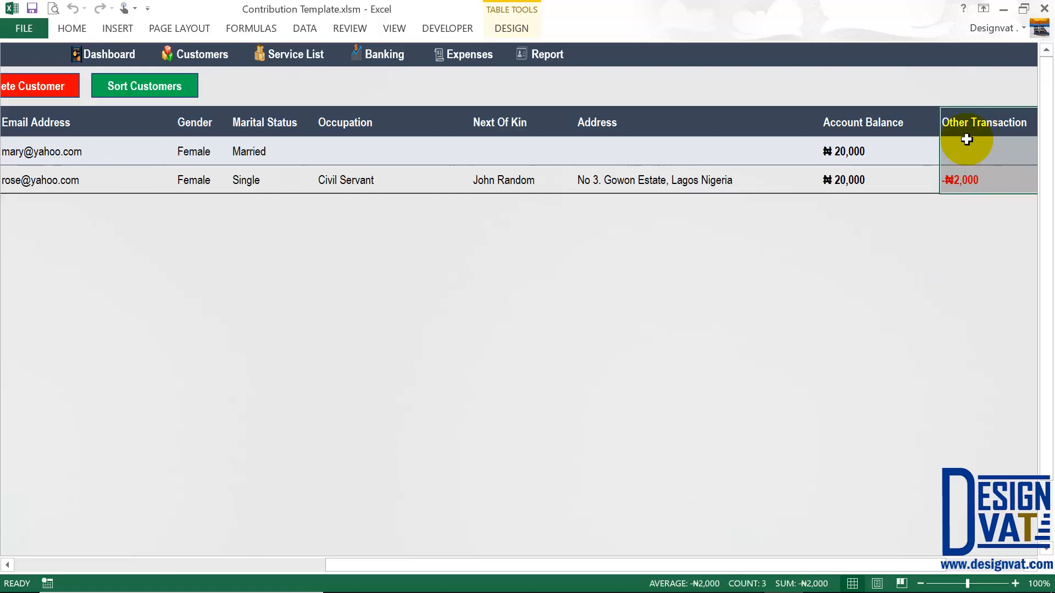
drag(880, 119, 879, 178)
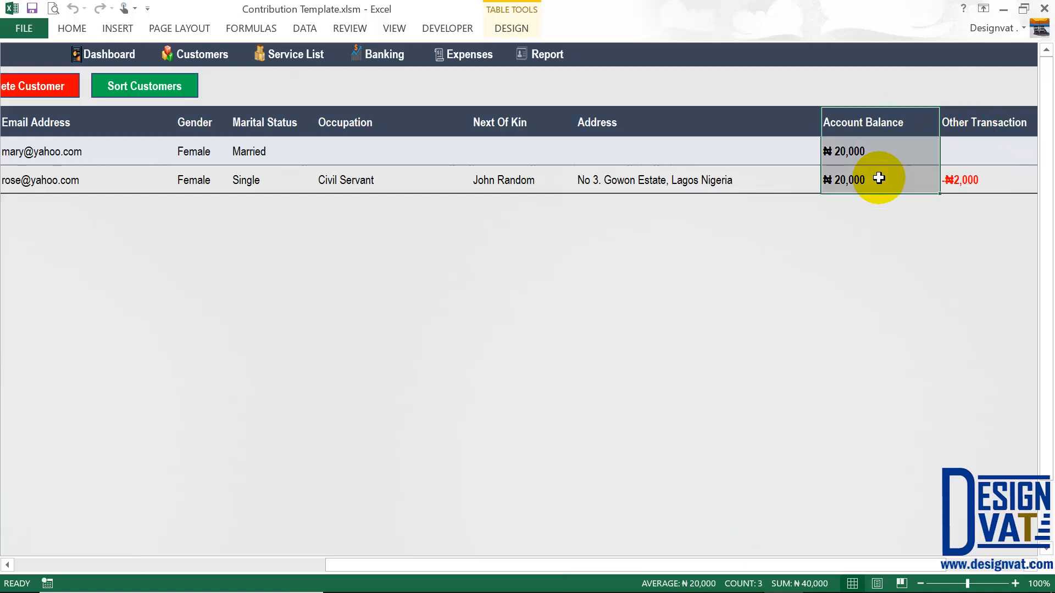
click(389, 55)
click(678, 86)
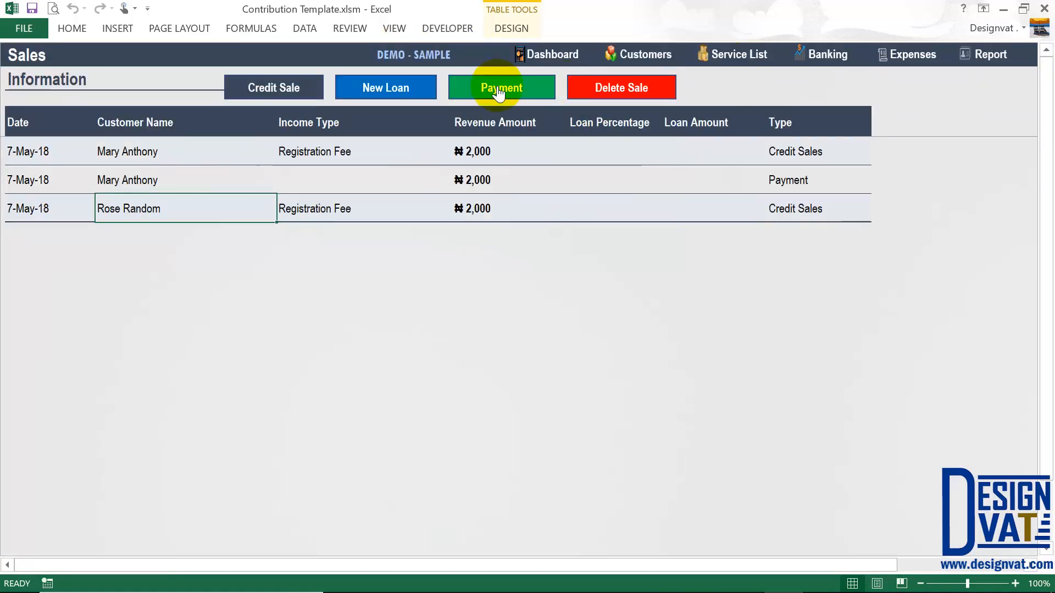
- In the Payment form, compare the second and first customers' outstanding balances
click(504, 90)
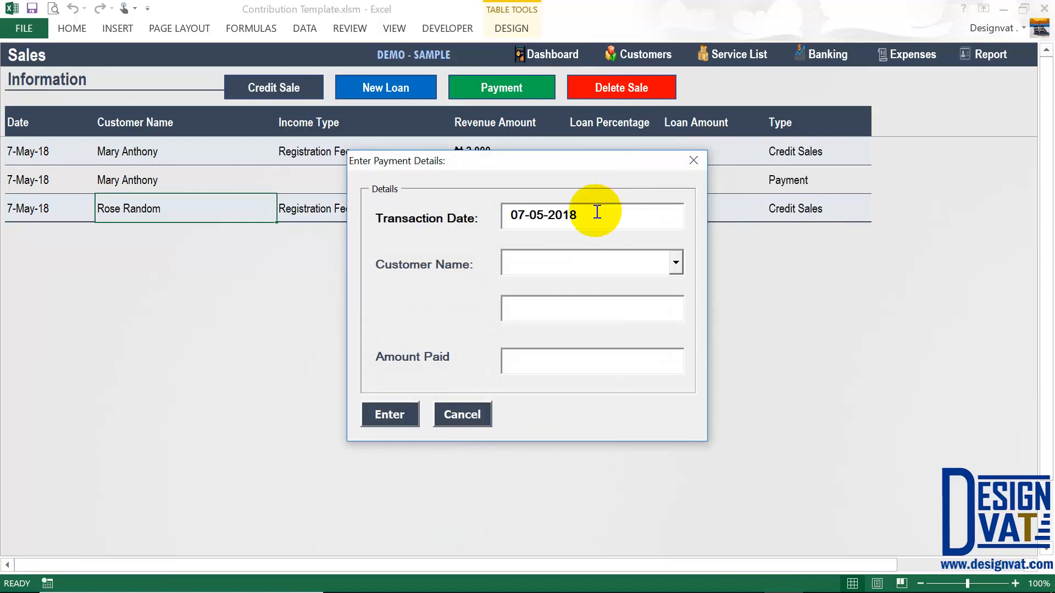
click(631, 265)
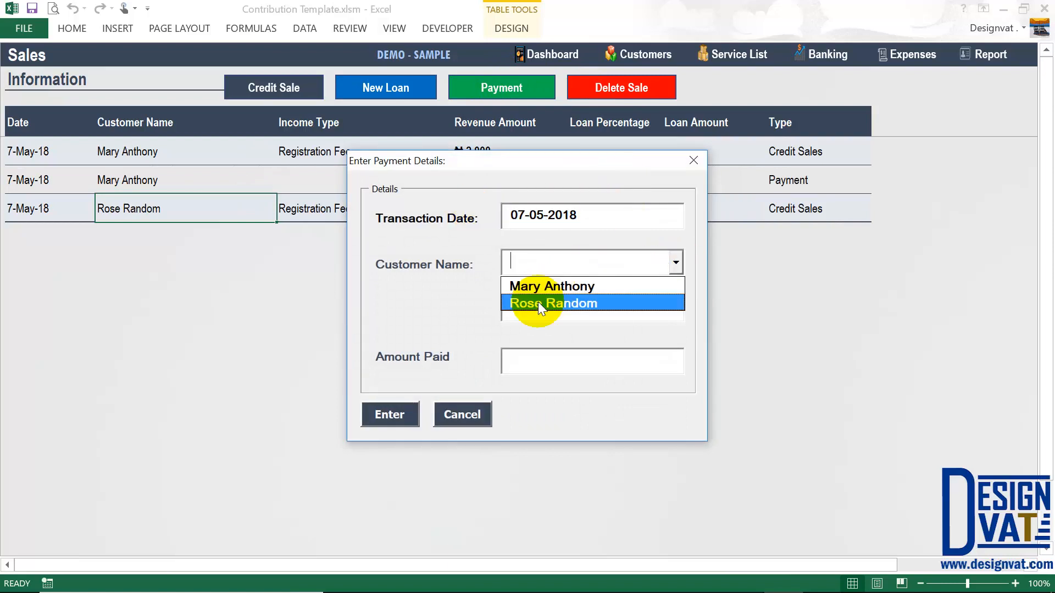
click(543, 303)
drag(637, 305, 456, 305)
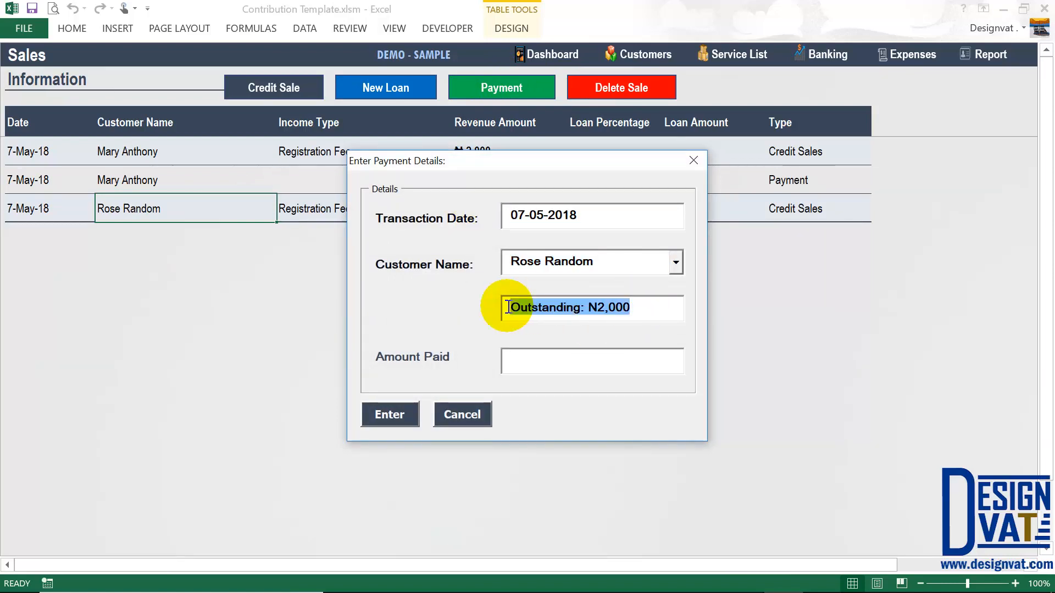
click(672, 267)
click(591, 286)
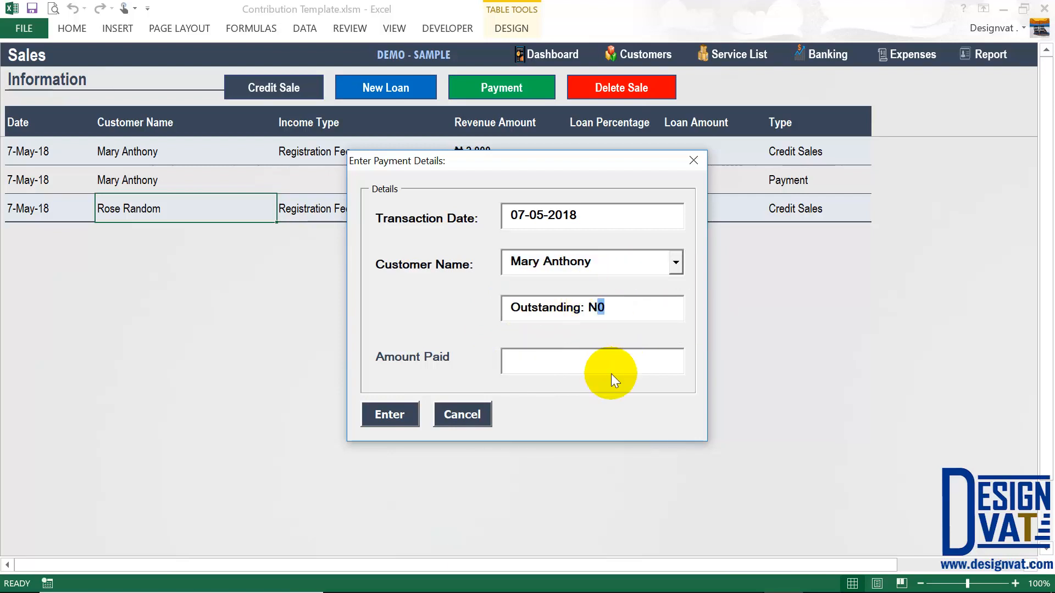
- Record a 2,000 payment from the second customer and confirm Payment Added
click(676, 263)
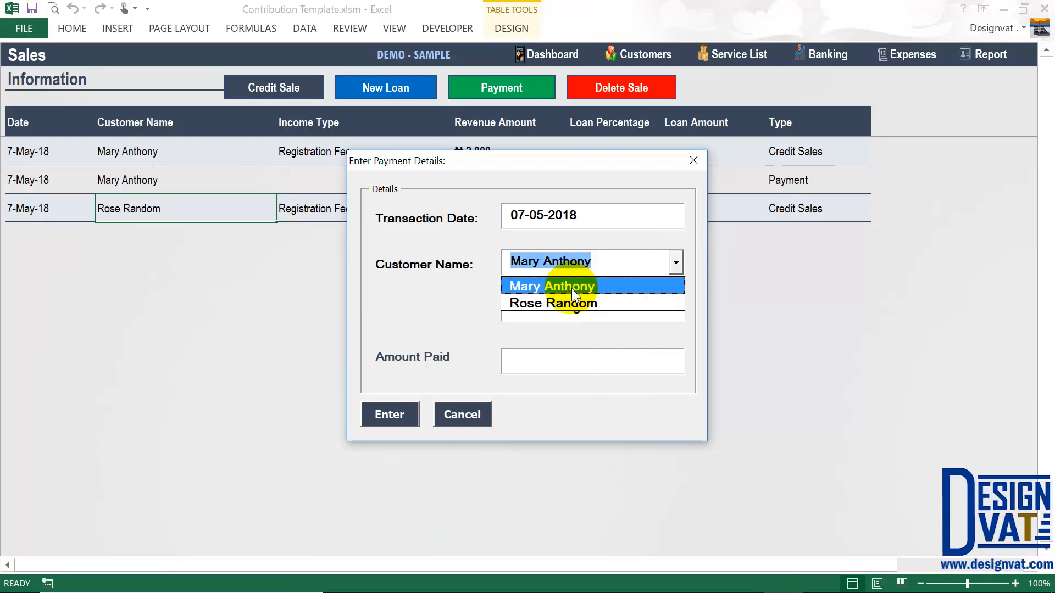
click(547, 300)
click(547, 367)
text(2000)
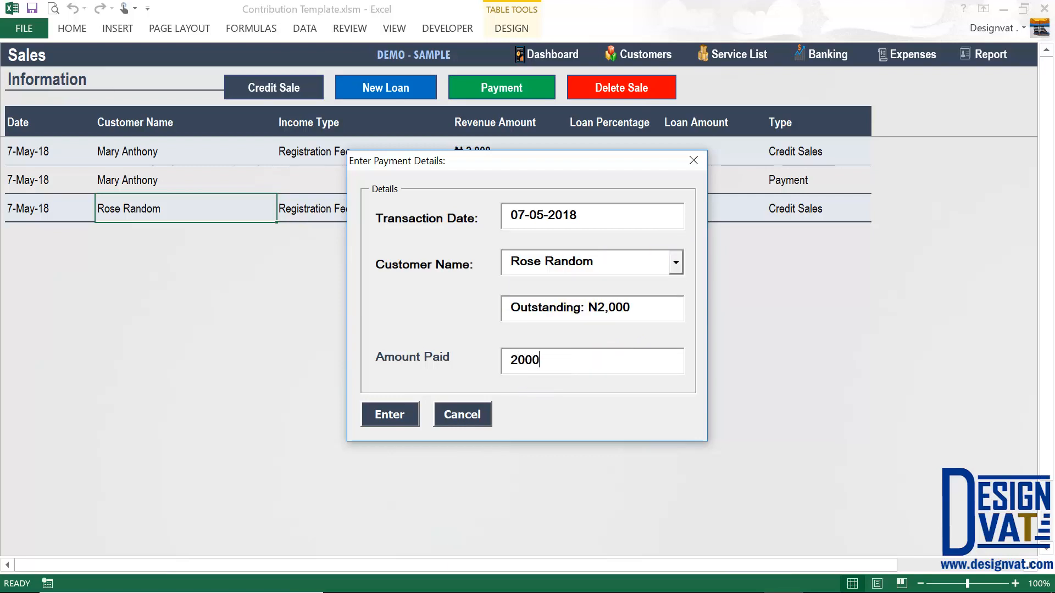
click(391, 414)
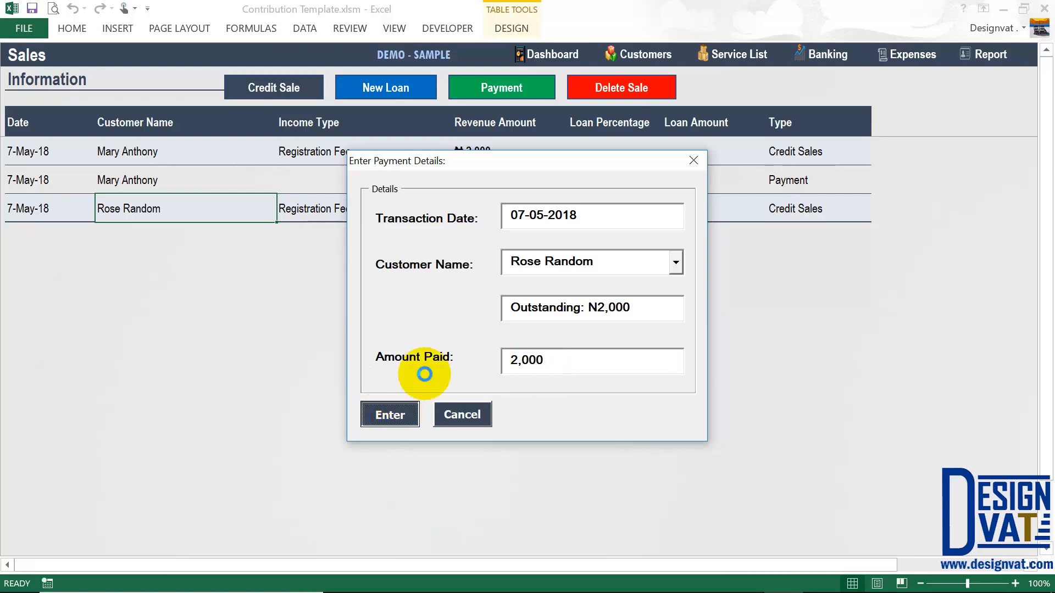
click(541, 354)
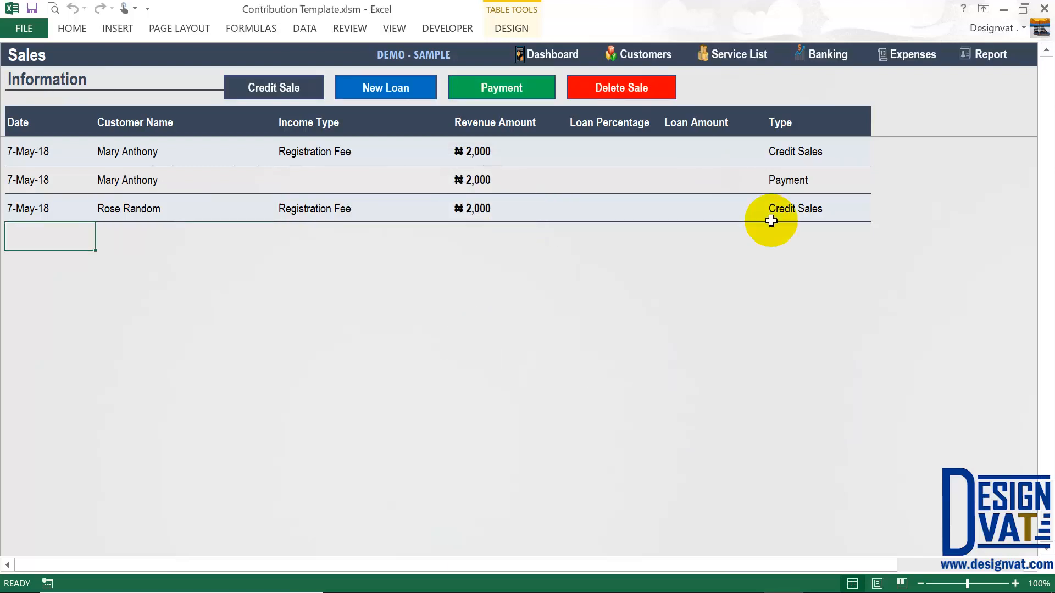
click(341, 208)
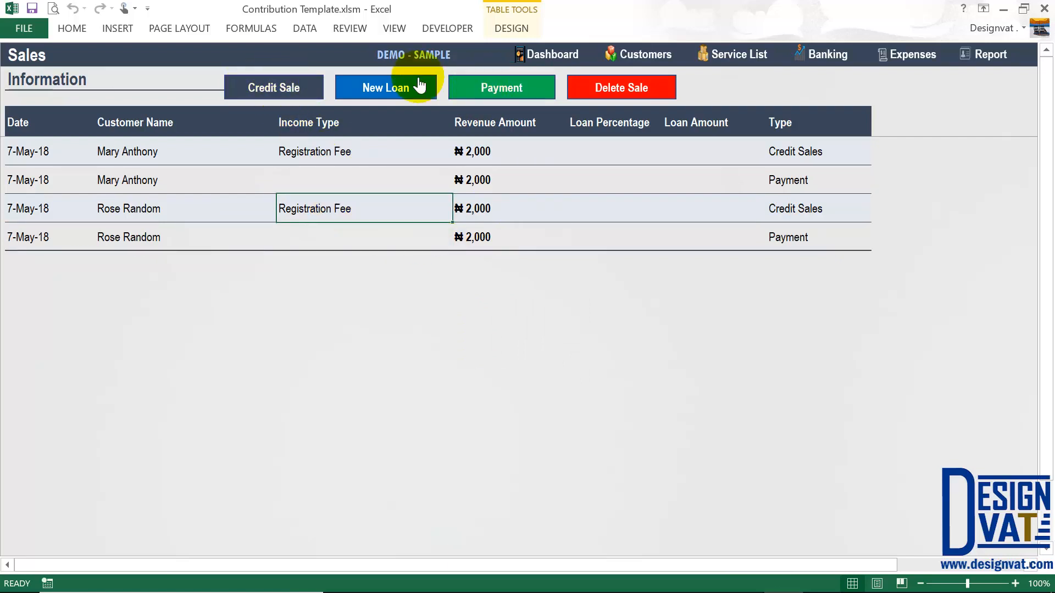
- Start a new loan with House Loan as the loan type and 0.1 interest
click(376, 86)
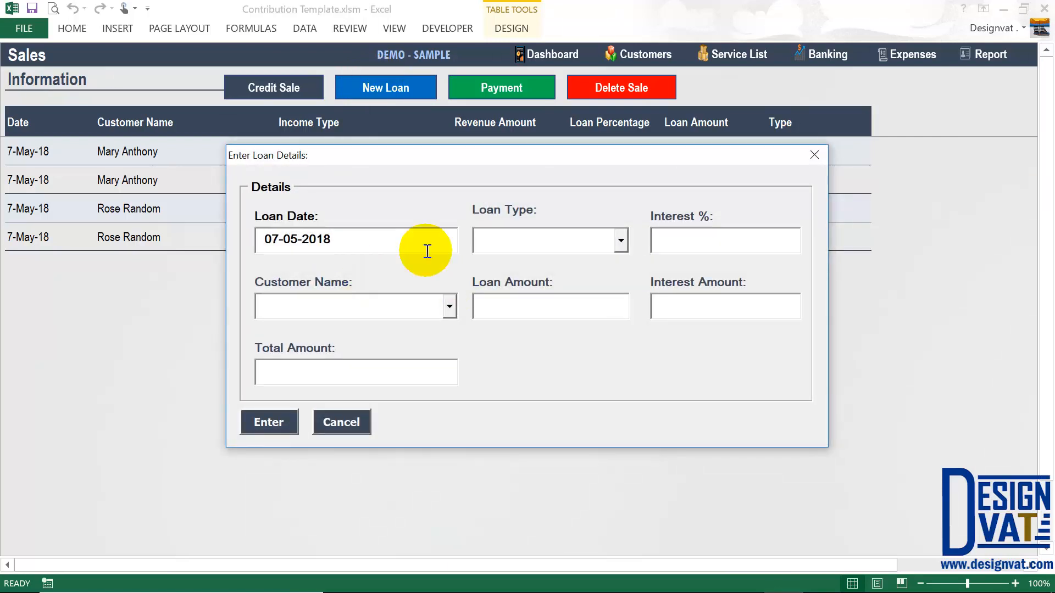
drag(361, 246, 299, 257)
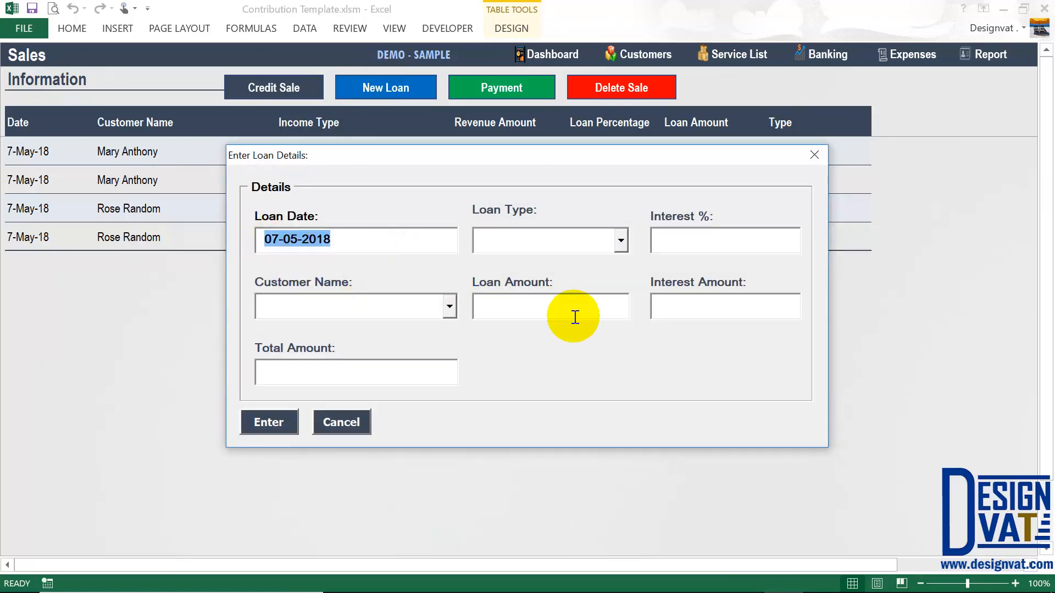
click(526, 247)
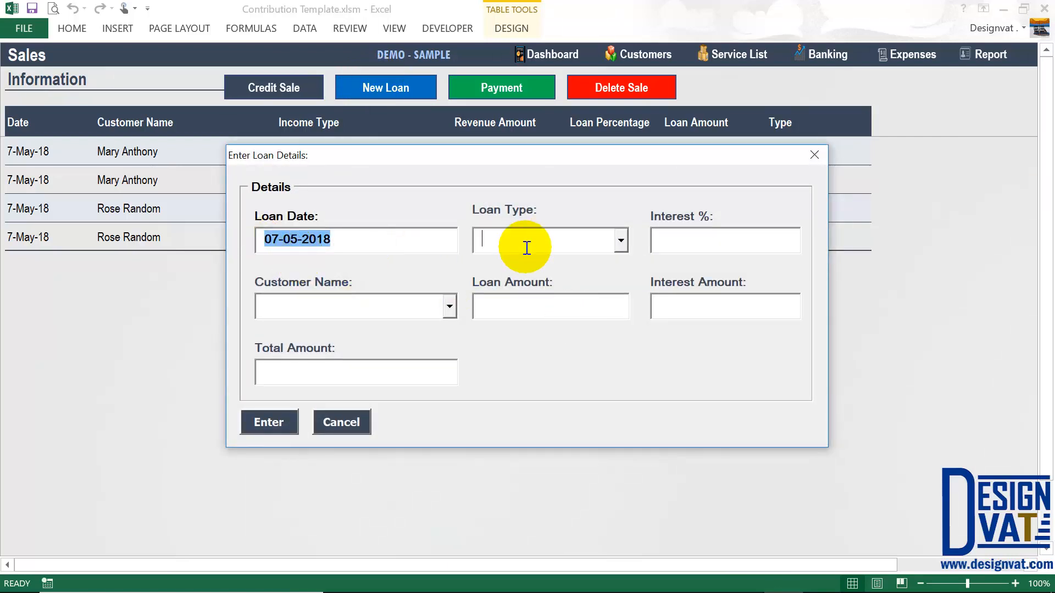
click(620, 242)
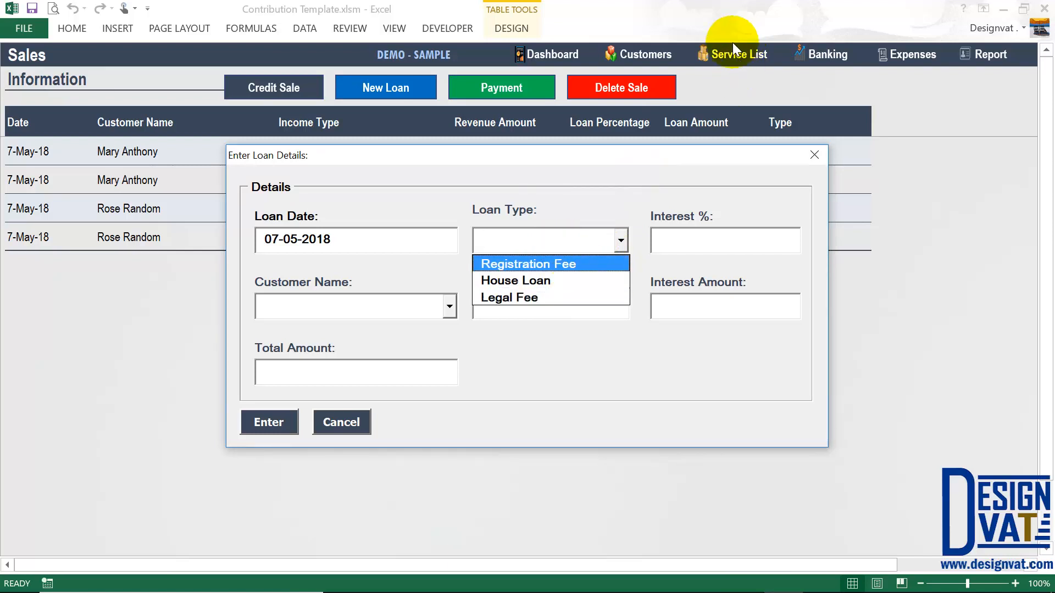
text(House Loan)
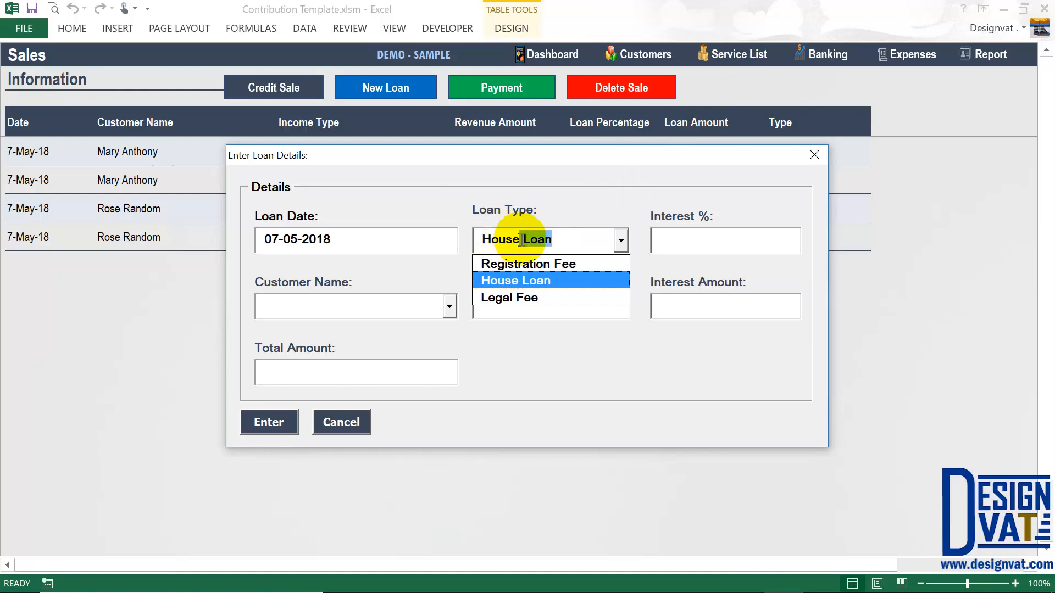
click(476, 239)
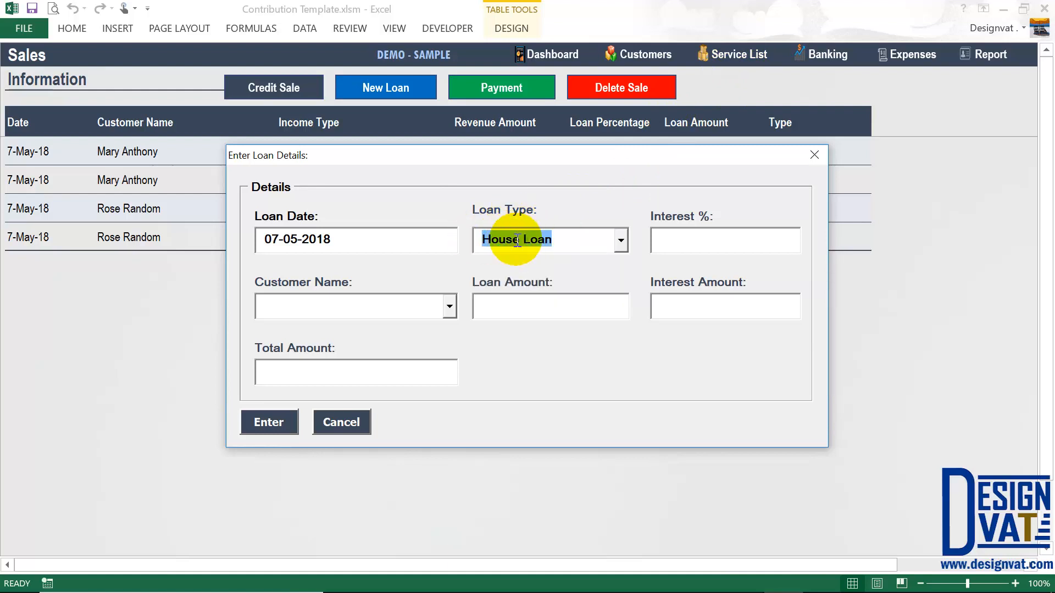
key(Tab)
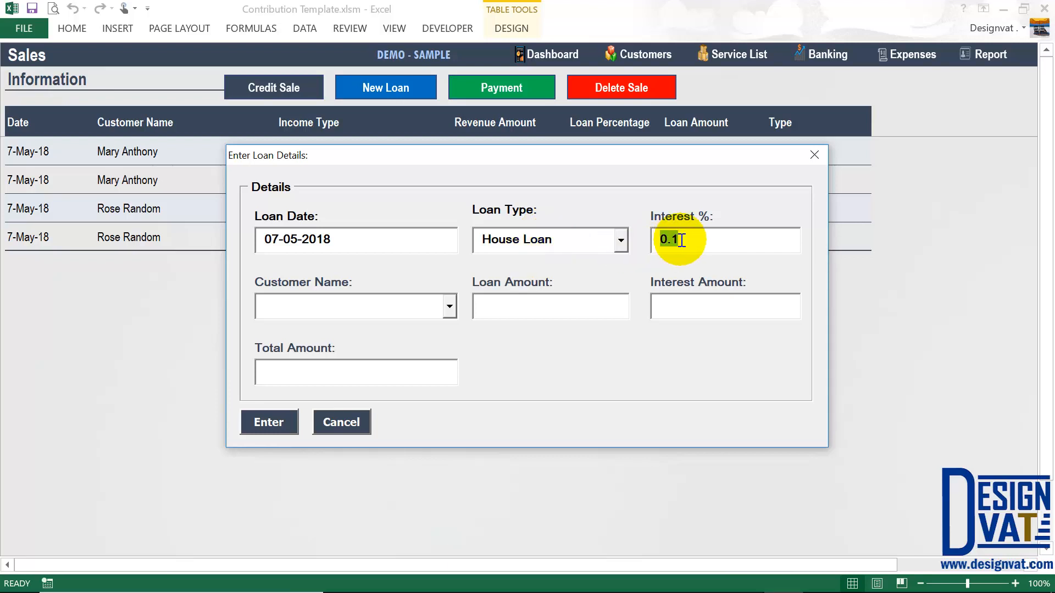
drag(682, 240, 657, 240)
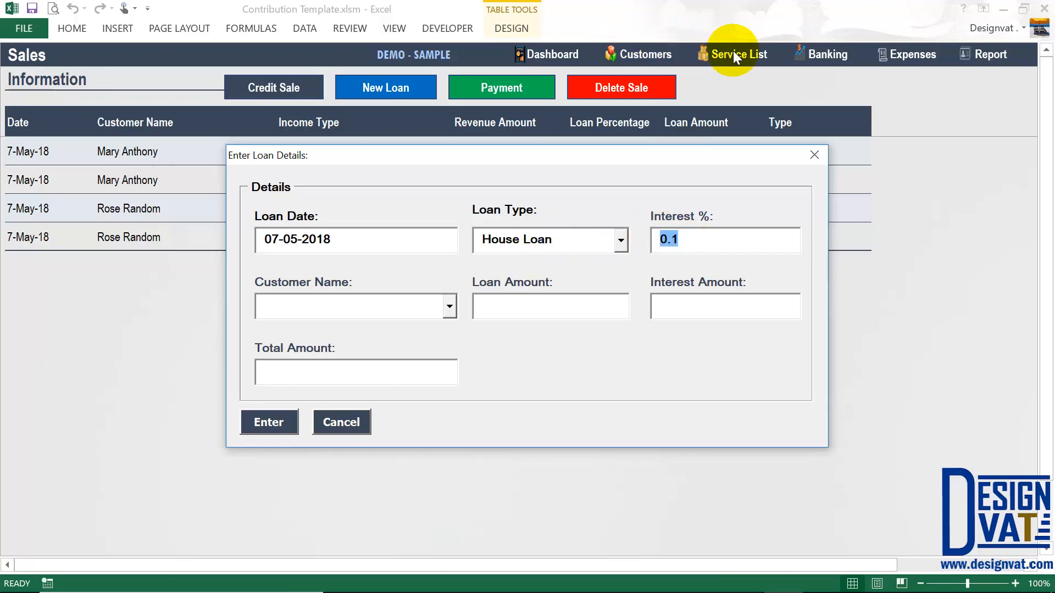
key(shift+Tab)
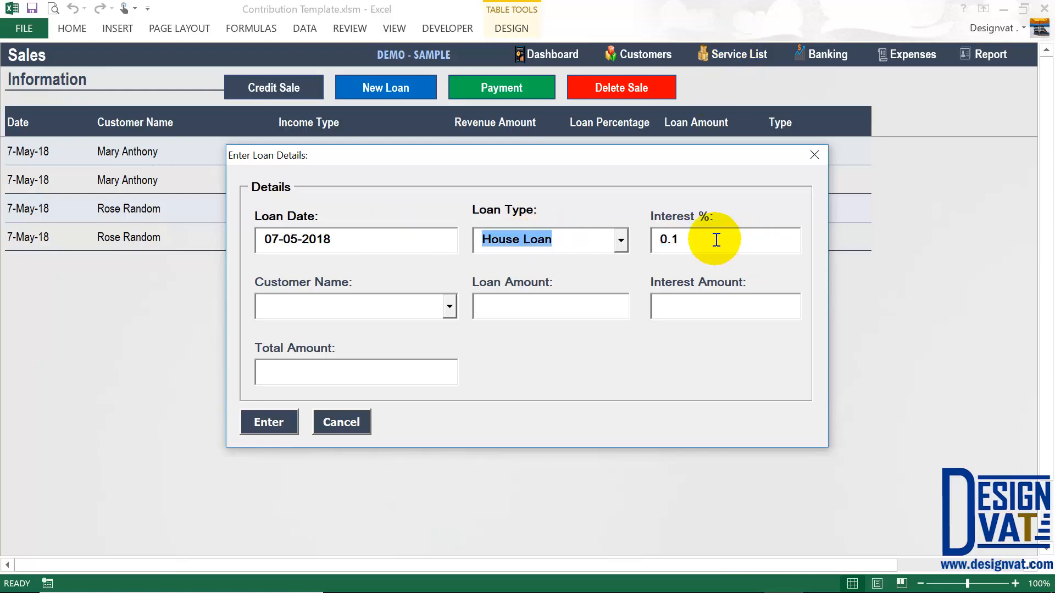
key(Tab)
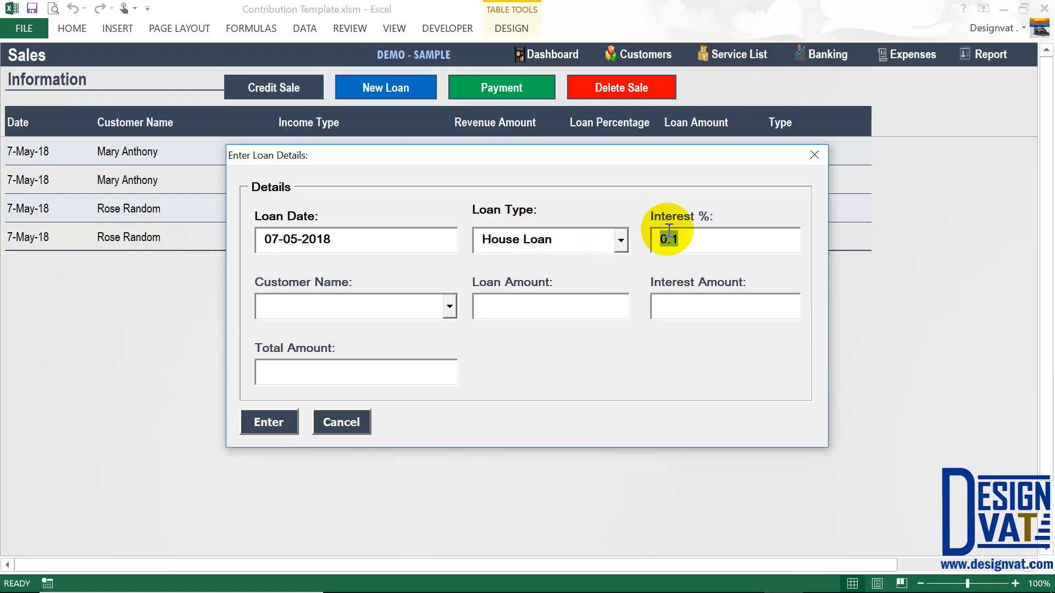
- Set the second customer as borrower with a 200,000 loan, giving 220,000 total, and submit
click(374, 317)
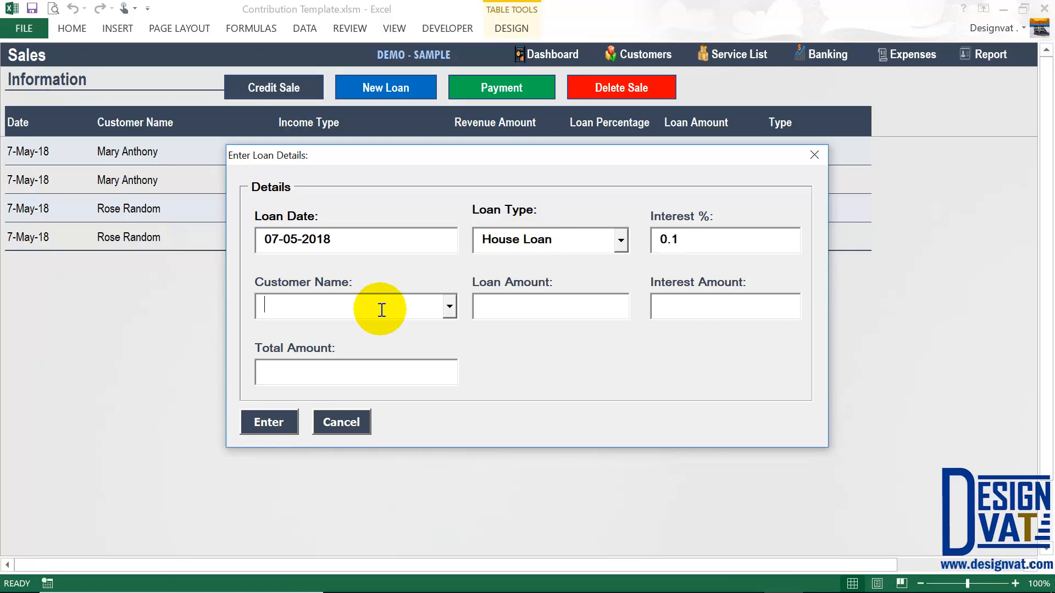
click(447, 315)
click(360, 347)
click(537, 302)
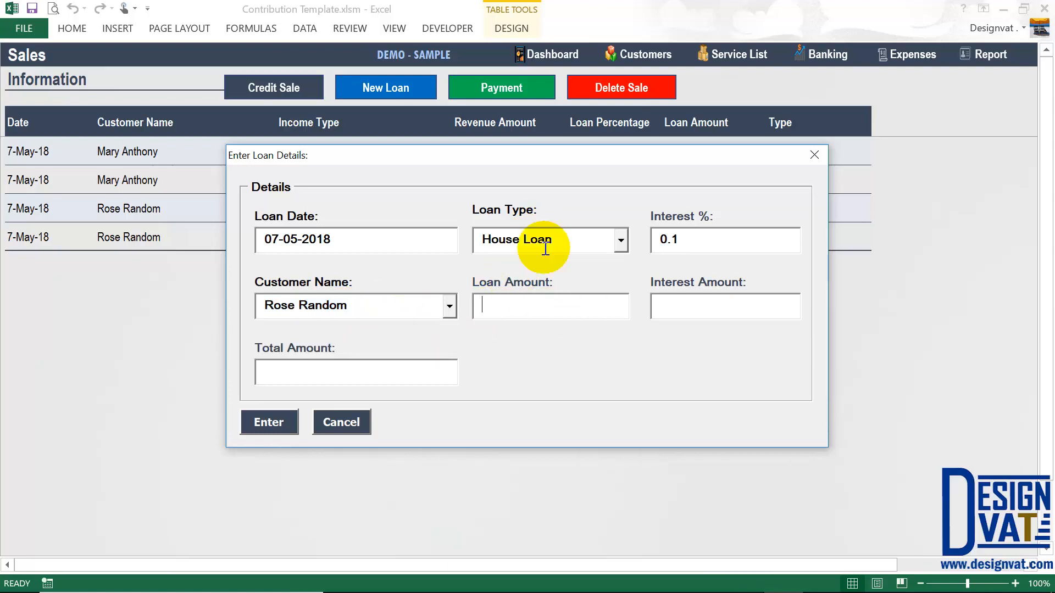
click(541, 242)
click(513, 306)
text(200000)
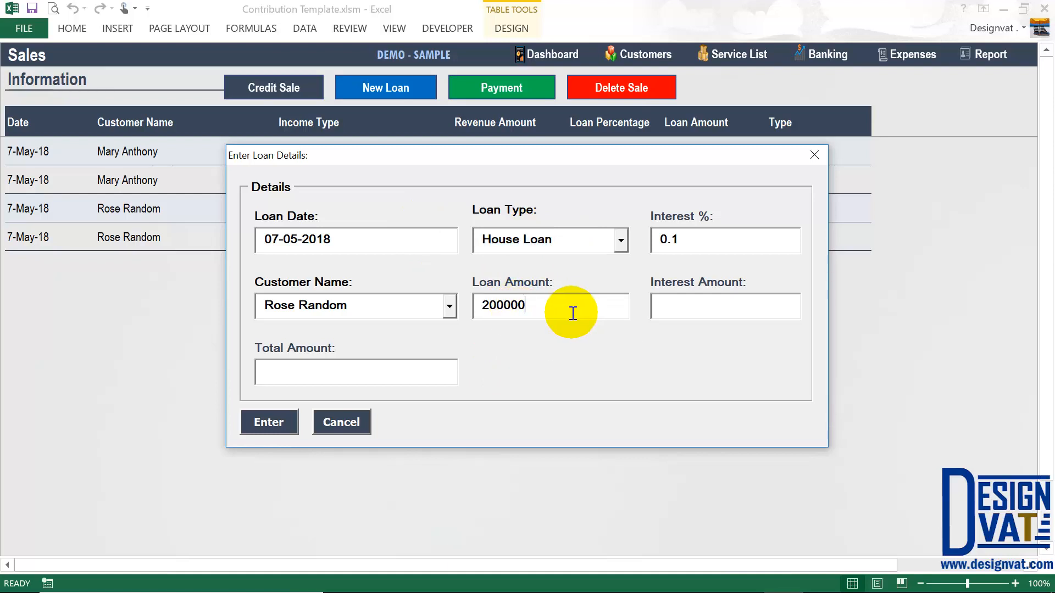
key(Tab)
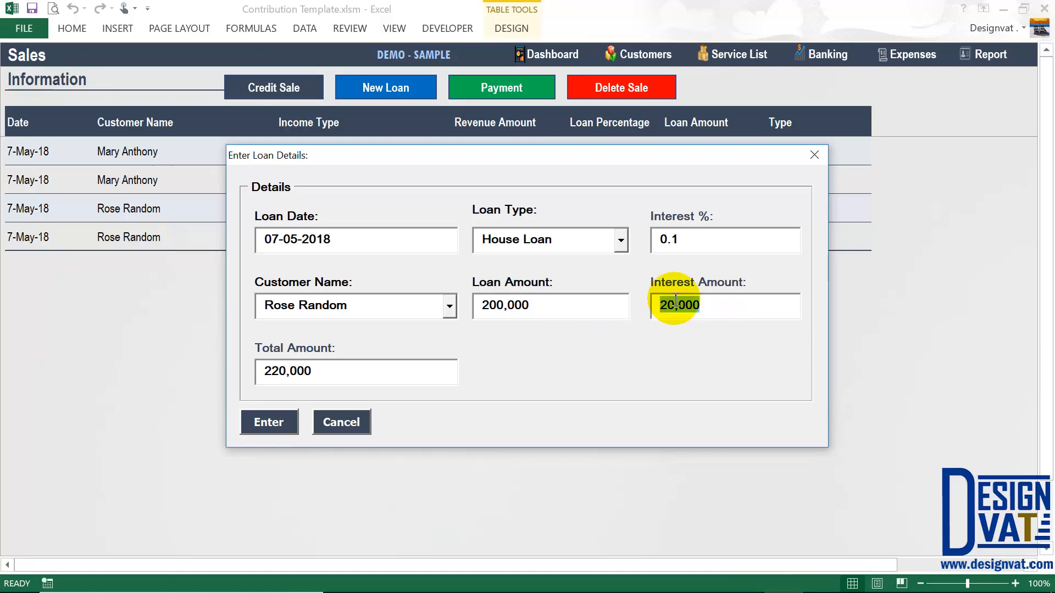
key(shift+Tab)
key(shift+Tab)
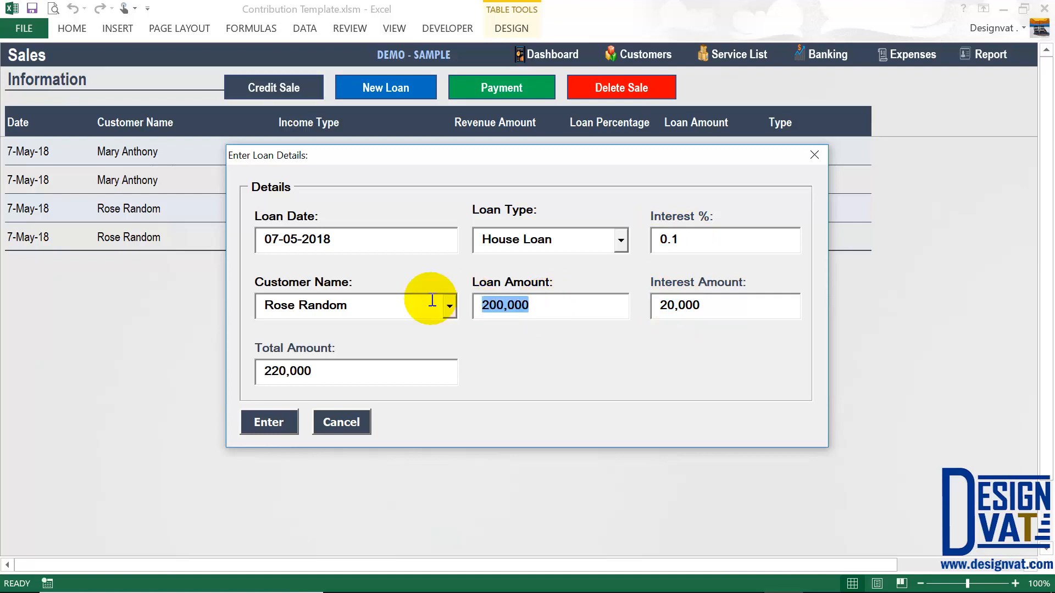
key(shift+Tab)
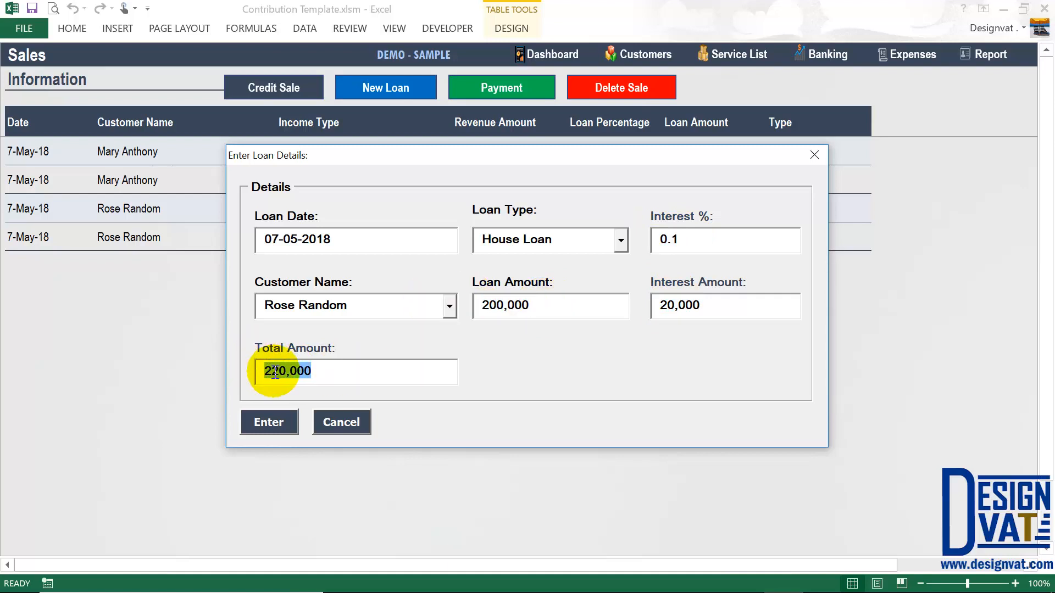
key(shift+Tab)
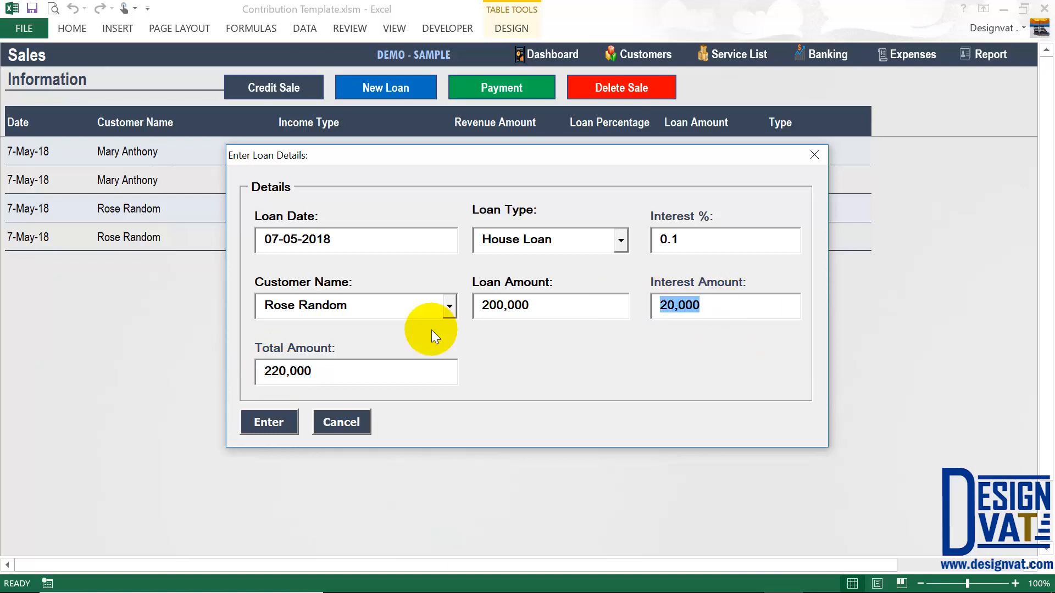
drag(318, 375, 214, 356)
drag(686, 238, 649, 241)
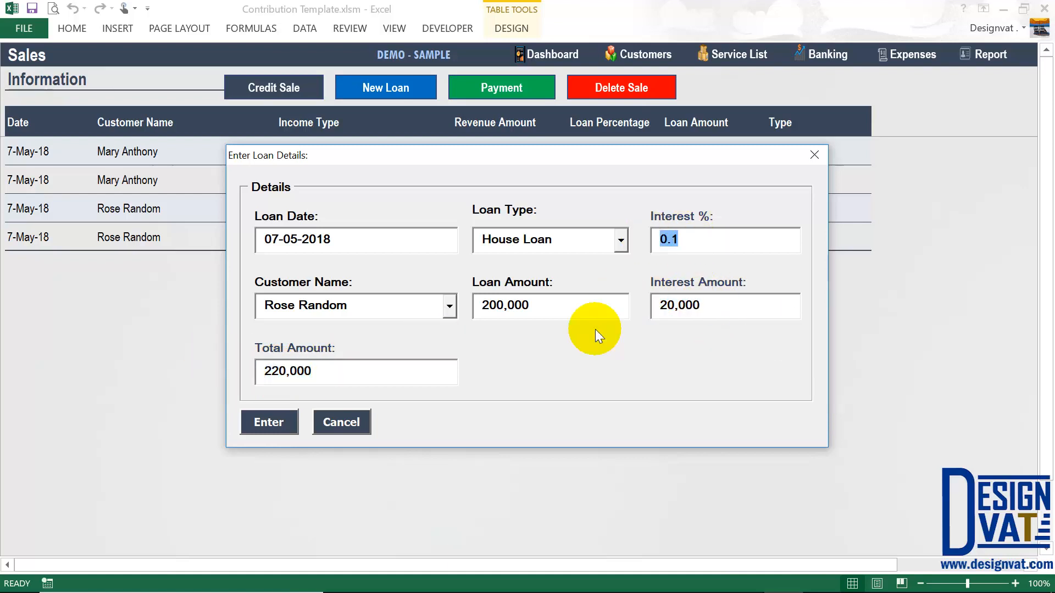
click(268, 422)
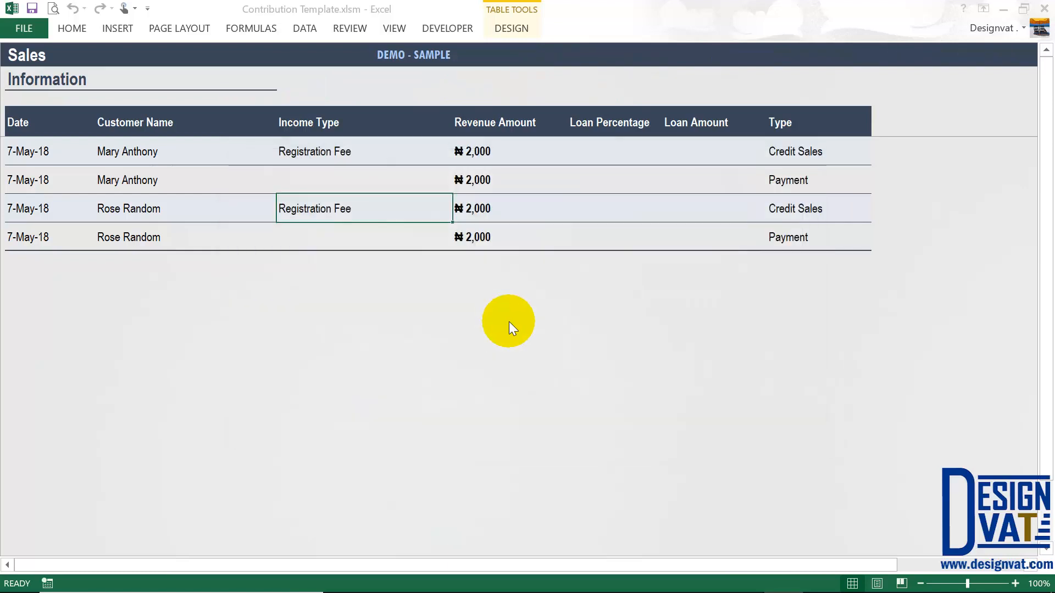
- Confirm Loan Added and check the row: House Loan, ₦20,000 revenue, 200,000 loan, type Loan
click(516, 348)
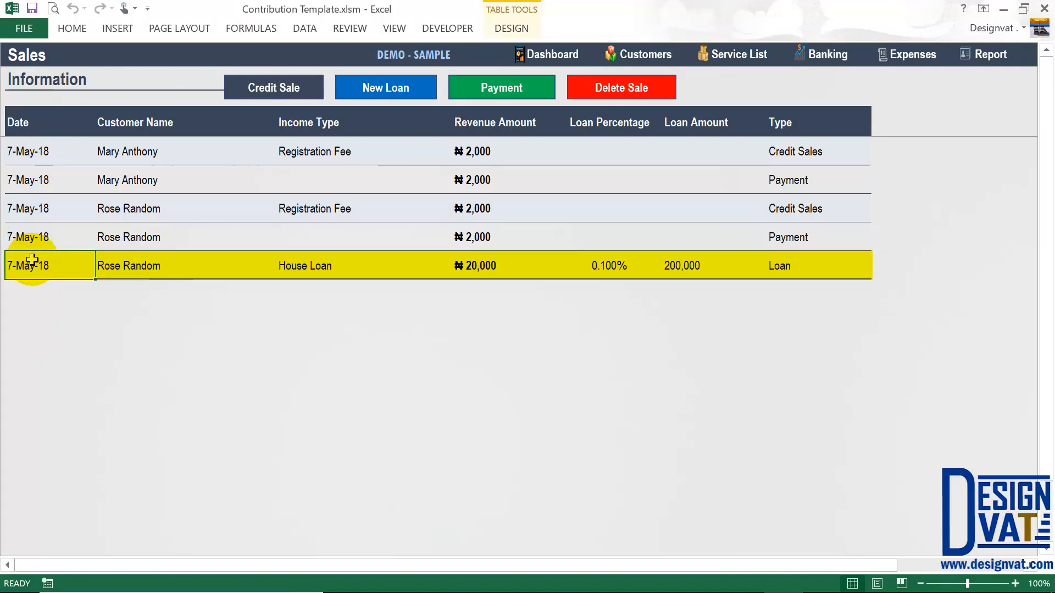
click(363, 274)
click(495, 266)
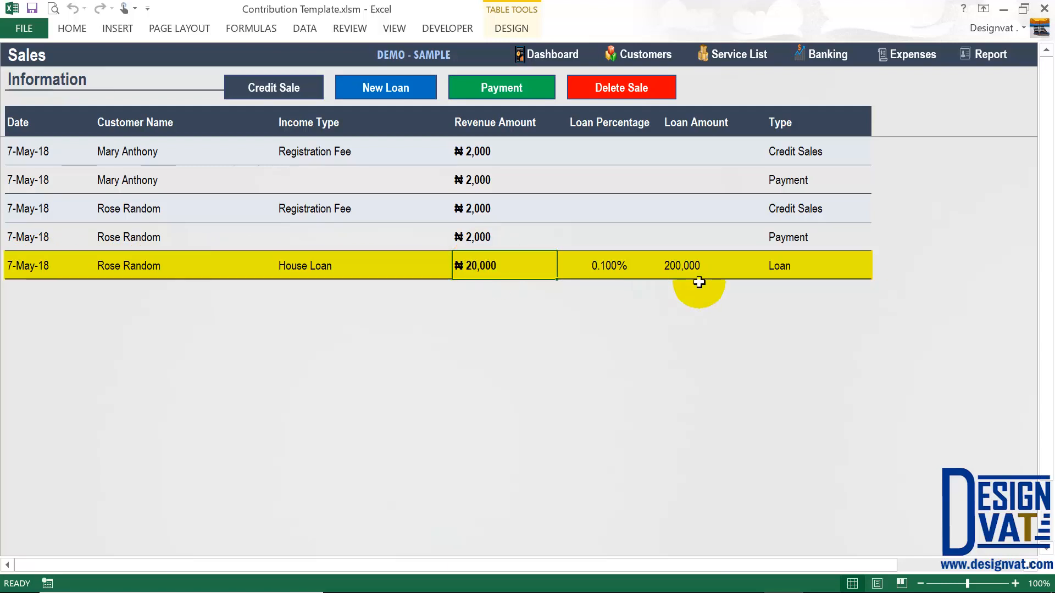
click(687, 263)
click(780, 269)
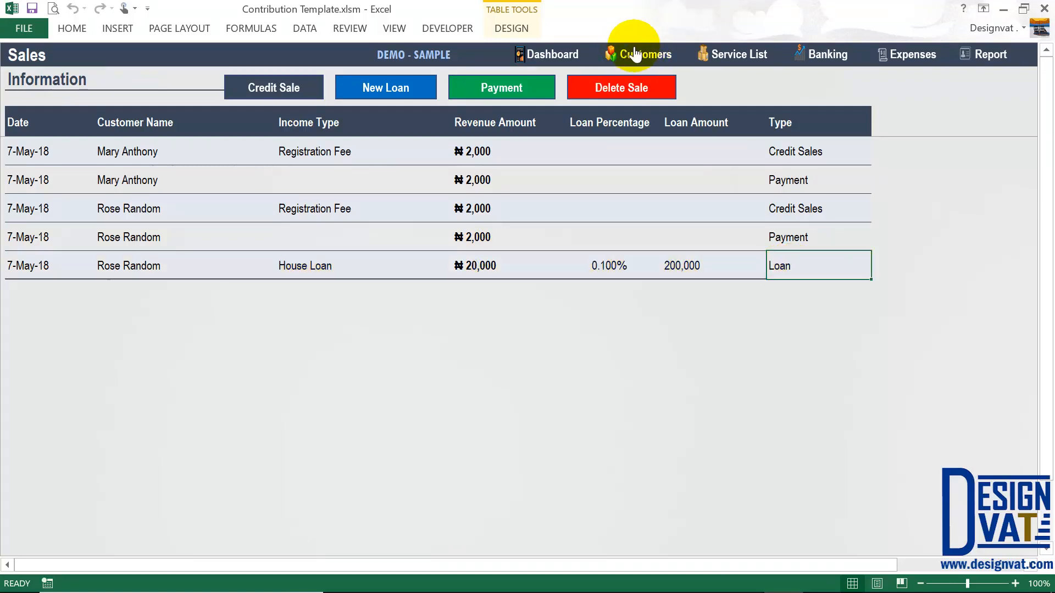
click(689, 264)
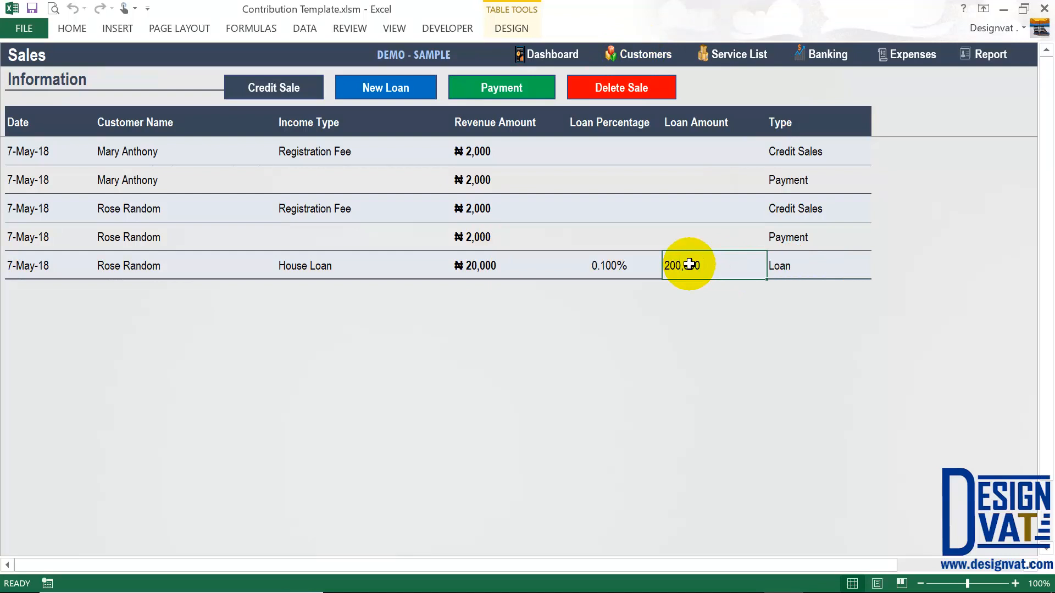
click(489, 264)
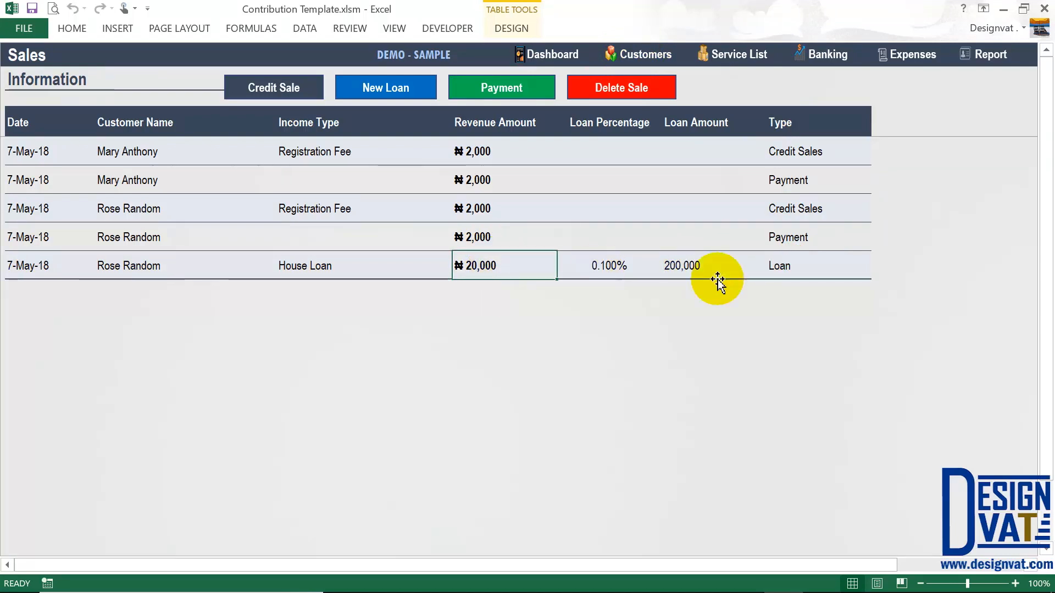
click(699, 265)
click(474, 267)
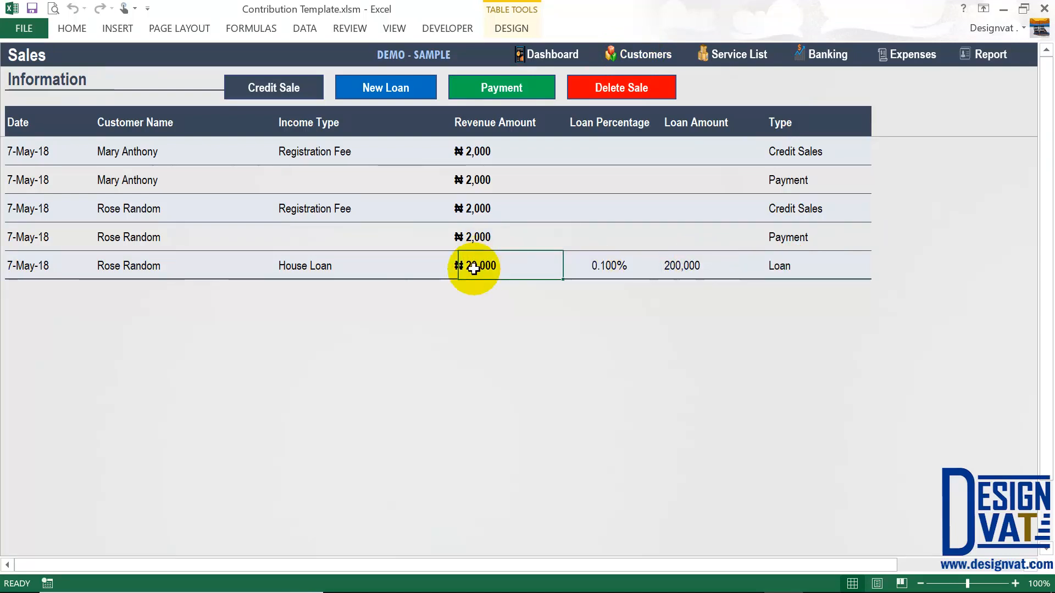
- Check the second customer's row on the Customers sheet, then return to the Sales sheet
click(642, 58)
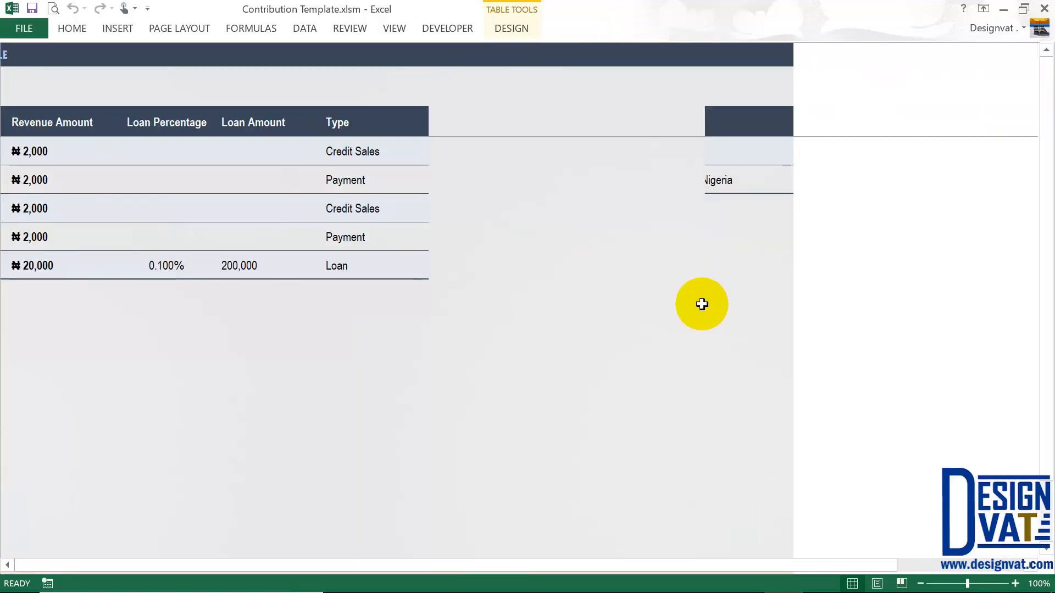
click(965, 178)
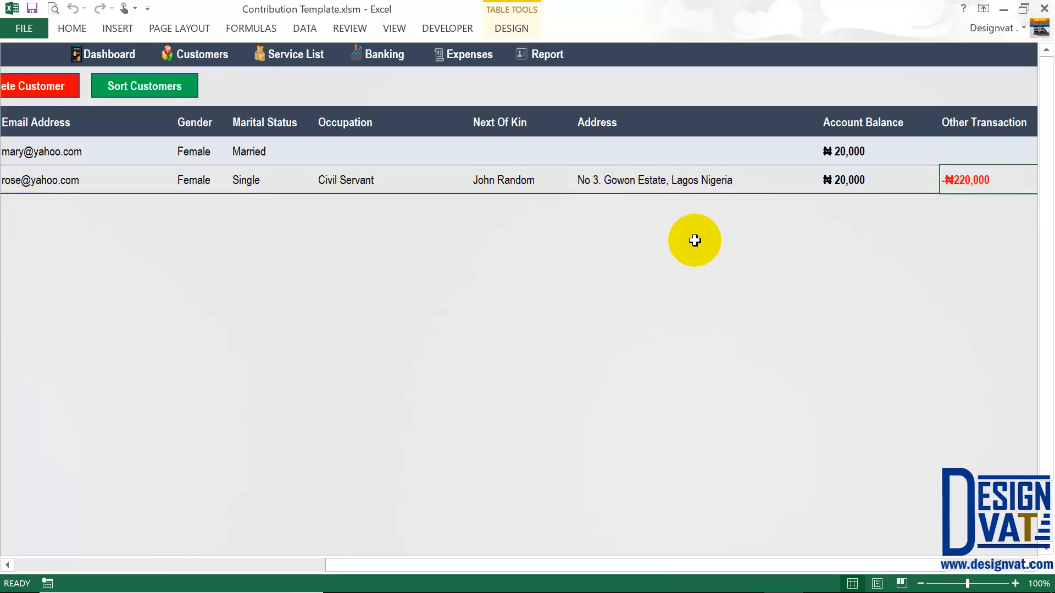
click(395, 60)
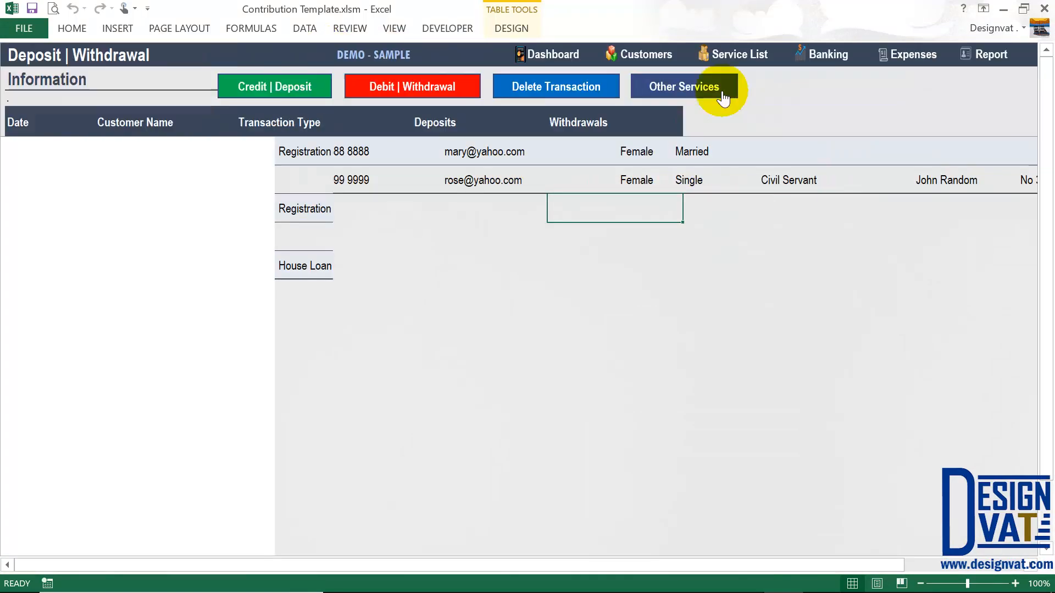
click(703, 87)
click(495, 90)
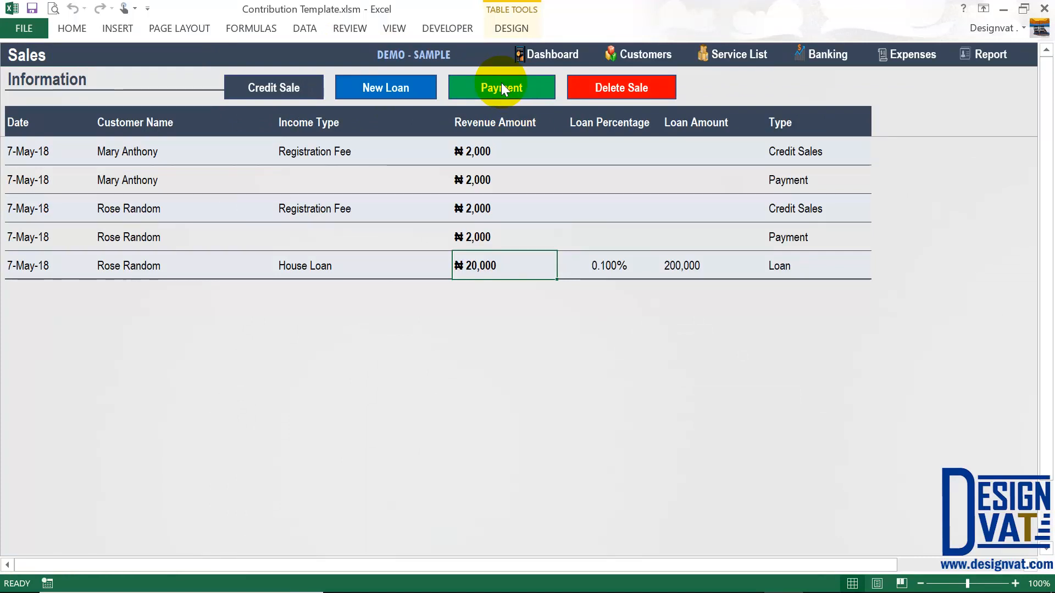
- View the second customer's N220,000 outstanding in the Payment form, cancel, and review the loan row
click(675, 262)
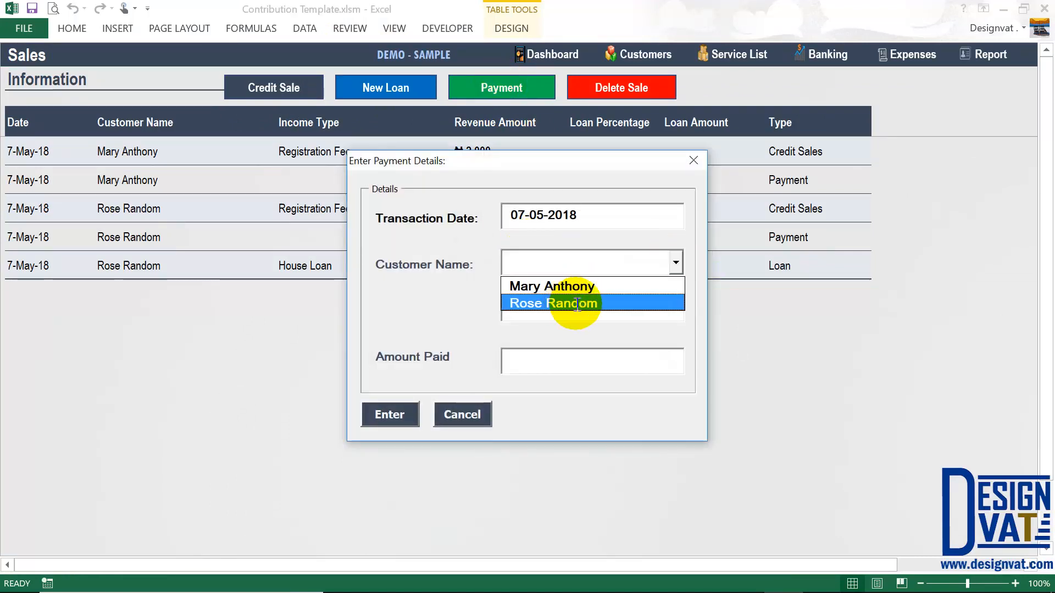
click(579, 302)
click(528, 362)
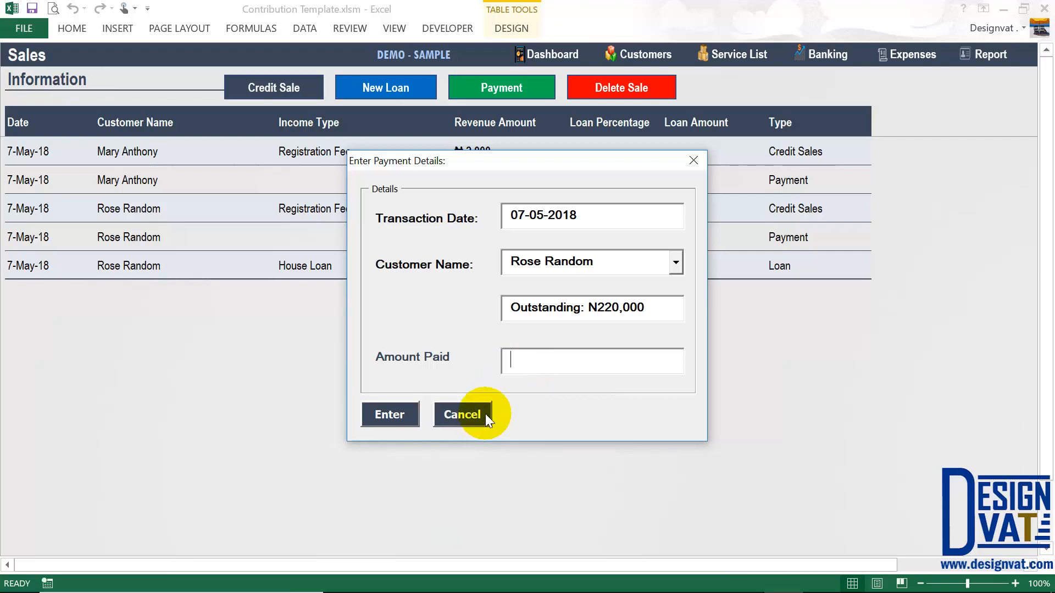
drag(651, 307, 502, 304)
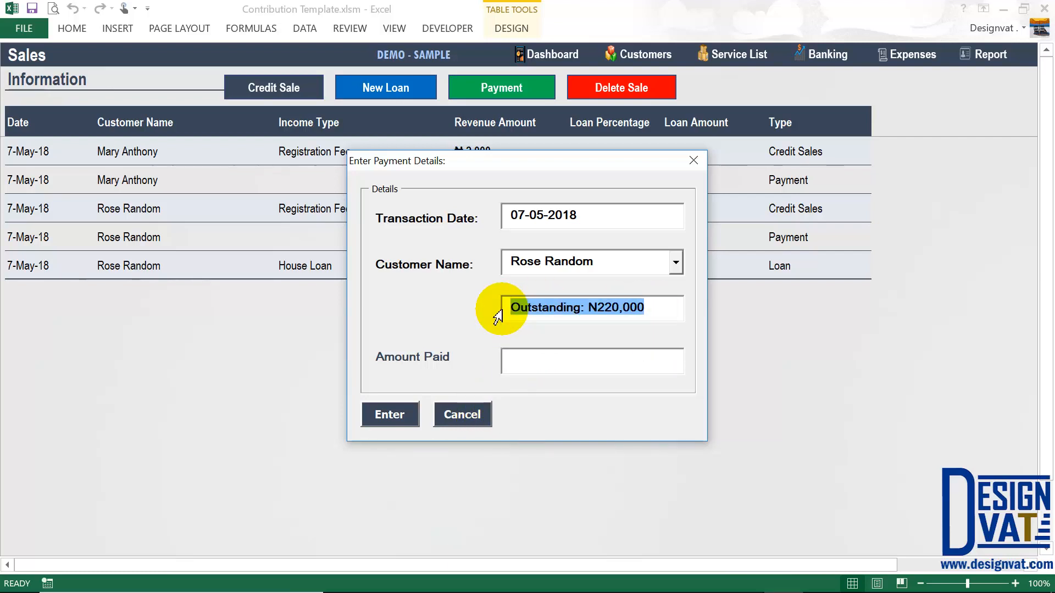
click(461, 415)
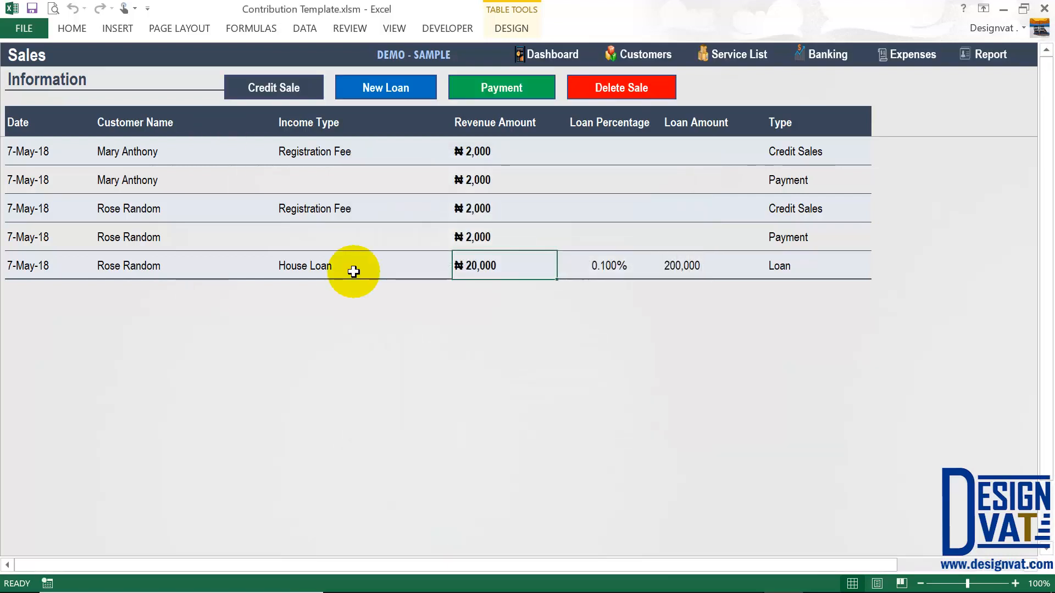
click(353, 272)
click(473, 263)
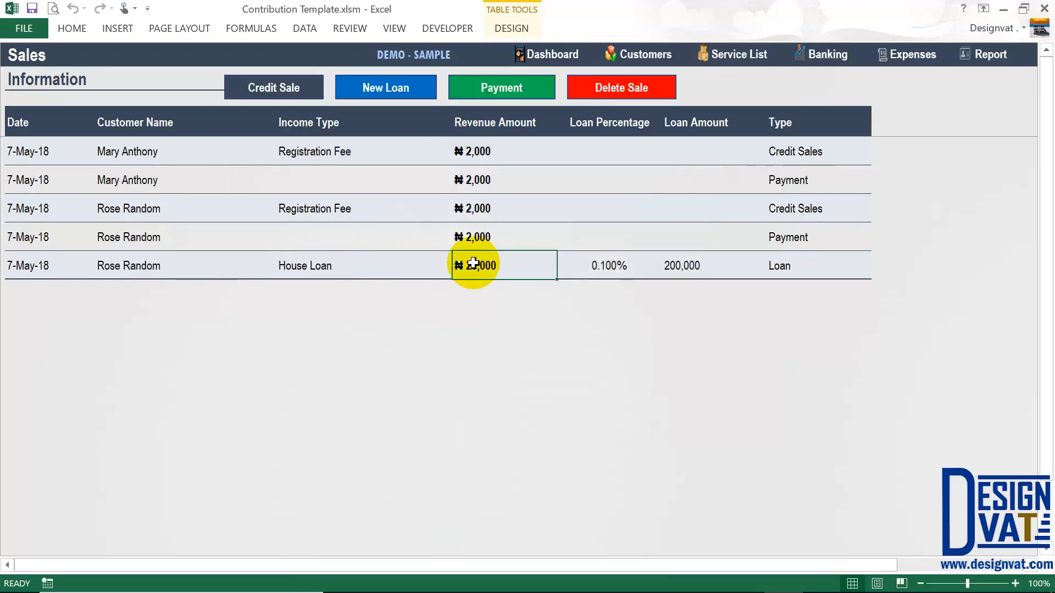
click(696, 266)
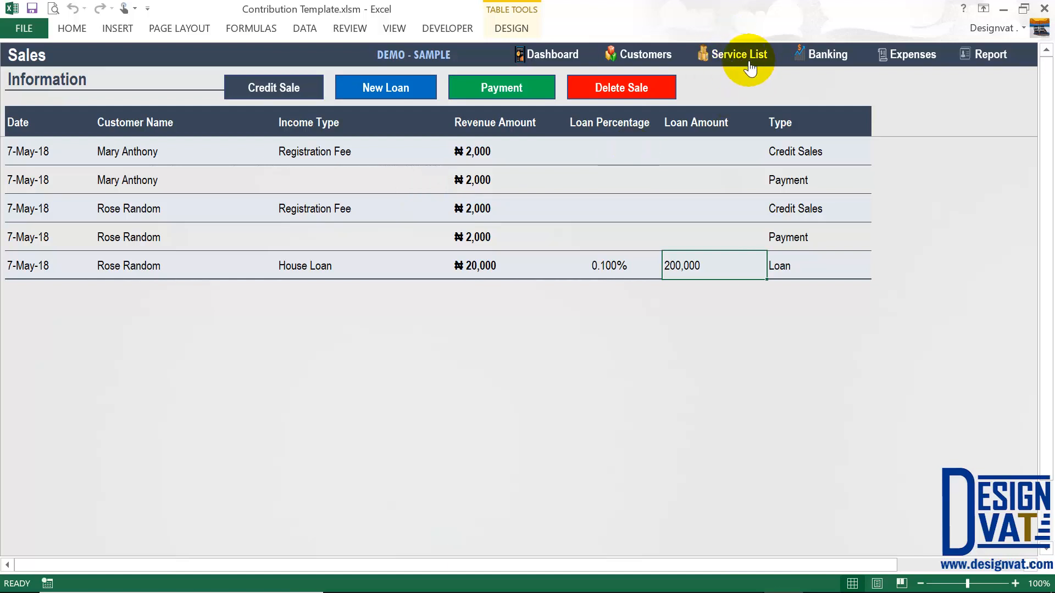
- Start a credit sale for another customer and cancel it without recording anything
click(280, 87)
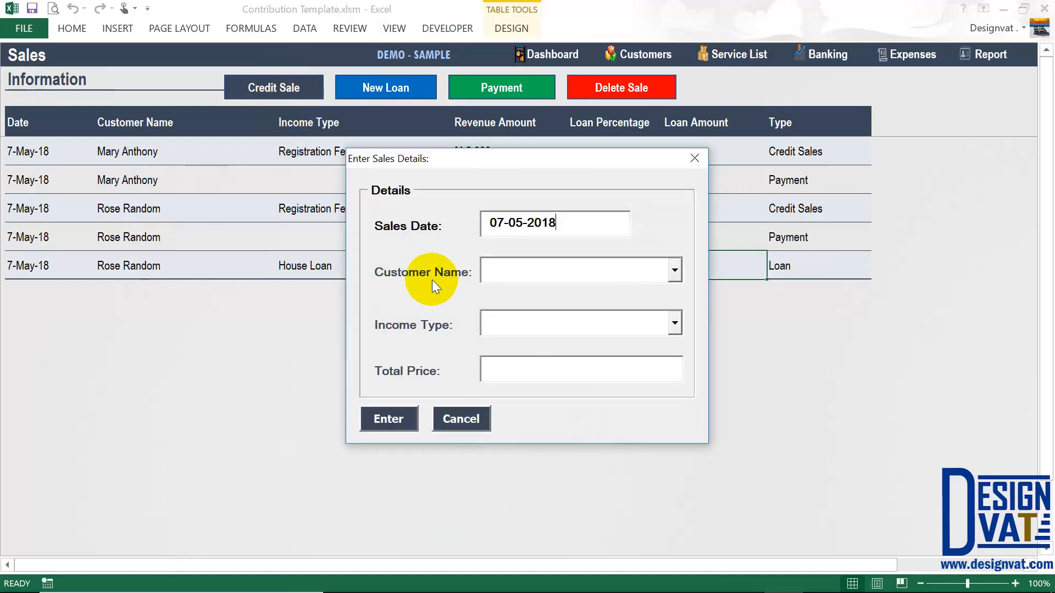
click(675, 270)
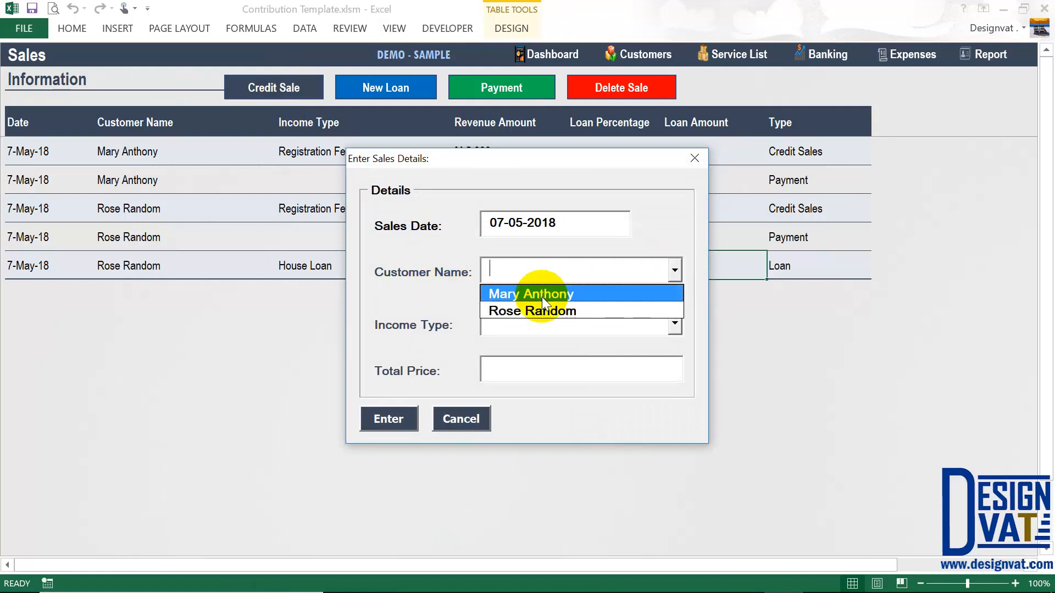
click(542, 296)
click(674, 326)
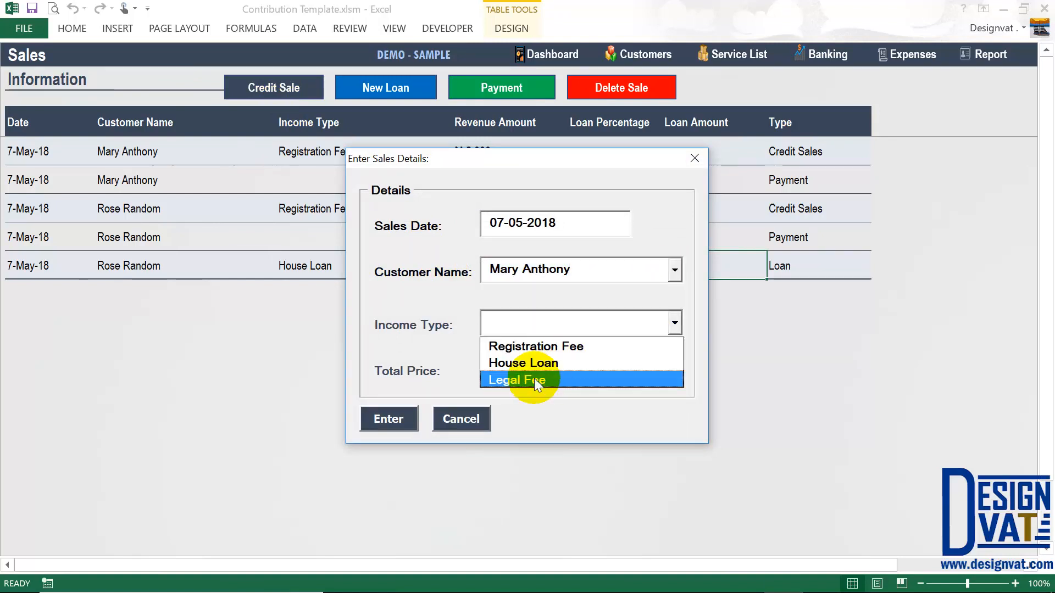
click(459, 418)
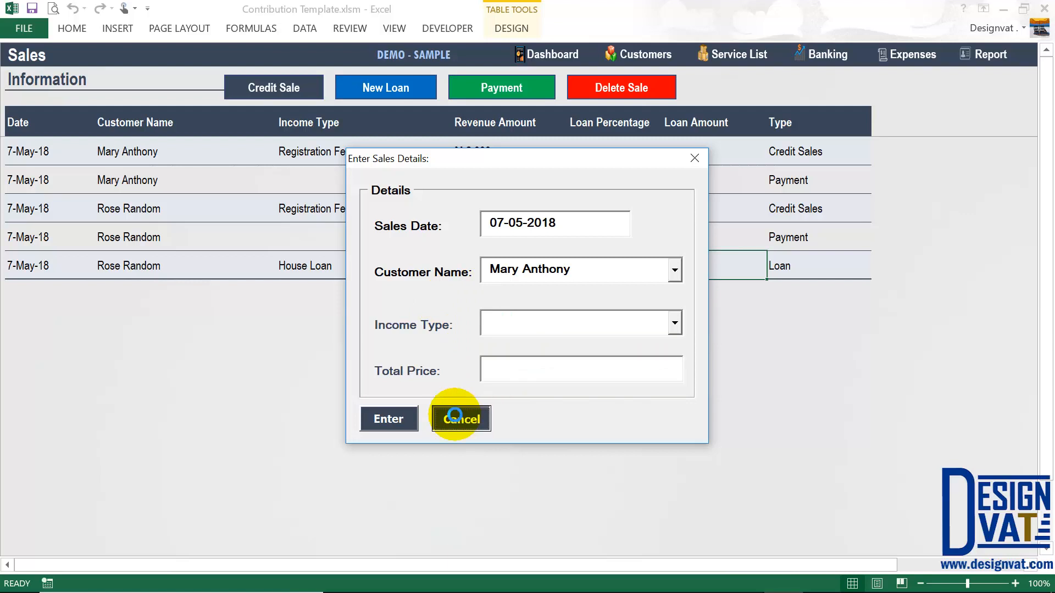
click(459, 419)
click(391, 90)
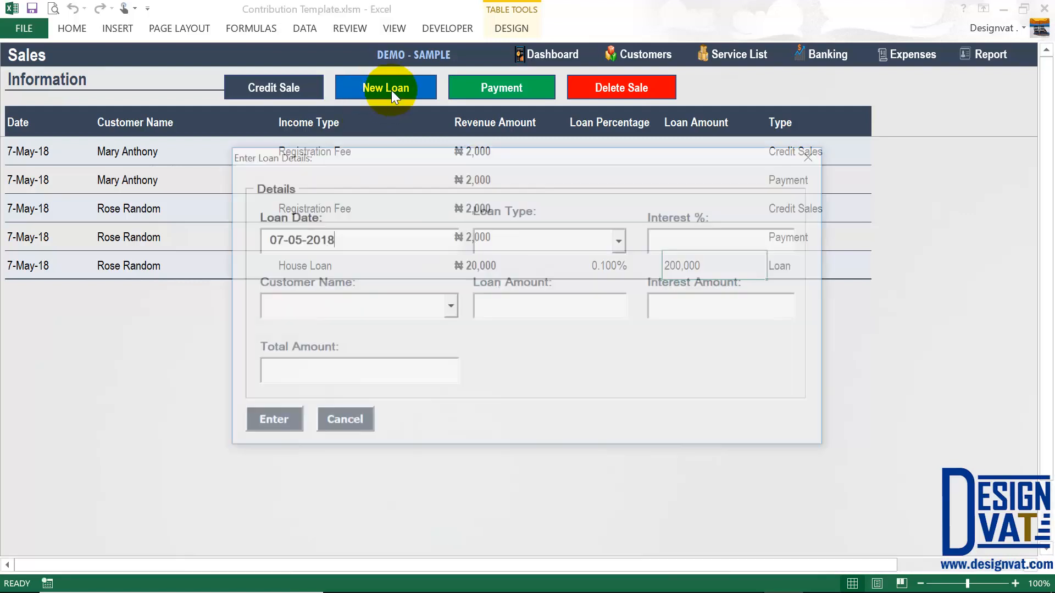
- Fill a 30,000 House Loan at 0.1 for the second customer, see the 33,000 total, and cancel
click(619, 241)
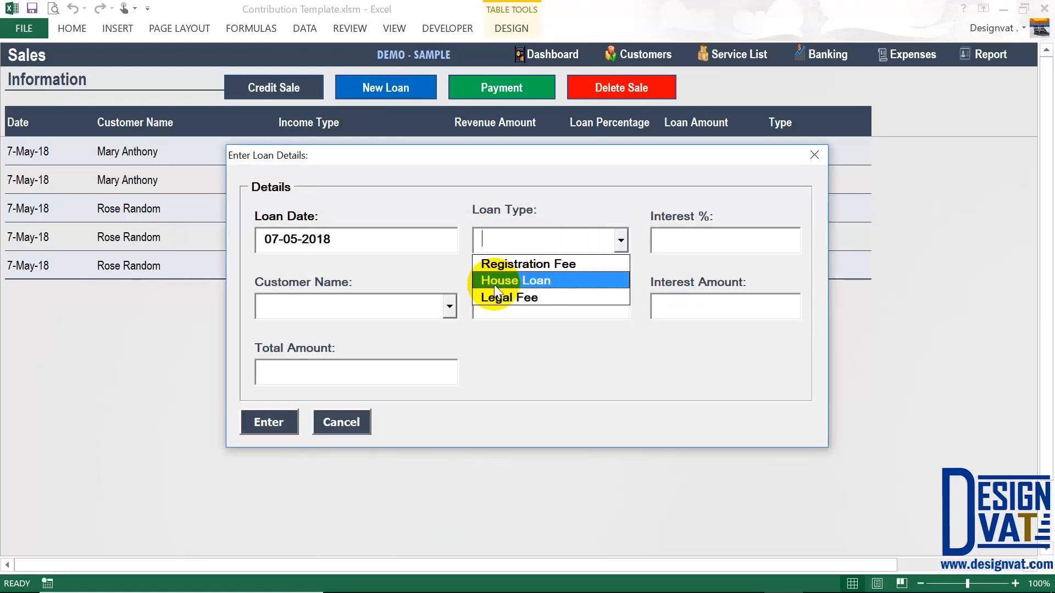
click(493, 283)
click(671, 236)
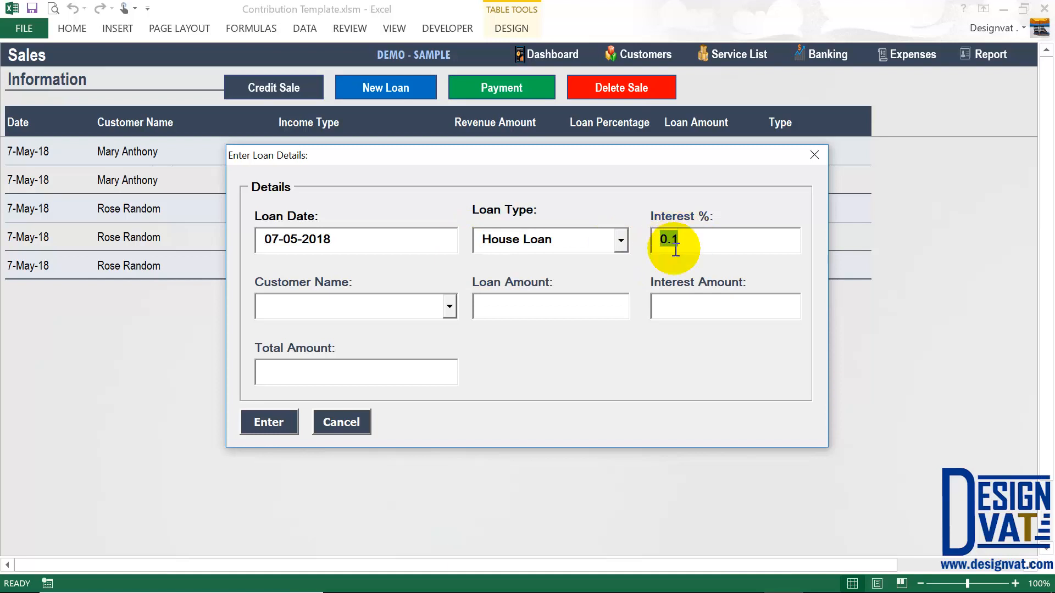
click(449, 307)
click(361, 346)
click(498, 304)
text(3)
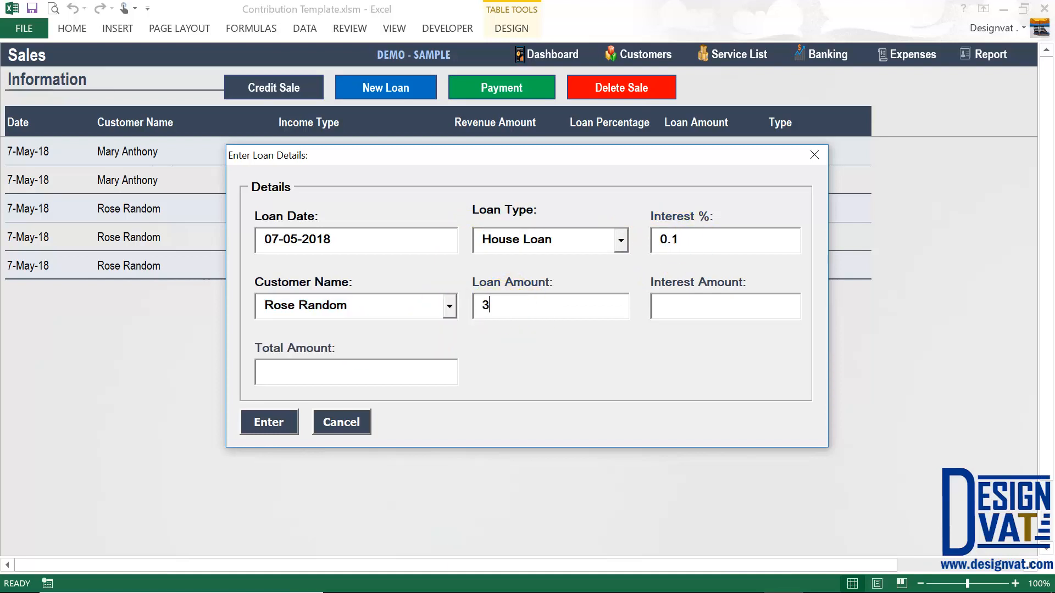
text(0,000)
key(Tab)
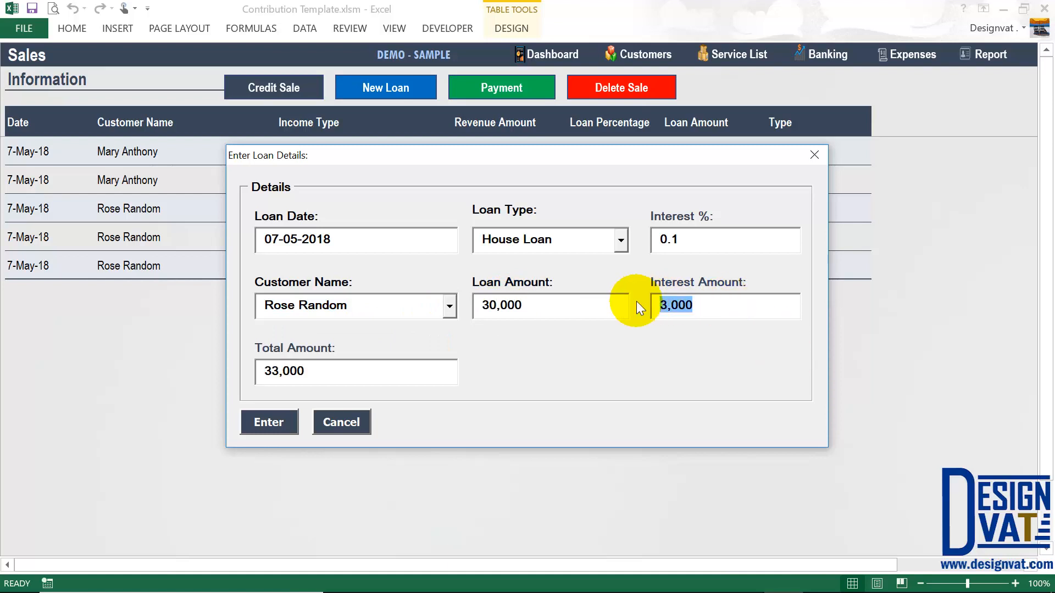
drag(344, 377, 179, 361)
click(346, 423)
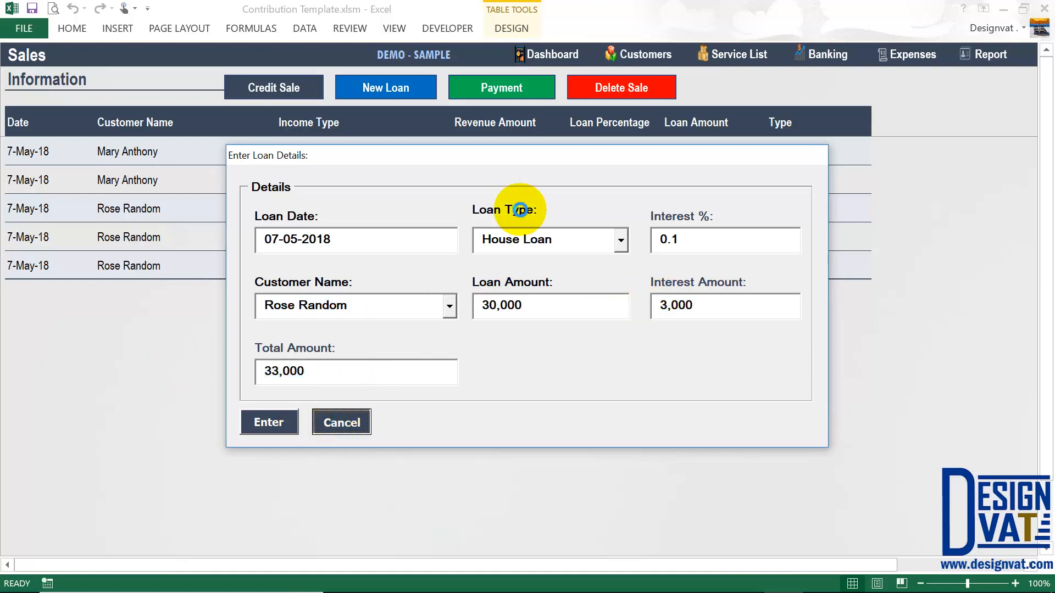
click(170, 263)
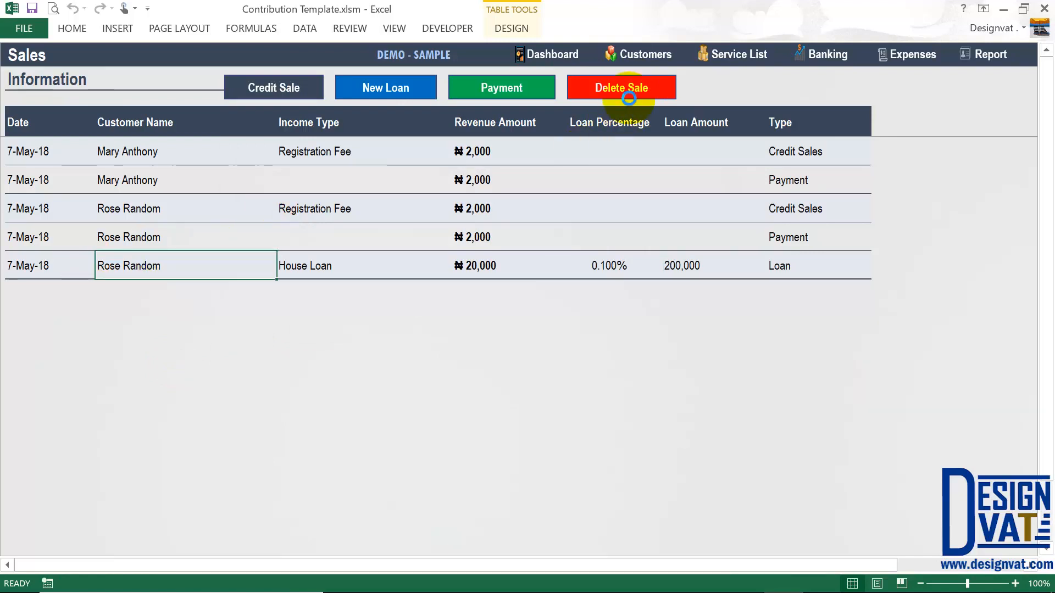
- Decline deleting the customer's House Loan row so it stays, then switch to the Expense sheet
click(629, 91)
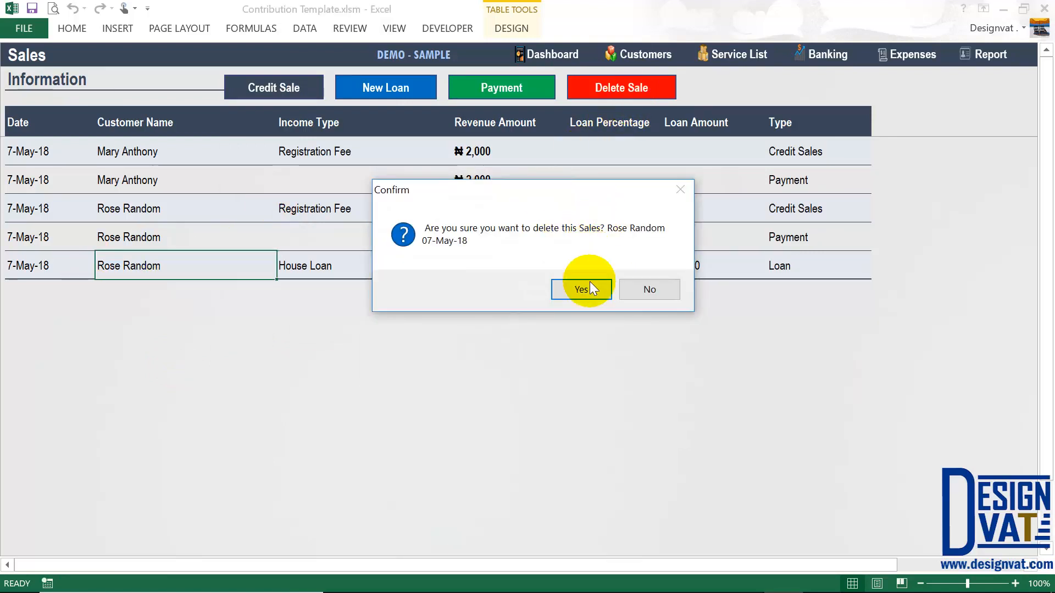
click(641, 290)
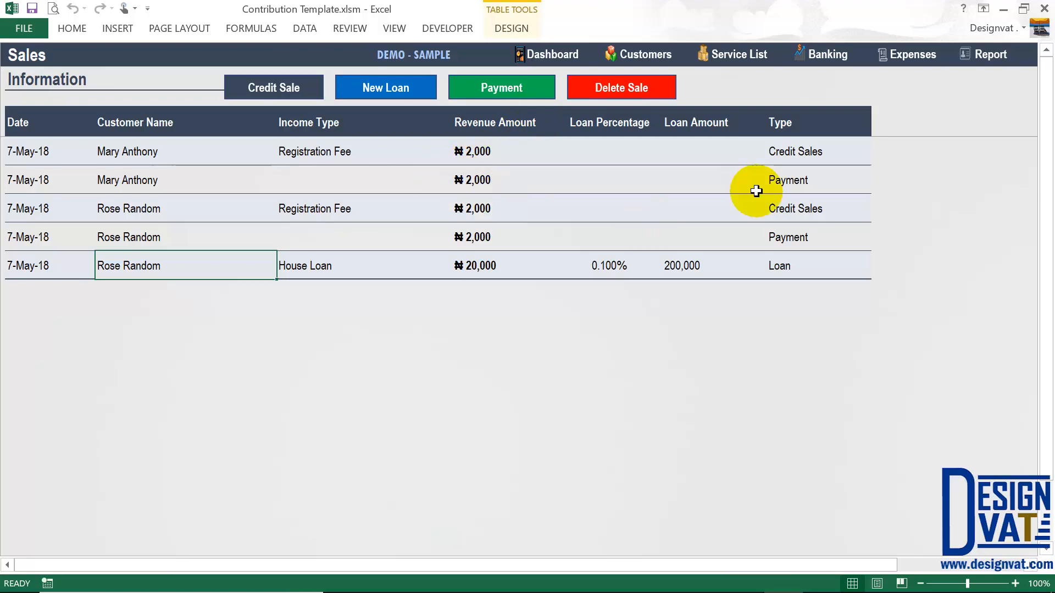
click(913, 61)
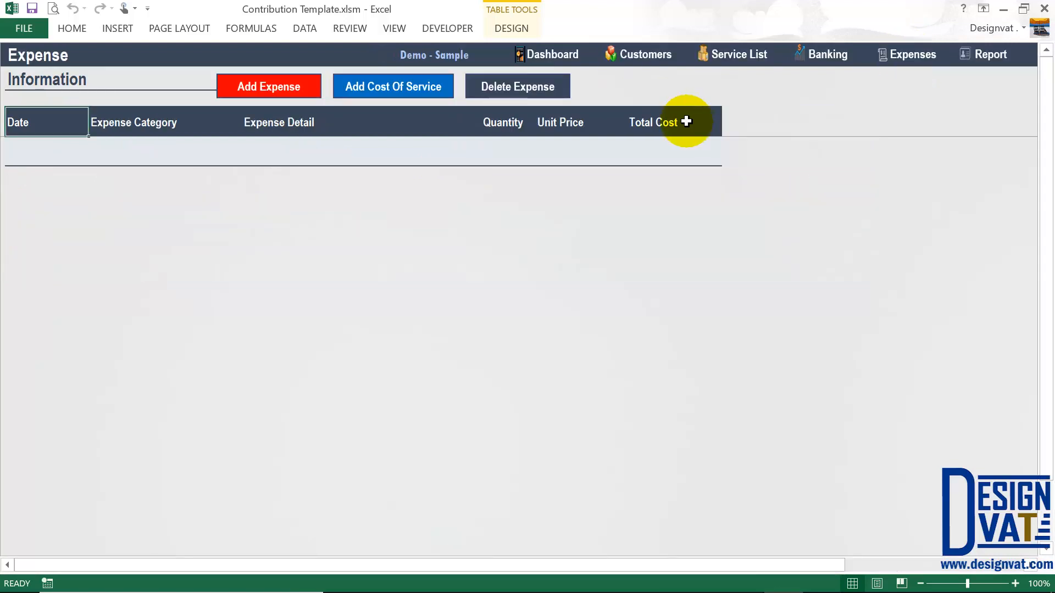
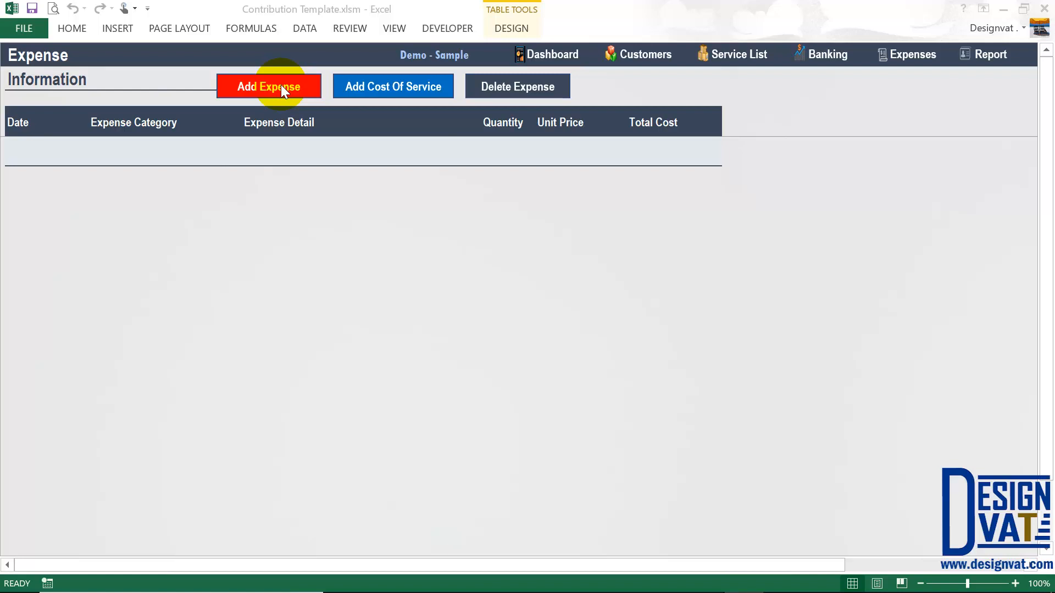
- Start a new expense and change the date's day and month to 12-04
click(282, 88)
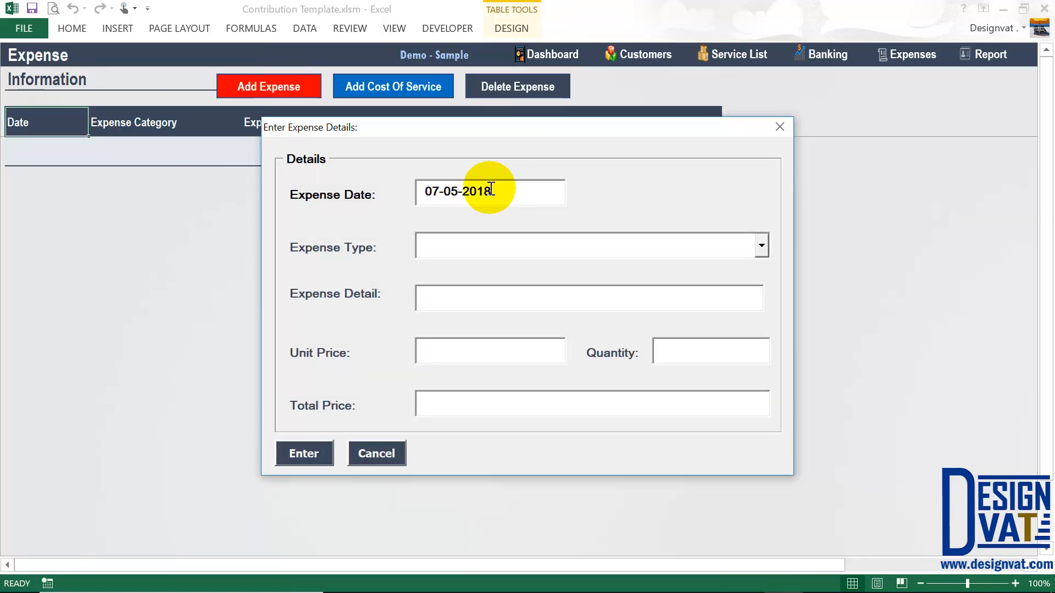
drag(484, 191, 438, 195)
click(435, 194)
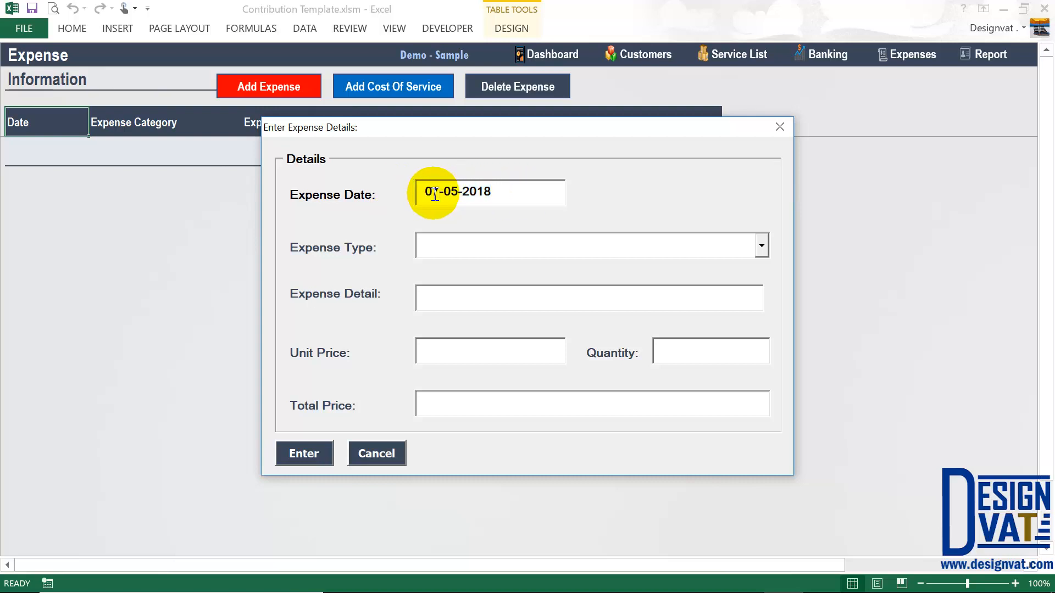
key(BackSpace)
key(BackSpace)
text(12)
click(447, 191)
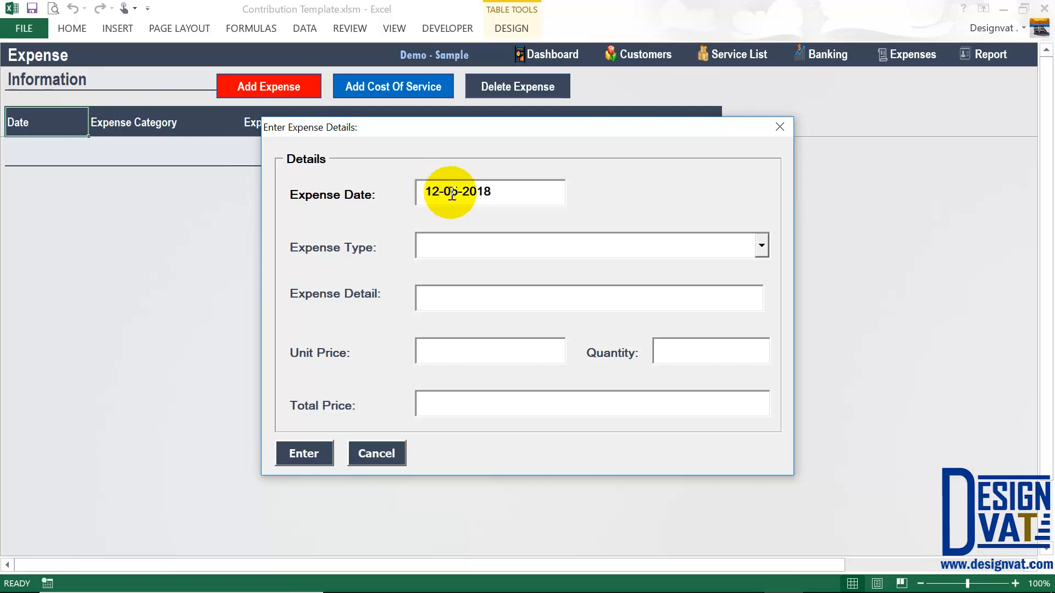
key(BackSpace)
text(4)
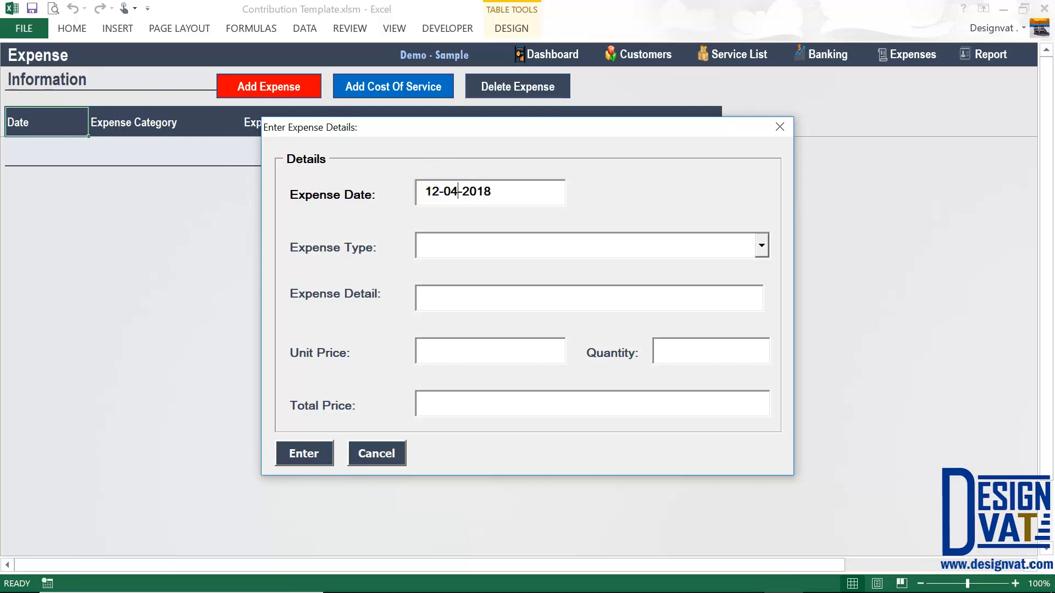
- Change the year to 2019 so the date is rejected as Invalid Date
double_click(440, 192)
double_click(451, 192)
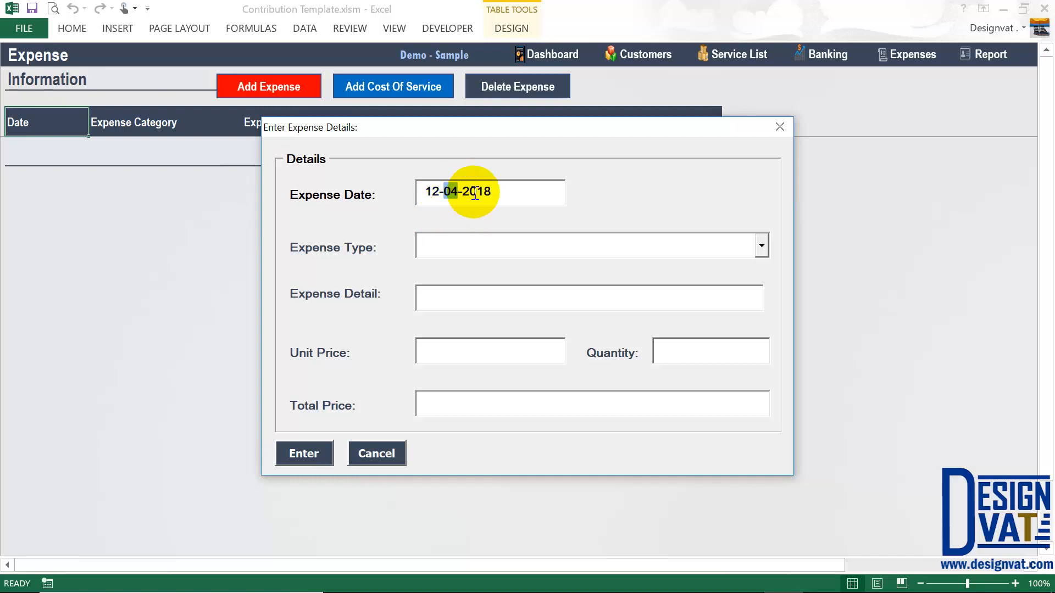
double_click(471, 191)
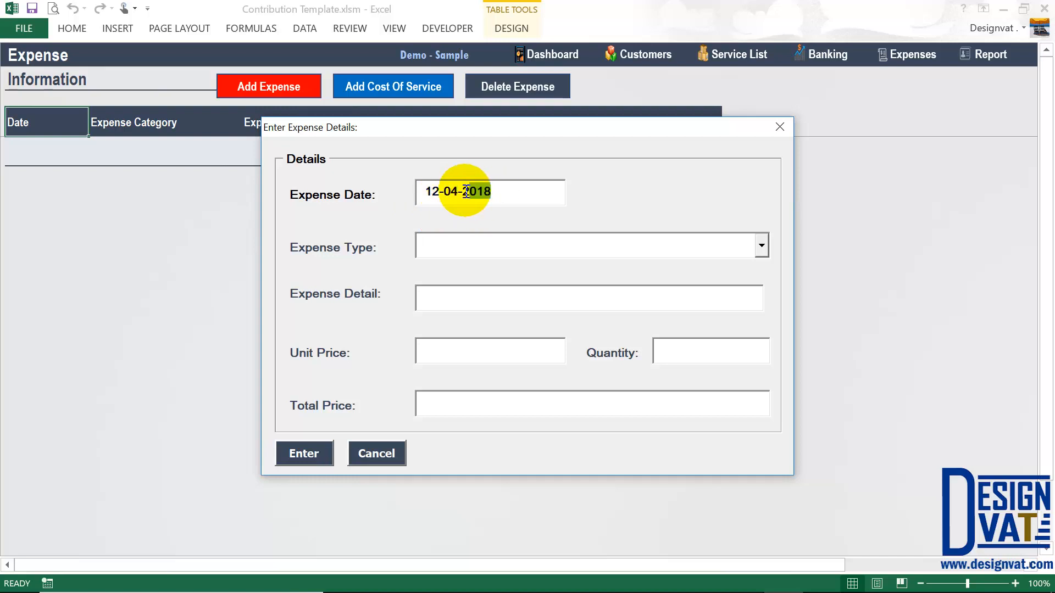
click(497, 189)
key(BackSpace)
text(9)
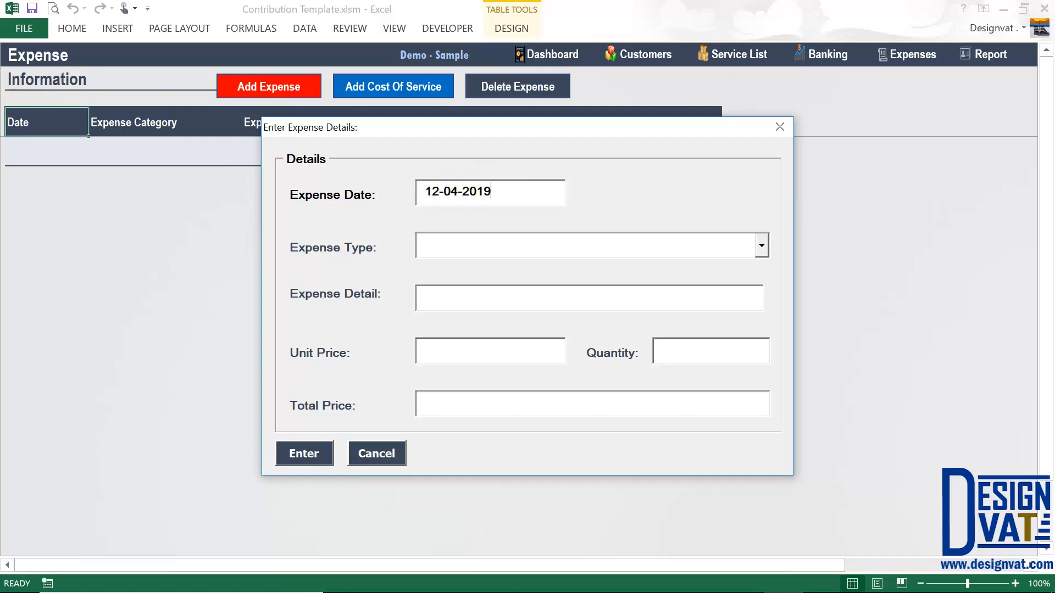
key(Tab)
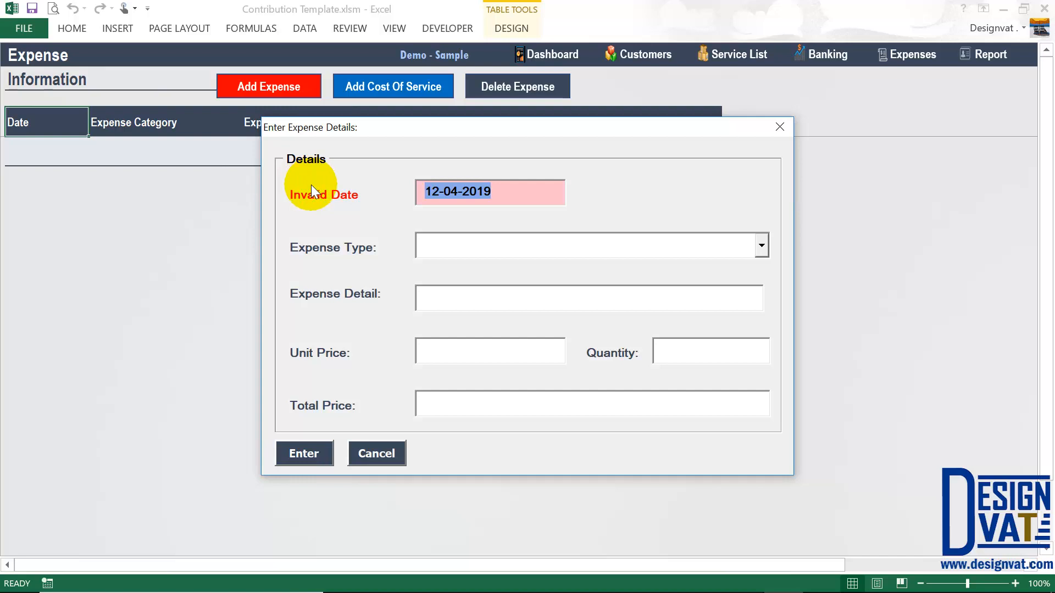
- Correct the expense date to 12-04-2018
click(528, 192)
key(BackSpace)
text(7)
key(Tab)
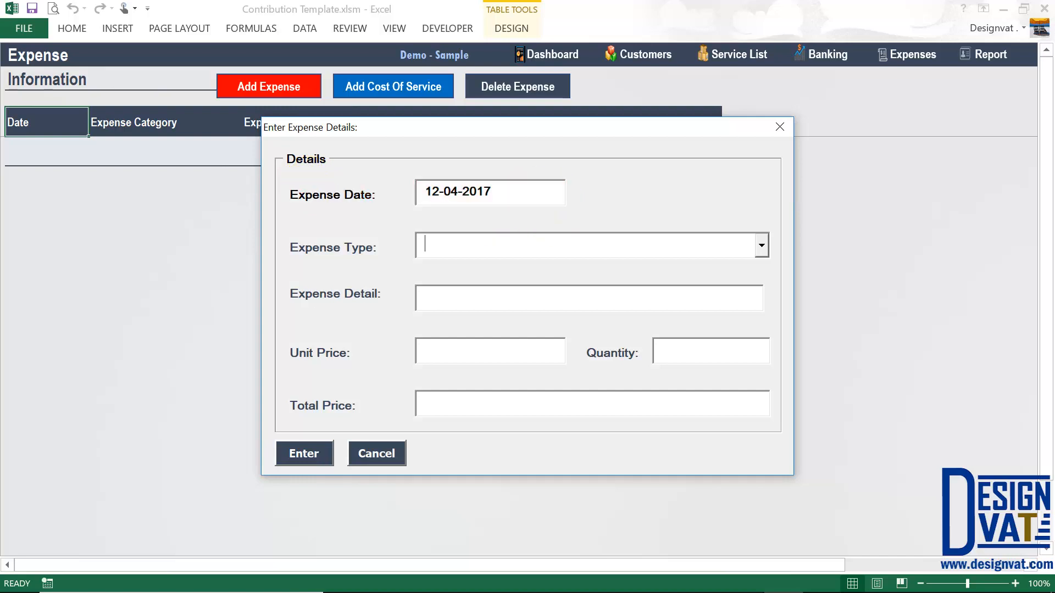
click(508, 193)
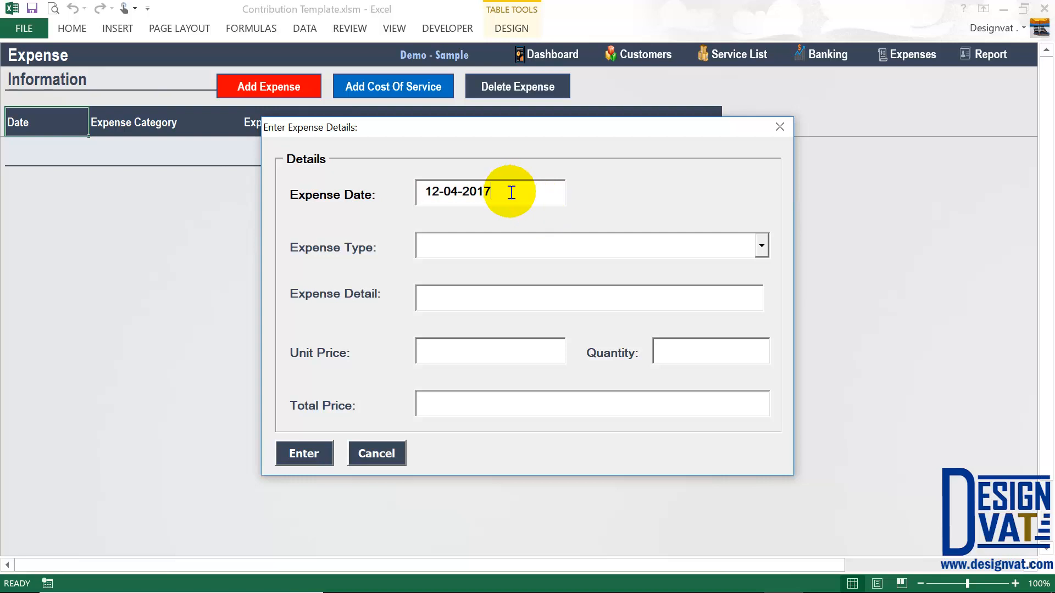
key(BackSpace)
text(8)
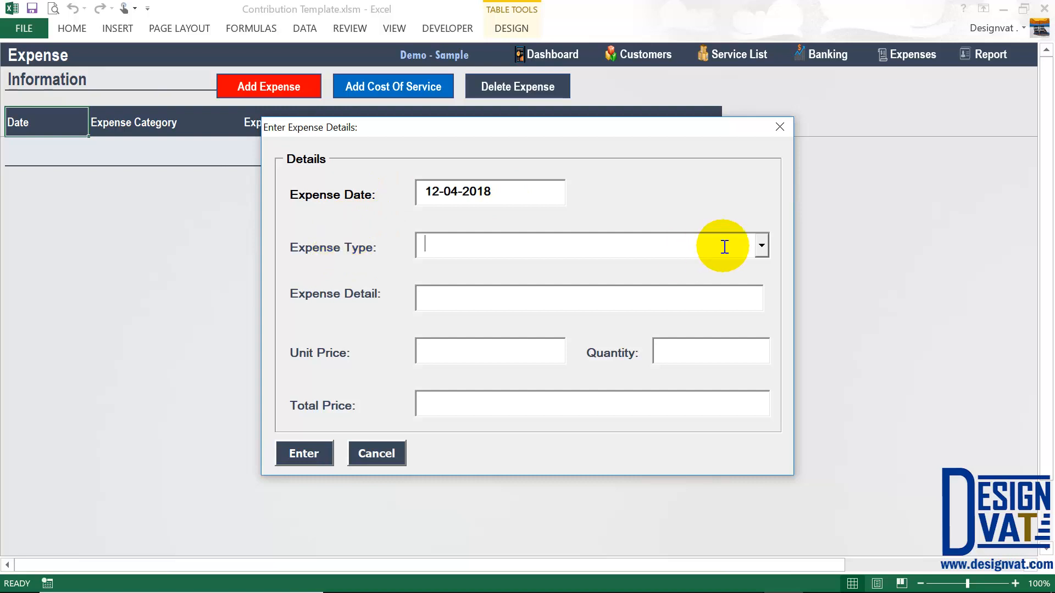
- Record an Advertising | Marketing expense, 'Twitter Campaign - Loan Service', at 20,000 for quantity 1
click(766, 246)
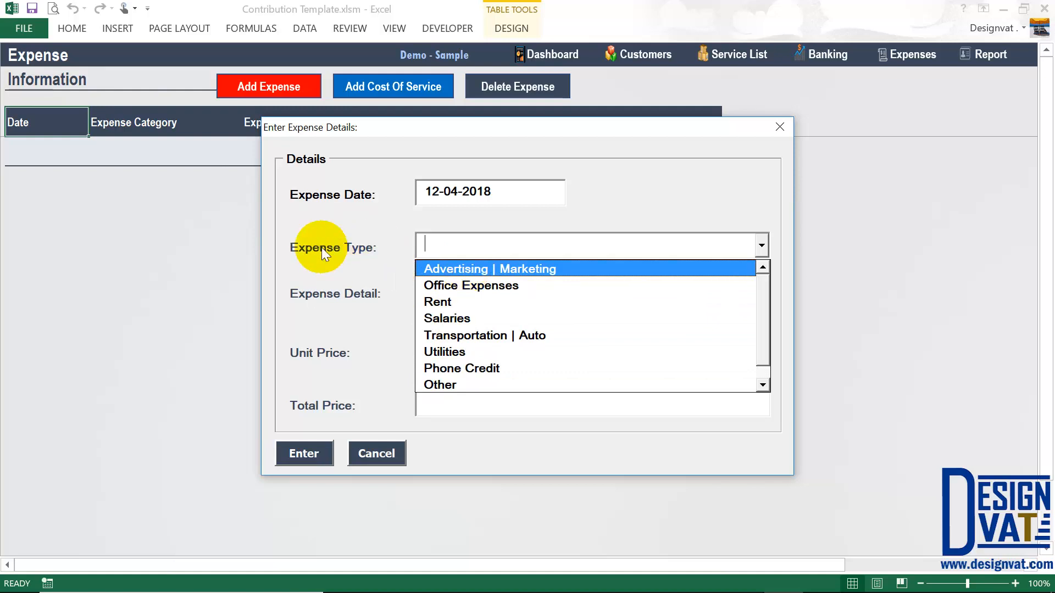
click(476, 269)
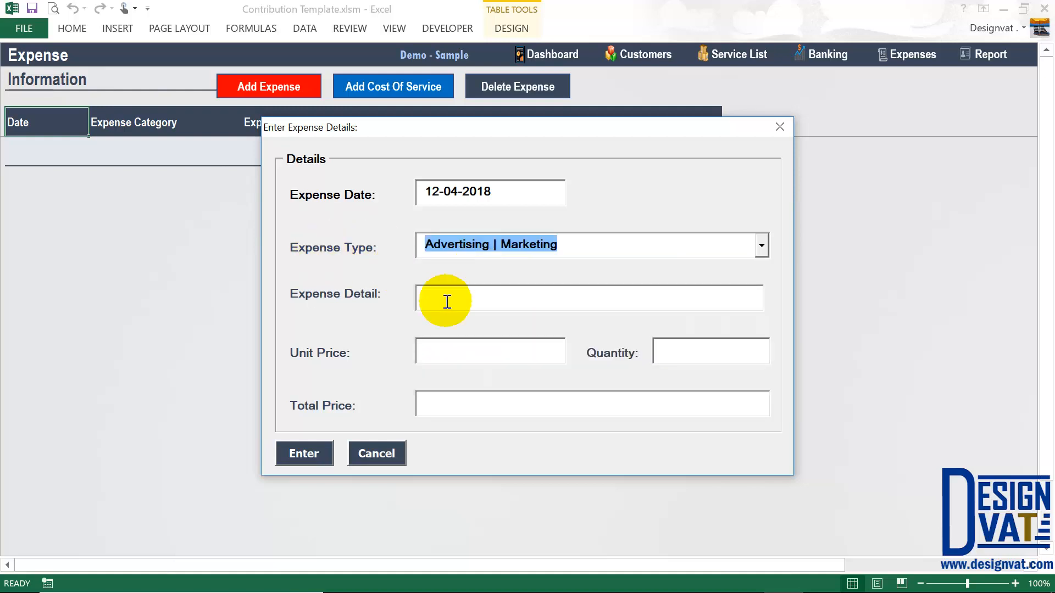
click(447, 301)
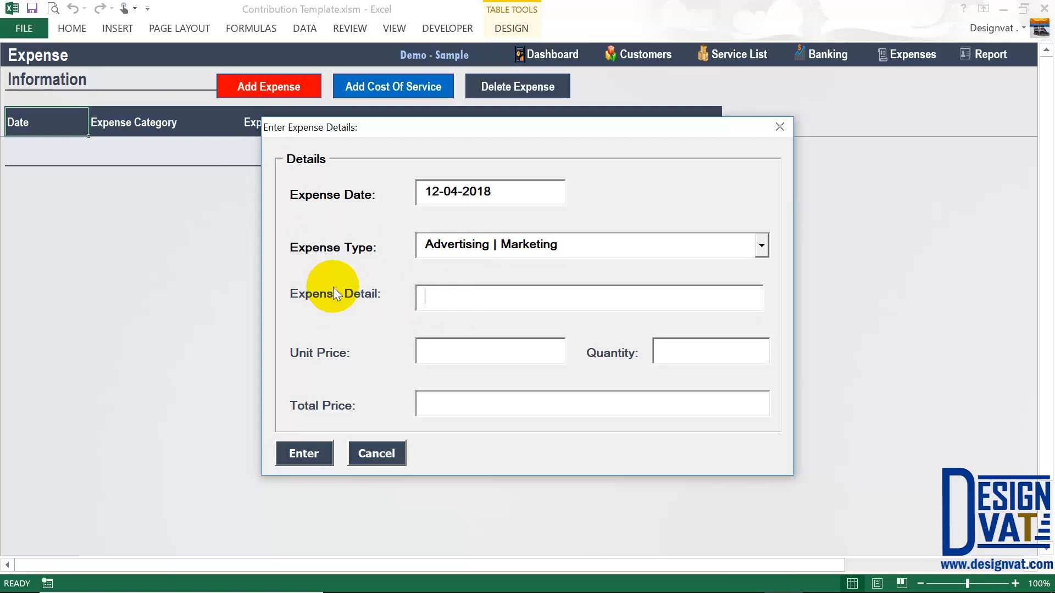
text(Twitt)
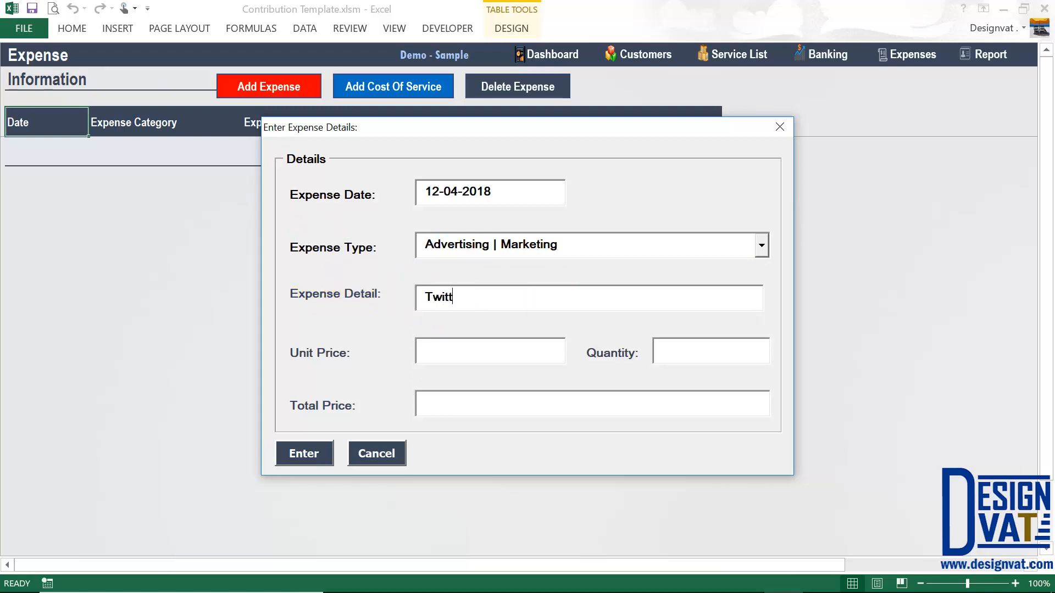
text(er Campaign - Loan Service)
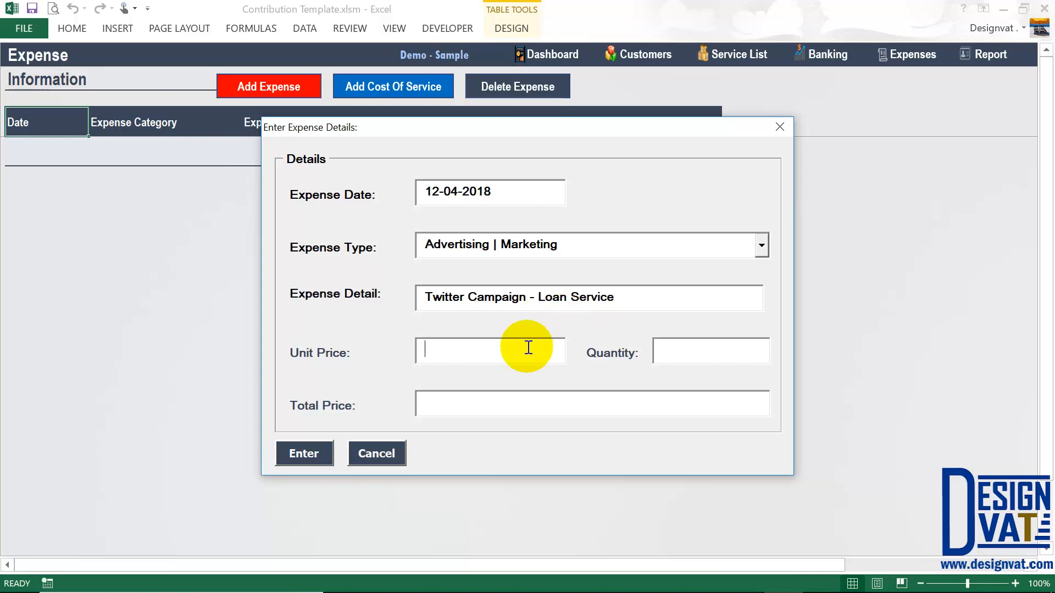
text(20000)
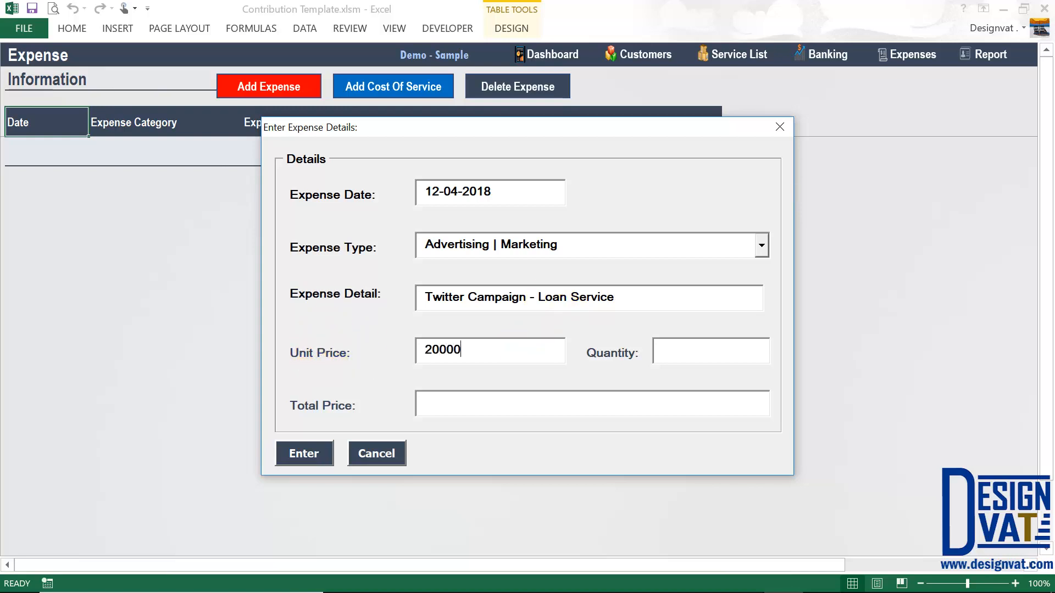
key(Tab)
text(1)
key(Tab)
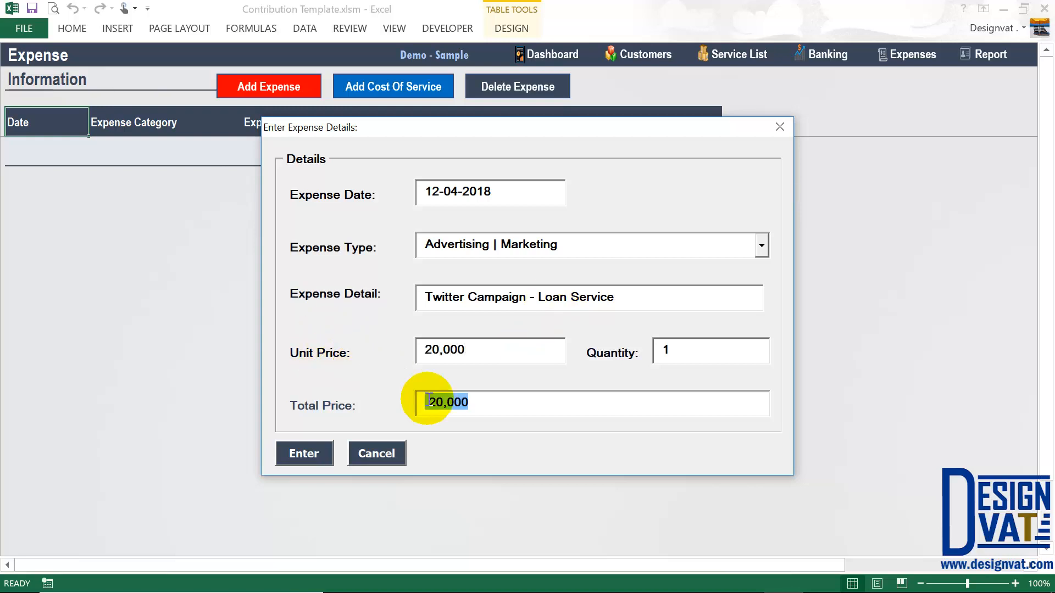
click(302, 452)
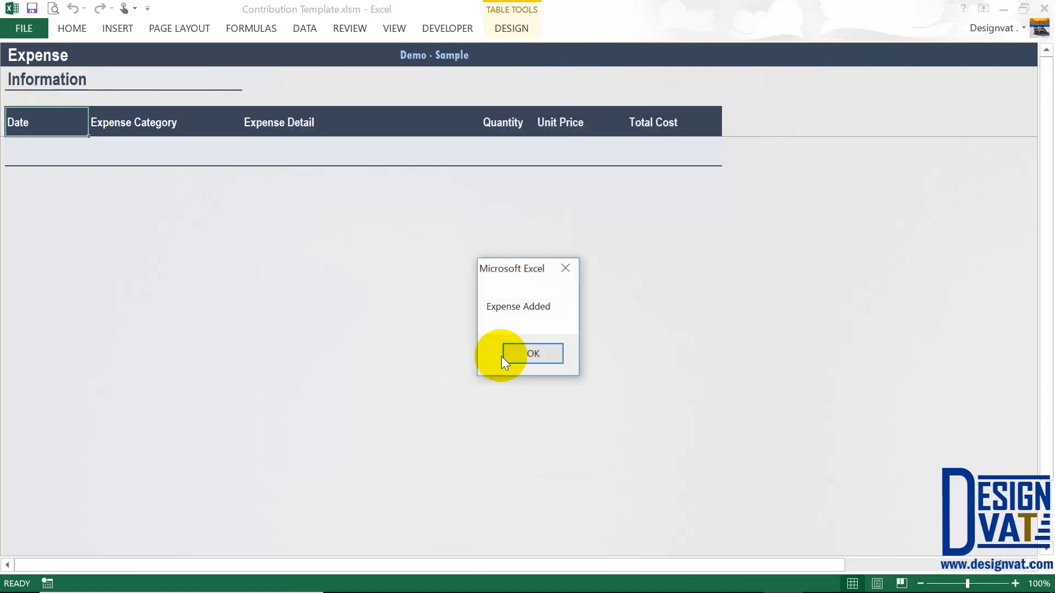
click(535, 355)
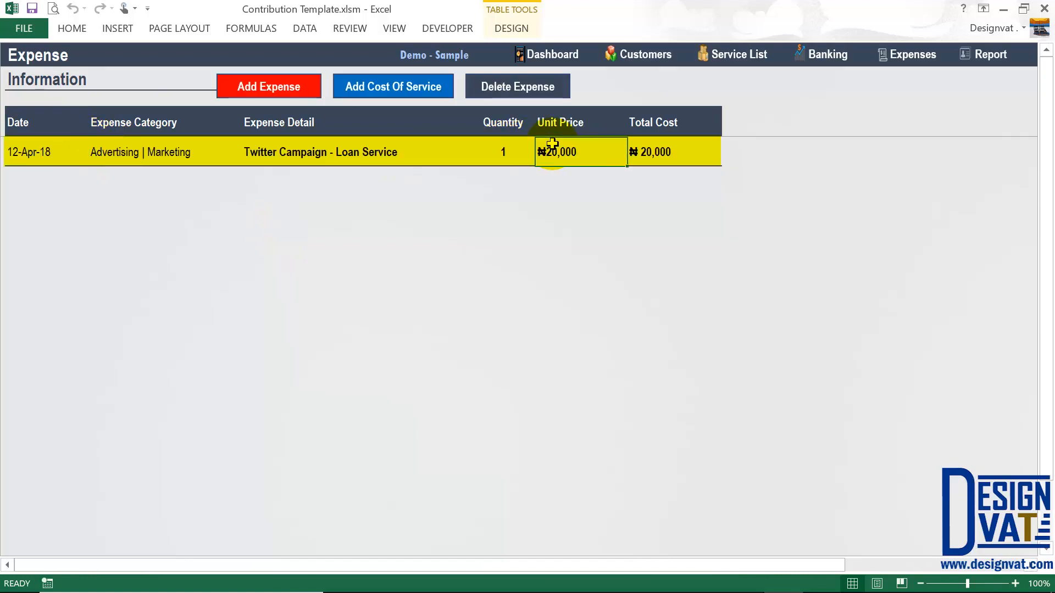
- Check the new entry's category, then start another expense dated 1-May-18
click(174, 150)
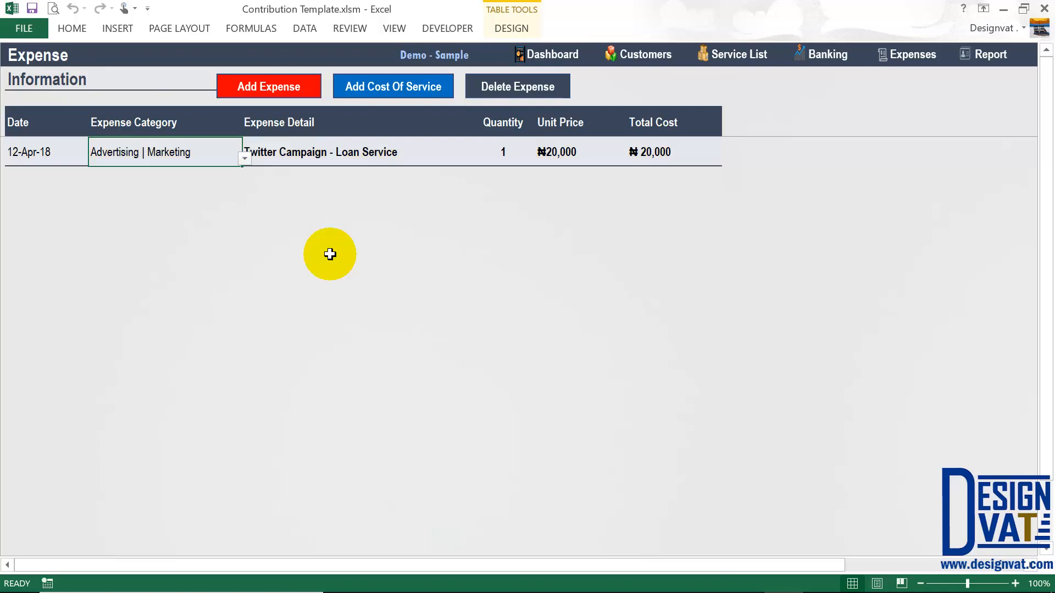
click(269, 86)
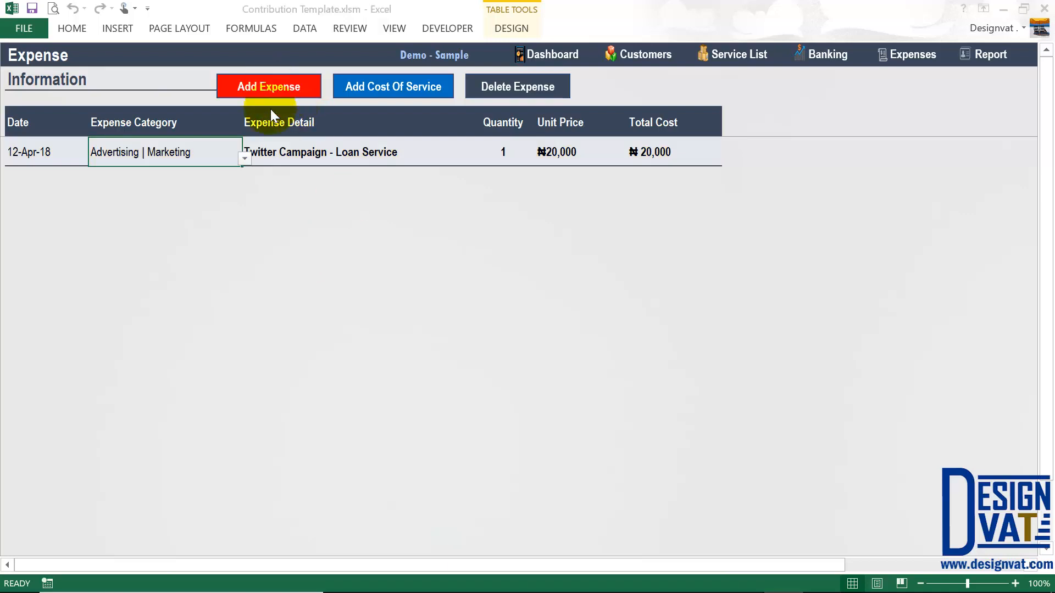
drag(491, 193, 434, 188)
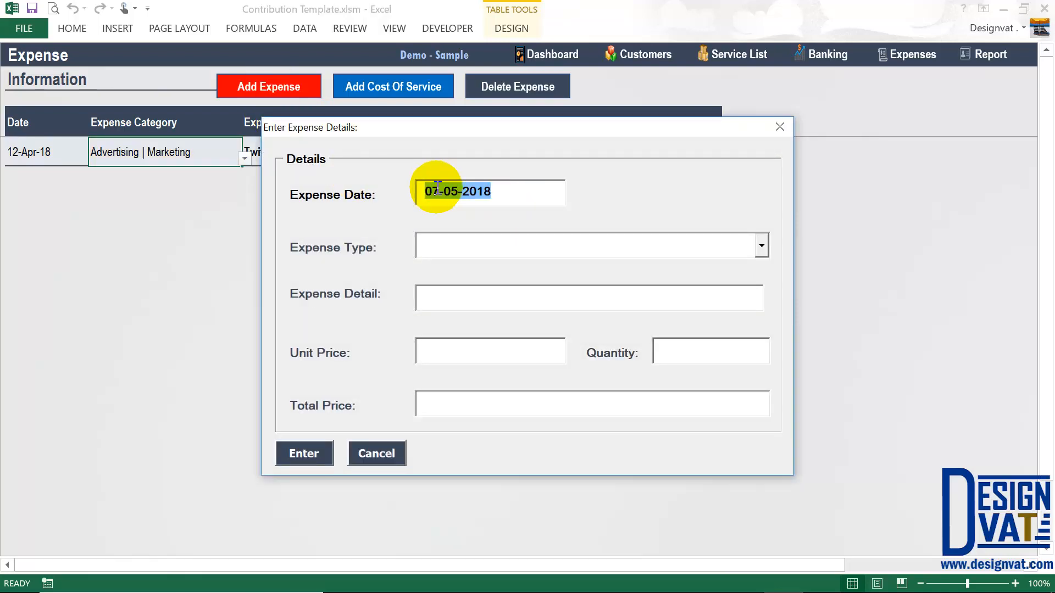
click(439, 190)
key(BackSpace)
text(1)
key(Tab)
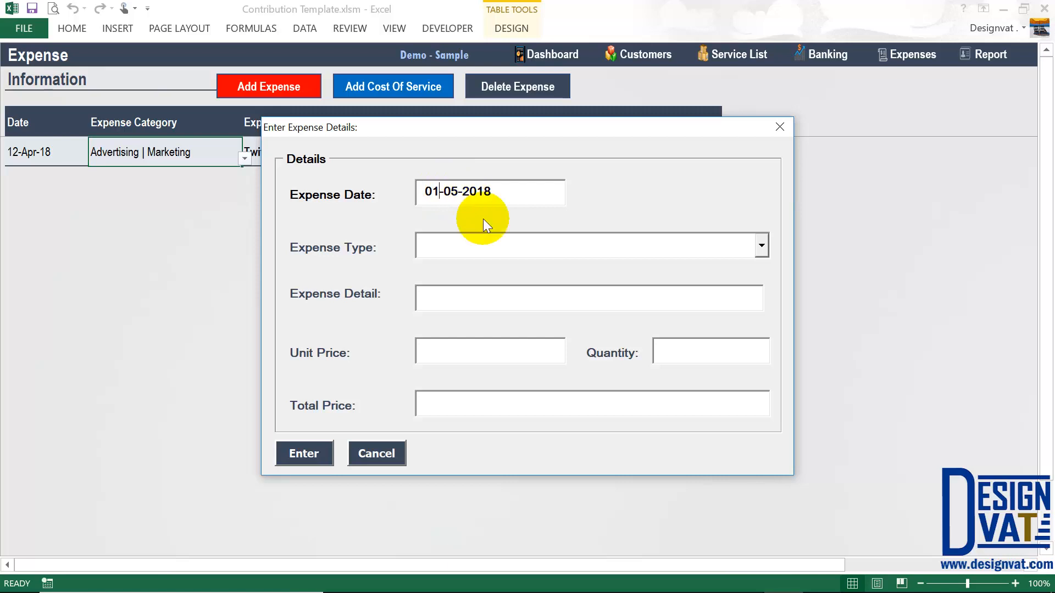
- Add a Rent expense 'Office Rent - May 2018' at unit price 60,000
click(765, 252)
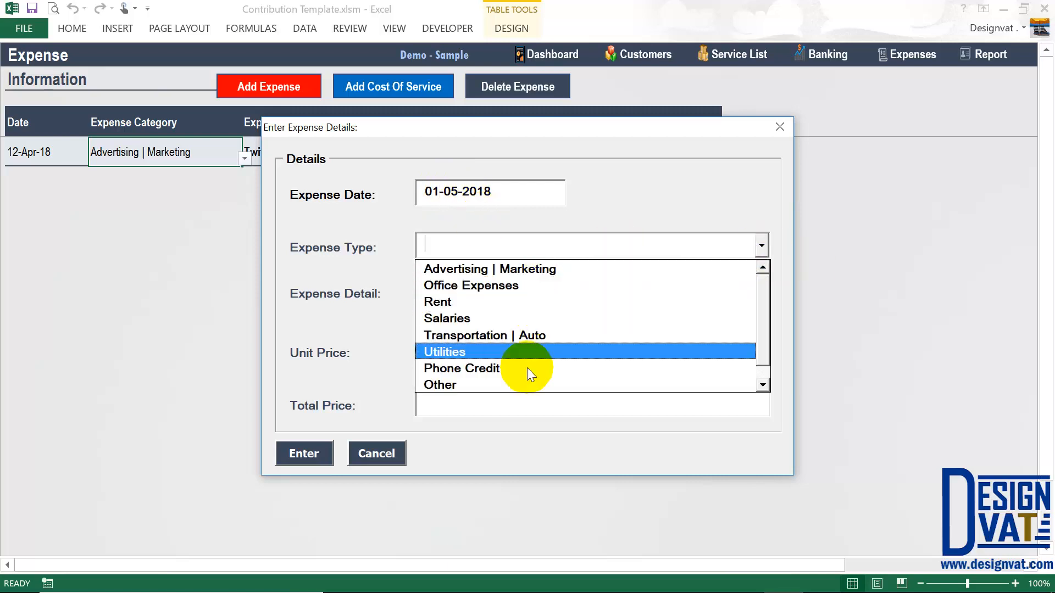
click(456, 301)
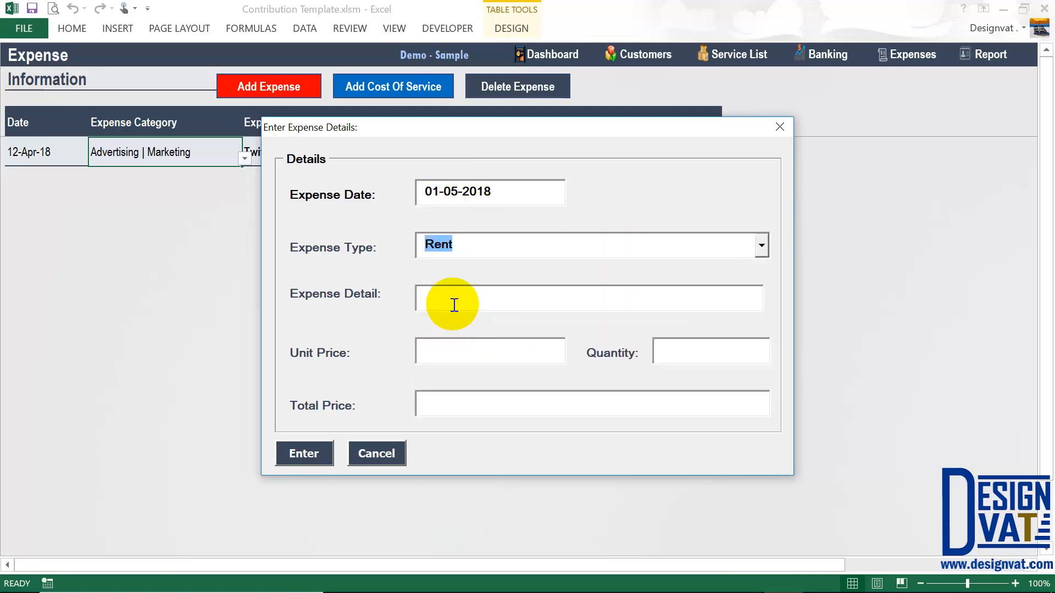
click(453, 305)
text(Office R)
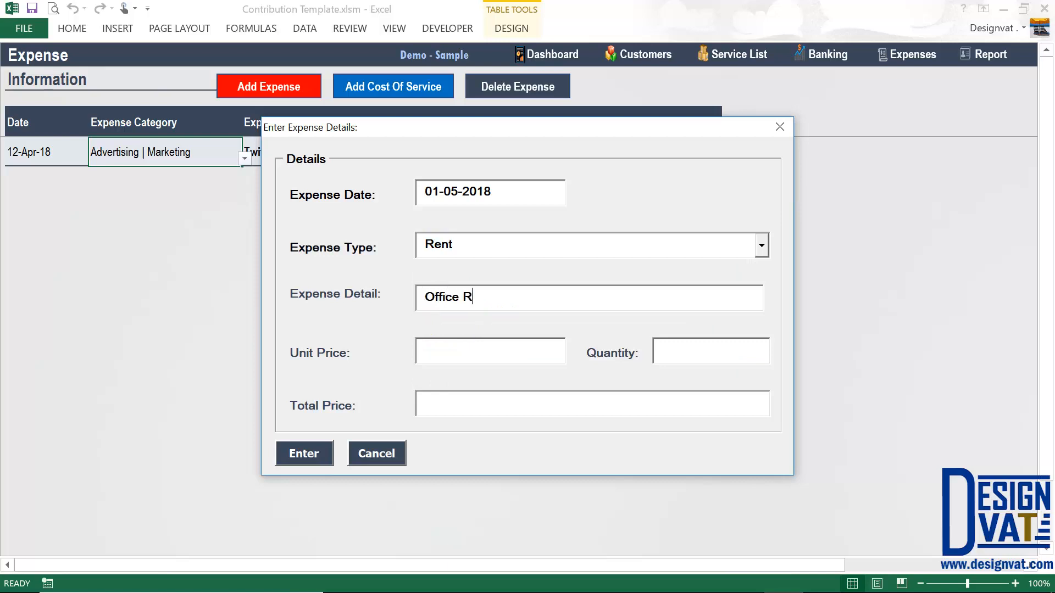
text(ent - May 2018)
key(Tab)
text(60000)
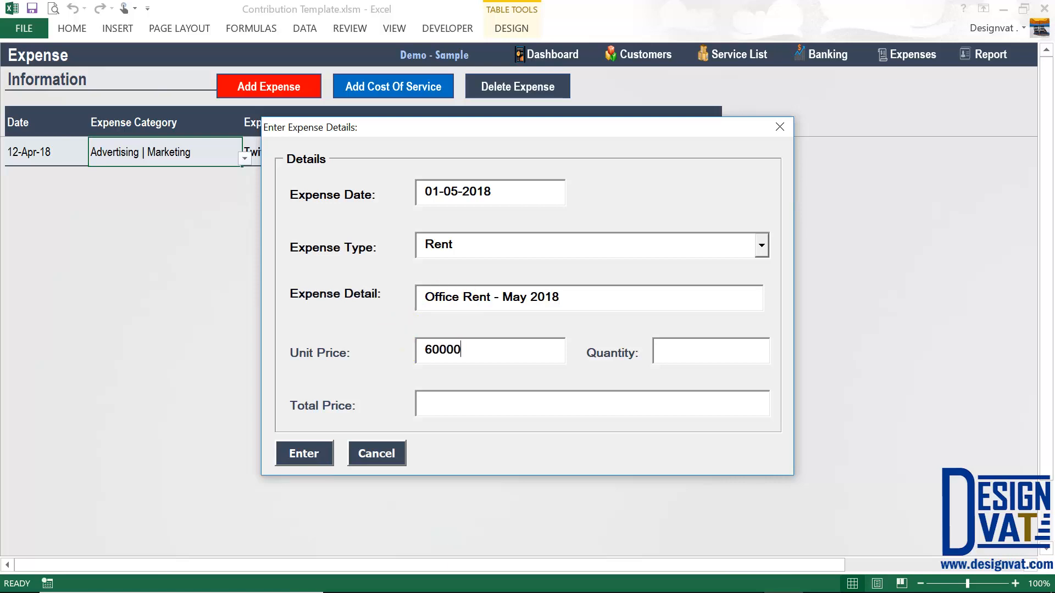
key(Tab)
key(Tab)
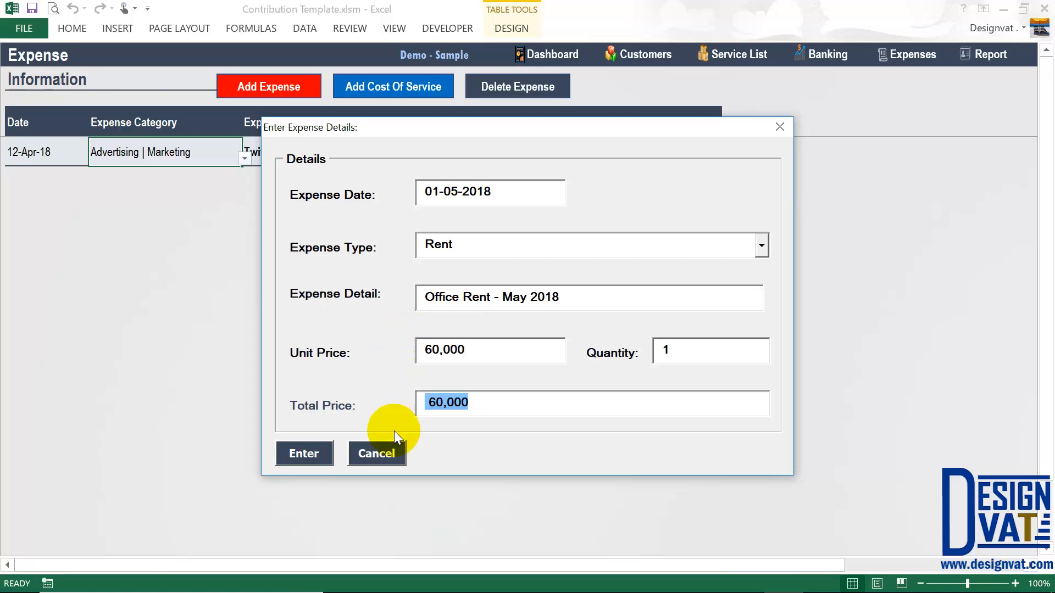
click(283, 465)
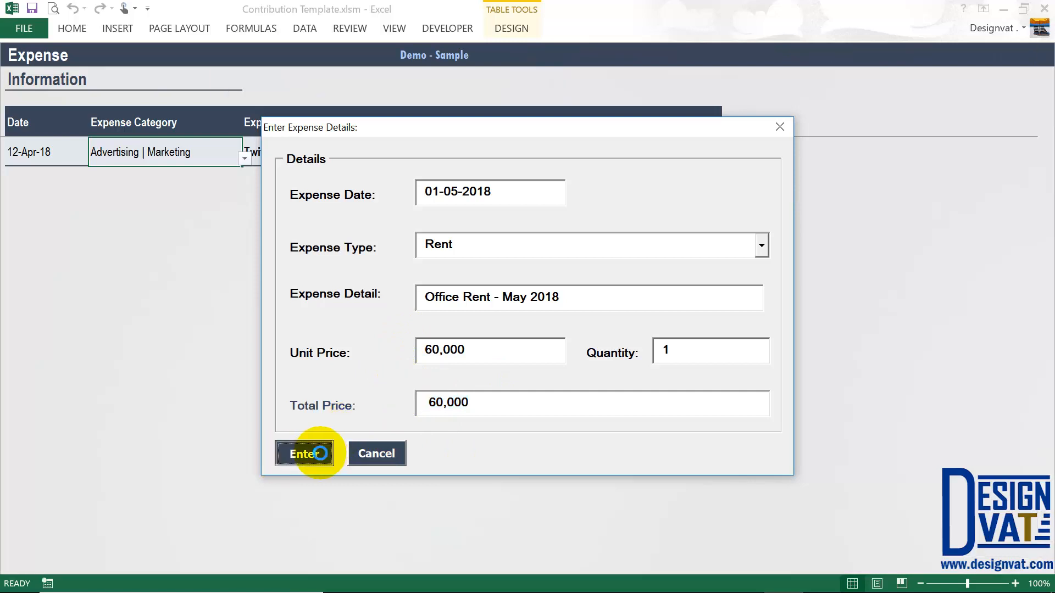
click(509, 353)
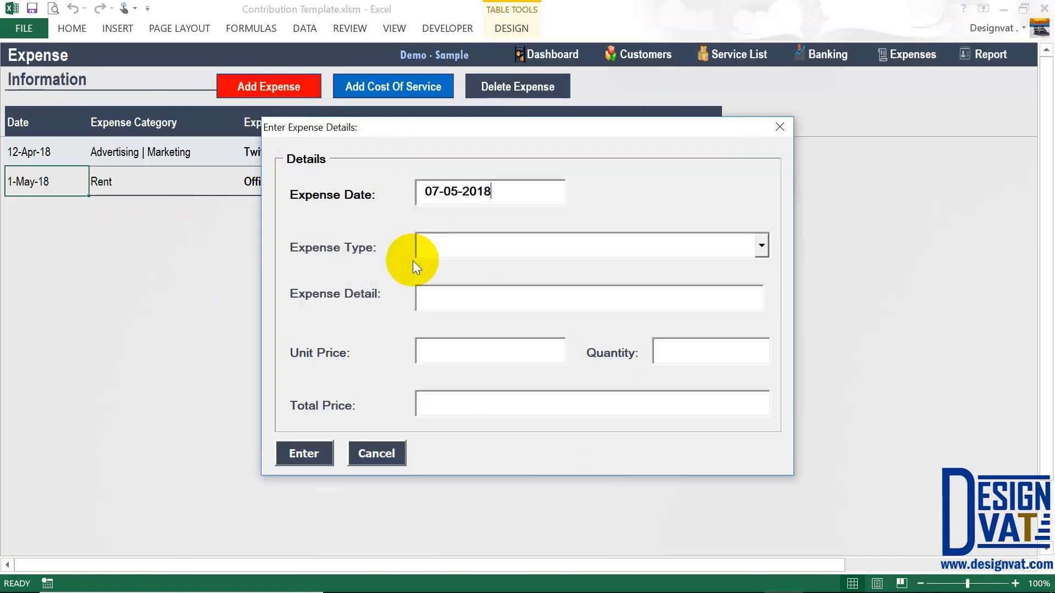
- Record a Phone Credit expense for a Glo airtime number at 5,000, quantity 1
click(762, 246)
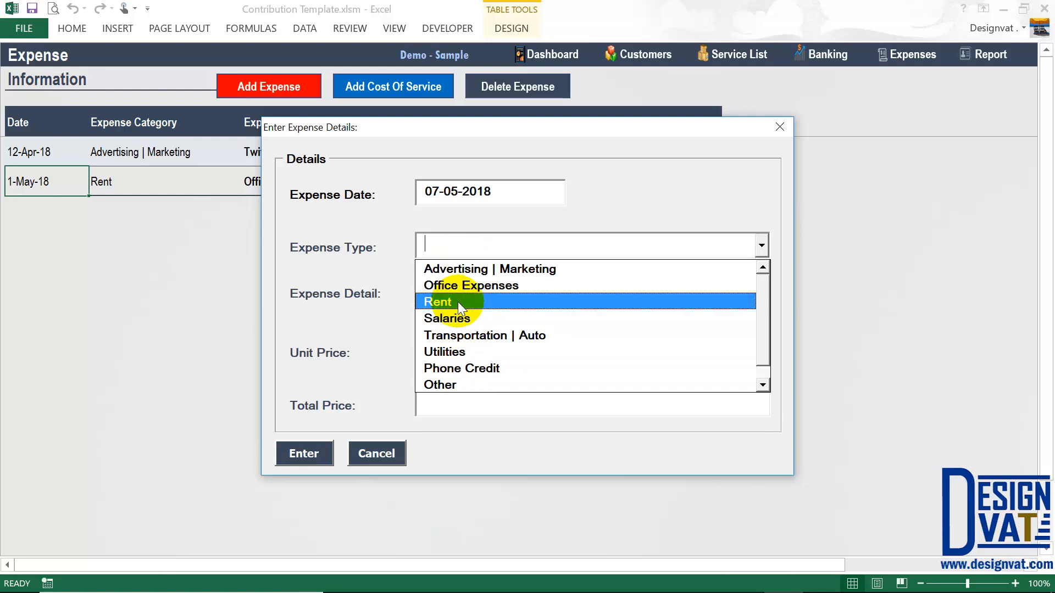
click(445, 183)
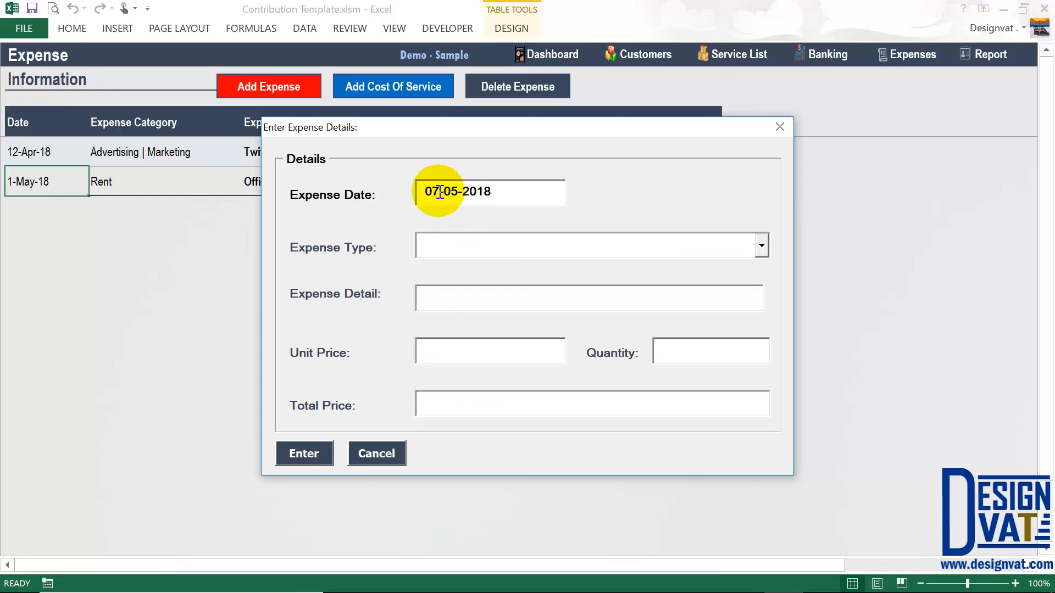
drag(496, 194, 375, 185)
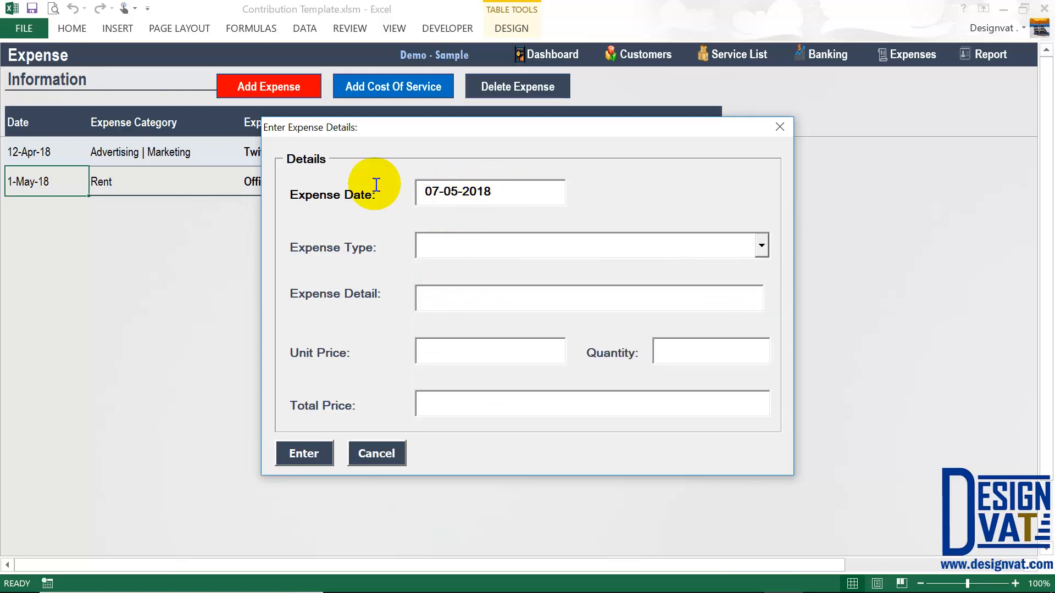
click(761, 246)
click(516, 367)
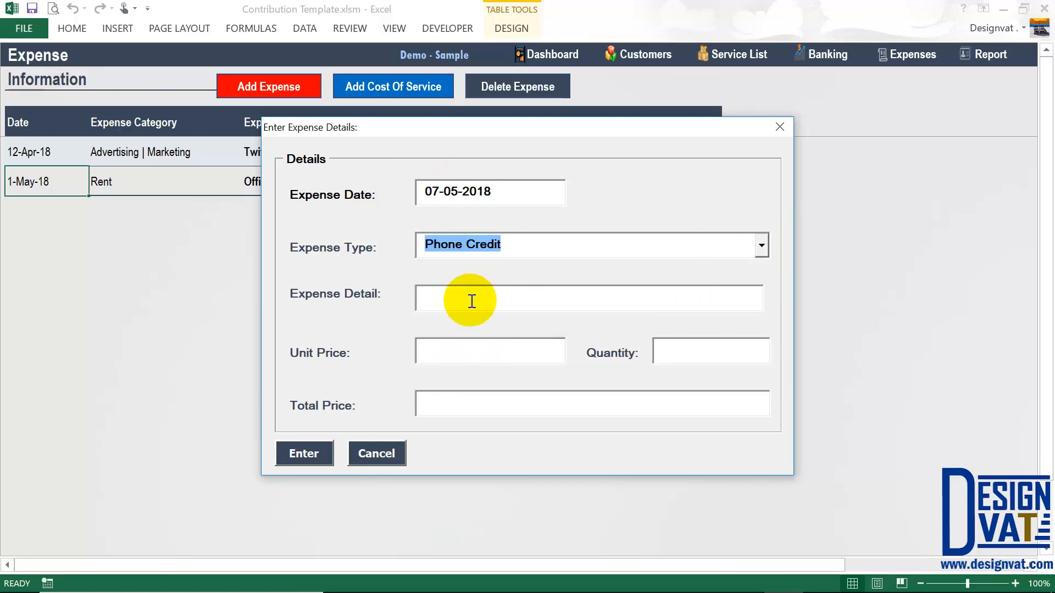
click(472, 301)
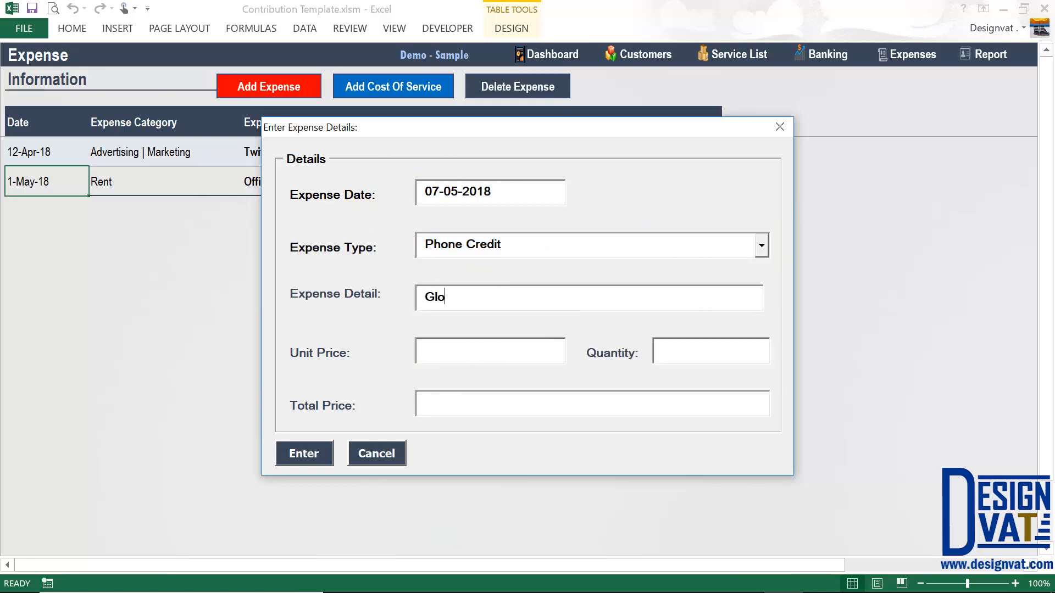
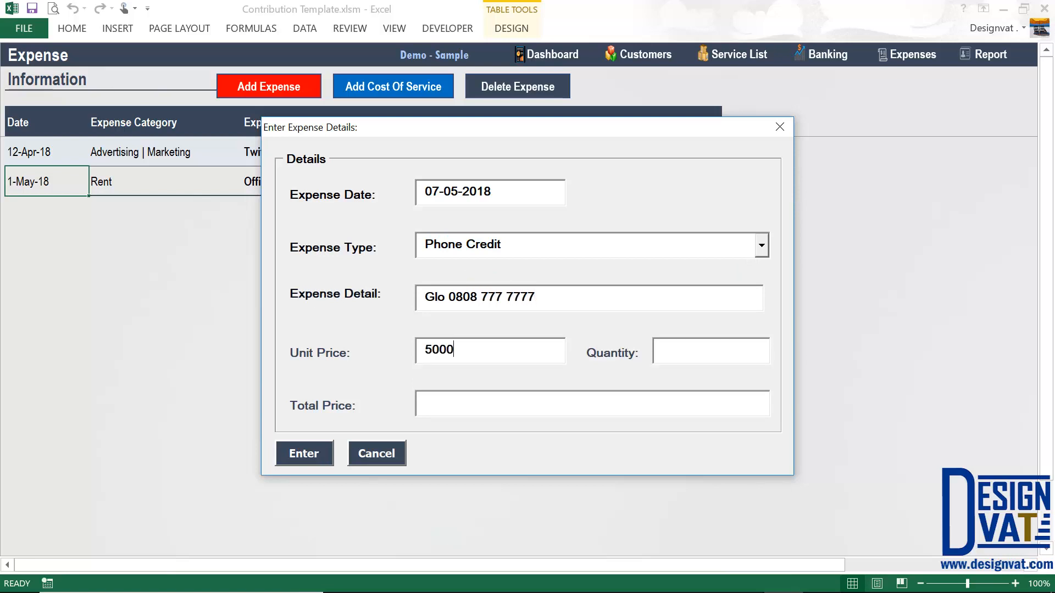
key(Tab)
key(Tab)
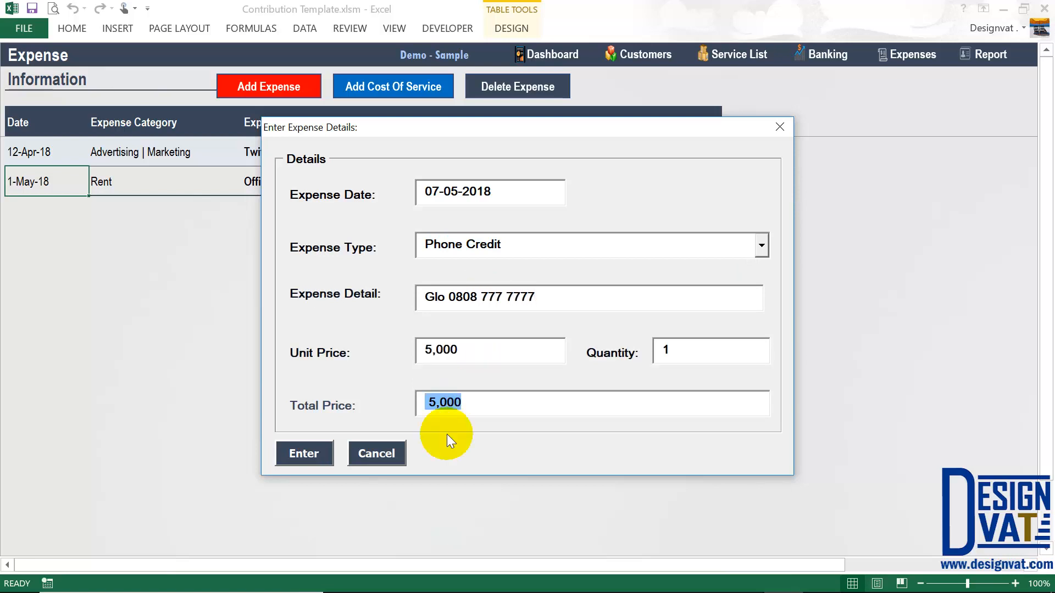
click(317, 453)
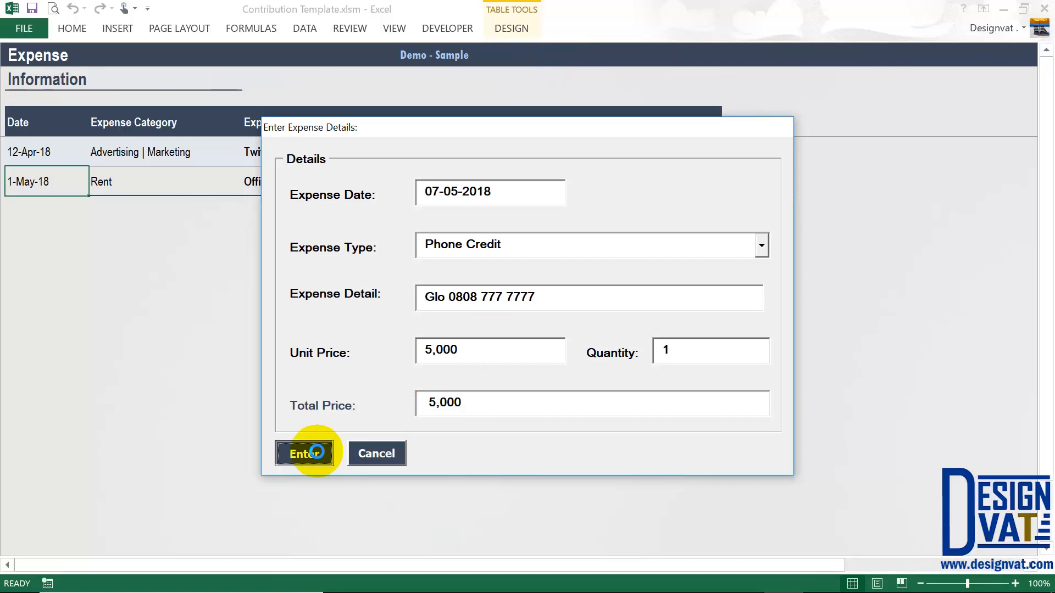
click(538, 354)
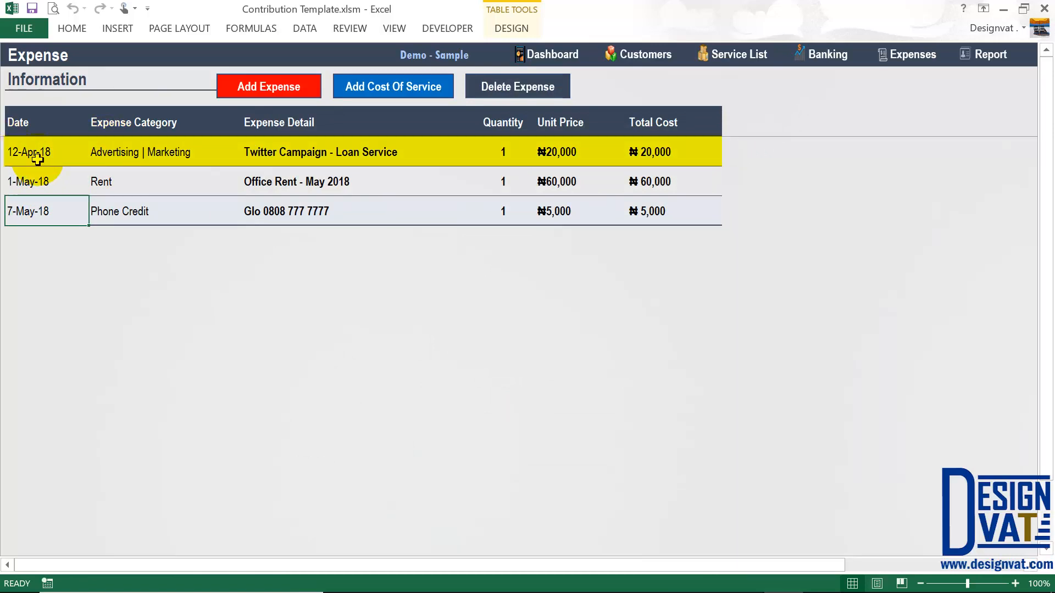
- Select the May expense dates and all Total Cost amounts to check their ₦85,000 sum
drag(36, 175, 35, 209)
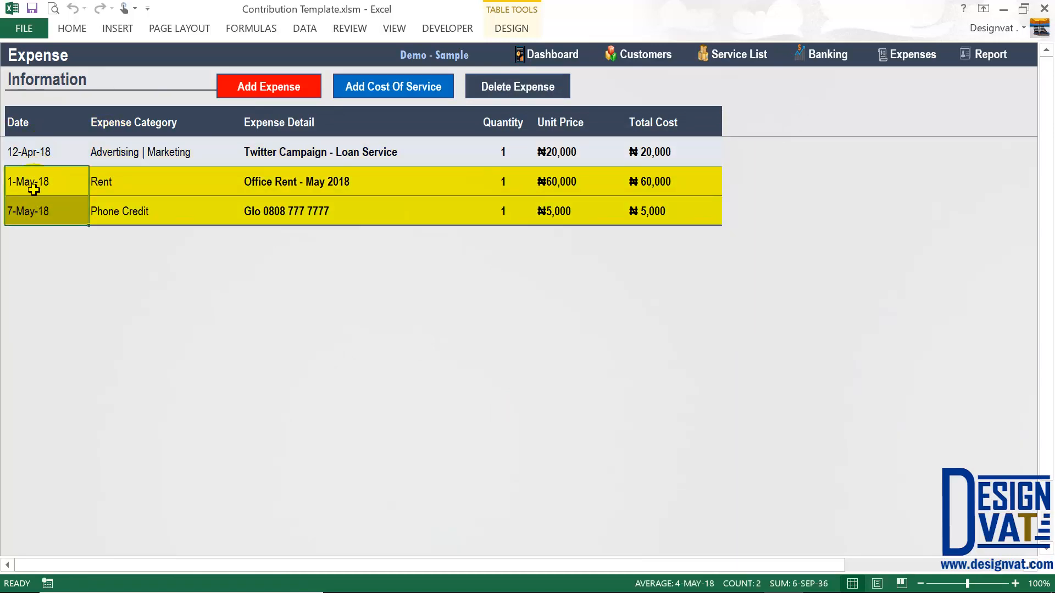
click(40, 151)
drag(41, 180, 41, 210)
drag(636, 152, 652, 216)
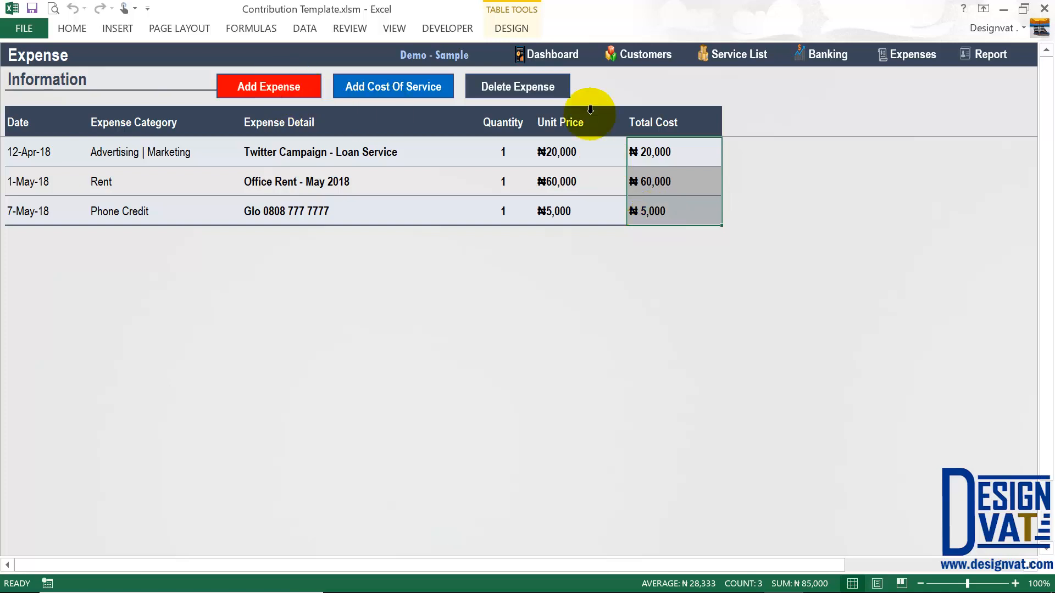
- Attempt to delete the Phone Credit expense, answer No, then go to the Reports dashboard
click(144, 212)
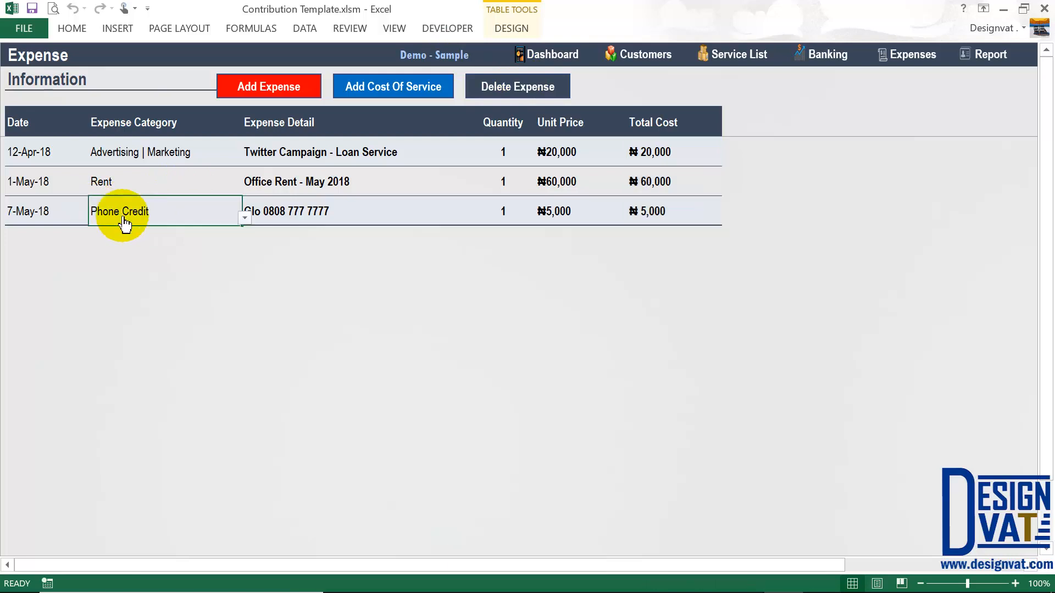
click(518, 80)
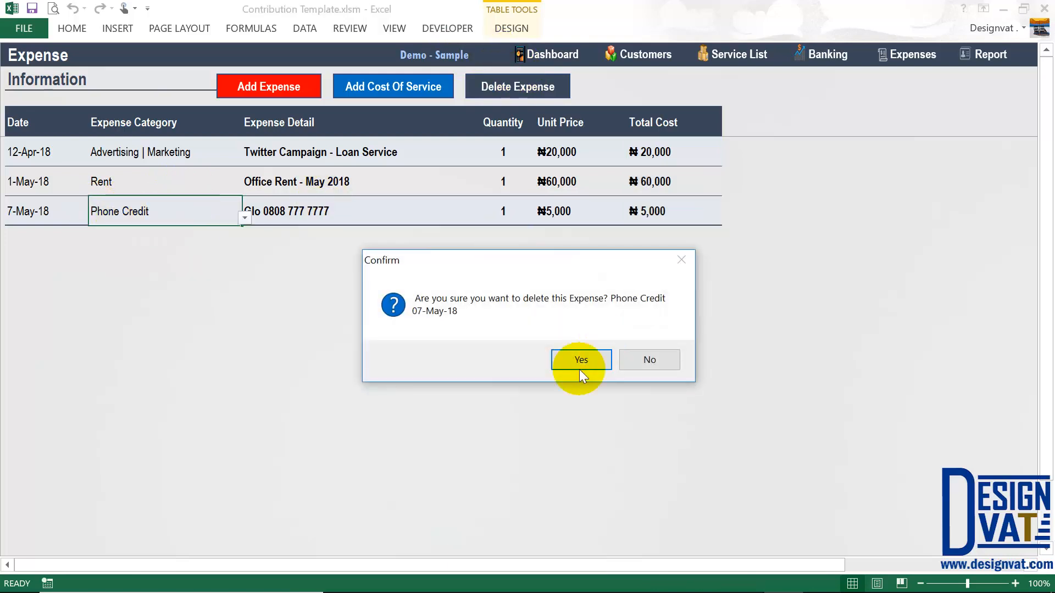
click(631, 354)
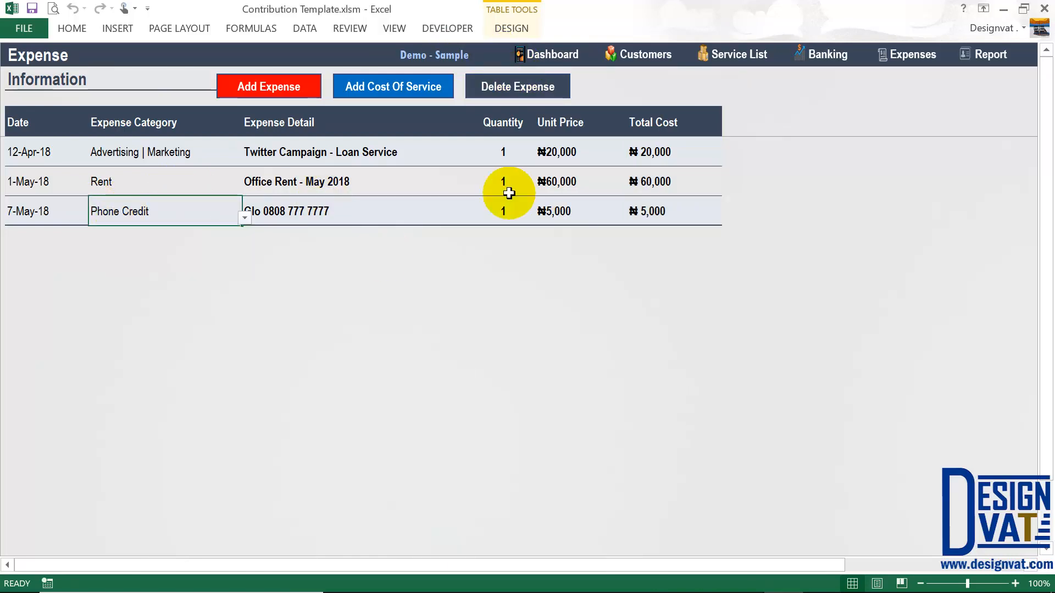
click(996, 57)
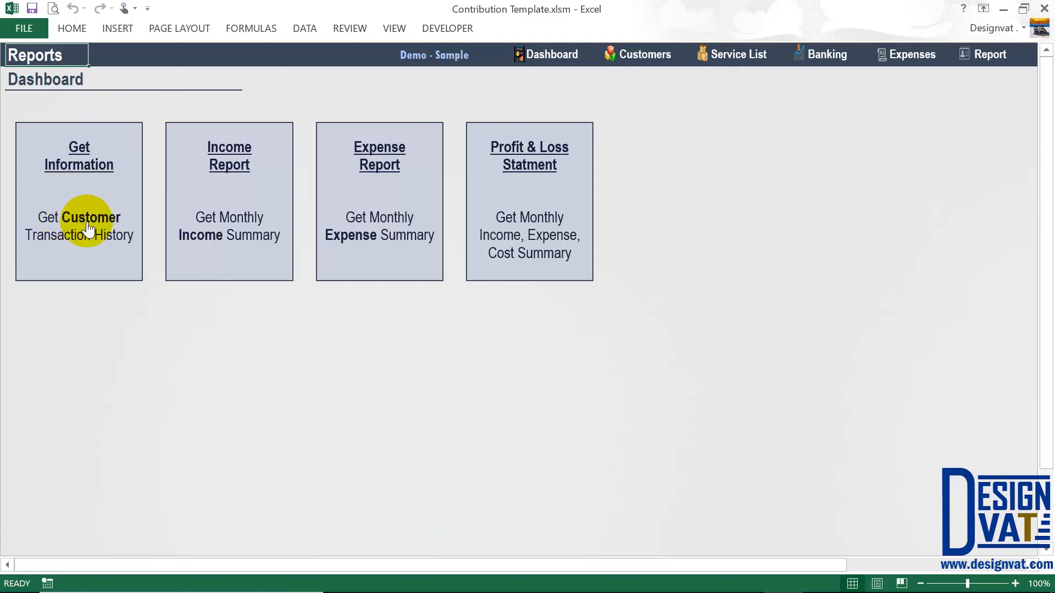
- Inspect the credit and debit transaction types on the Banking sheet, then open Customer Summary
click(831, 55)
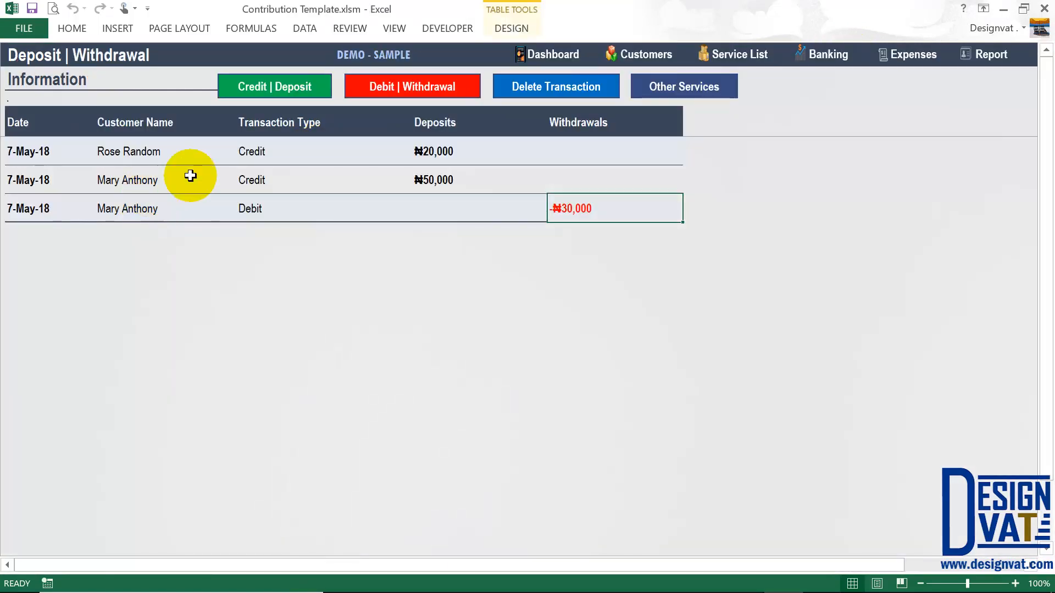
click(277, 156)
click(260, 211)
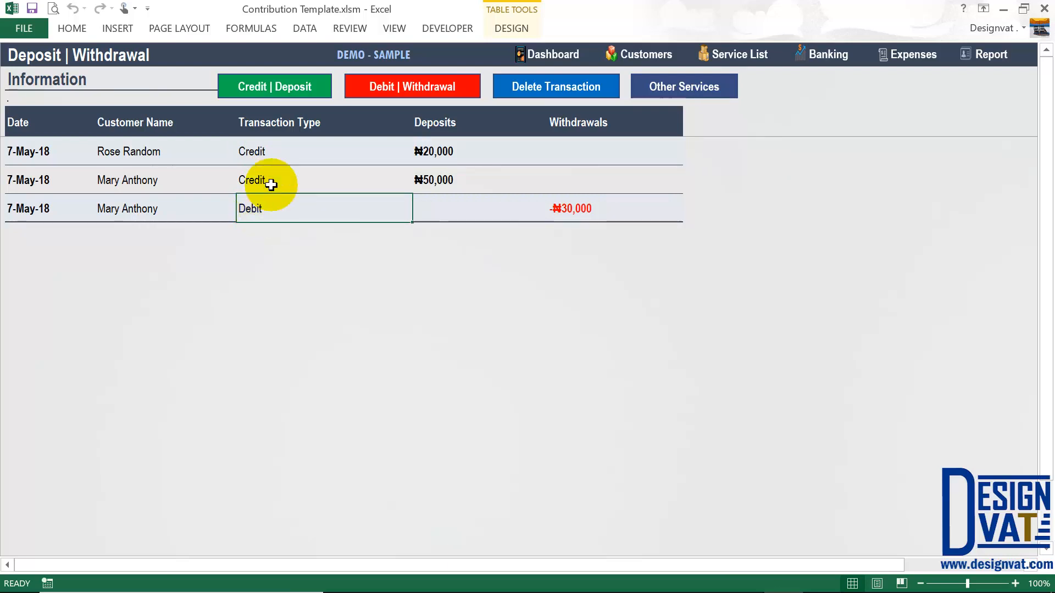
click(983, 54)
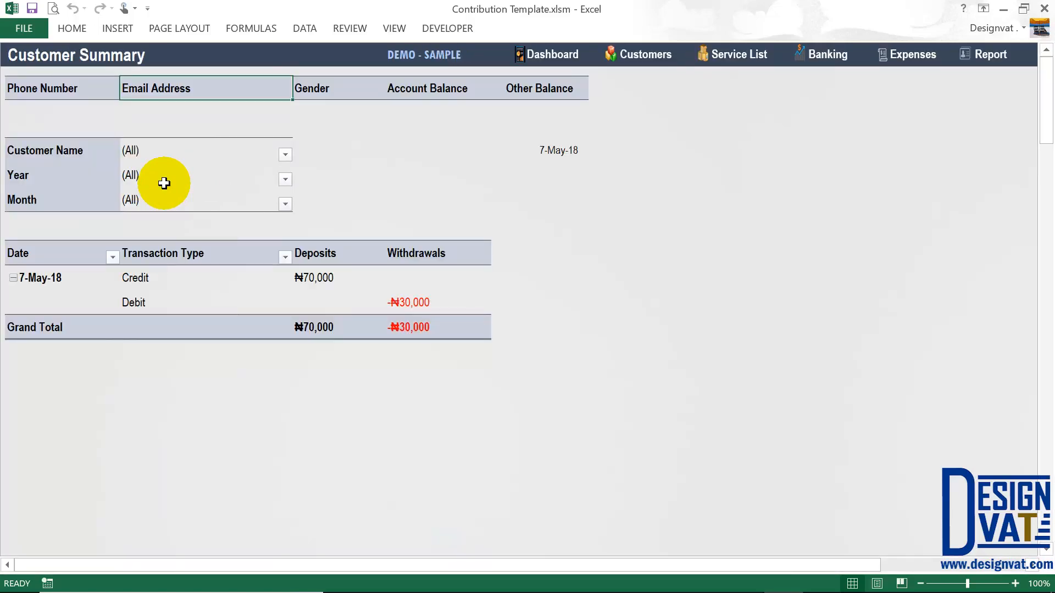
- Search the Customer Name pivot filter and show only the one matching customer
click(168, 149)
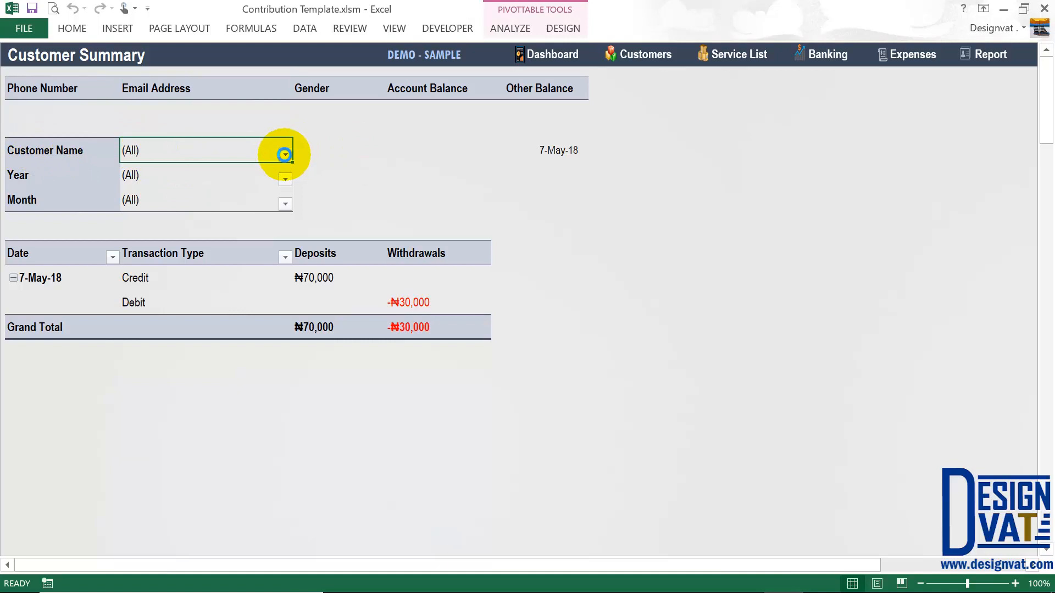
click(284, 155)
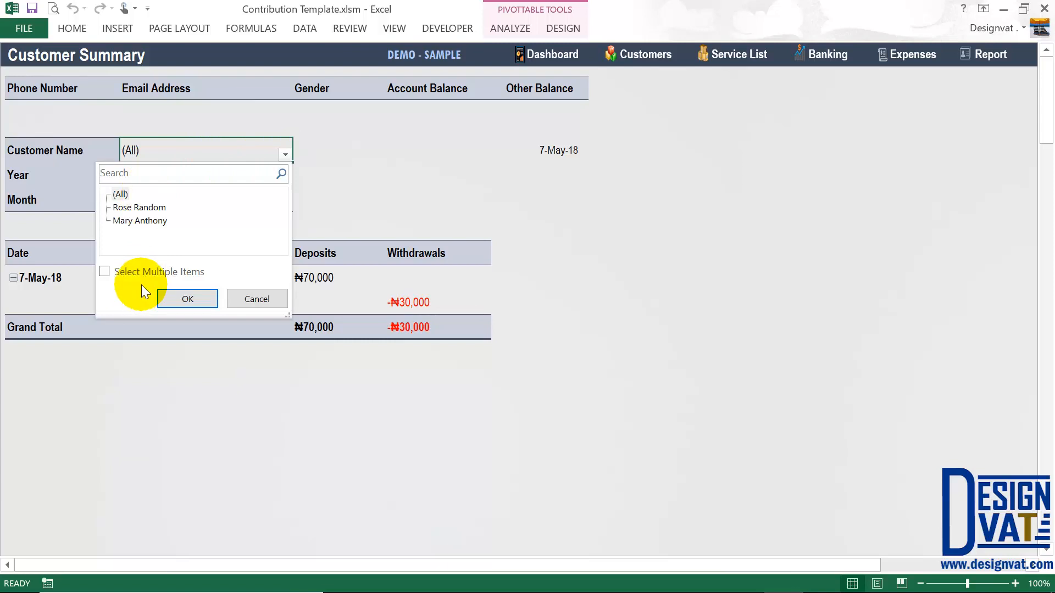
click(128, 176)
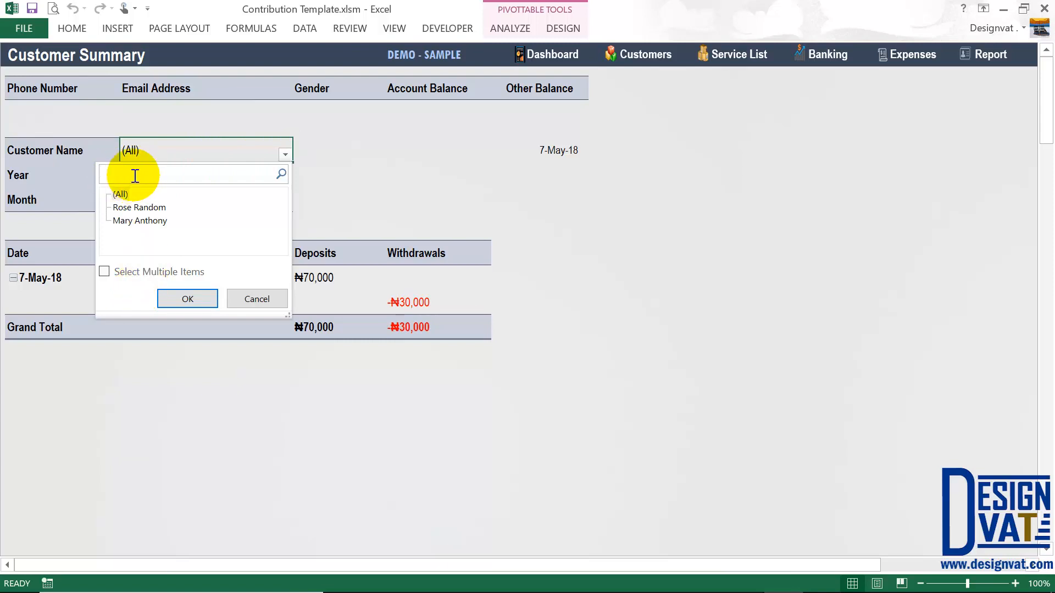
text(Rose)
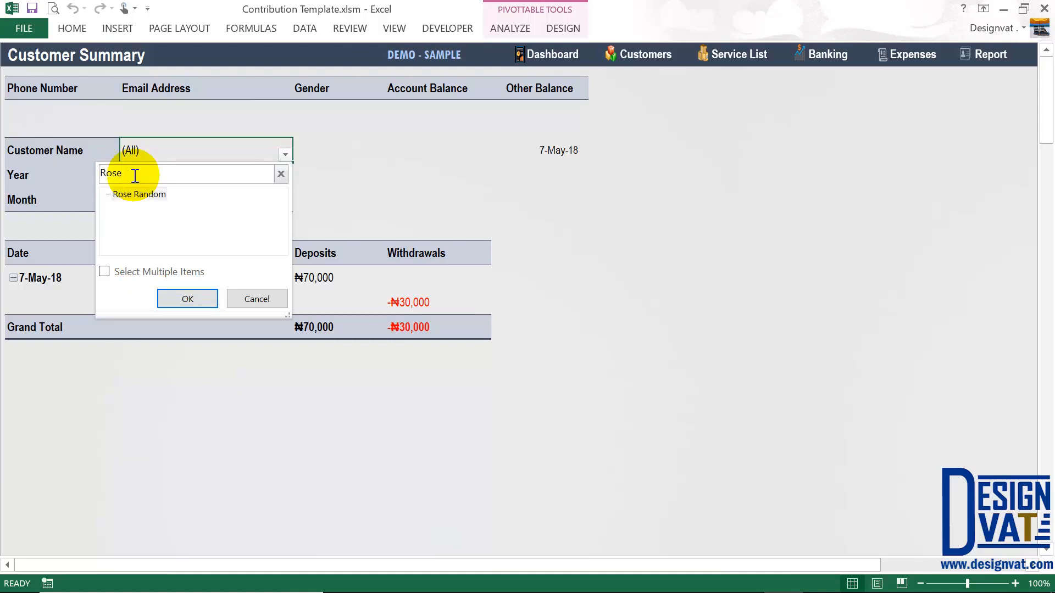
double_click(113, 173)
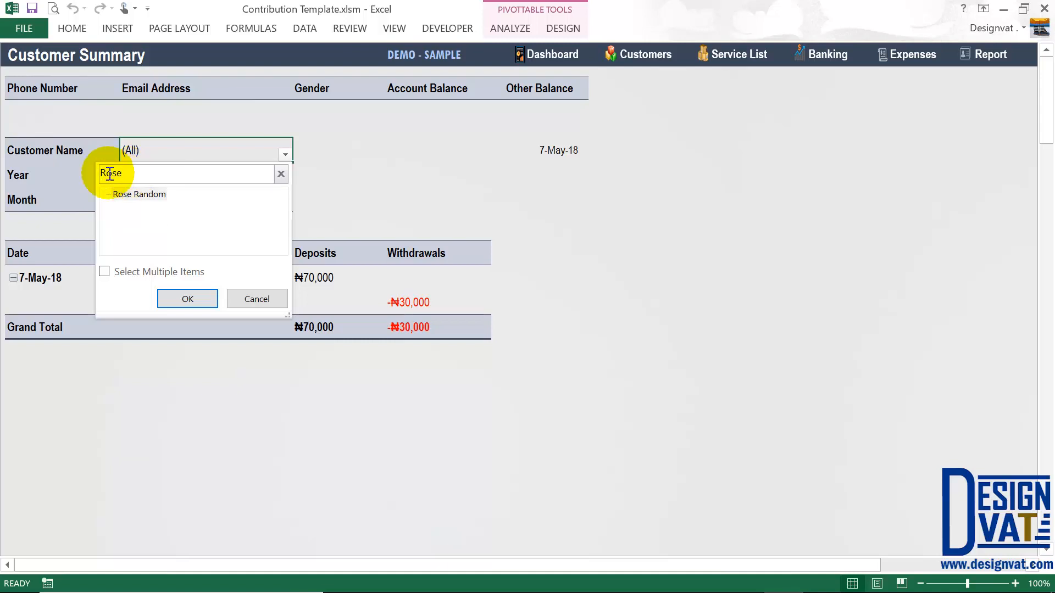
click(136, 173)
text(Ant)
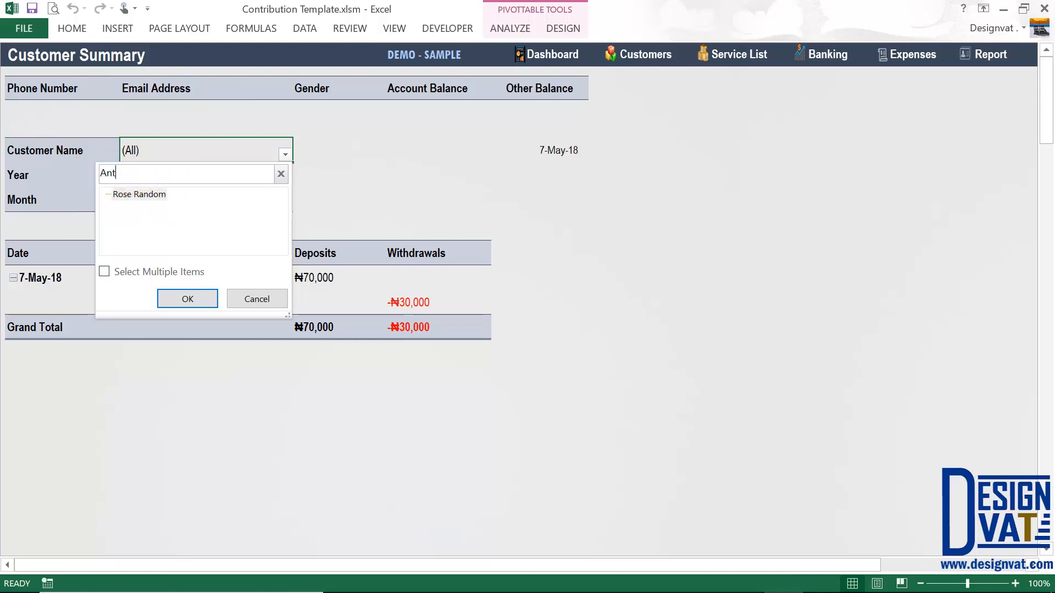
double_click(104, 173)
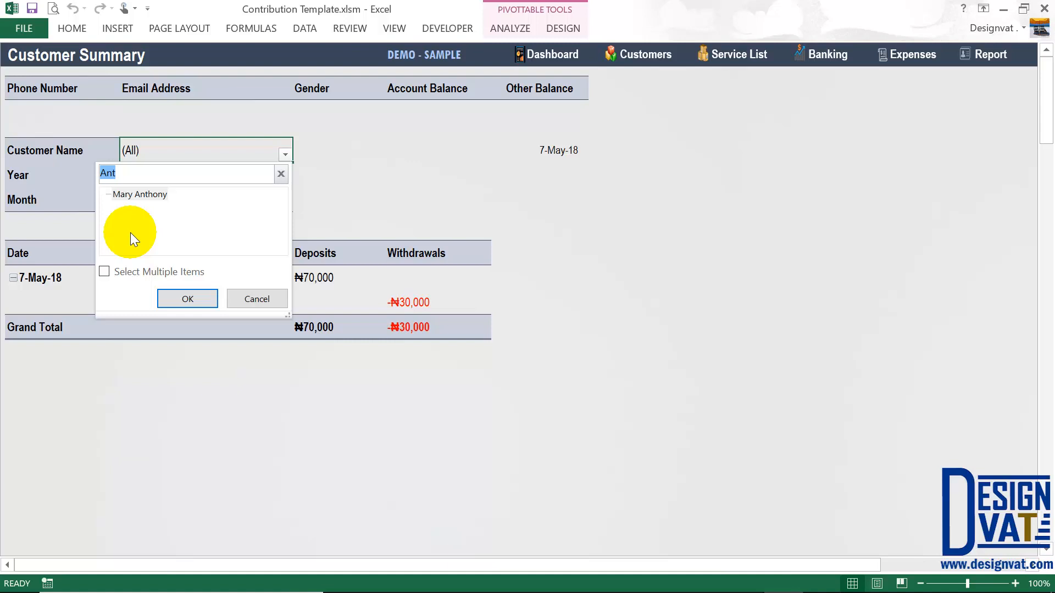
click(118, 192)
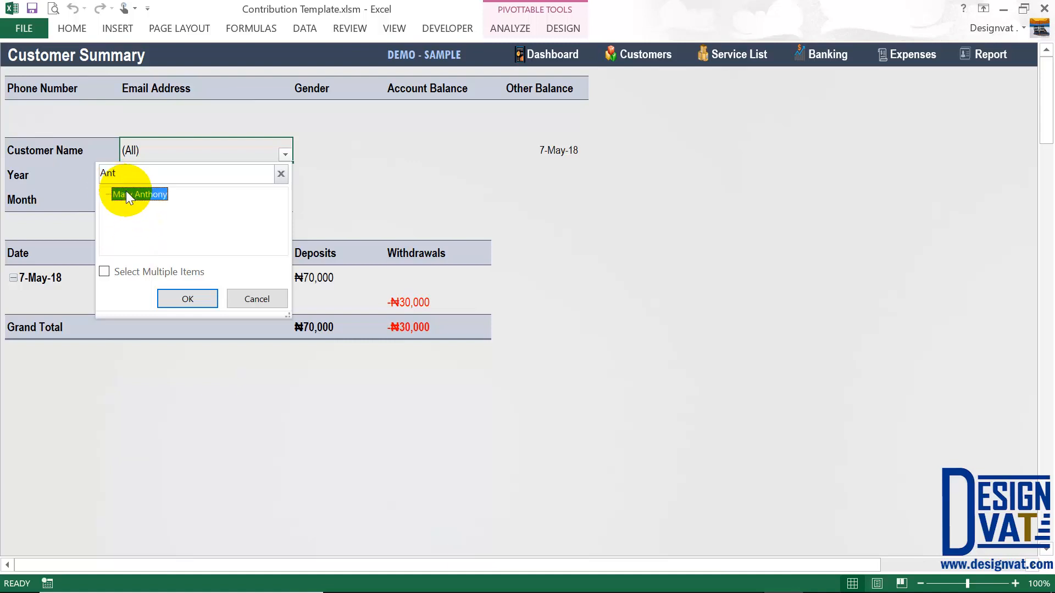
click(176, 296)
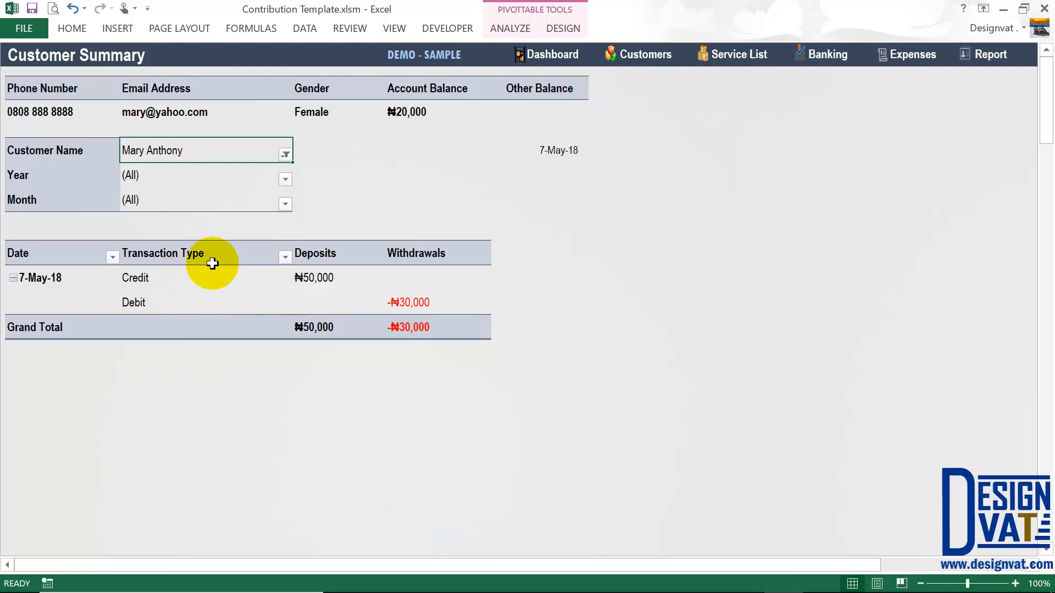
- Review the first customer's phone, email, account balance and empty Other Balance
click(77, 111)
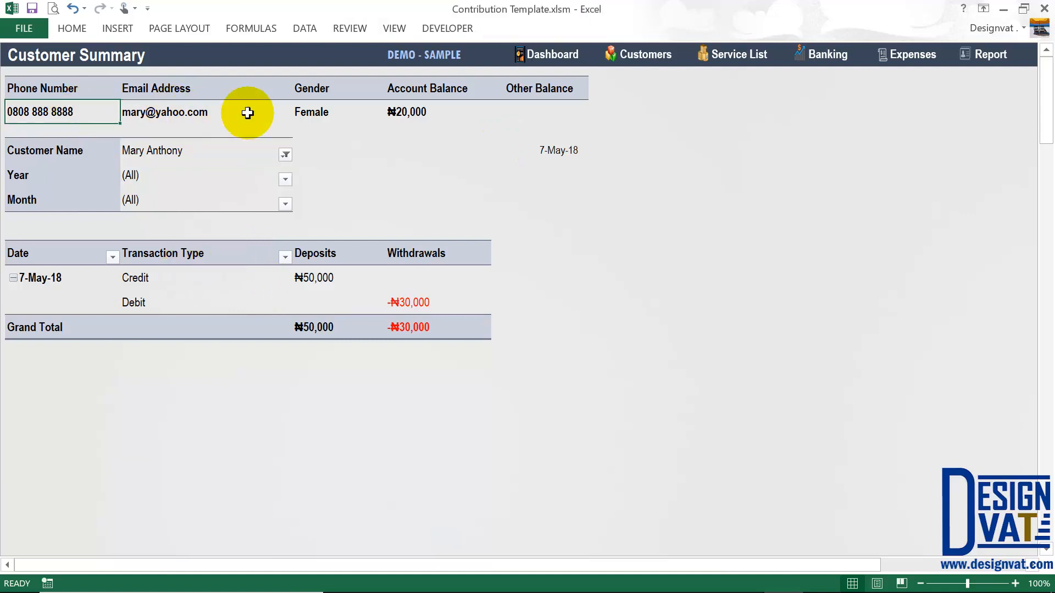
click(247, 112)
drag(405, 111, 416, 89)
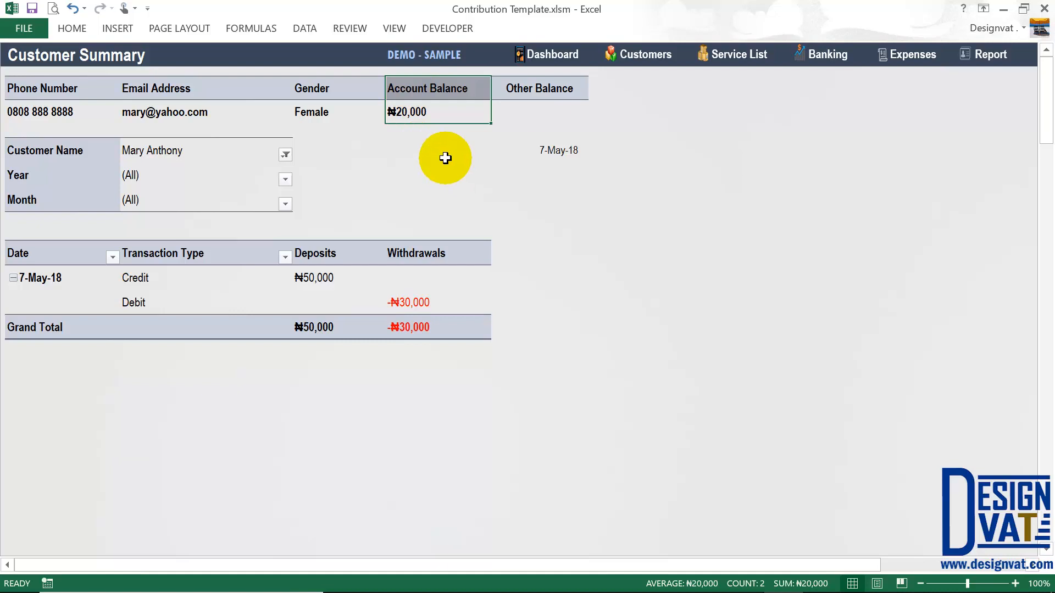
click(540, 108)
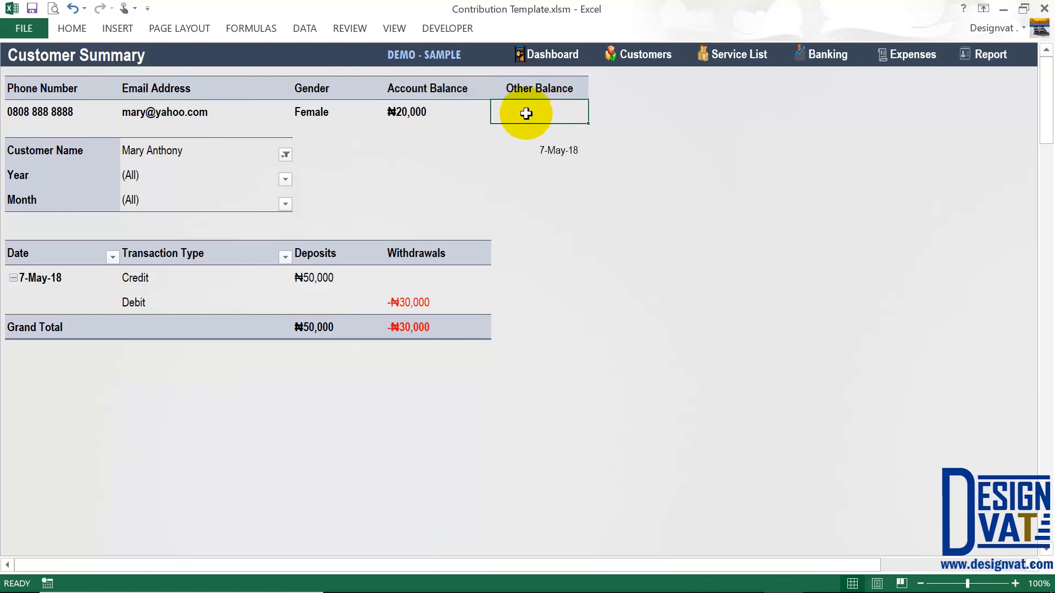
- Switch to the other customer and review their ₦20,000 balance and -₦220,000 Other Balance
click(285, 155)
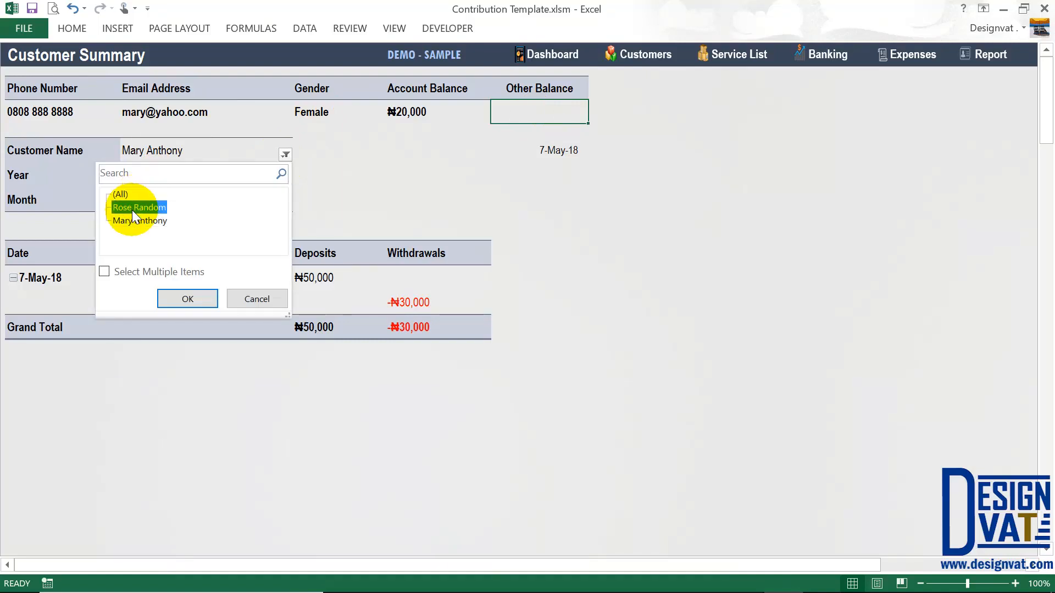
click(188, 299)
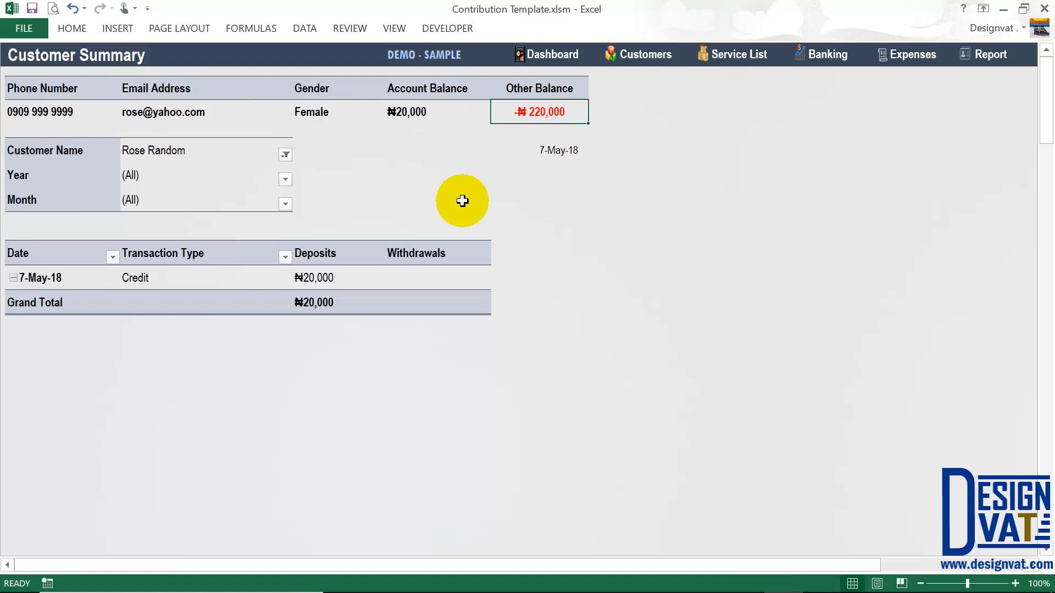
drag(537, 86, 533, 104)
mouse_move(471, 89)
mouse_down()
mouse_move(461, 112)
mouse_move(424, 90)
mouse_up()
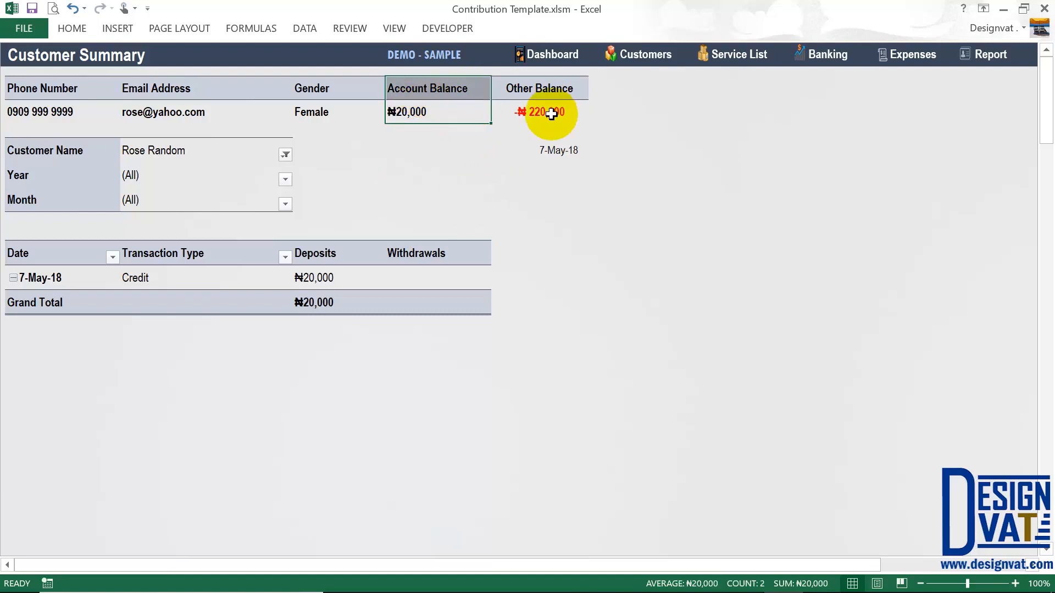
drag(546, 110, 555, 90)
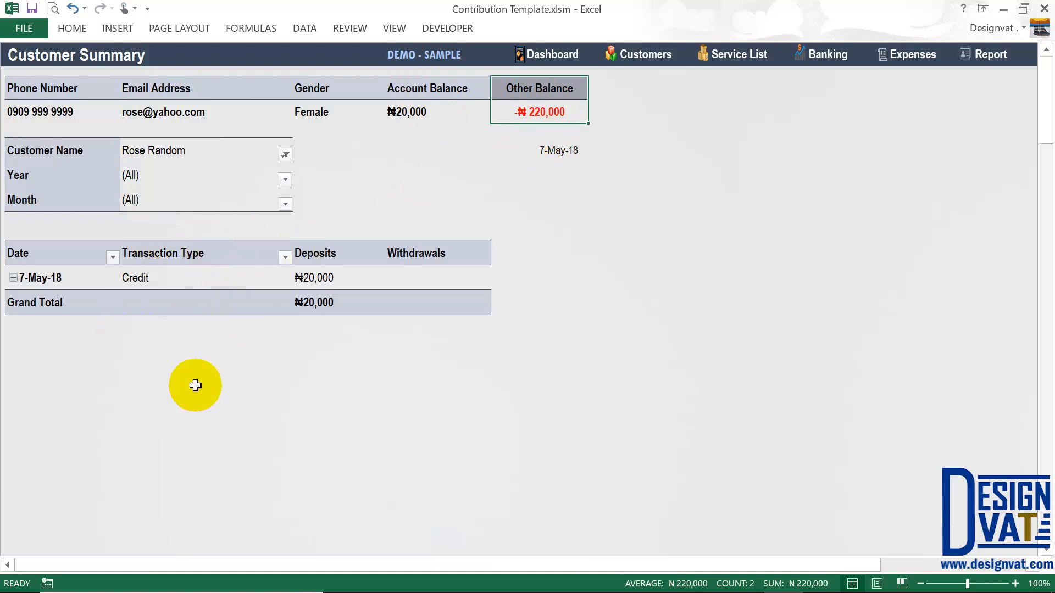
drag(155, 175, 152, 198)
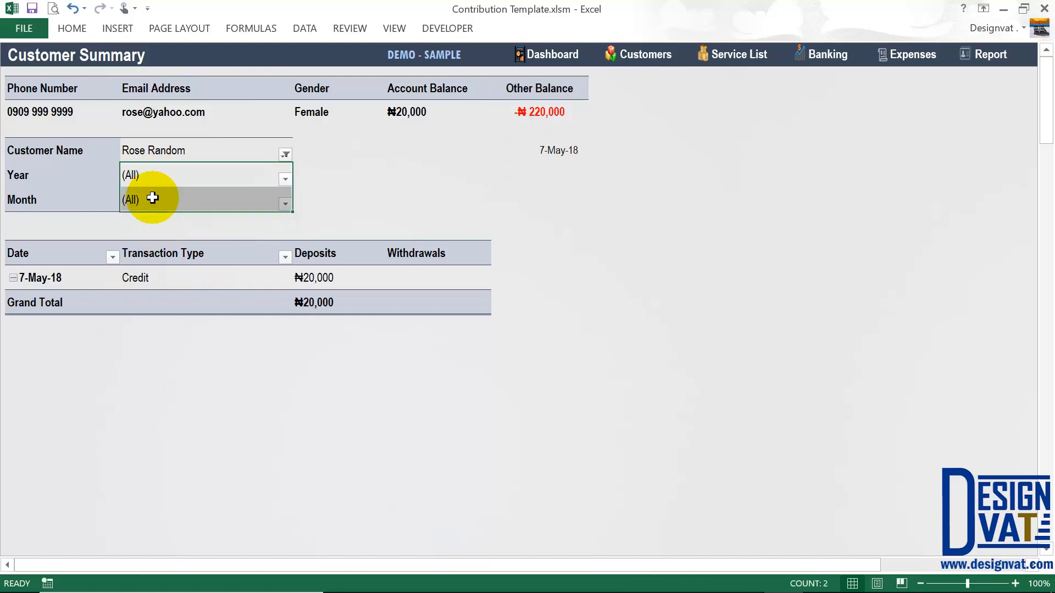
- Filter the Customer Summary to year 2018 and month May
click(171, 178)
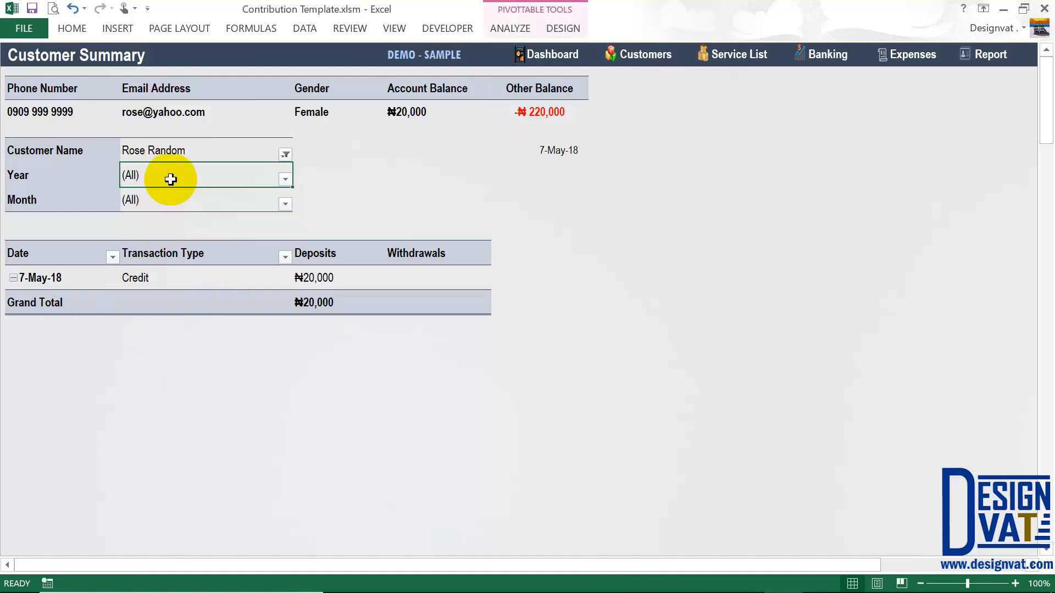
click(284, 177)
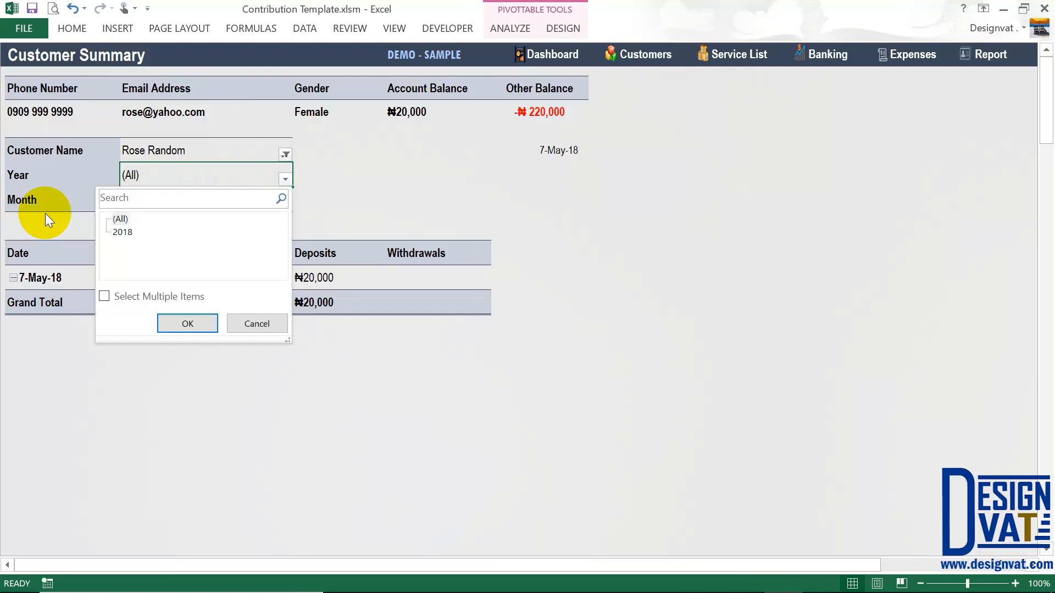
click(123, 232)
click(187, 323)
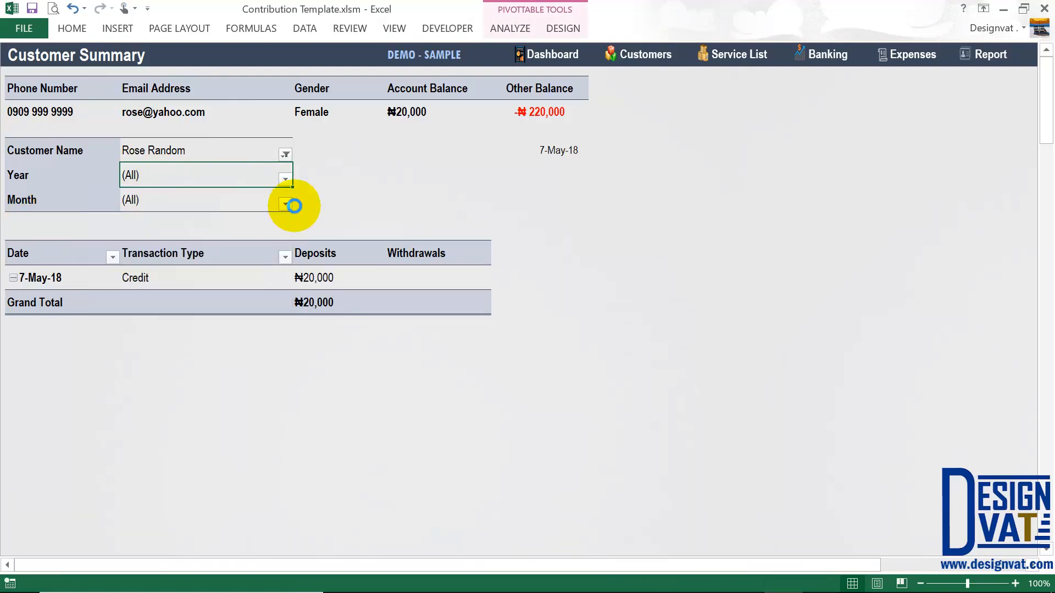
click(285, 204)
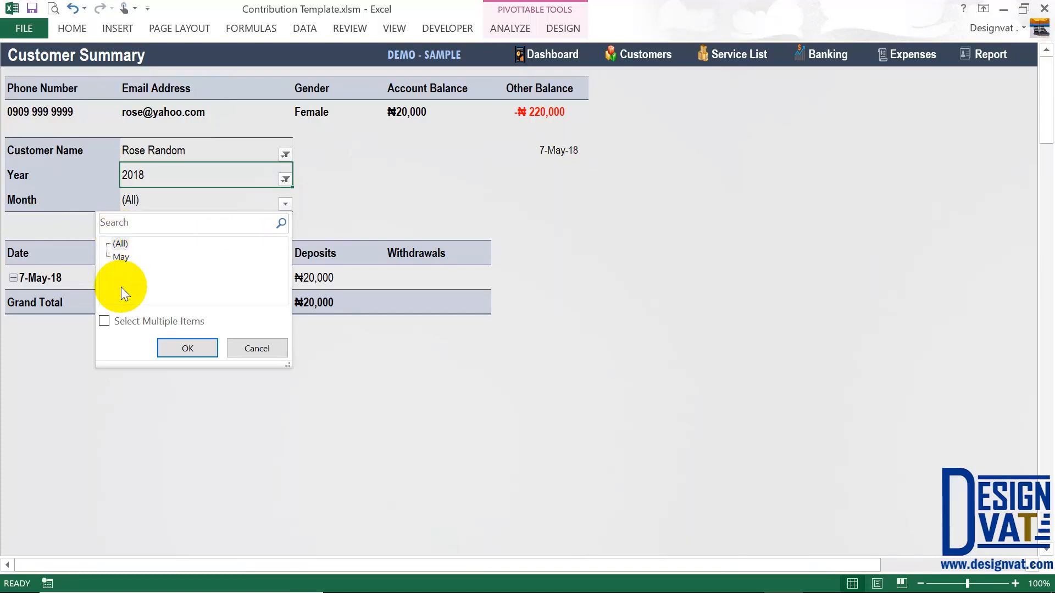
click(182, 348)
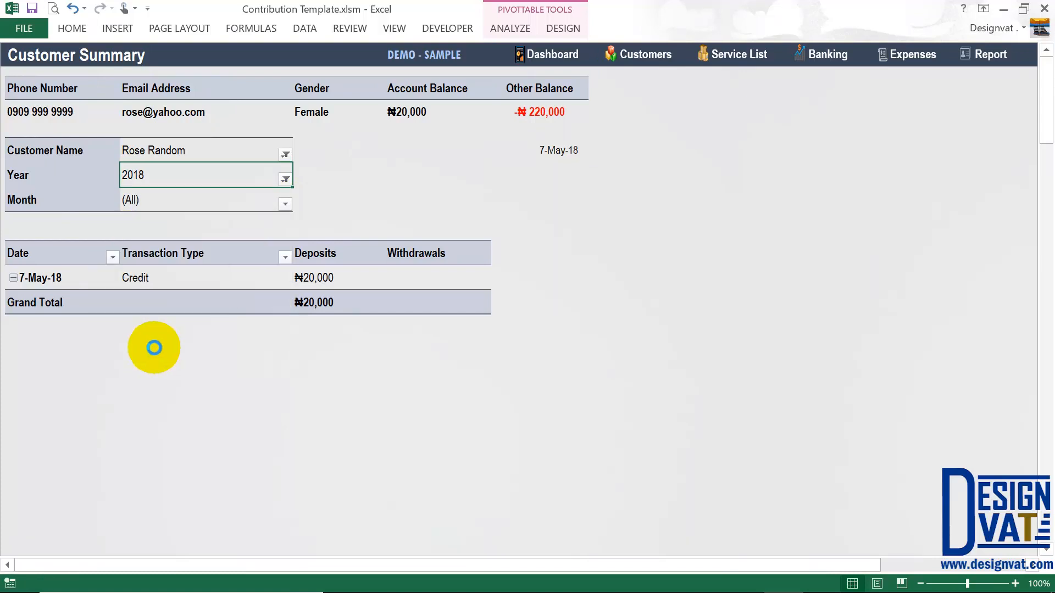
drag(188, 281, 70, 278)
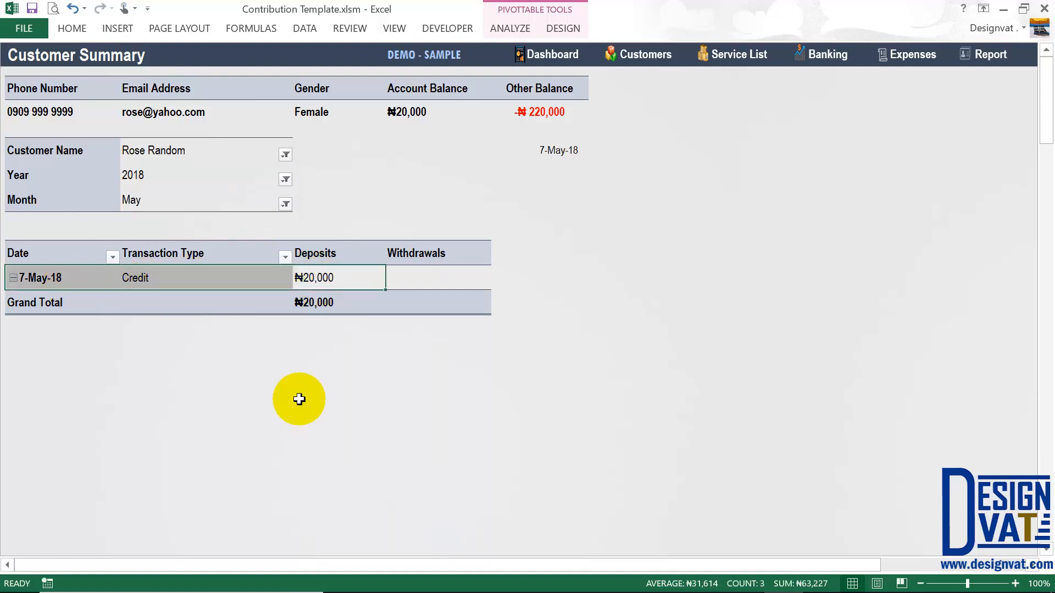
- Reselect the first customer and review ₦50,000 deposits, -₦30,000 withdrawals and ₦20,000 balance
click(285, 154)
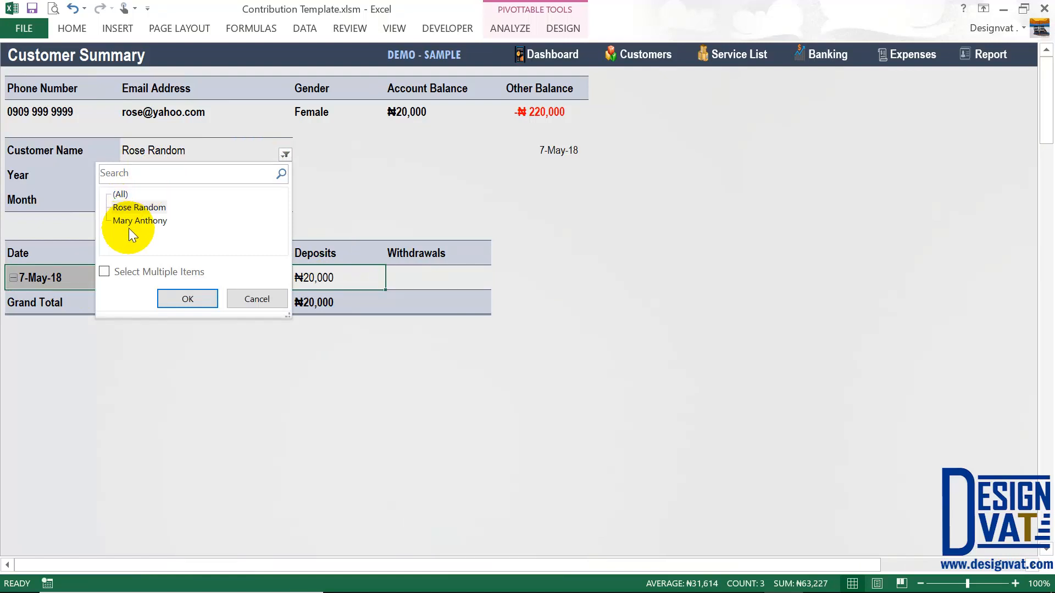
click(192, 299)
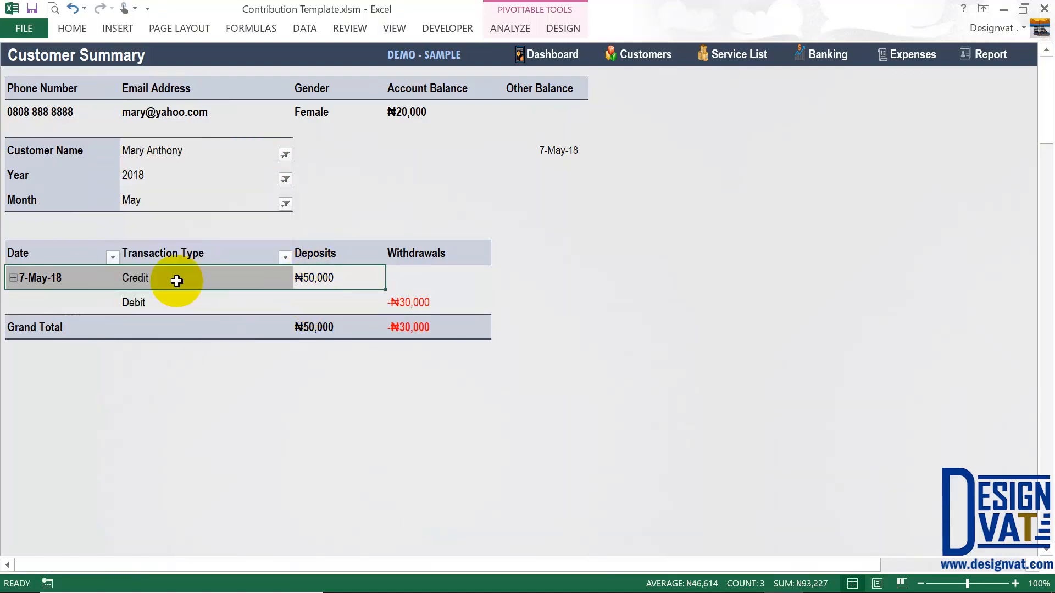
click(171, 280)
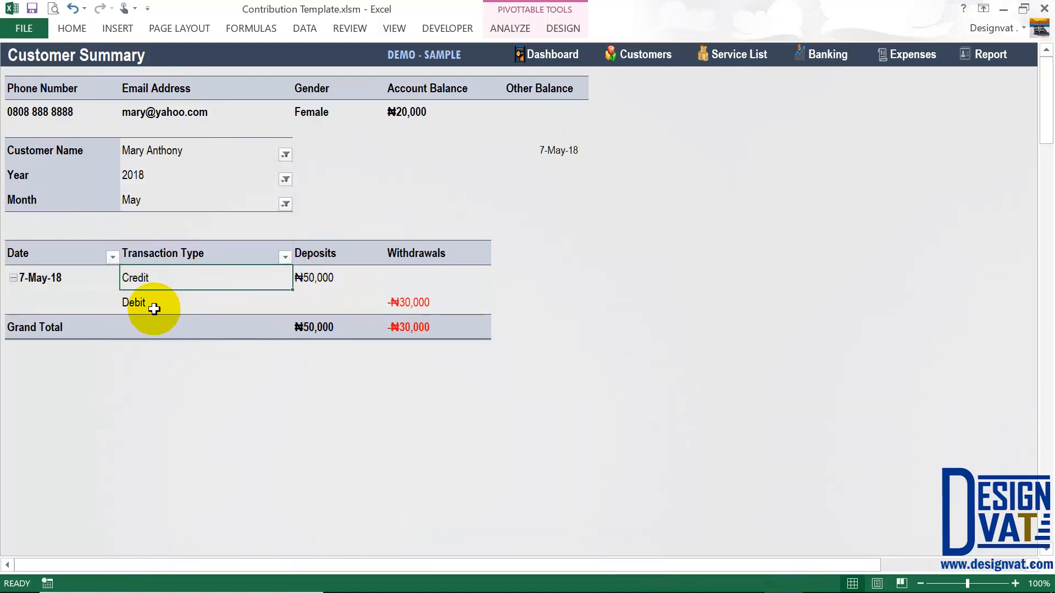
click(154, 309)
click(314, 327)
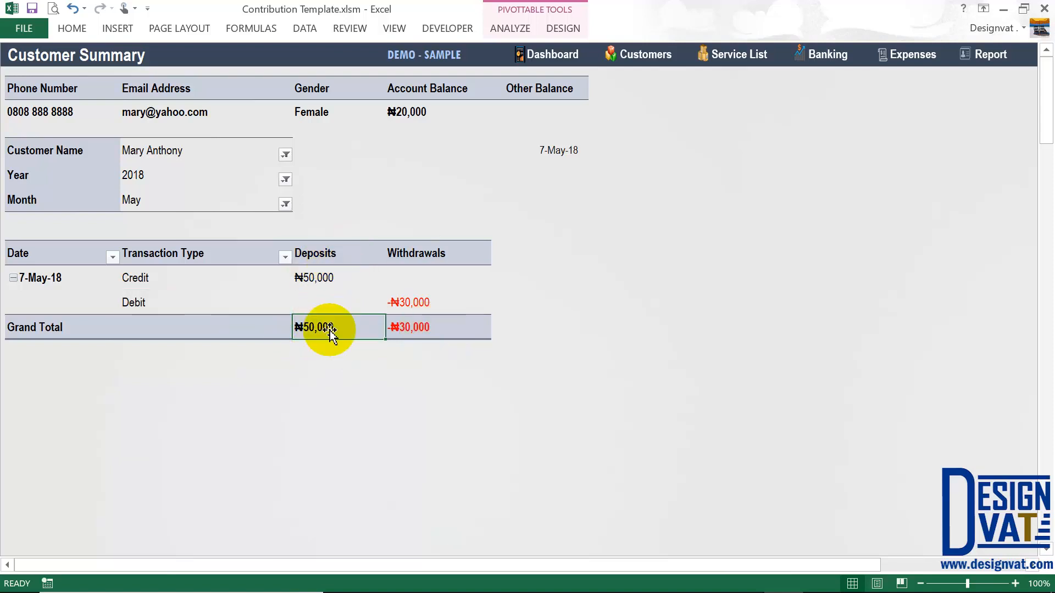
click(425, 331)
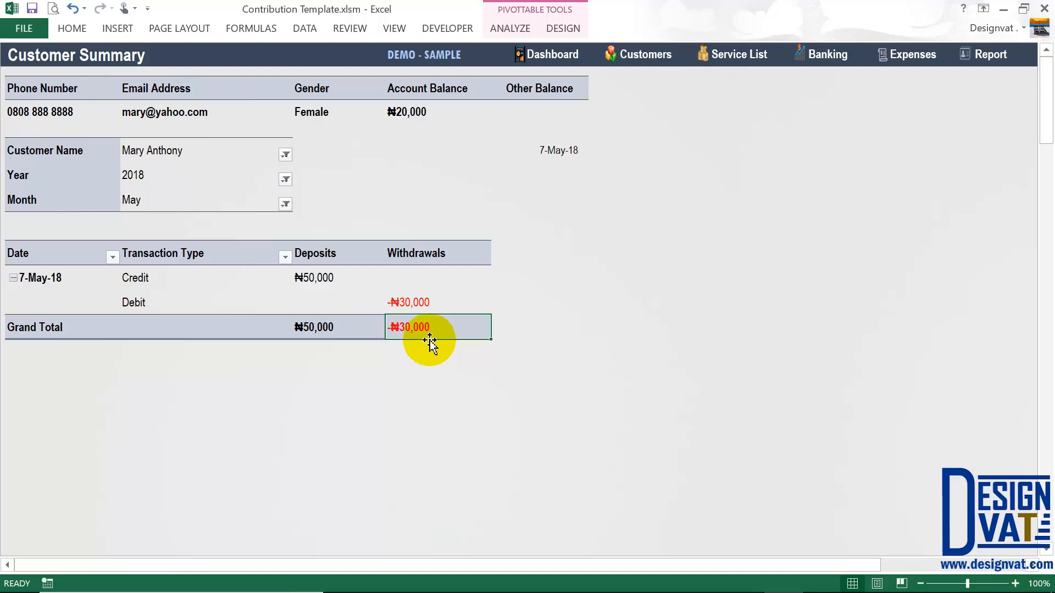
click(438, 111)
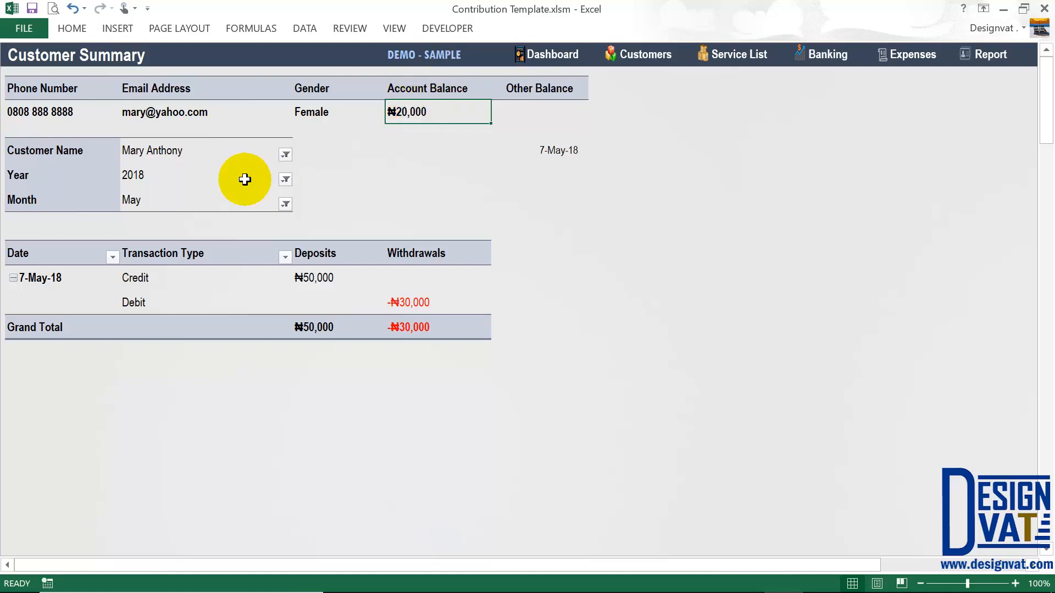
drag(242, 175, 245, 203)
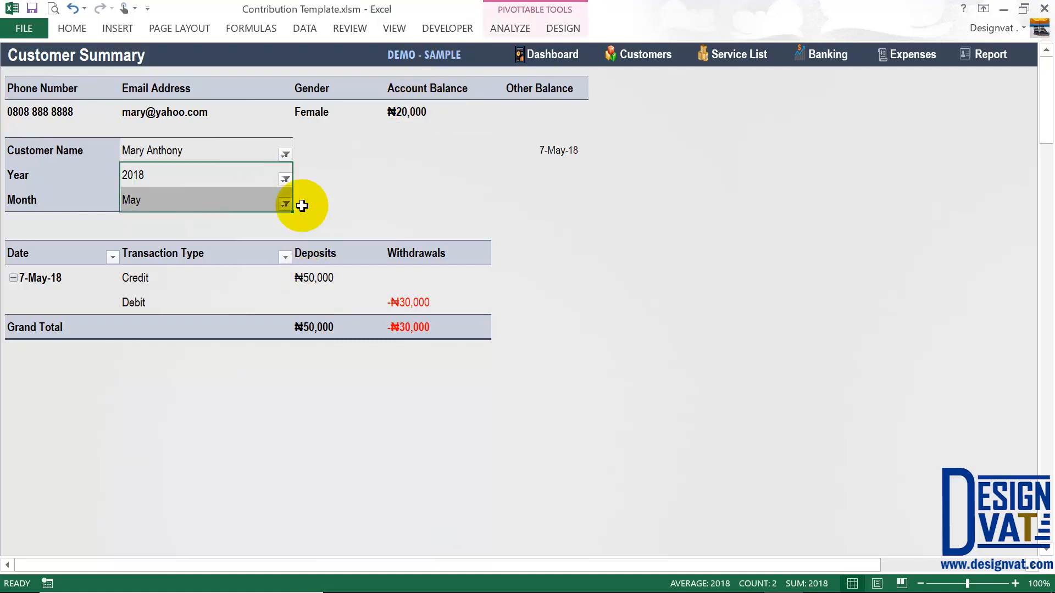
click(262, 172)
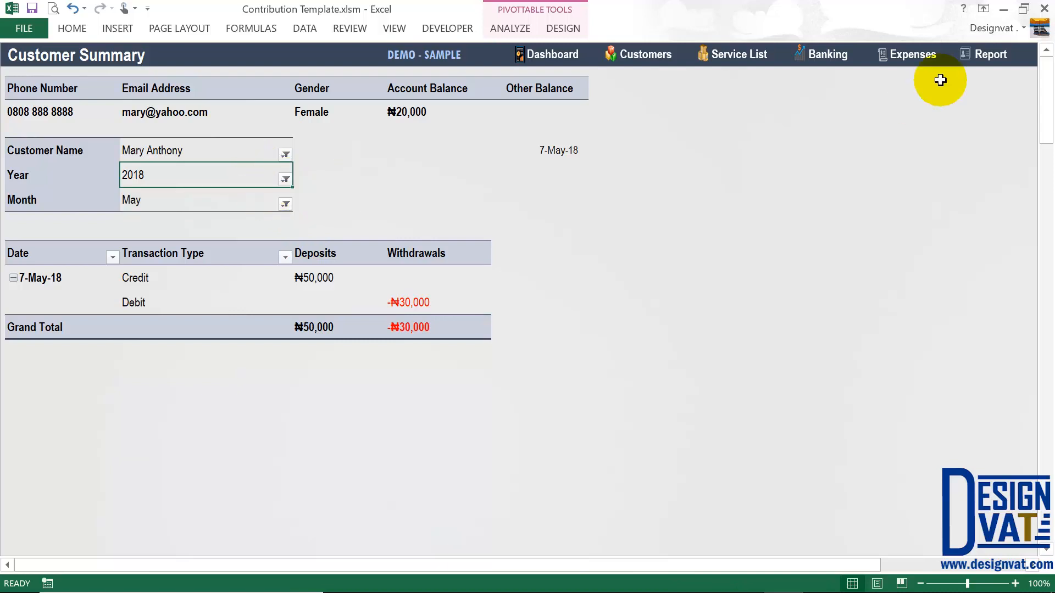
- Check the Registration Fee and House Loan entries on the Sales sheet, then open the Income Report
click(981, 54)
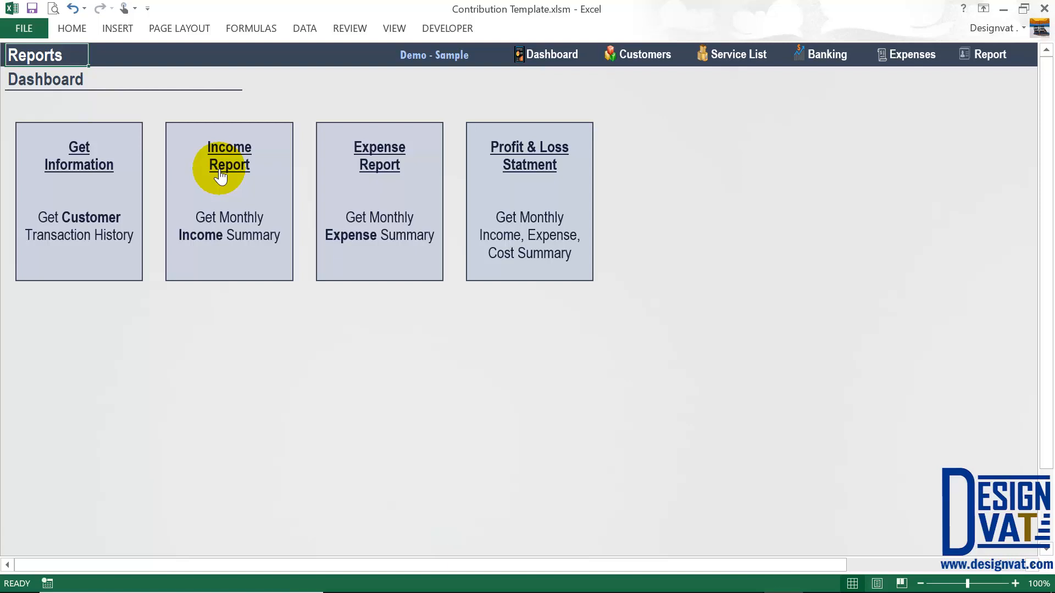
click(834, 62)
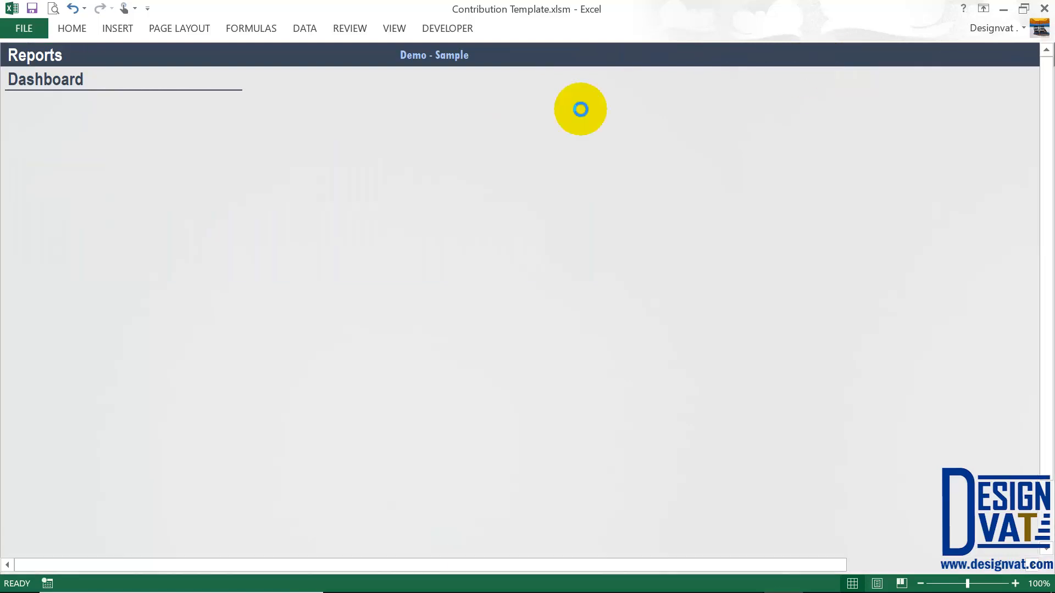
click(701, 88)
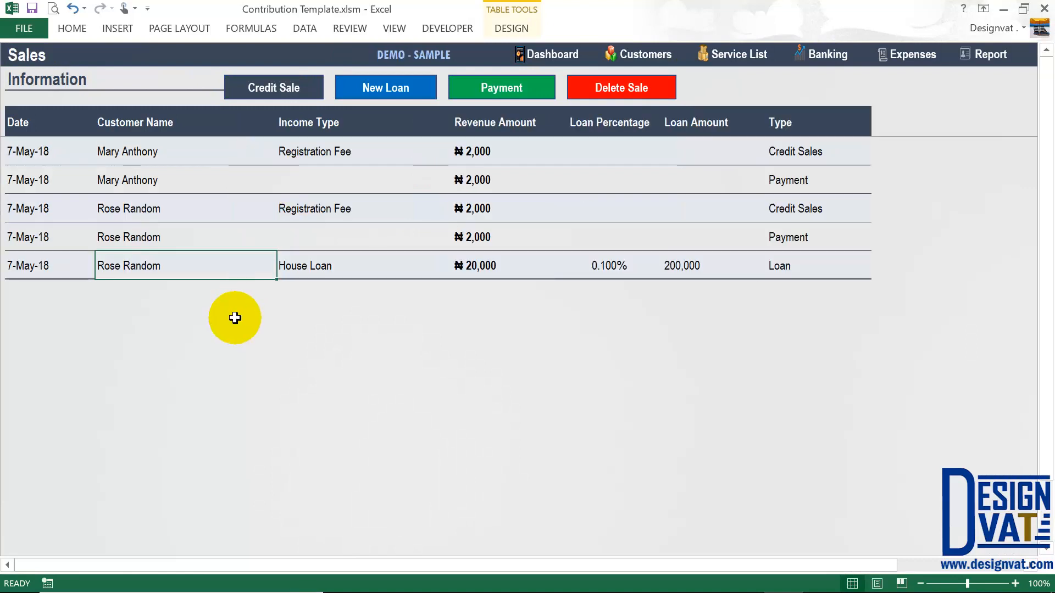
click(346, 154)
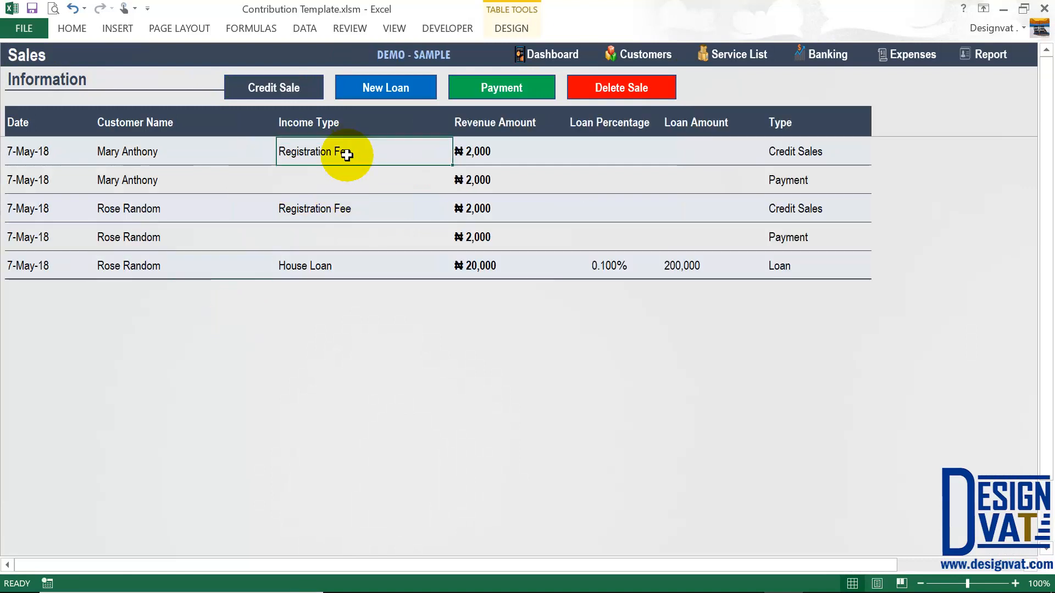
click(312, 265)
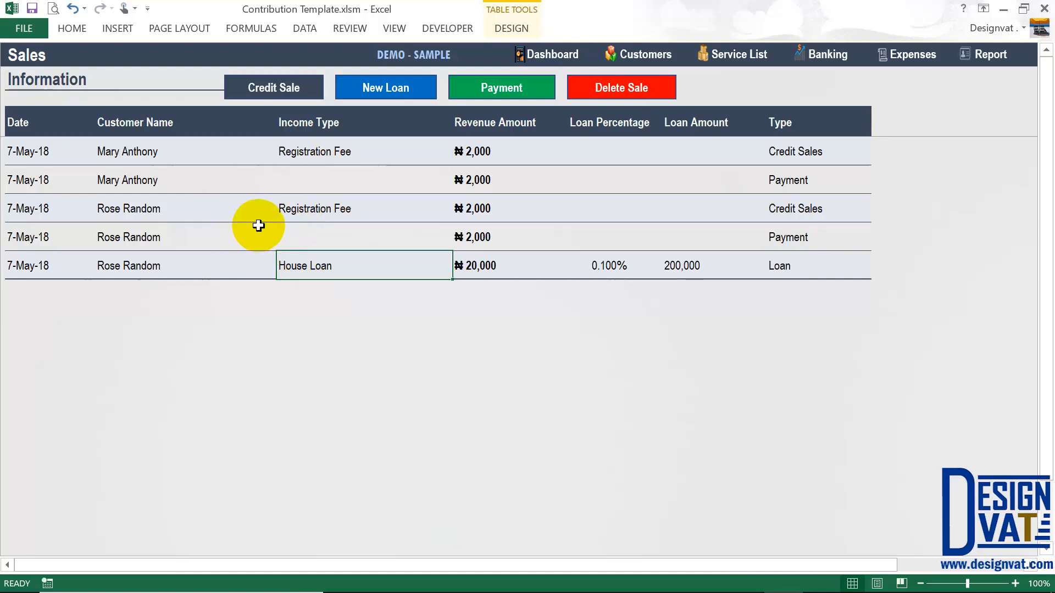
click(995, 64)
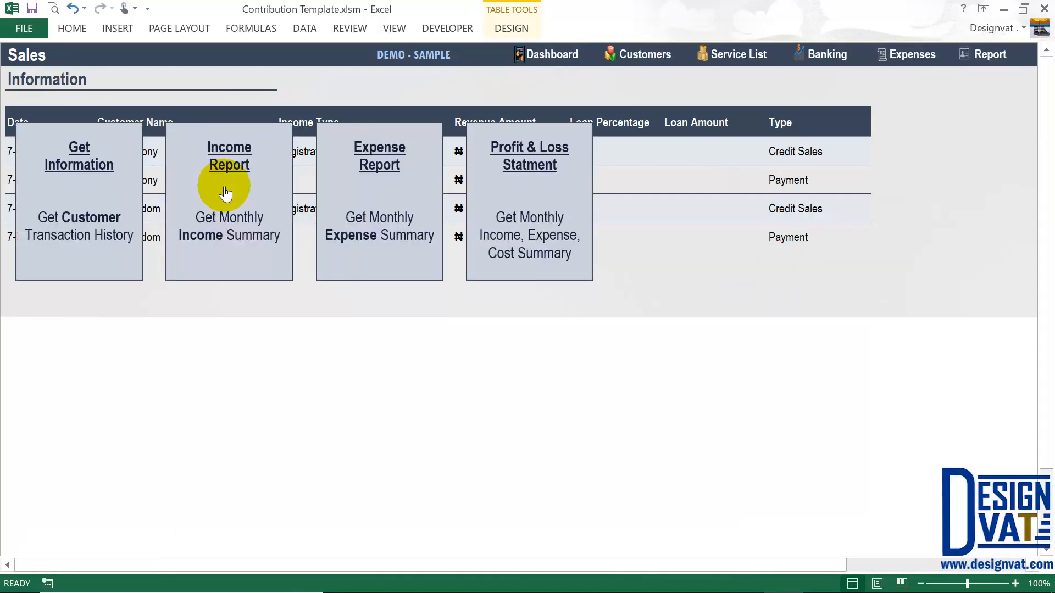
click(228, 190)
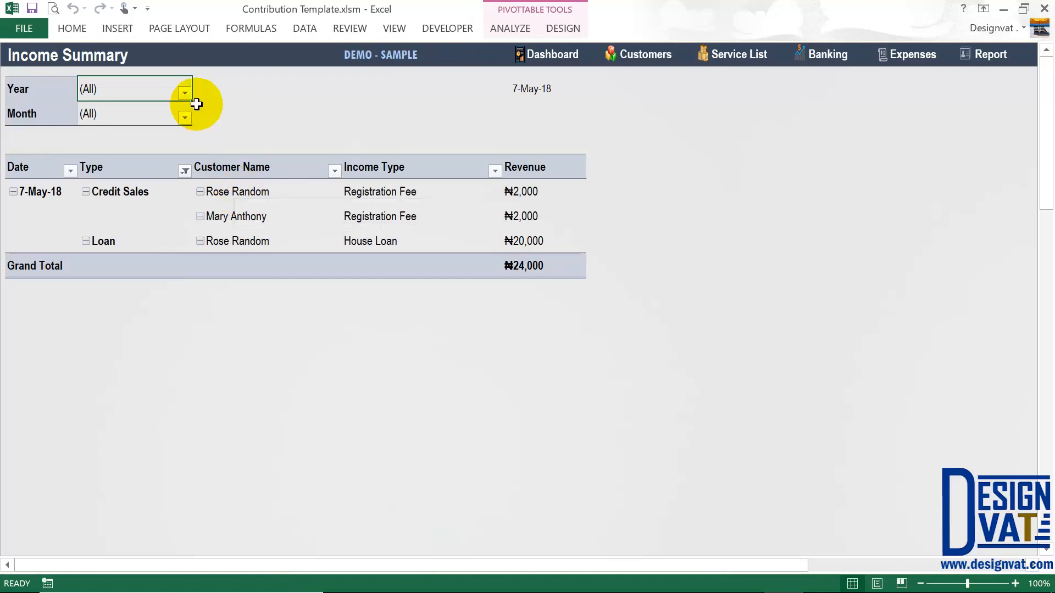
- Filter the Income Summary pivot to year 2018 and month May
click(181, 93)
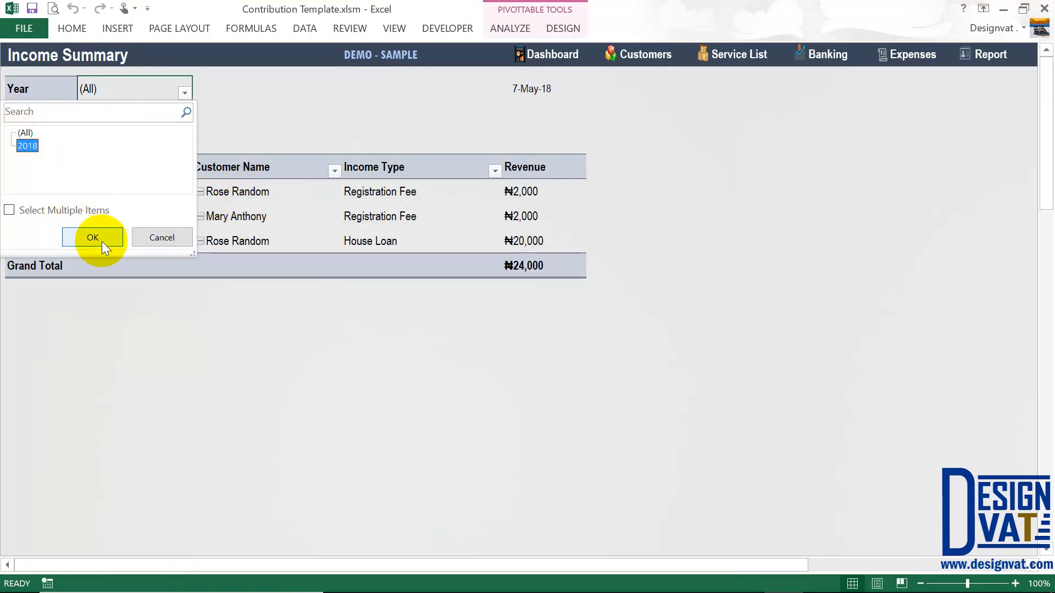
click(93, 237)
click(185, 117)
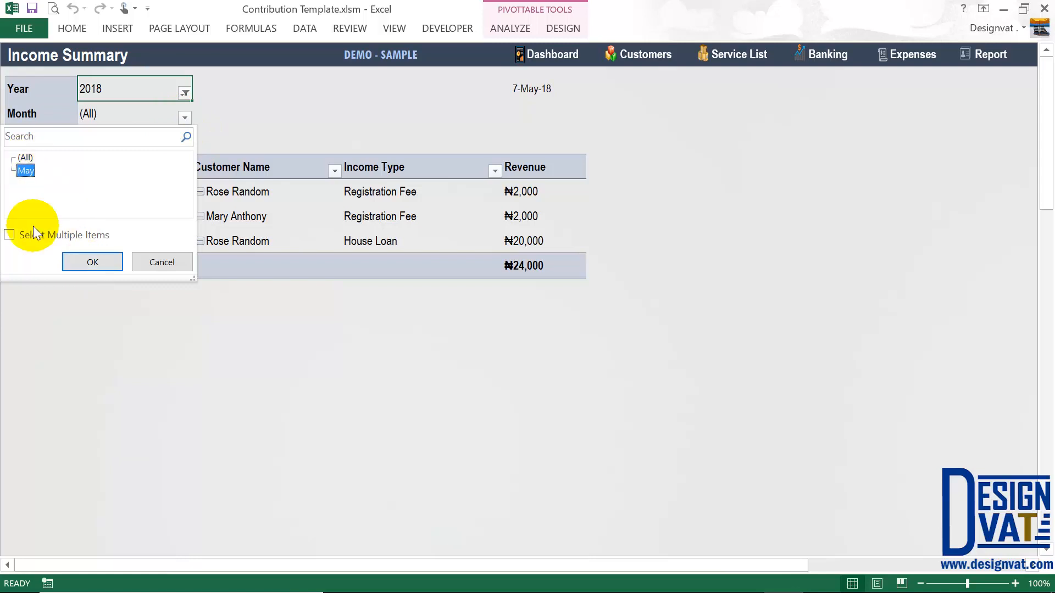
click(93, 261)
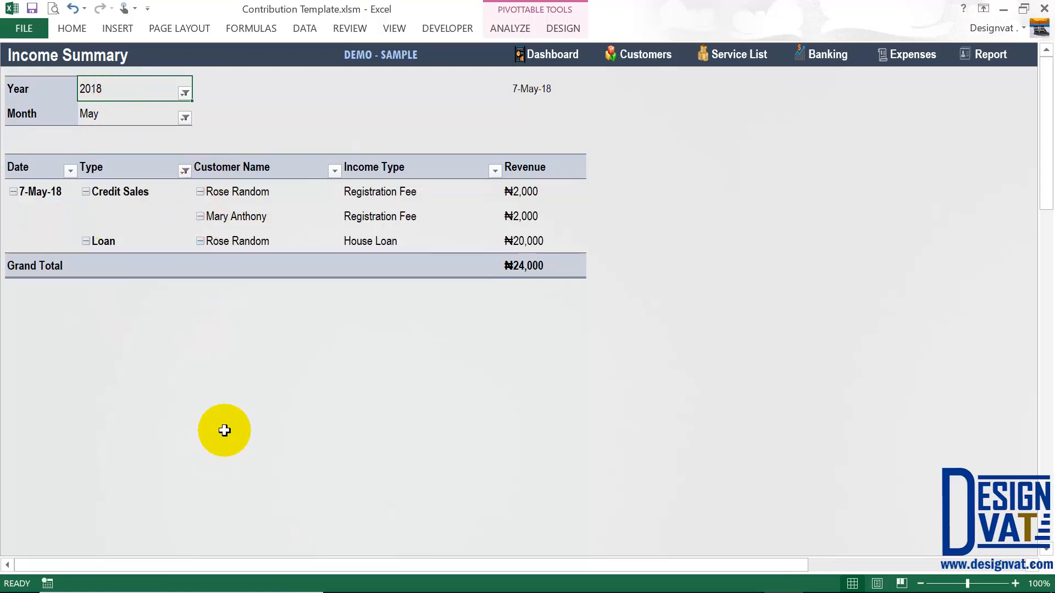
- Review May's two ₦2,000 registration fees, ₦20,000 House Loan and ₦24,000 total, then return to the dashboard
click(146, 120)
drag(147, 120, 129, 90)
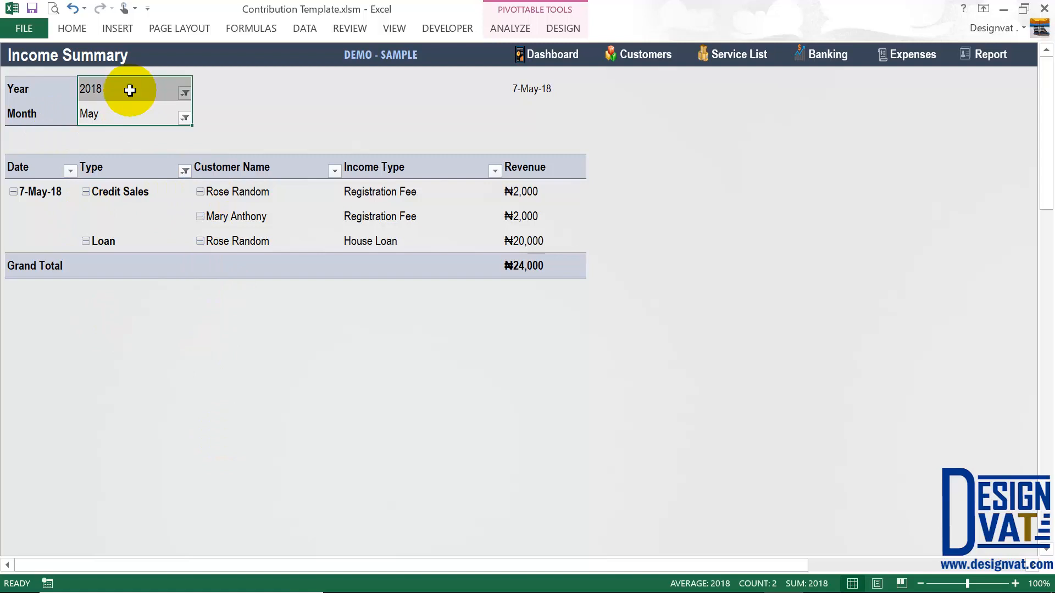
click(549, 264)
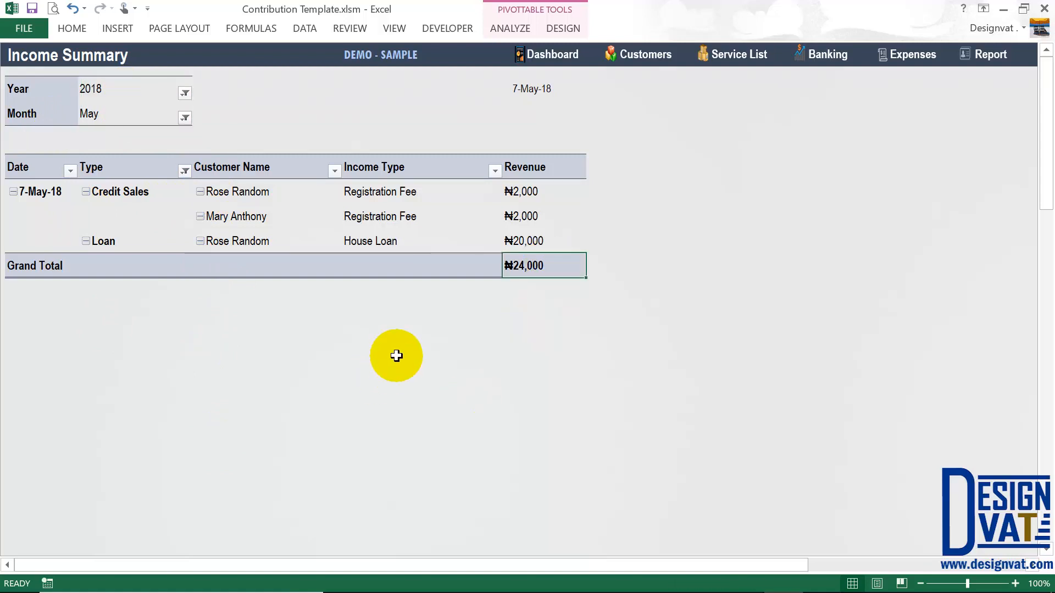
click(516, 240)
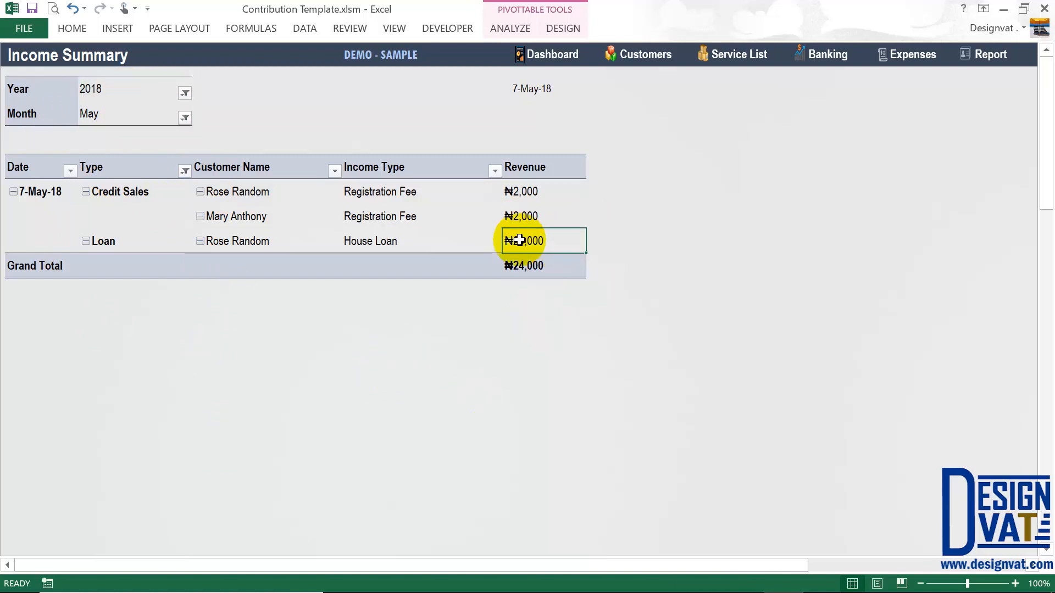
drag(529, 218, 528, 192)
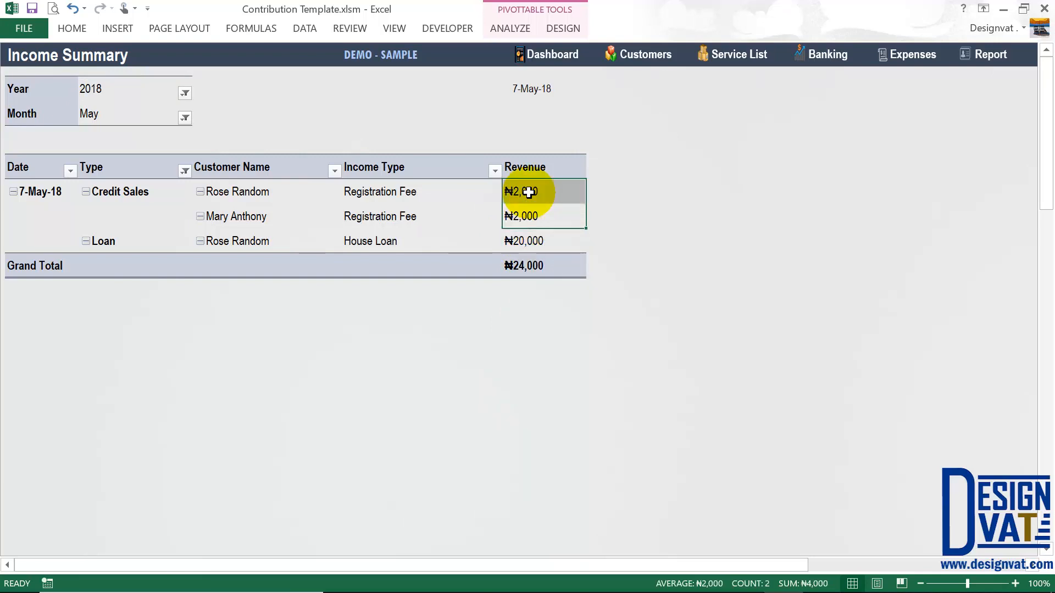
click(281, 211)
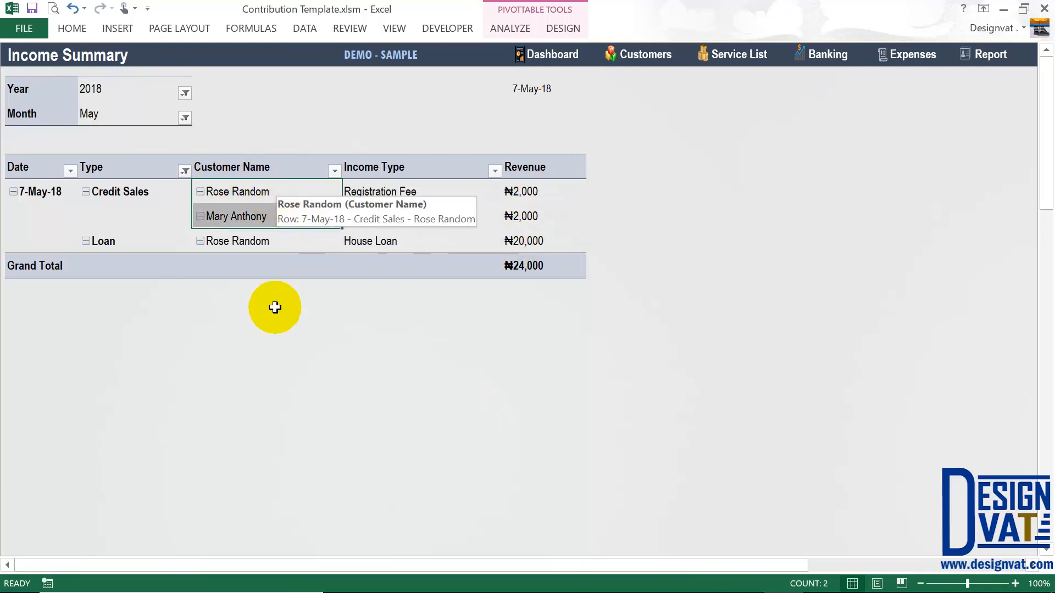
click(273, 264)
drag(258, 192, 254, 235)
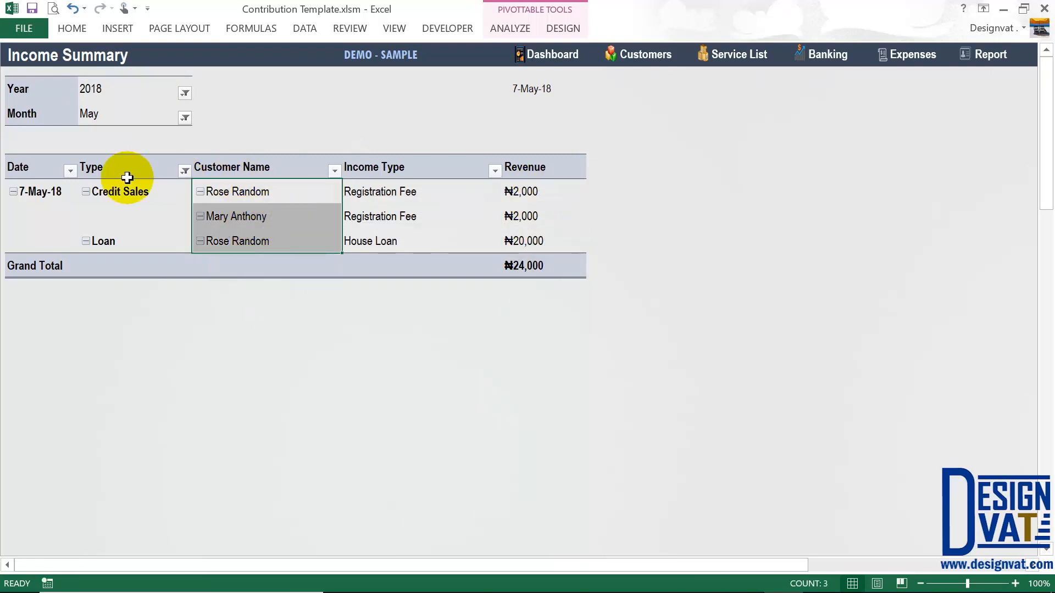
drag(122, 195, 512, 197)
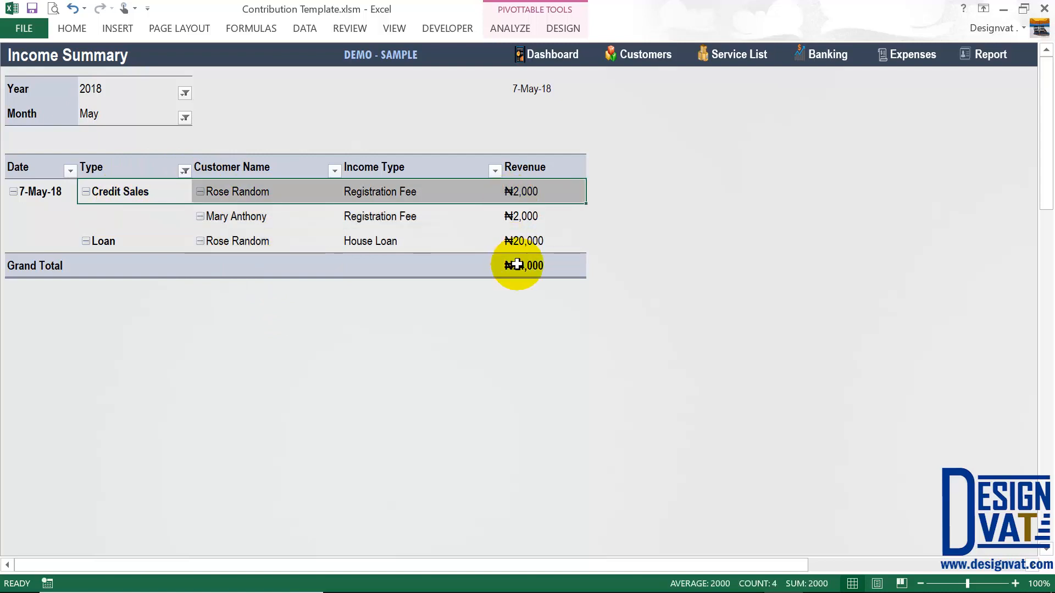
click(518, 267)
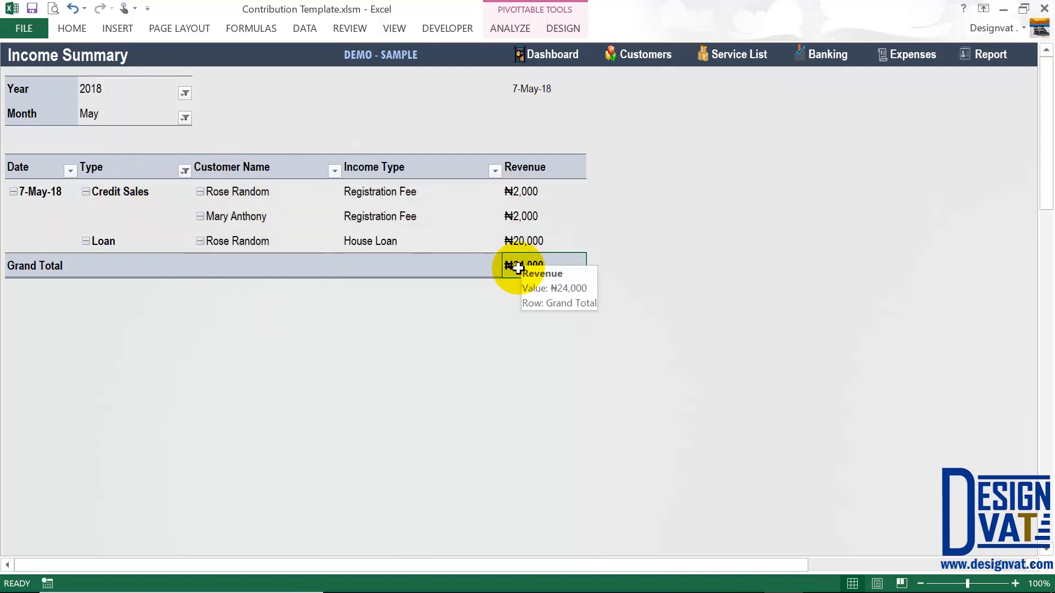
click(991, 54)
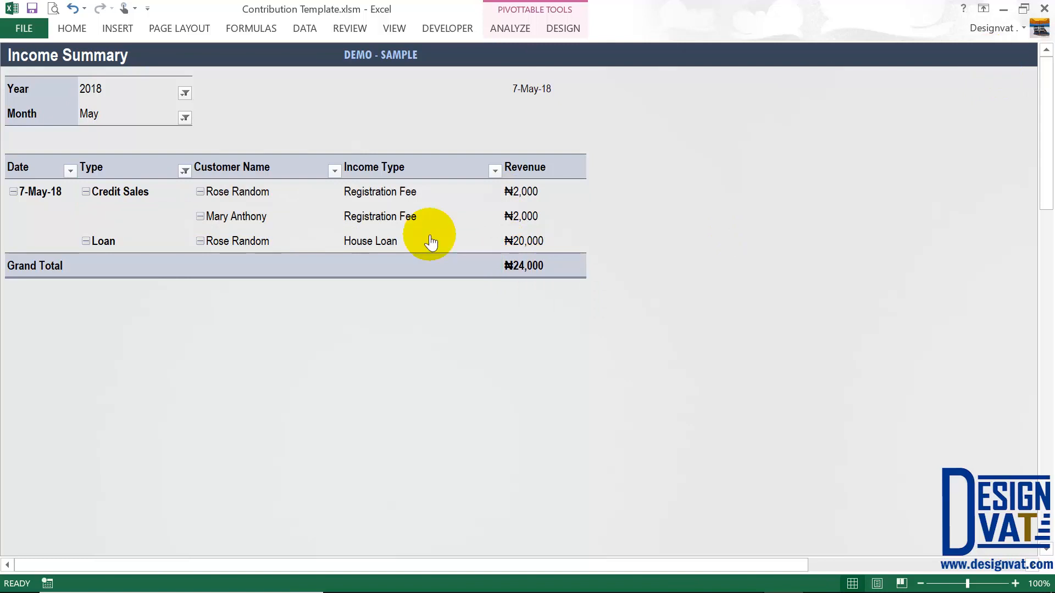
- Open the Expense Summary for April 2018, showing ₦20,000 Advertising | Marketing cost
click(361, 203)
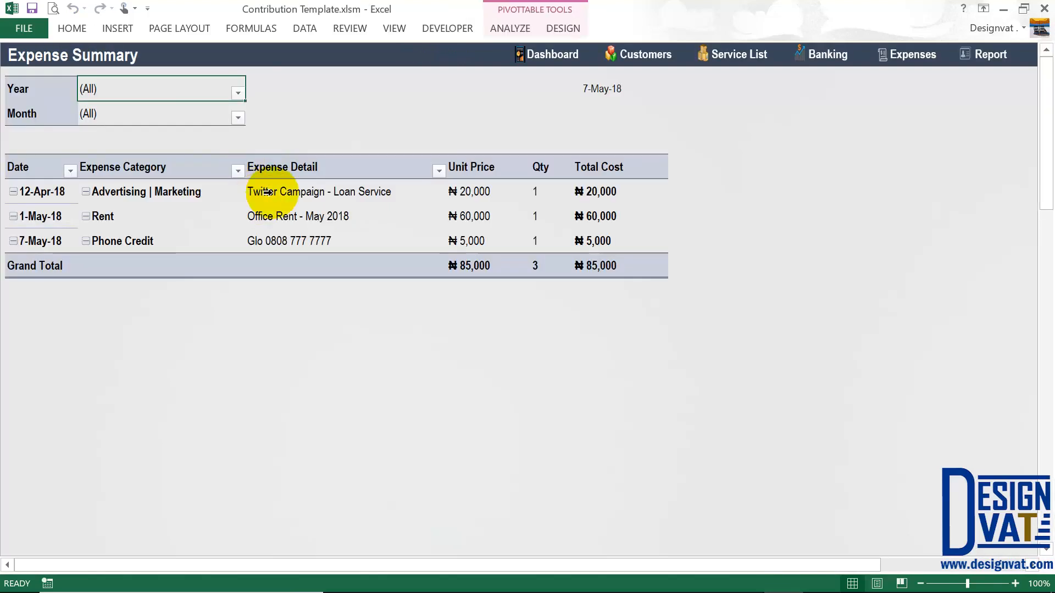
click(233, 91)
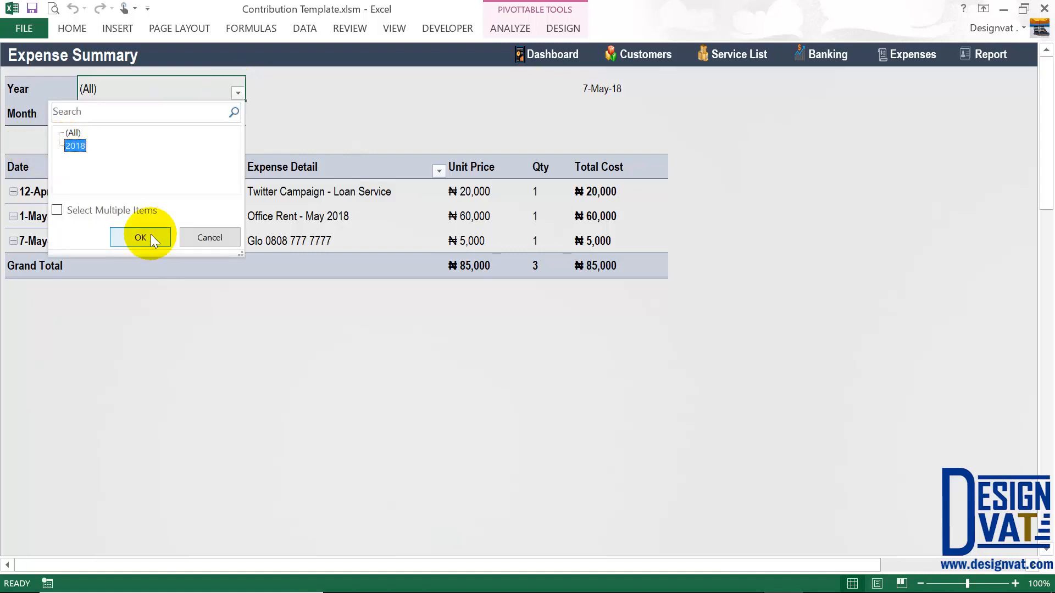
click(147, 235)
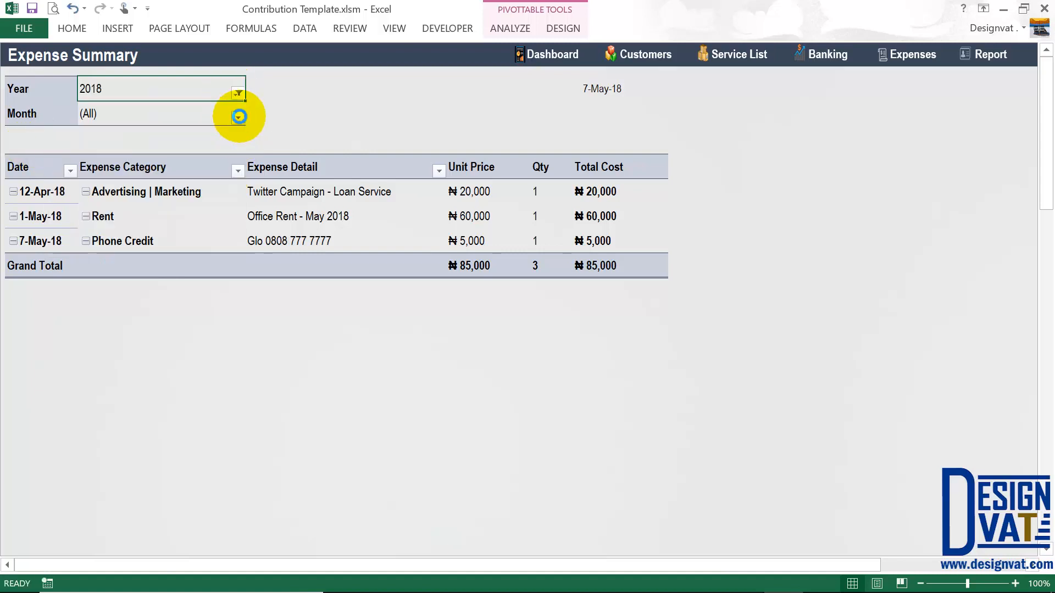
click(238, 118)
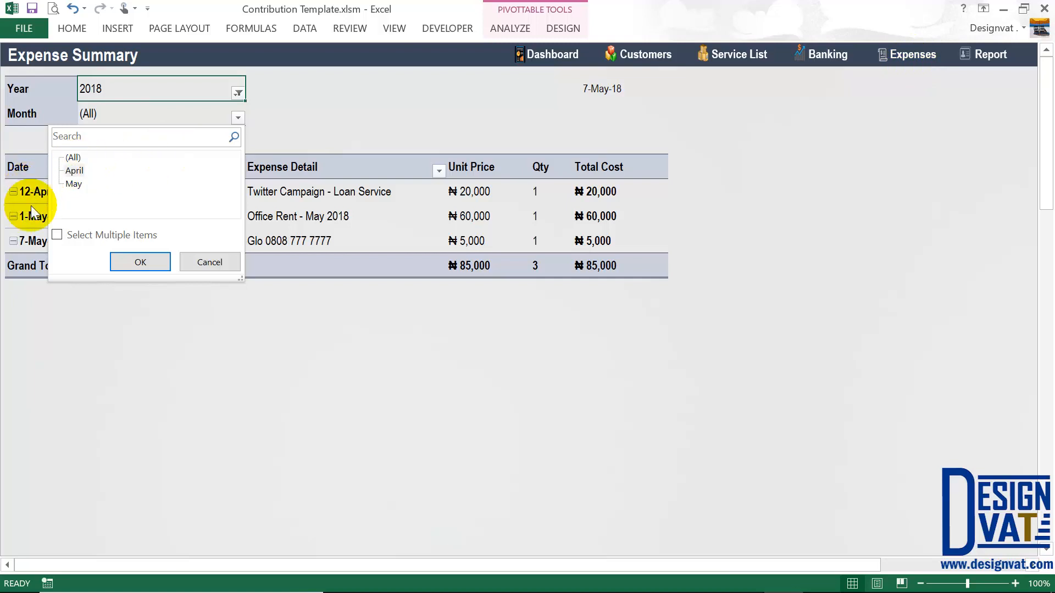
click(144, 261)
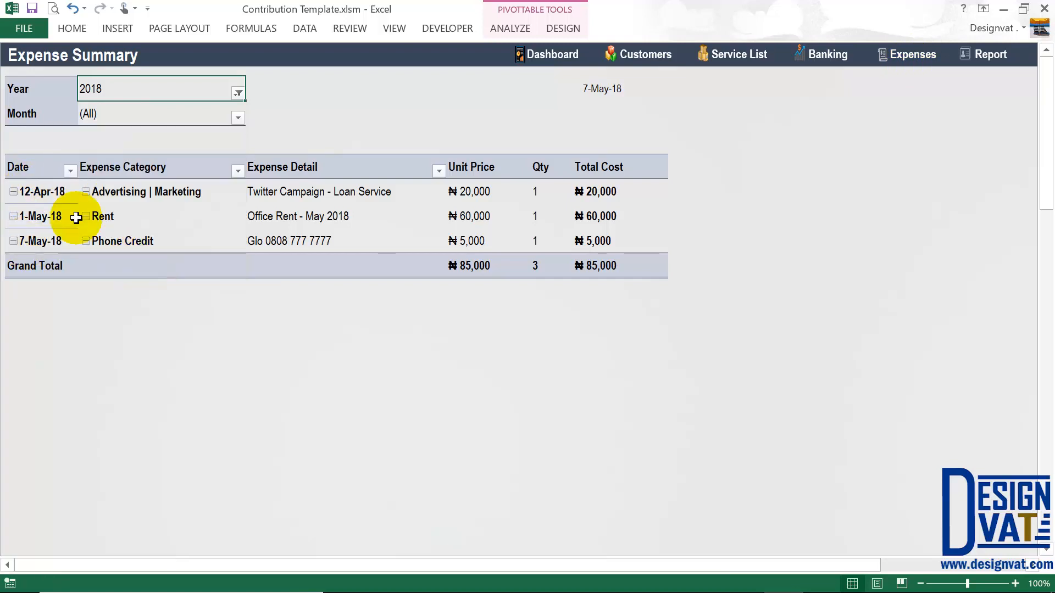
drag(573, 201, 61, 192)
click(107, 193)
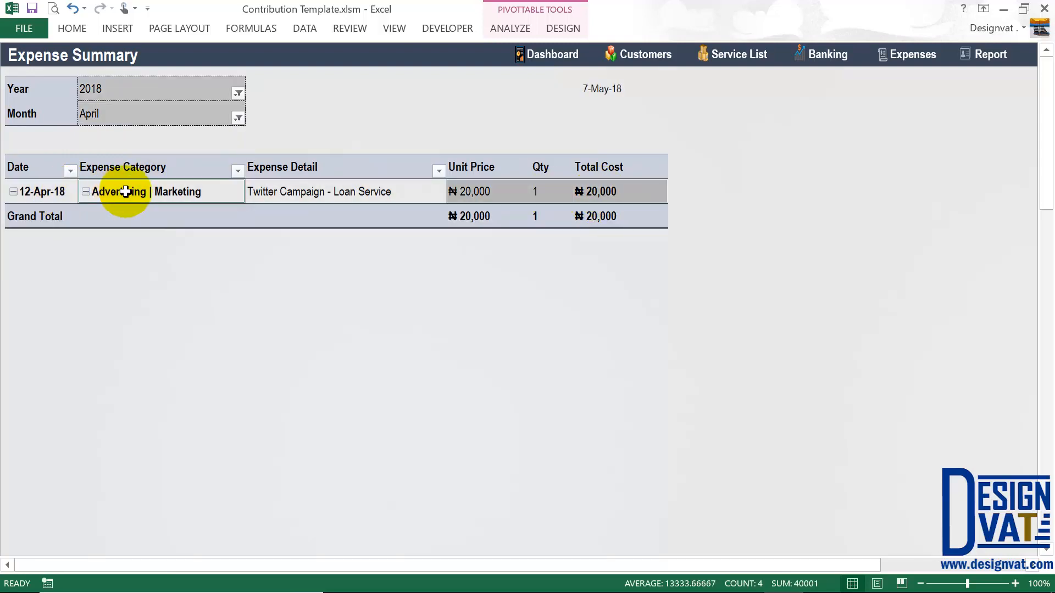
click(167, 108)
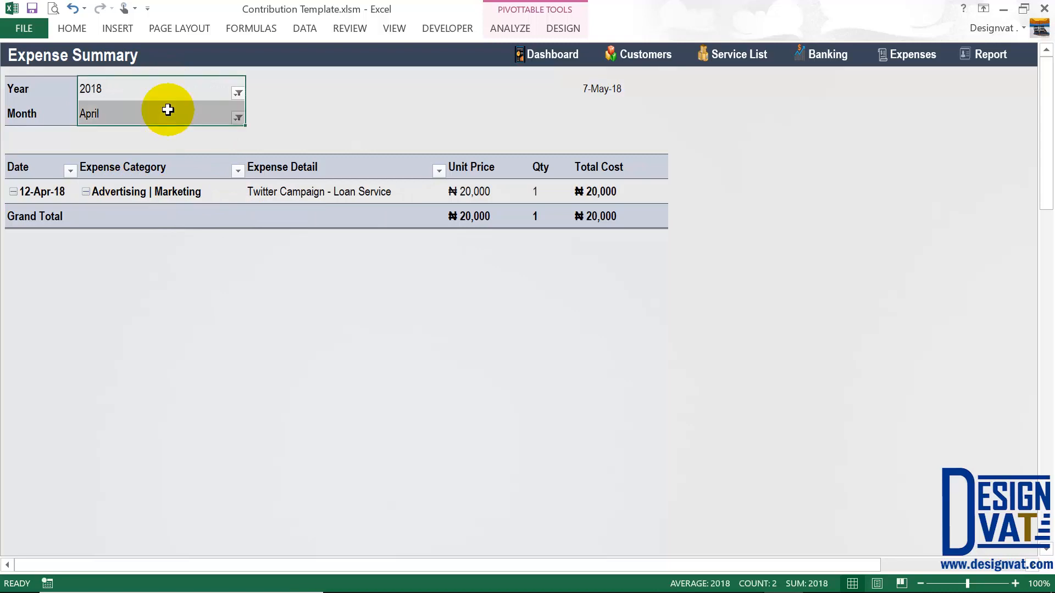
click(640, 214)
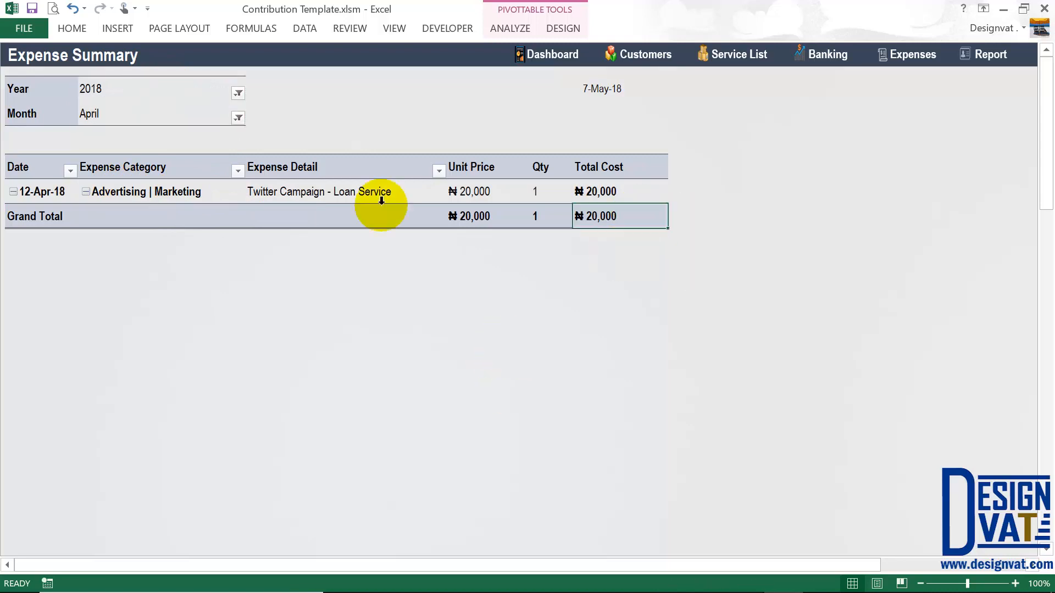
- Switch the month to May, showing Rent and Phone Credit totalling ₦65,000, then return to the dashboard
click(237, 117)
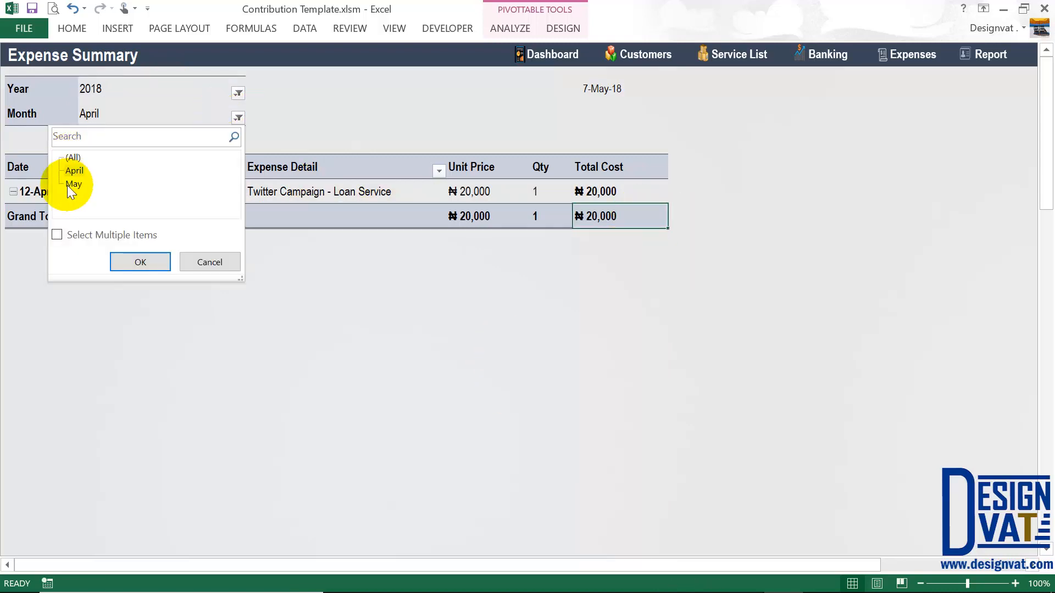
click(163, 268)
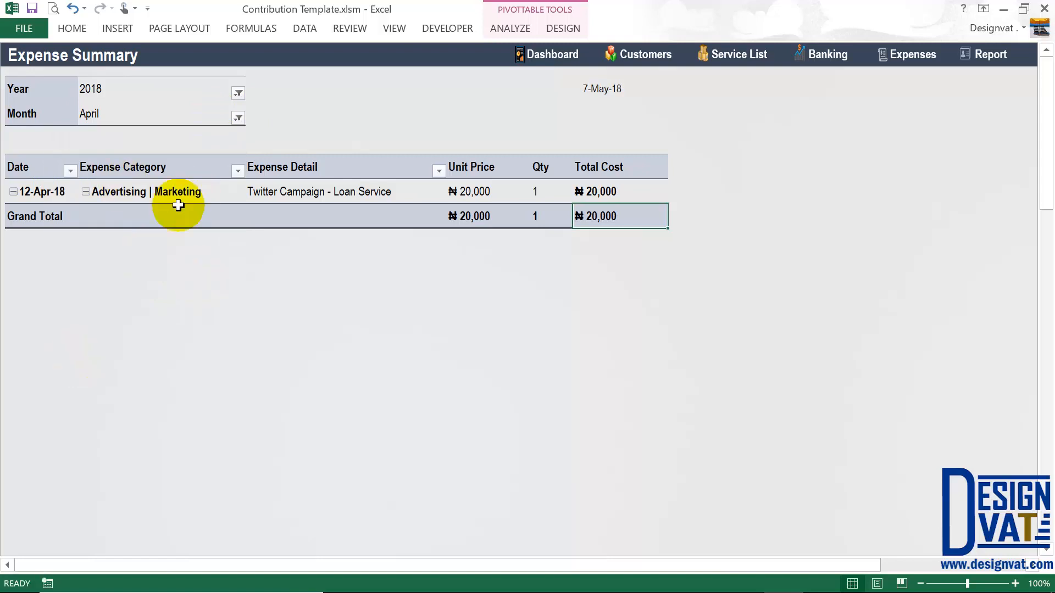
click(607, 239)
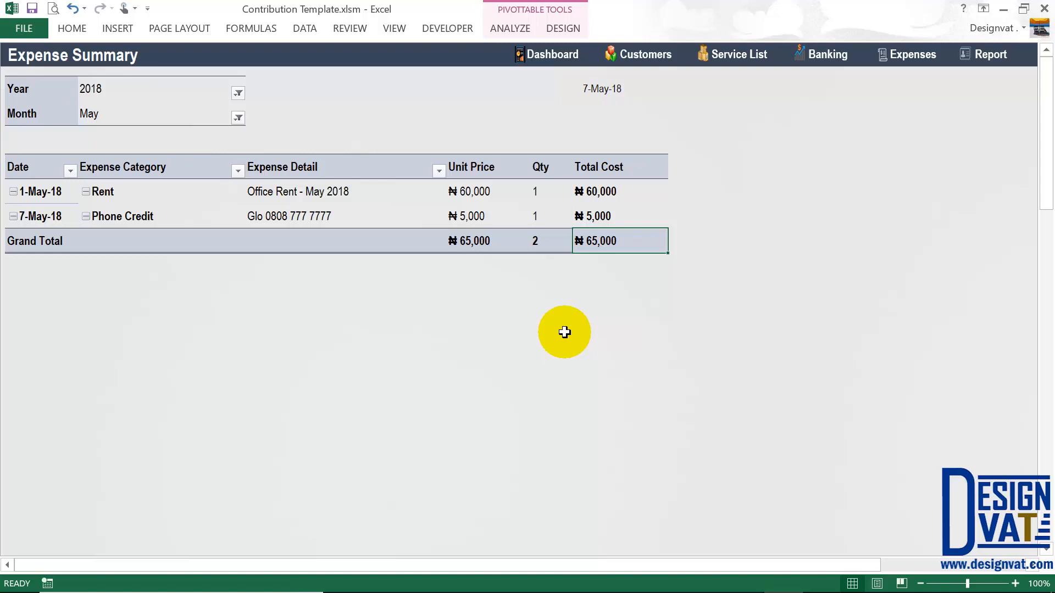
click(973, 55)
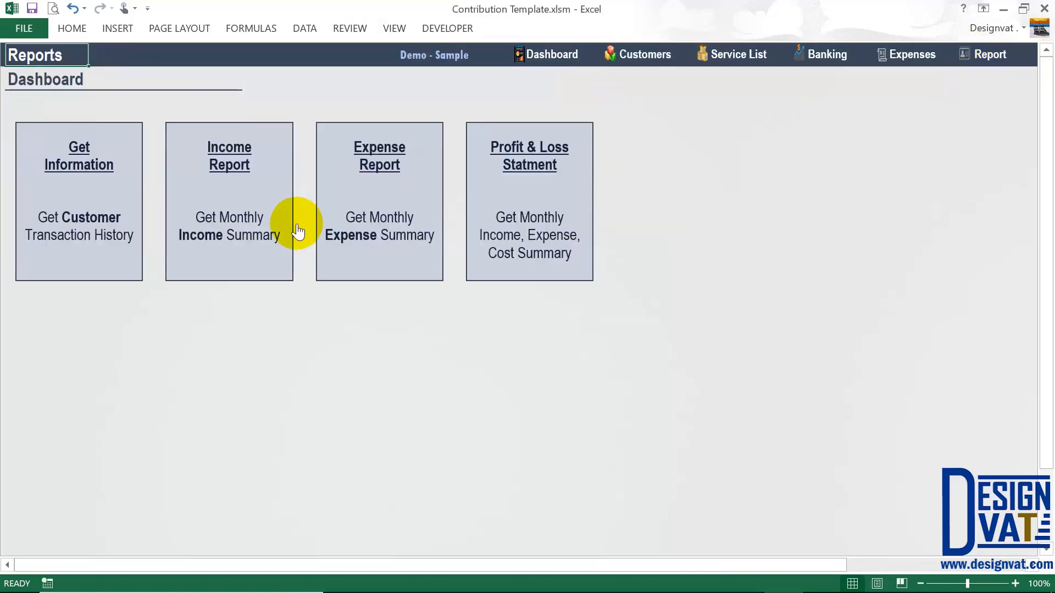
- Open the Profit & Loss Statement and change its year to 2020
click(572, 168)
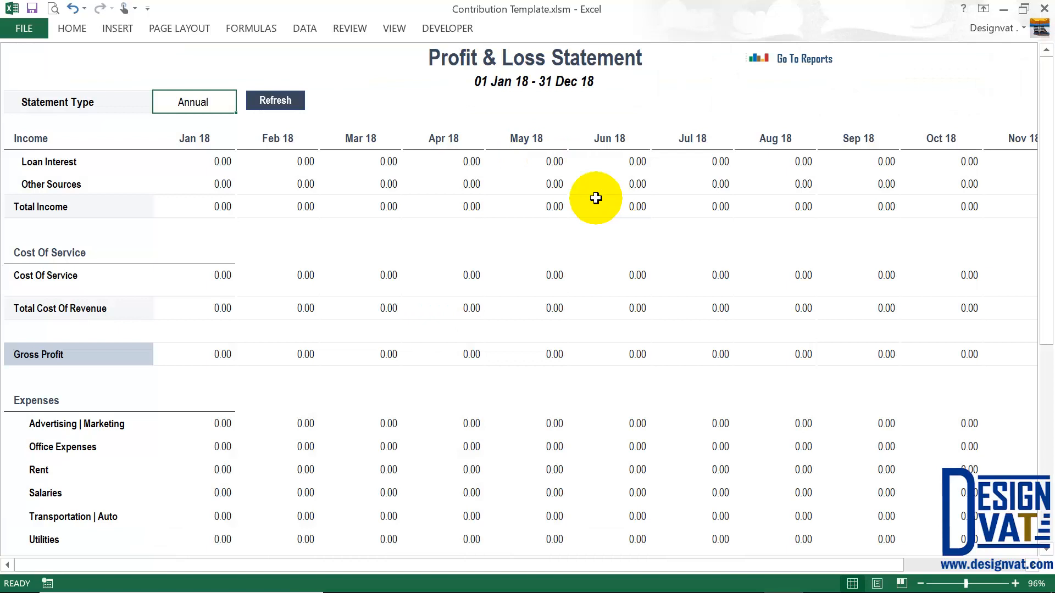
drag(870, 566, 1001, 571)
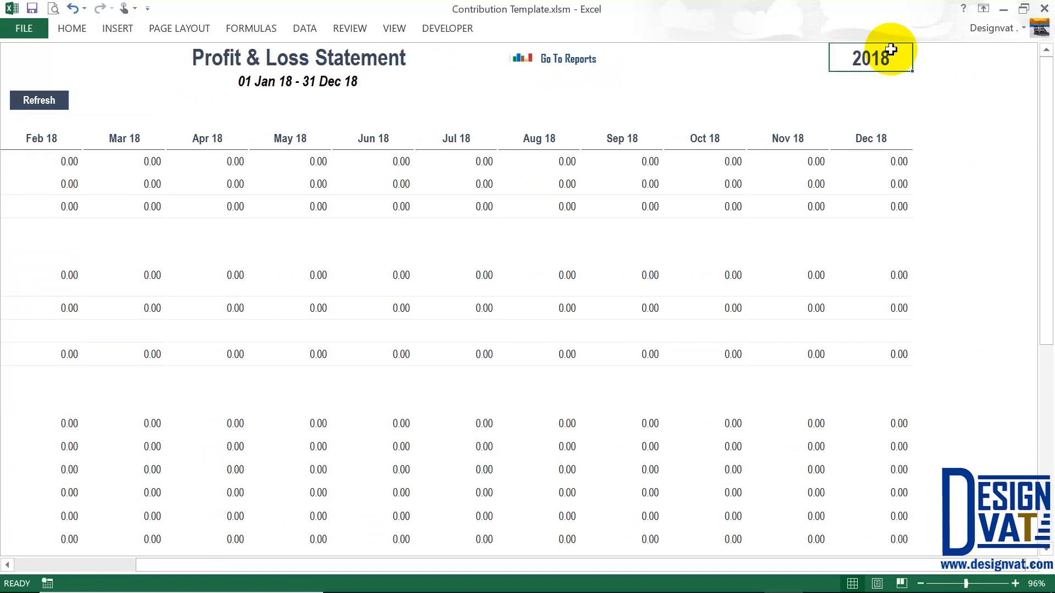
text(20)
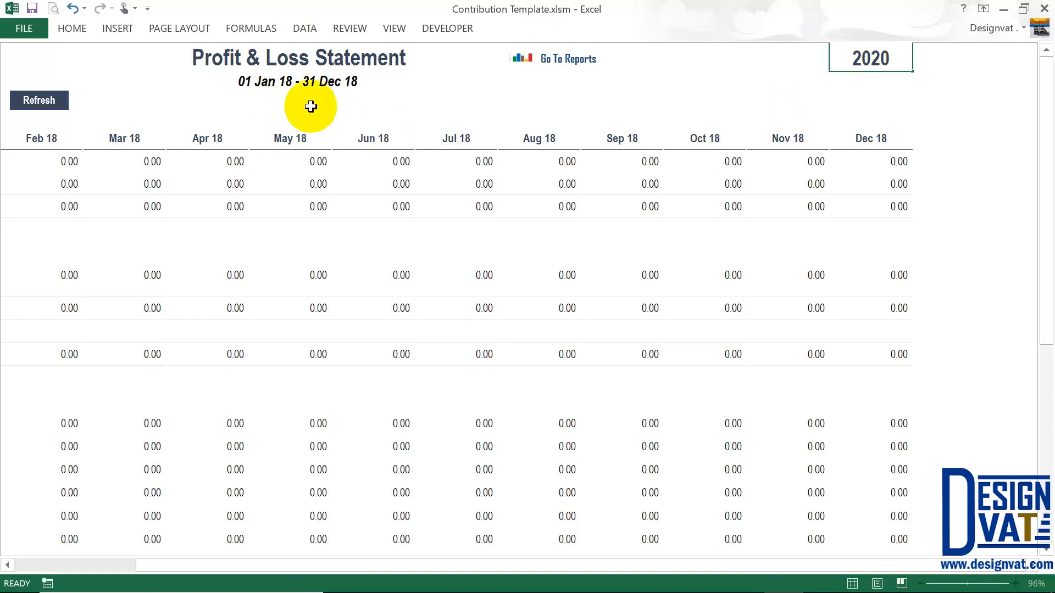
key(Return)
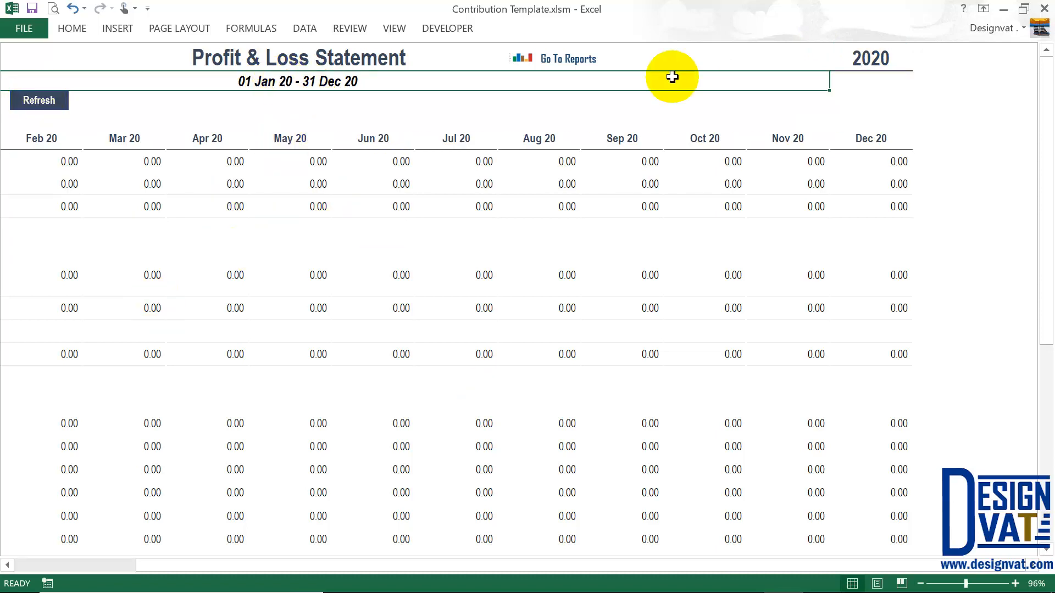
- Set the statement year back to 2018, covering 01 Jan 18 – 31 Dec 18
click(873, 59)
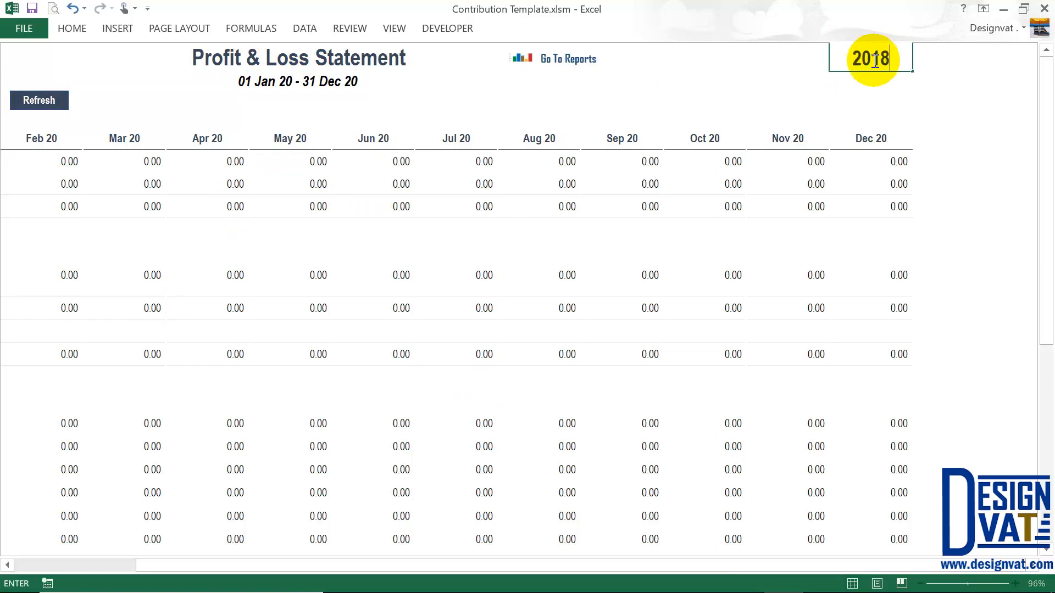
text(2018)
key(Return)
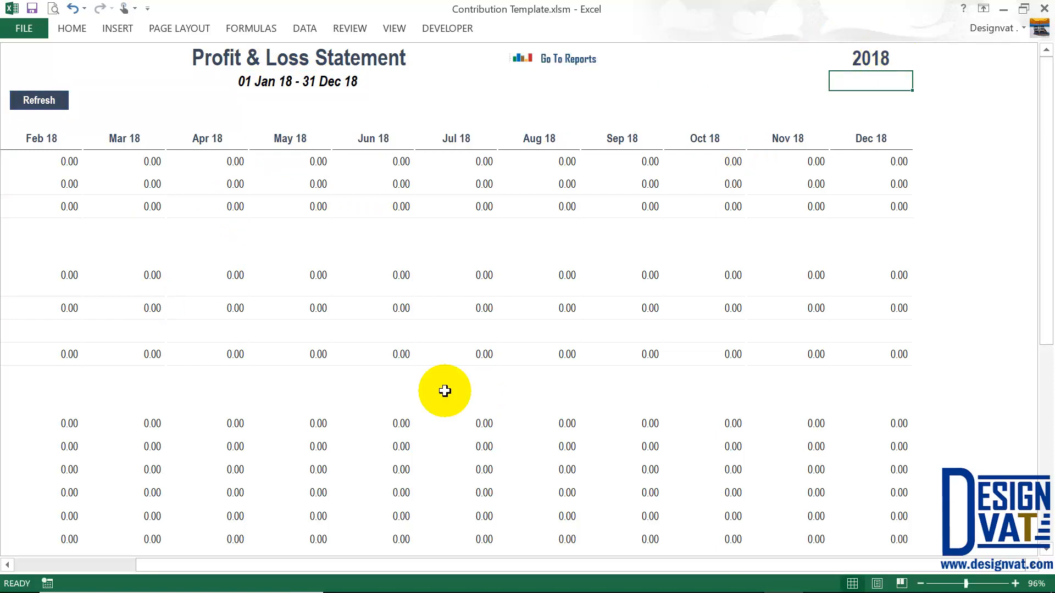
click(117, 563)
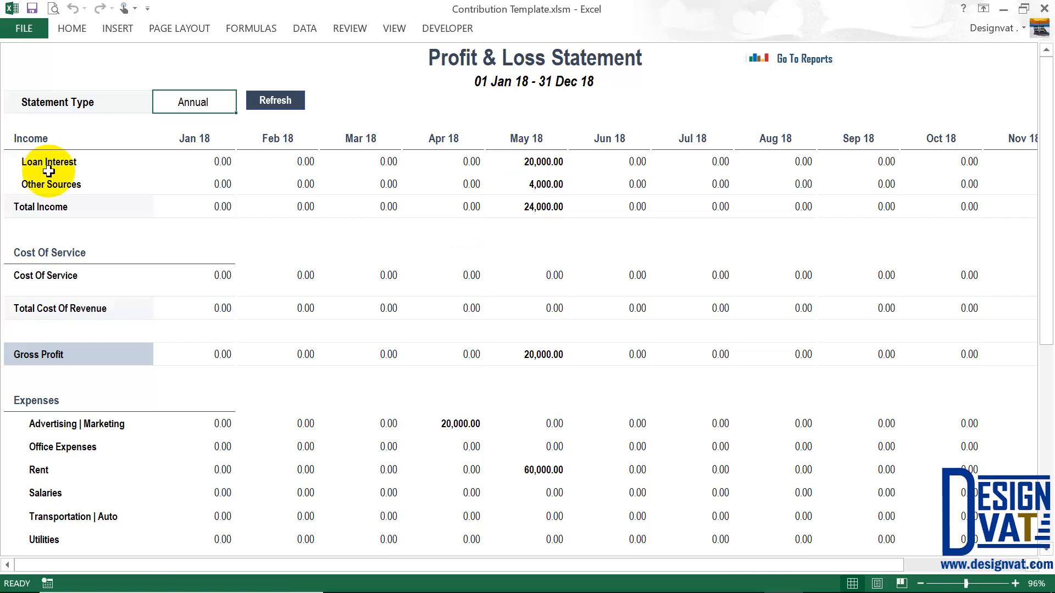
drag(543, 161, 66, 159)
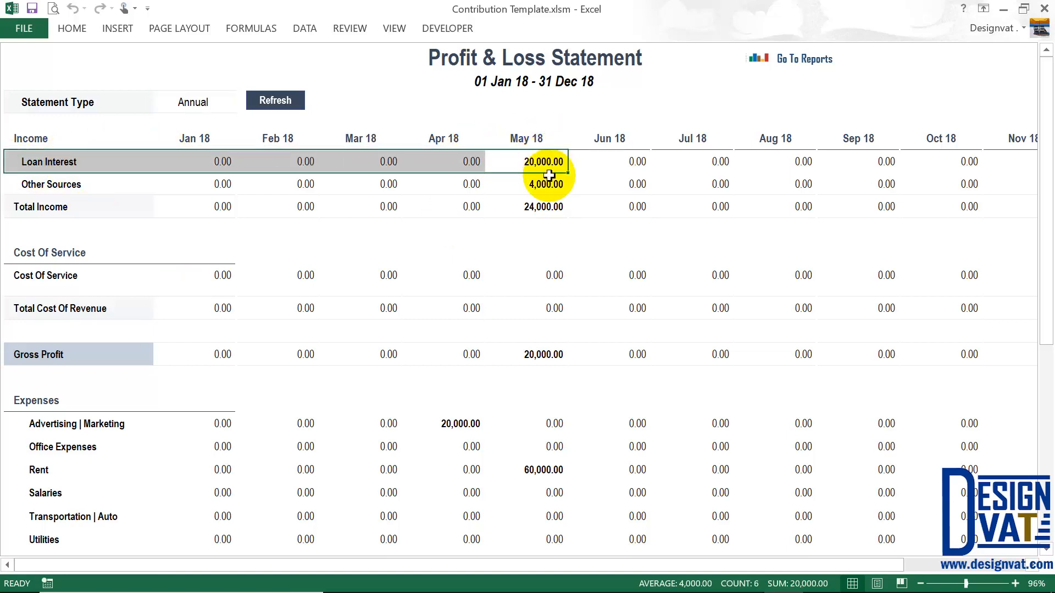
drag(541, 186, 98, 188)
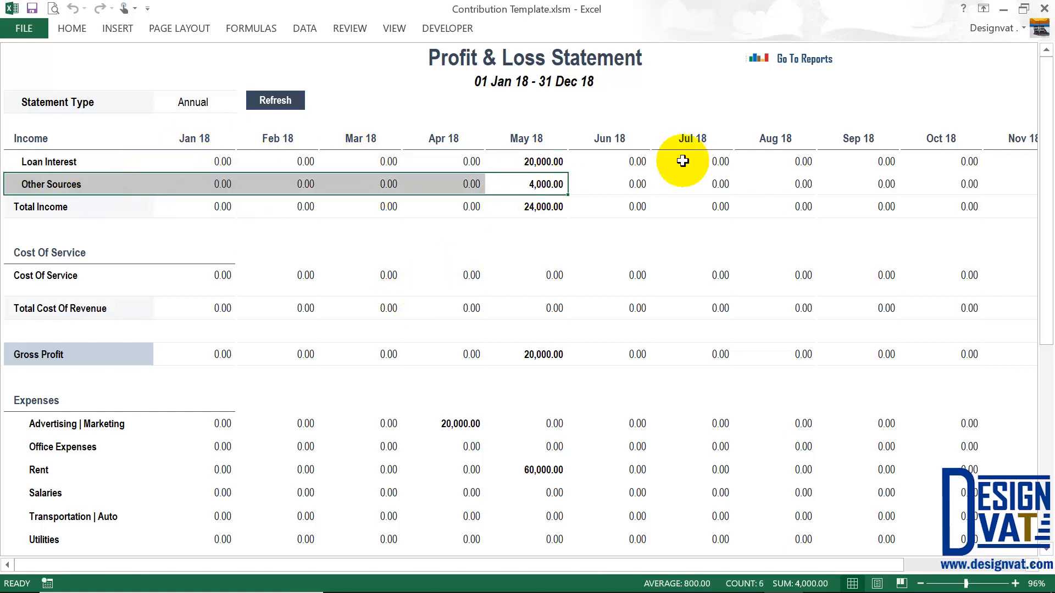
drag(213, 143, 217, 183)
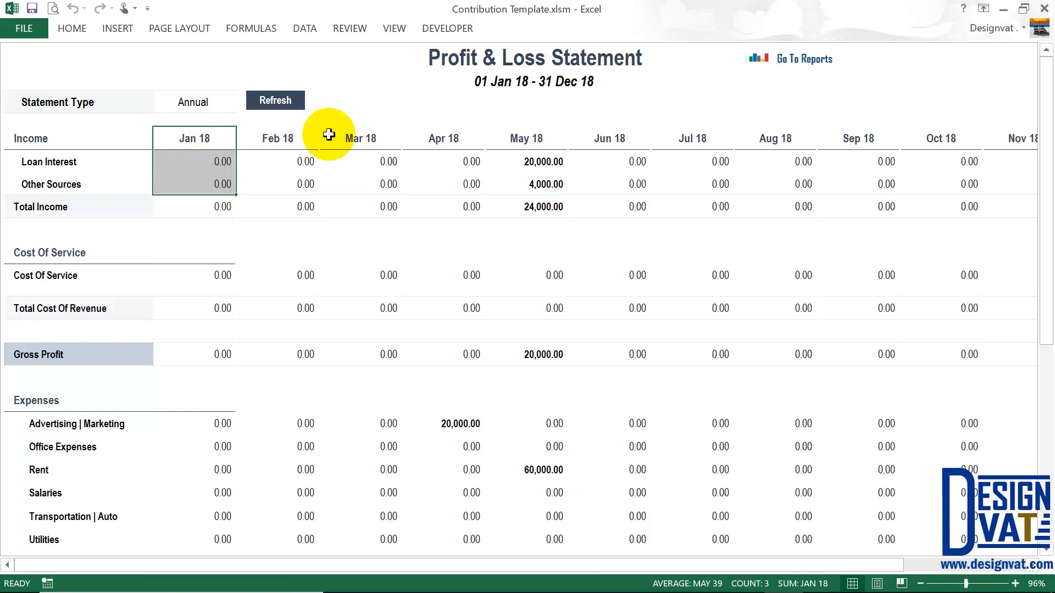
drag(310, 140, 294, 184)
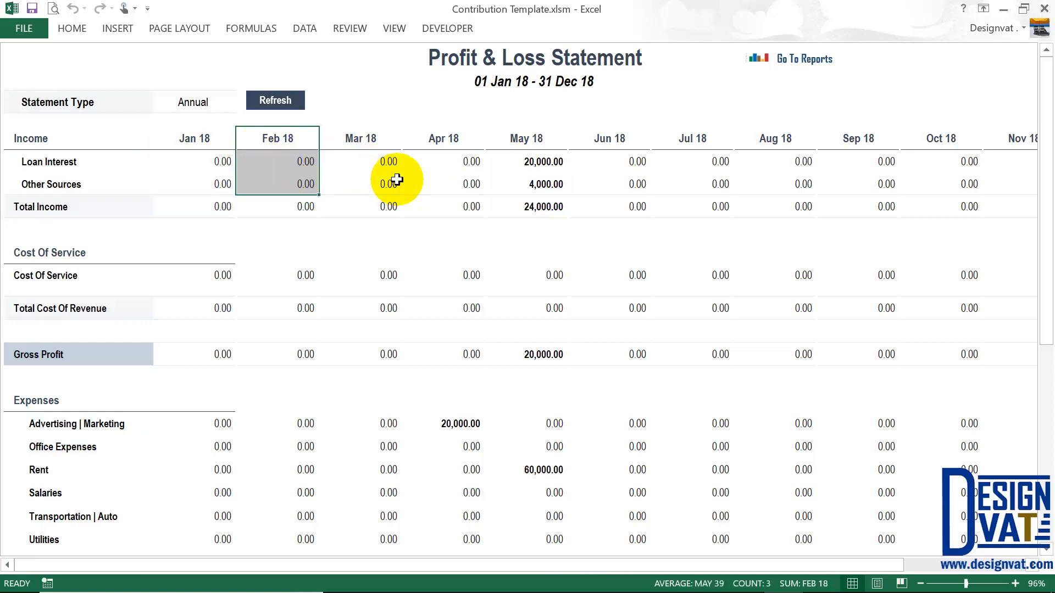
click(34, 208)
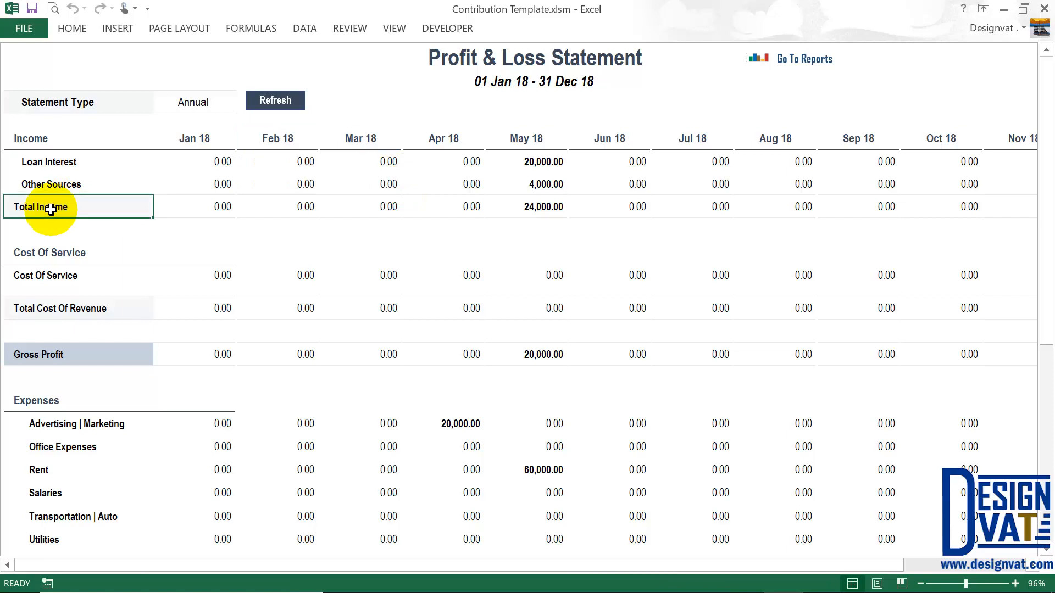
click(527, 162)
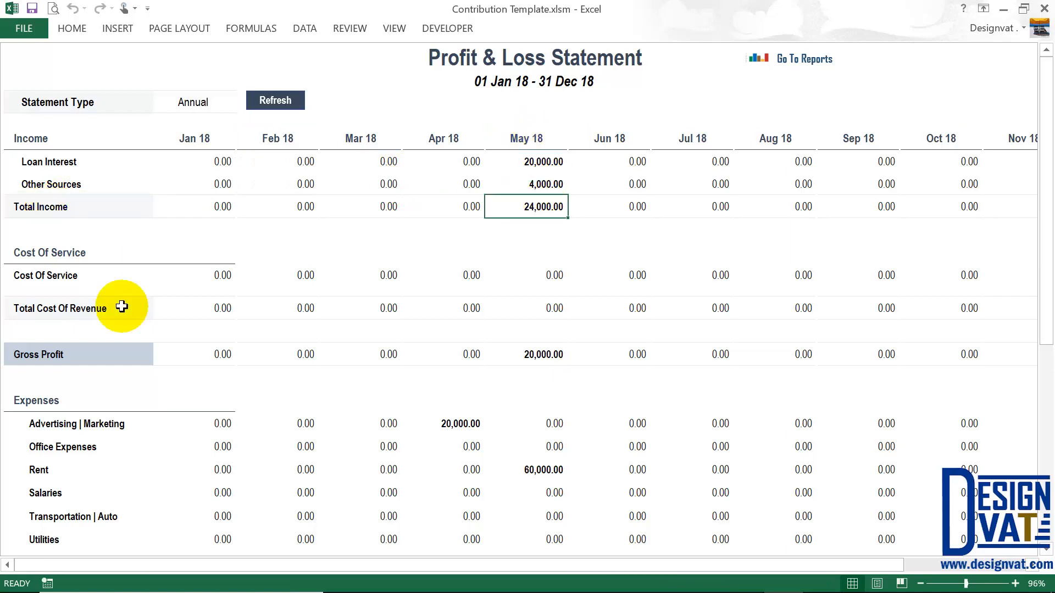
scroll(67, 351, down, 1)
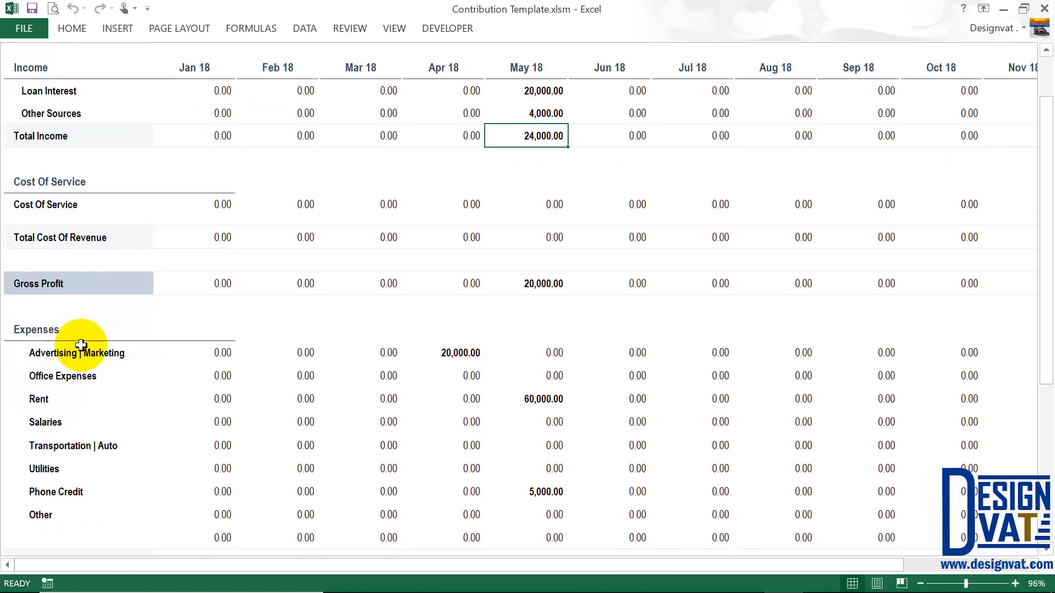
scroll(82, 348, down, 1)
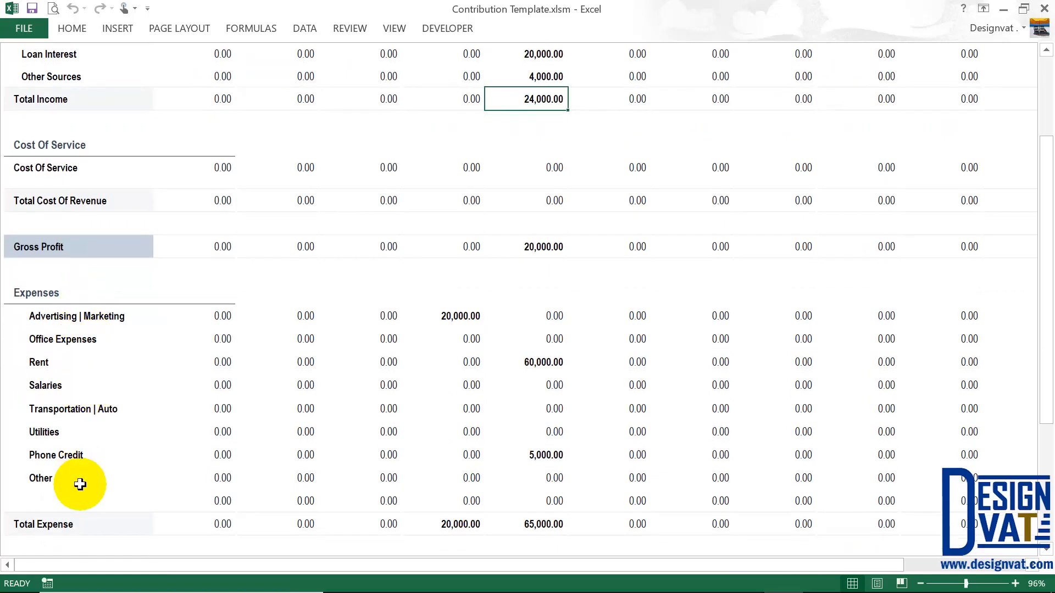
click(442, 326)
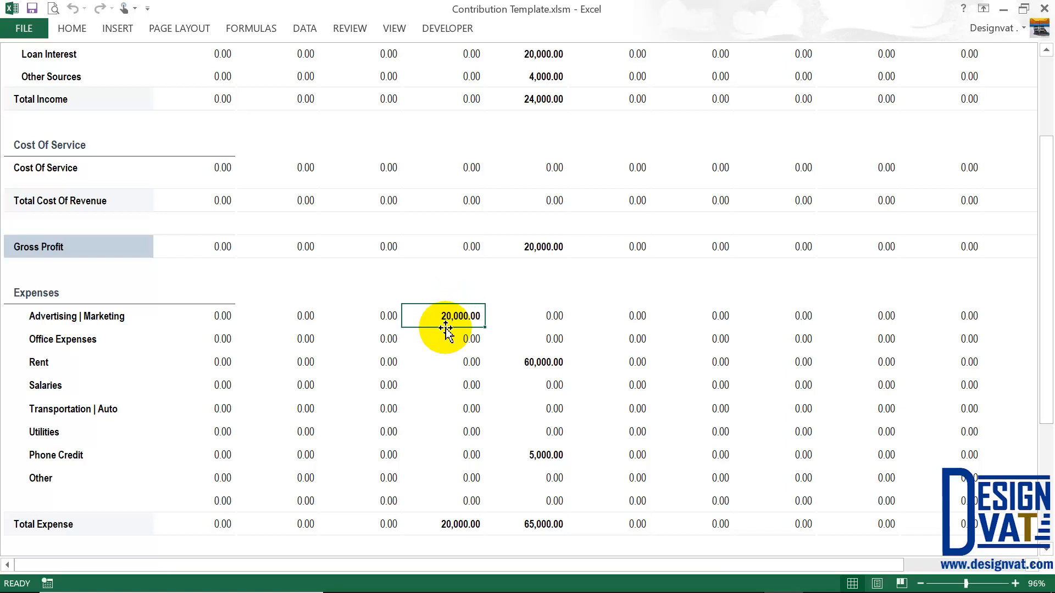
drag(541, 363, 64, 357)
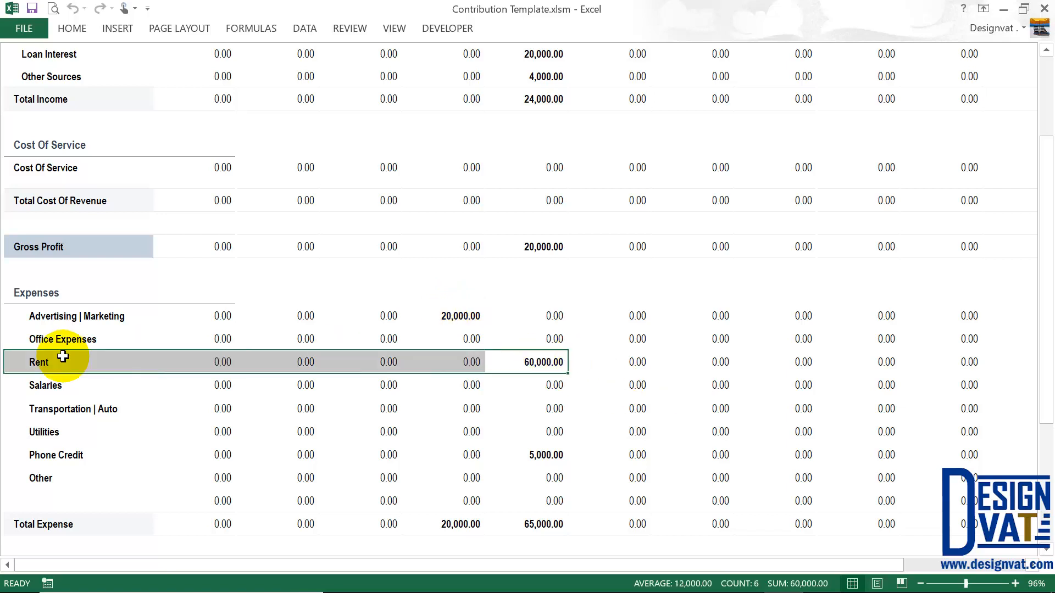
drag(546, 456, 83, 459)
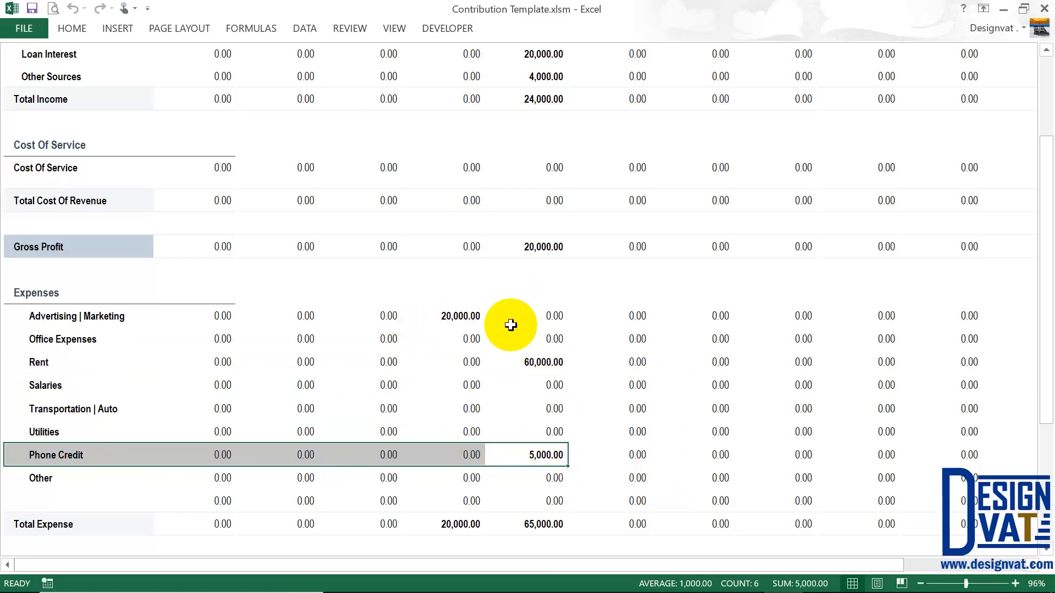
scroll(511, 325, up, 2)
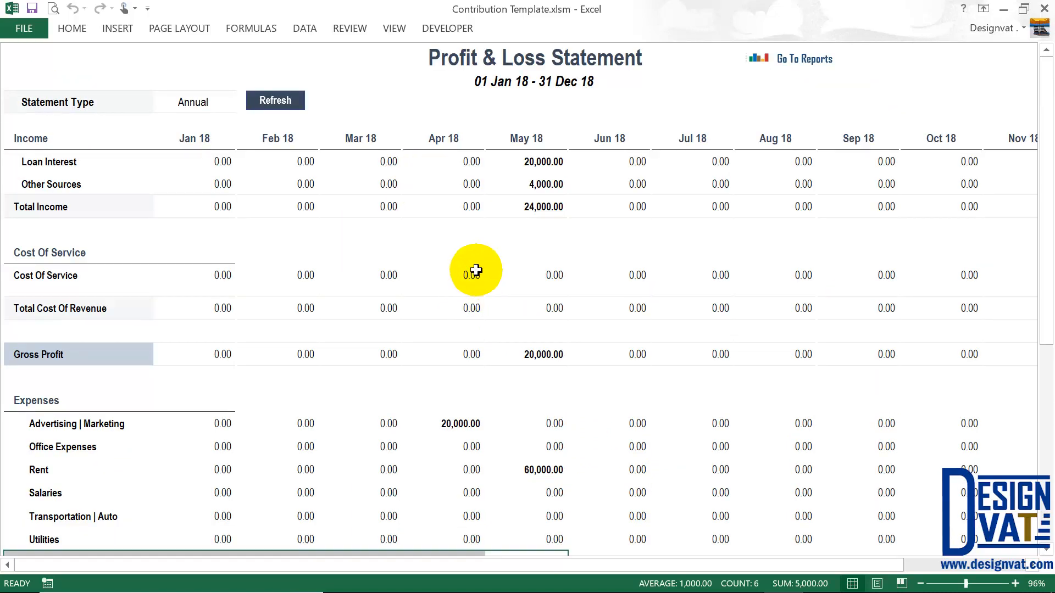
click(530, 163)
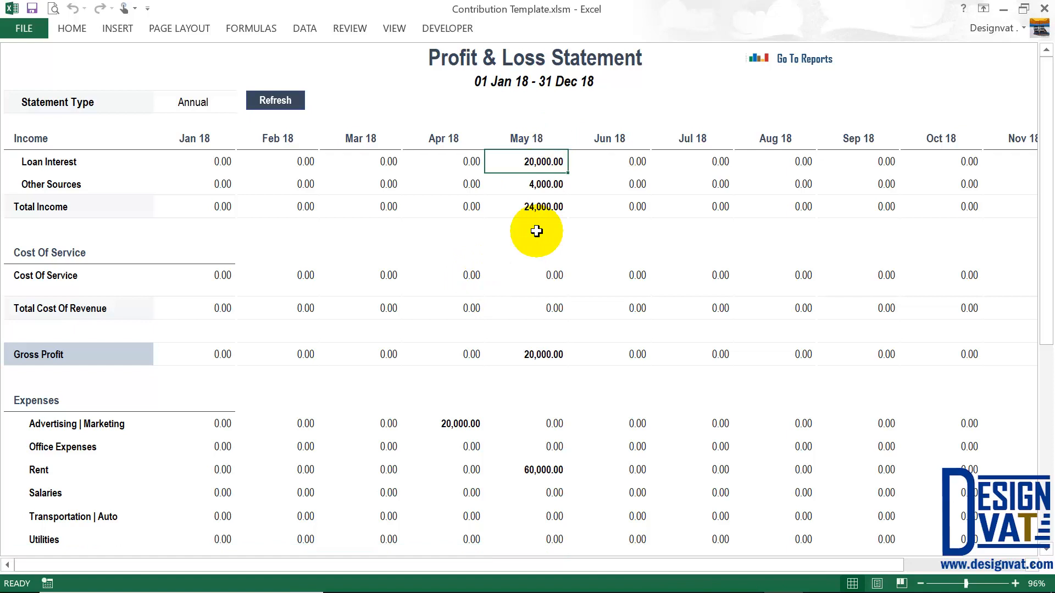
click(530, 423)
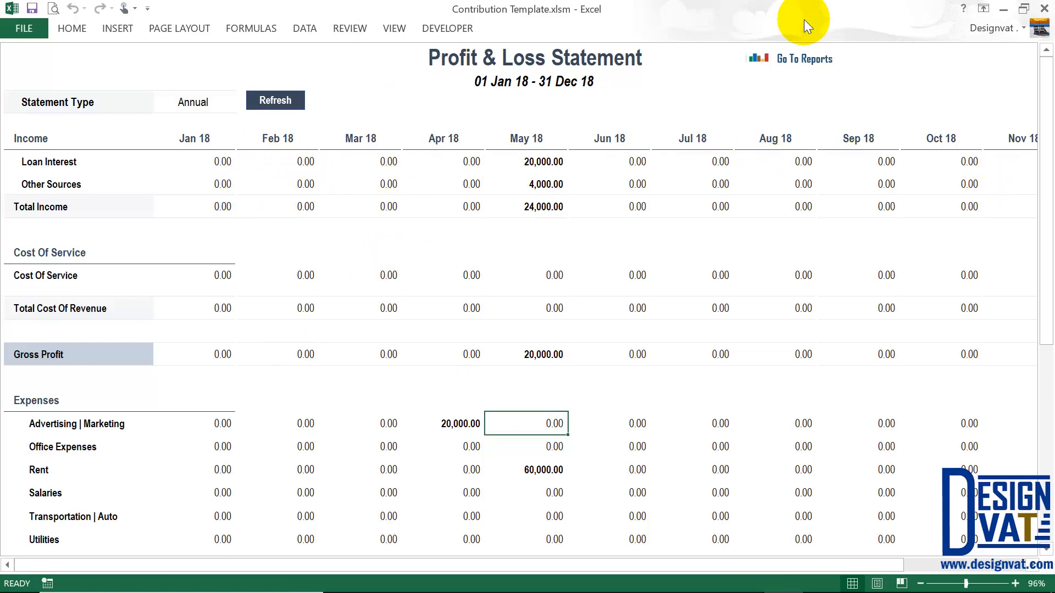
- Navigate from the reports dashboard through Banking to the Sales sheet
click(805, 65)
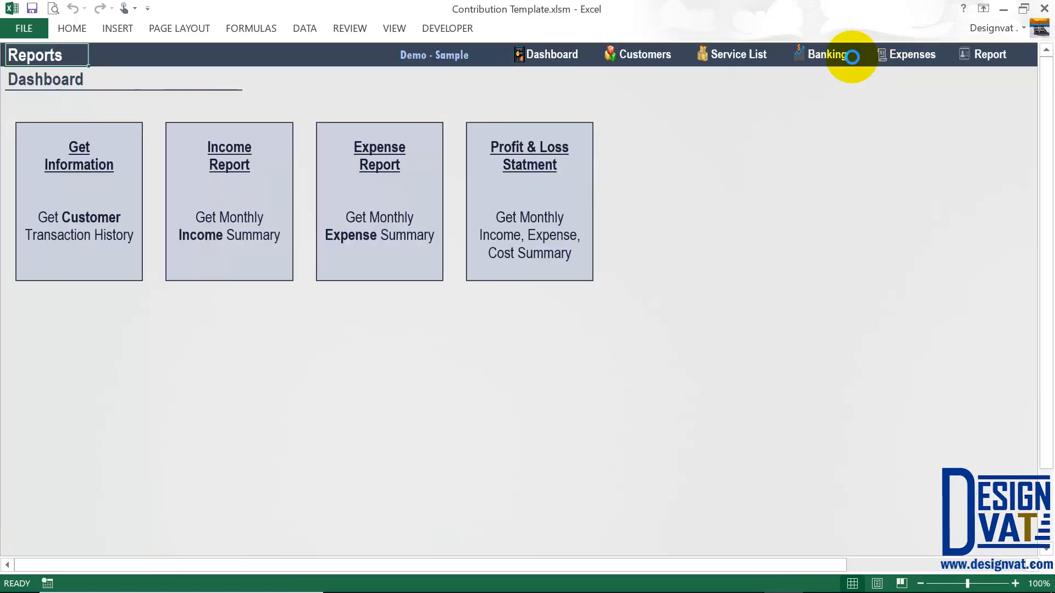
click(843, 60)
click(648, 94)
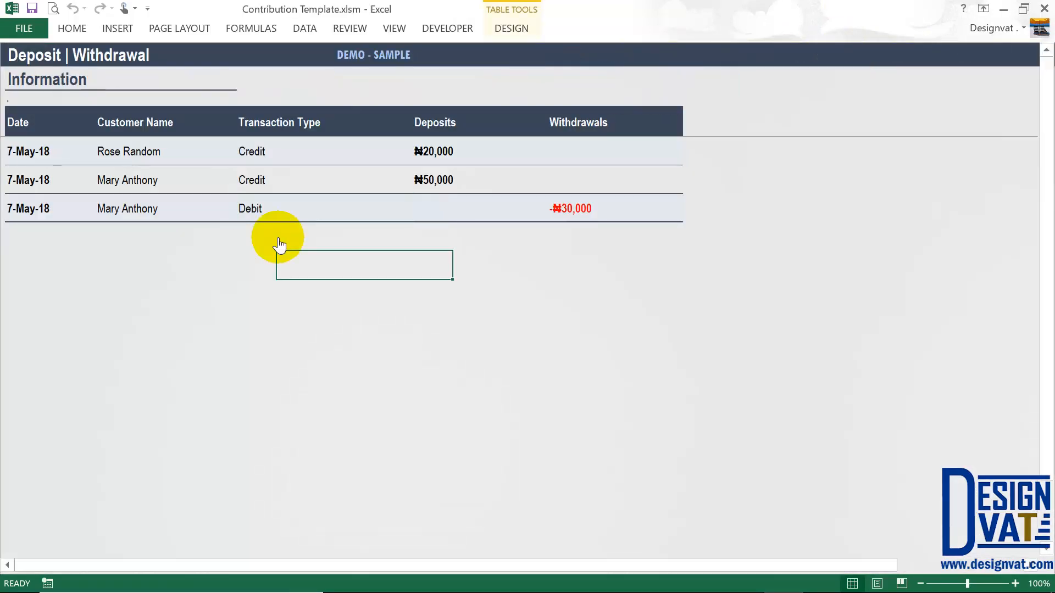
- Record a 07-02-2018 Legal Fee credit sale of ₦5,000 for an existing customer
click(278, 87)
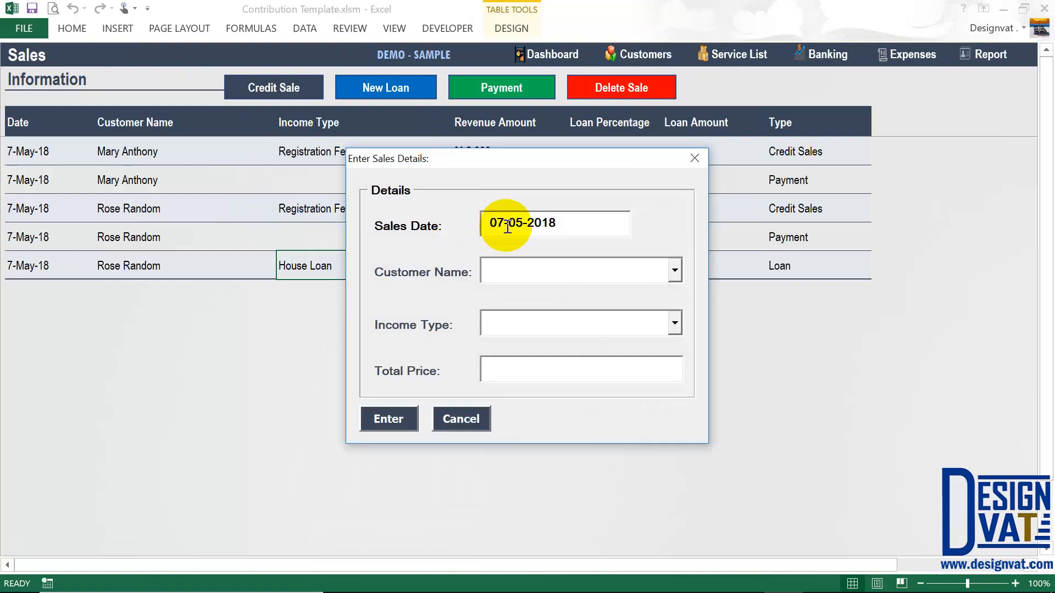
key(BackSpace)
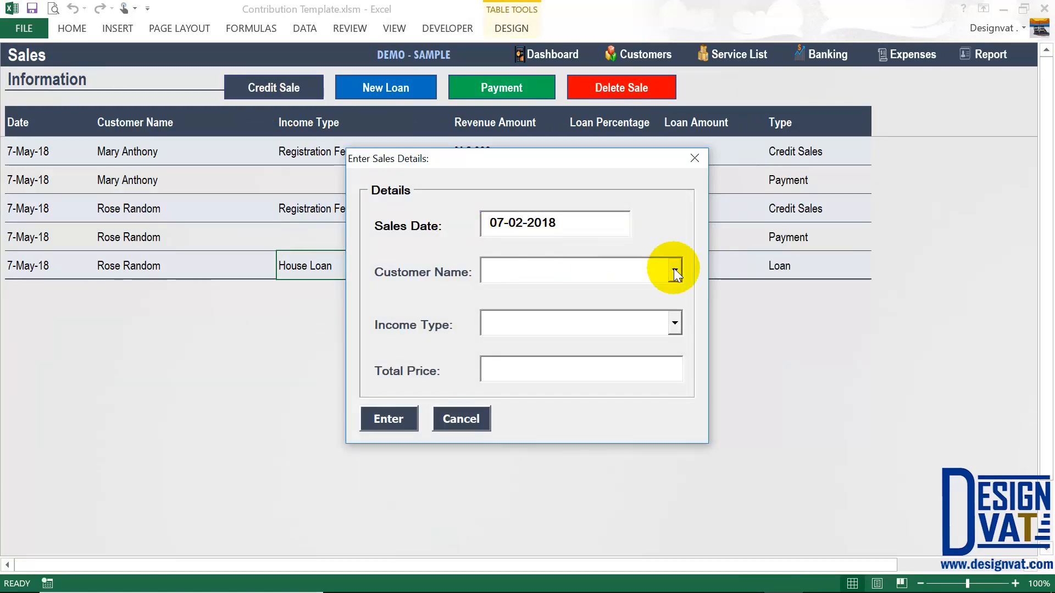
click(673, 269)
click(585, 295)
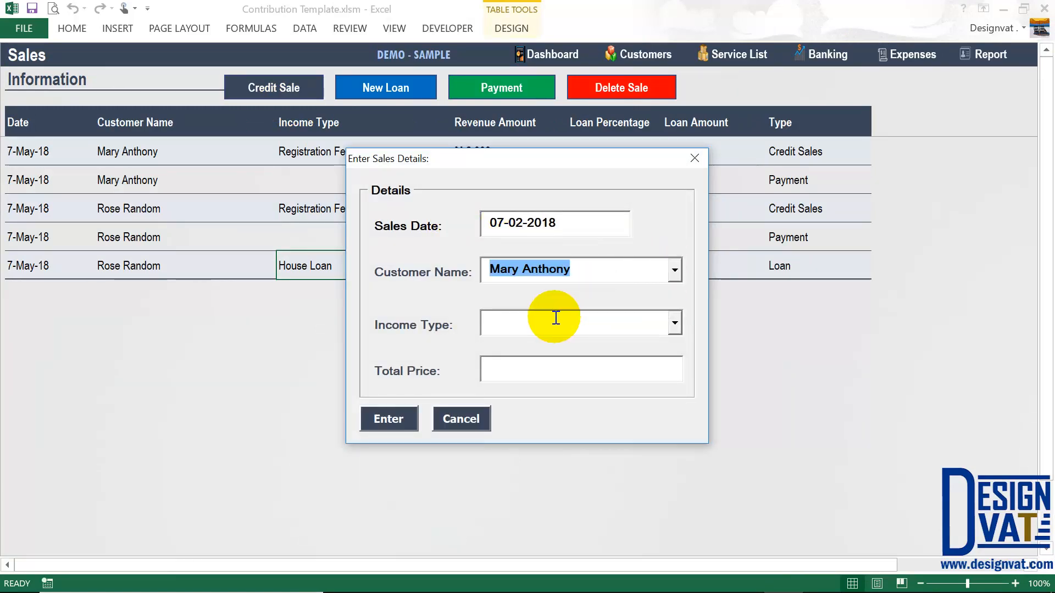
click(674, 323)
click(547, 364)
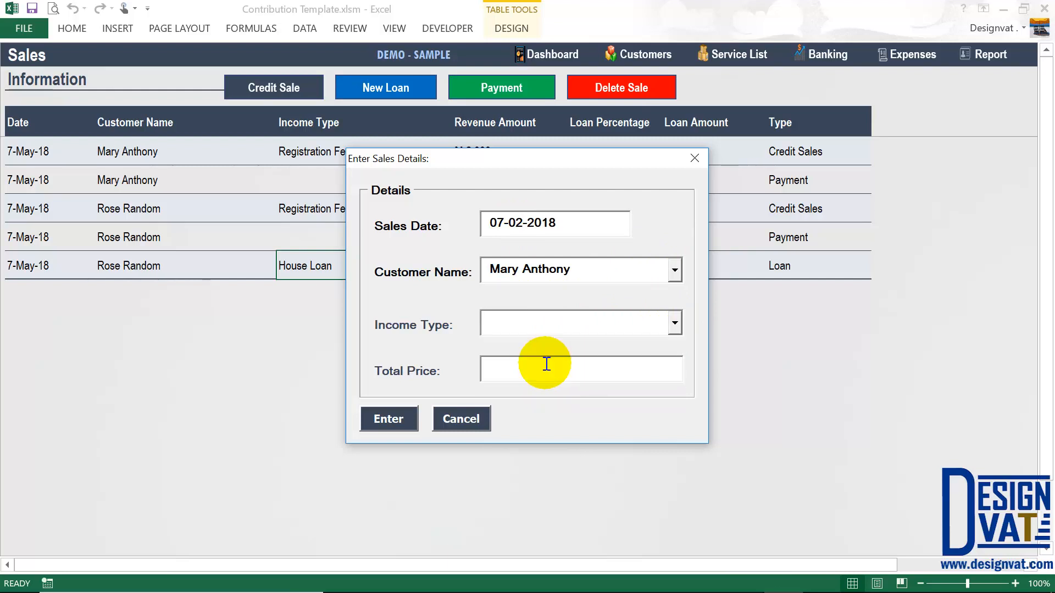
click(394, 420)
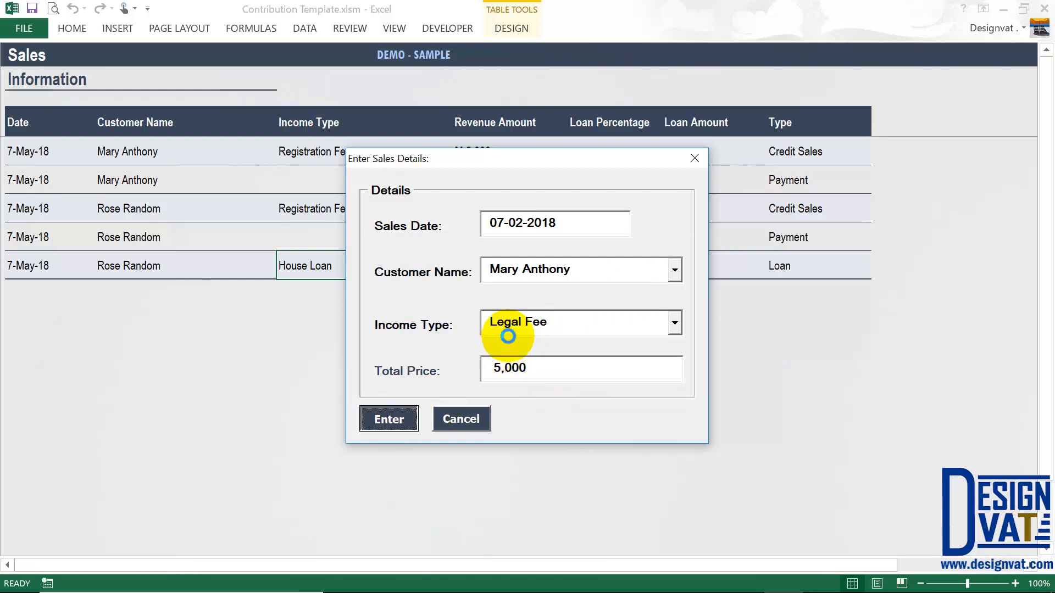
click(523, 352)
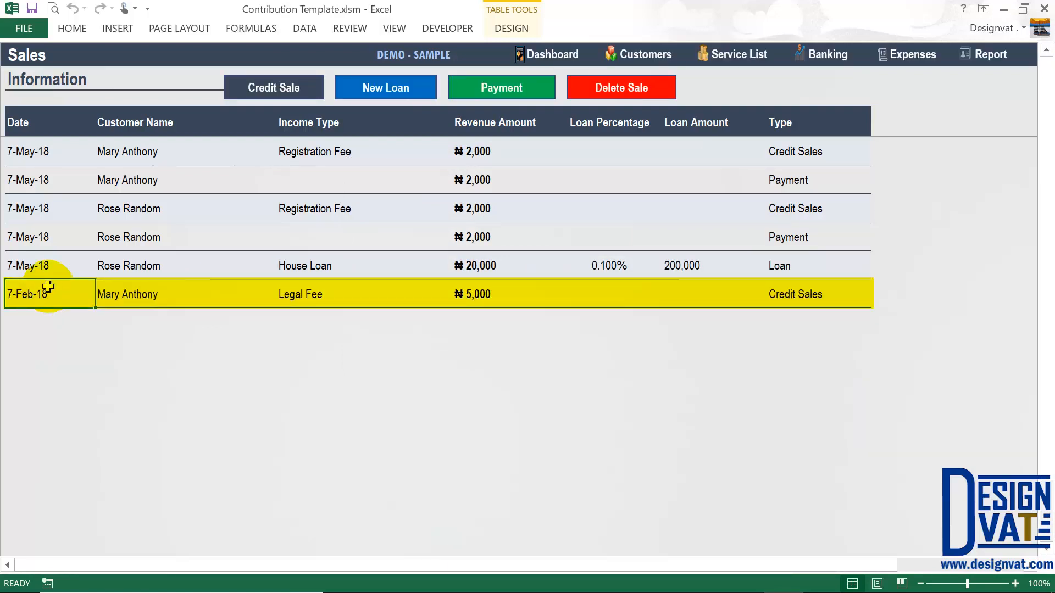
- Filter the Income Summary to February, confirming the single ₦5,000 Legal Fee total, then return to the dashboard
click(984, 55)
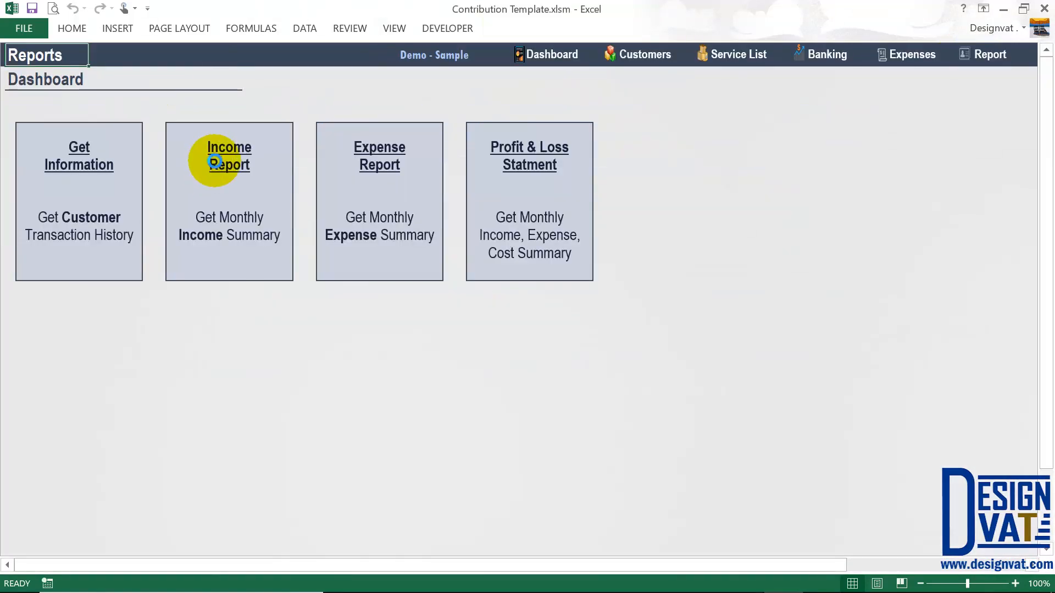
click(214, 161)
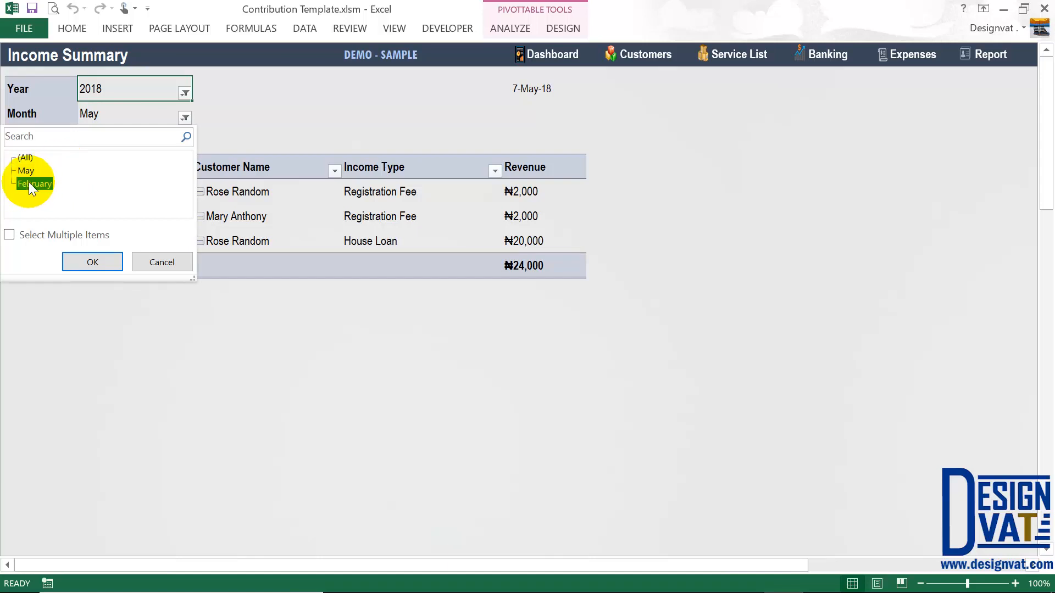
click(91, 262)
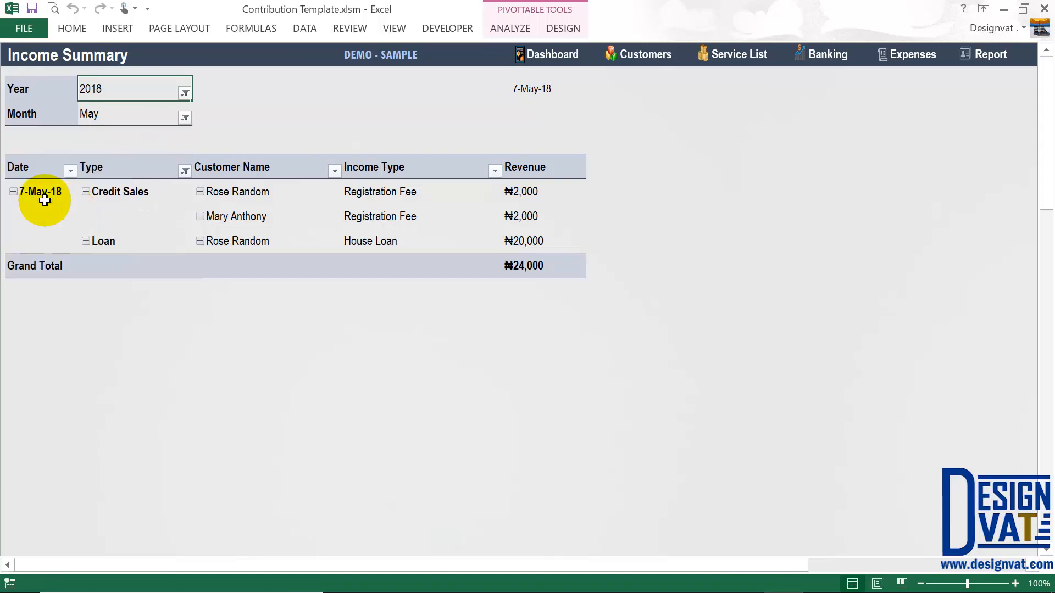
click(555, 219)
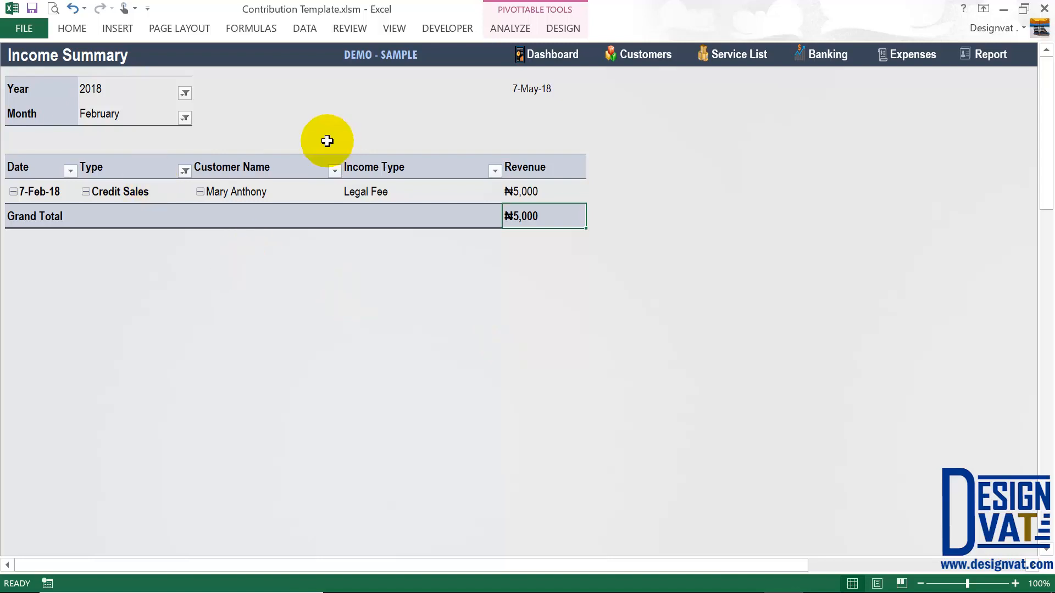
click(984, 57)
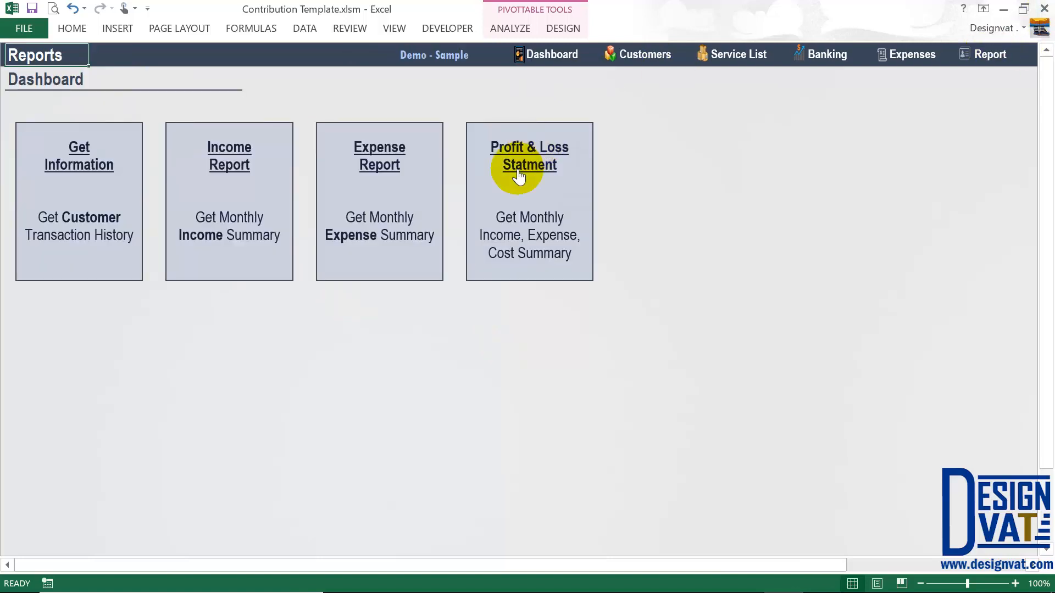
- Open the Profit & Loss Statement and check Feb 18 Other Sources and Total Income of 5,000.00
click(518, 176)
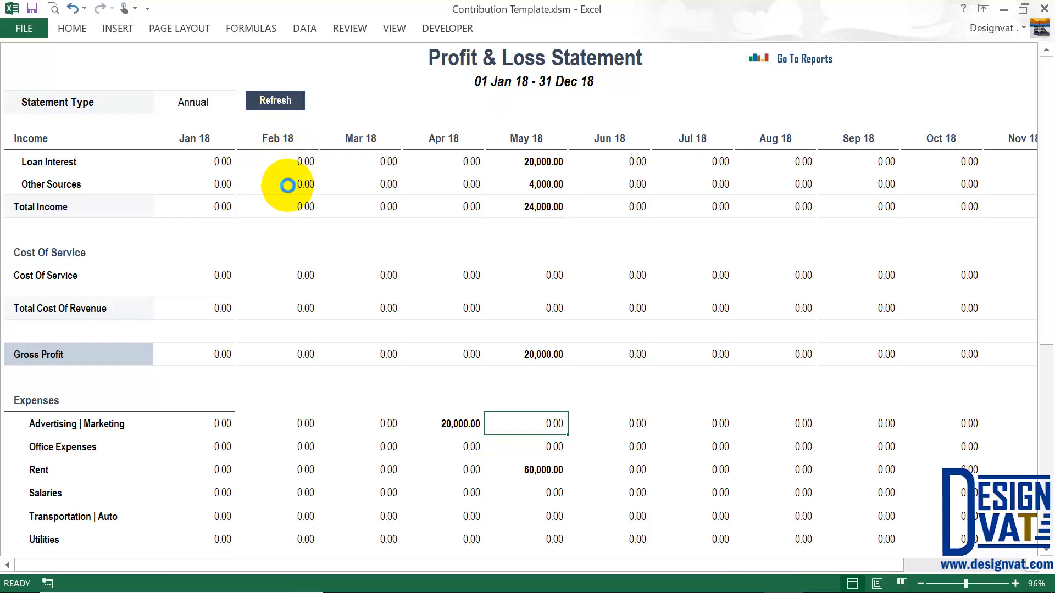
click(289, 188)
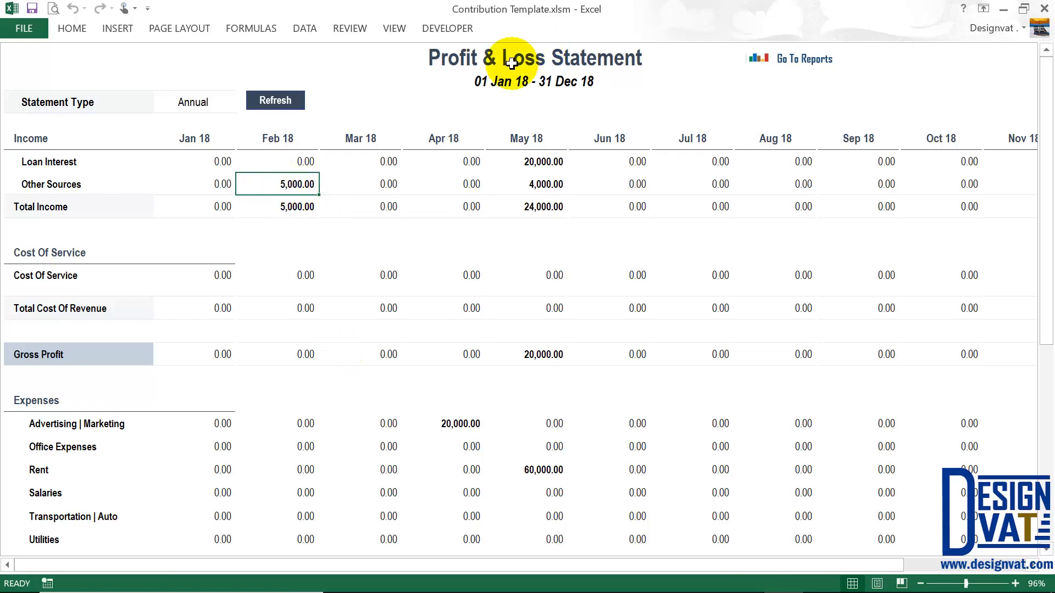
click(556, 53)
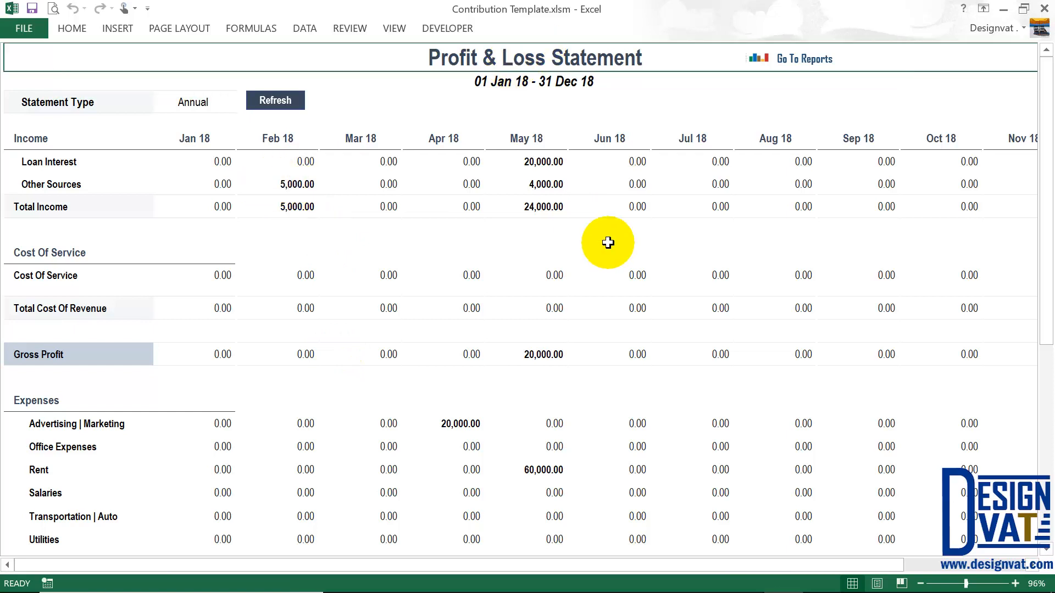